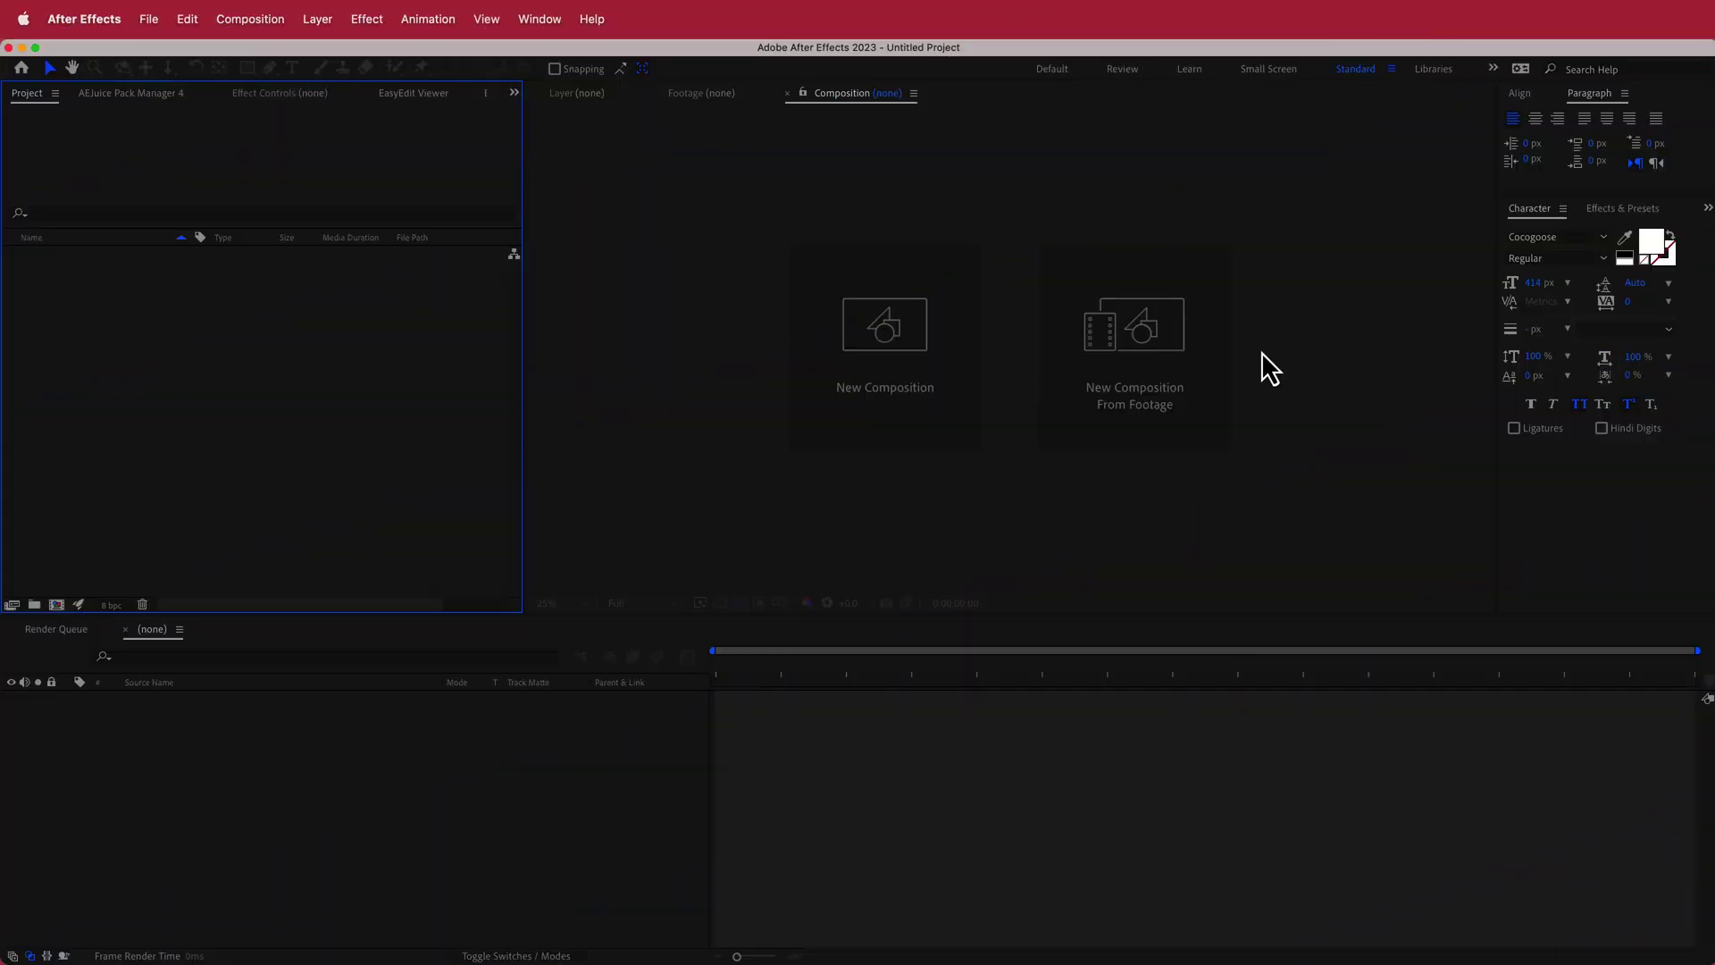
Step: Create a 1920 x 1080, 30 fps, 15-second composition and add a full-frame black solid named TEXTURE
click(921, 330)
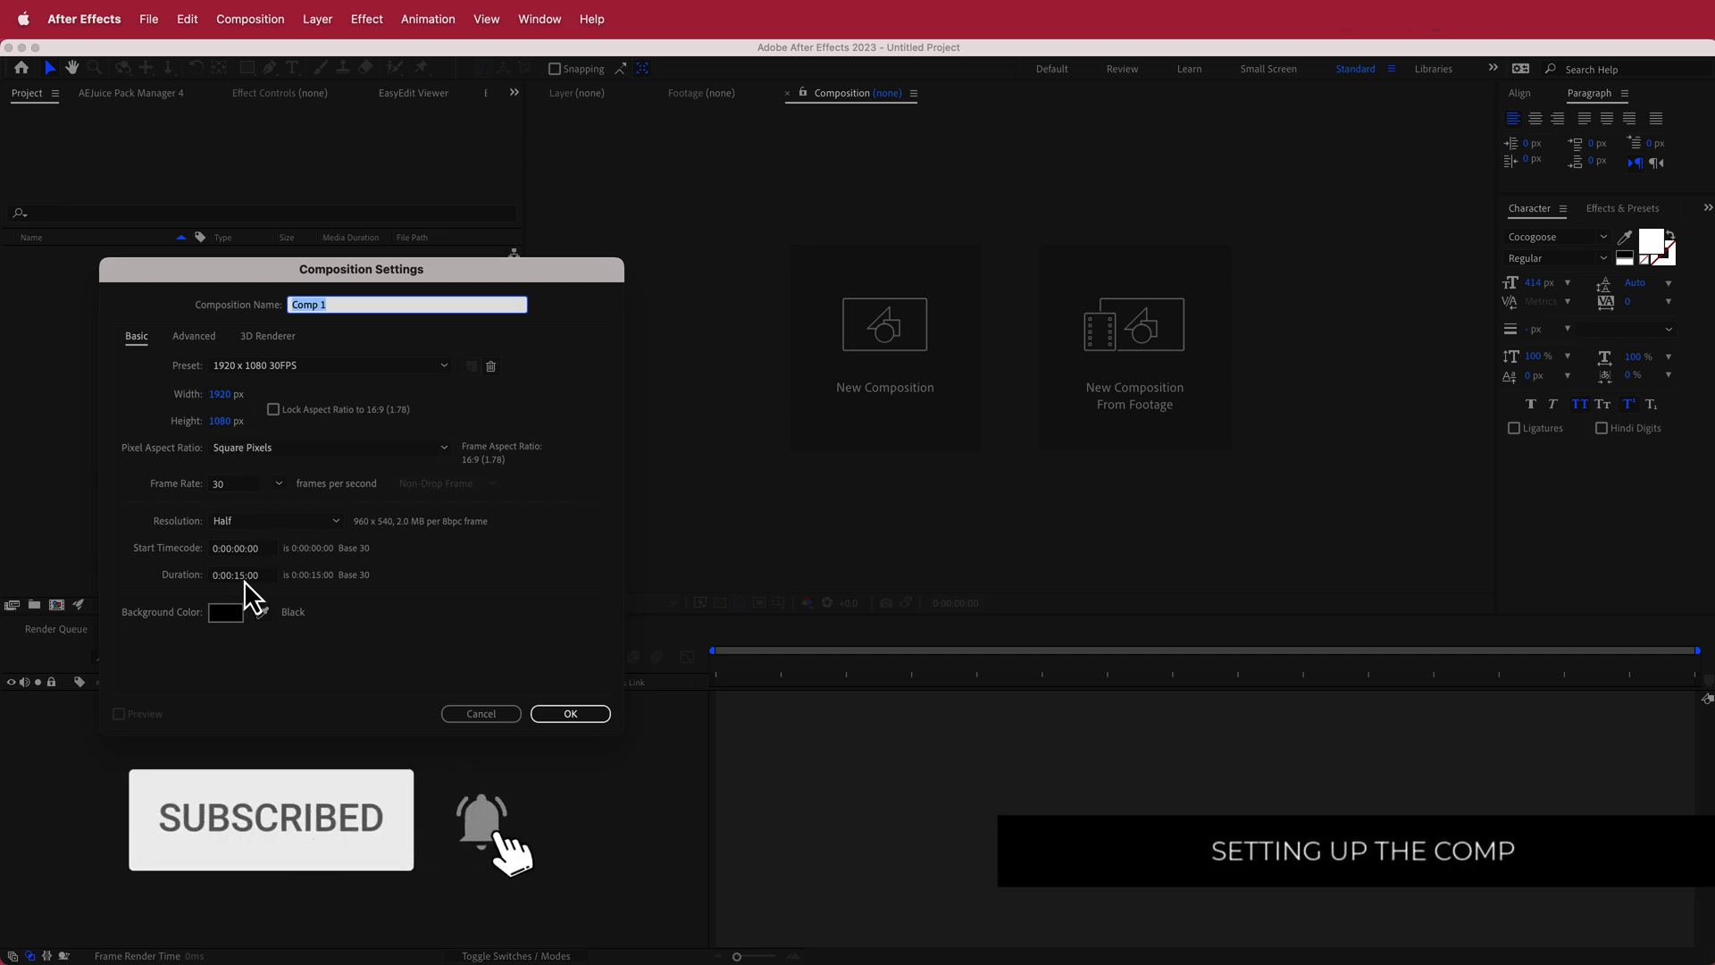
click(569, 713)
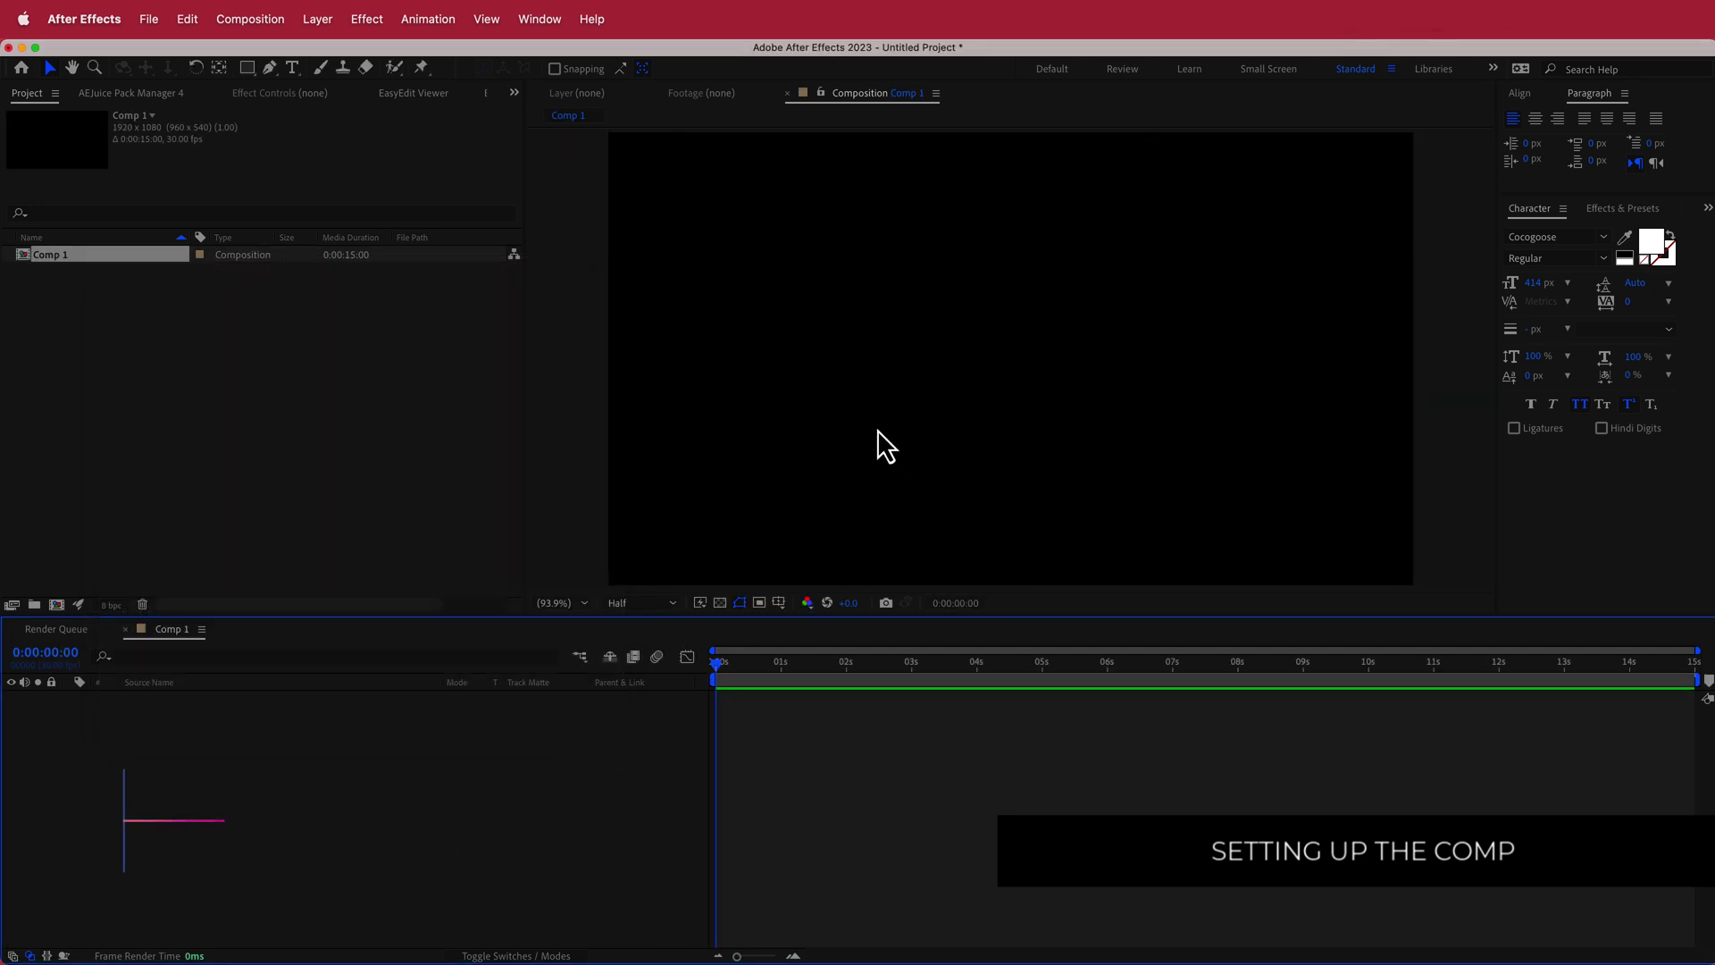
right_click(571, 704)
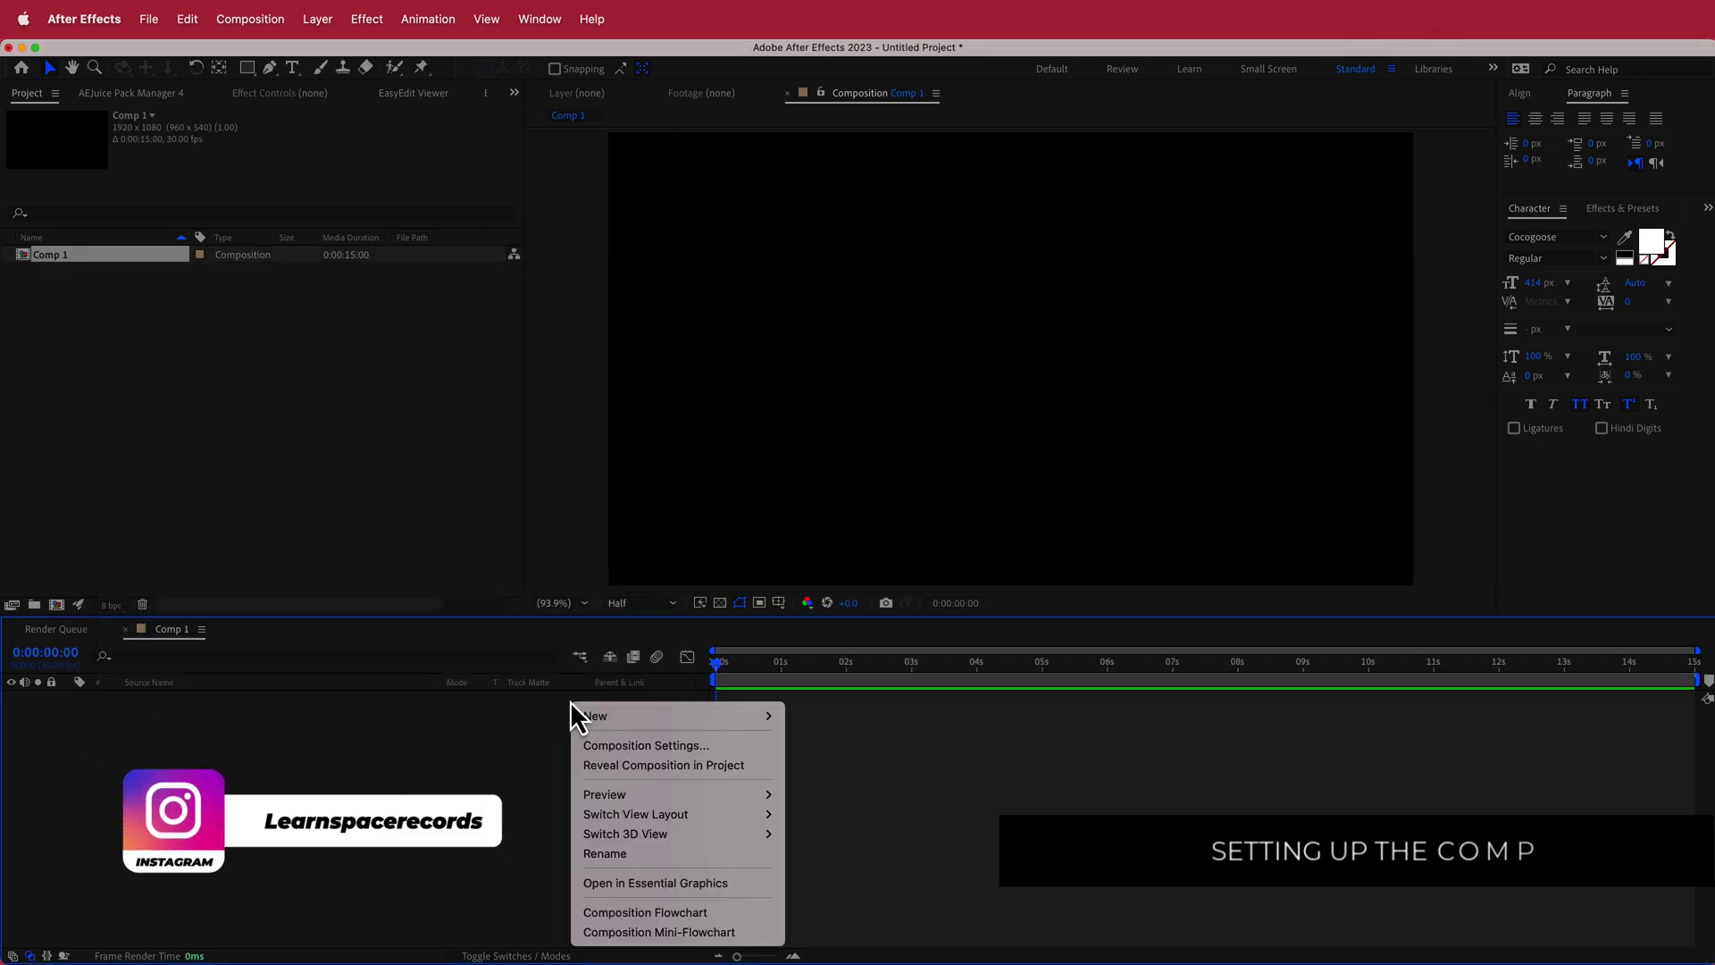
mouse_move(629, 720)
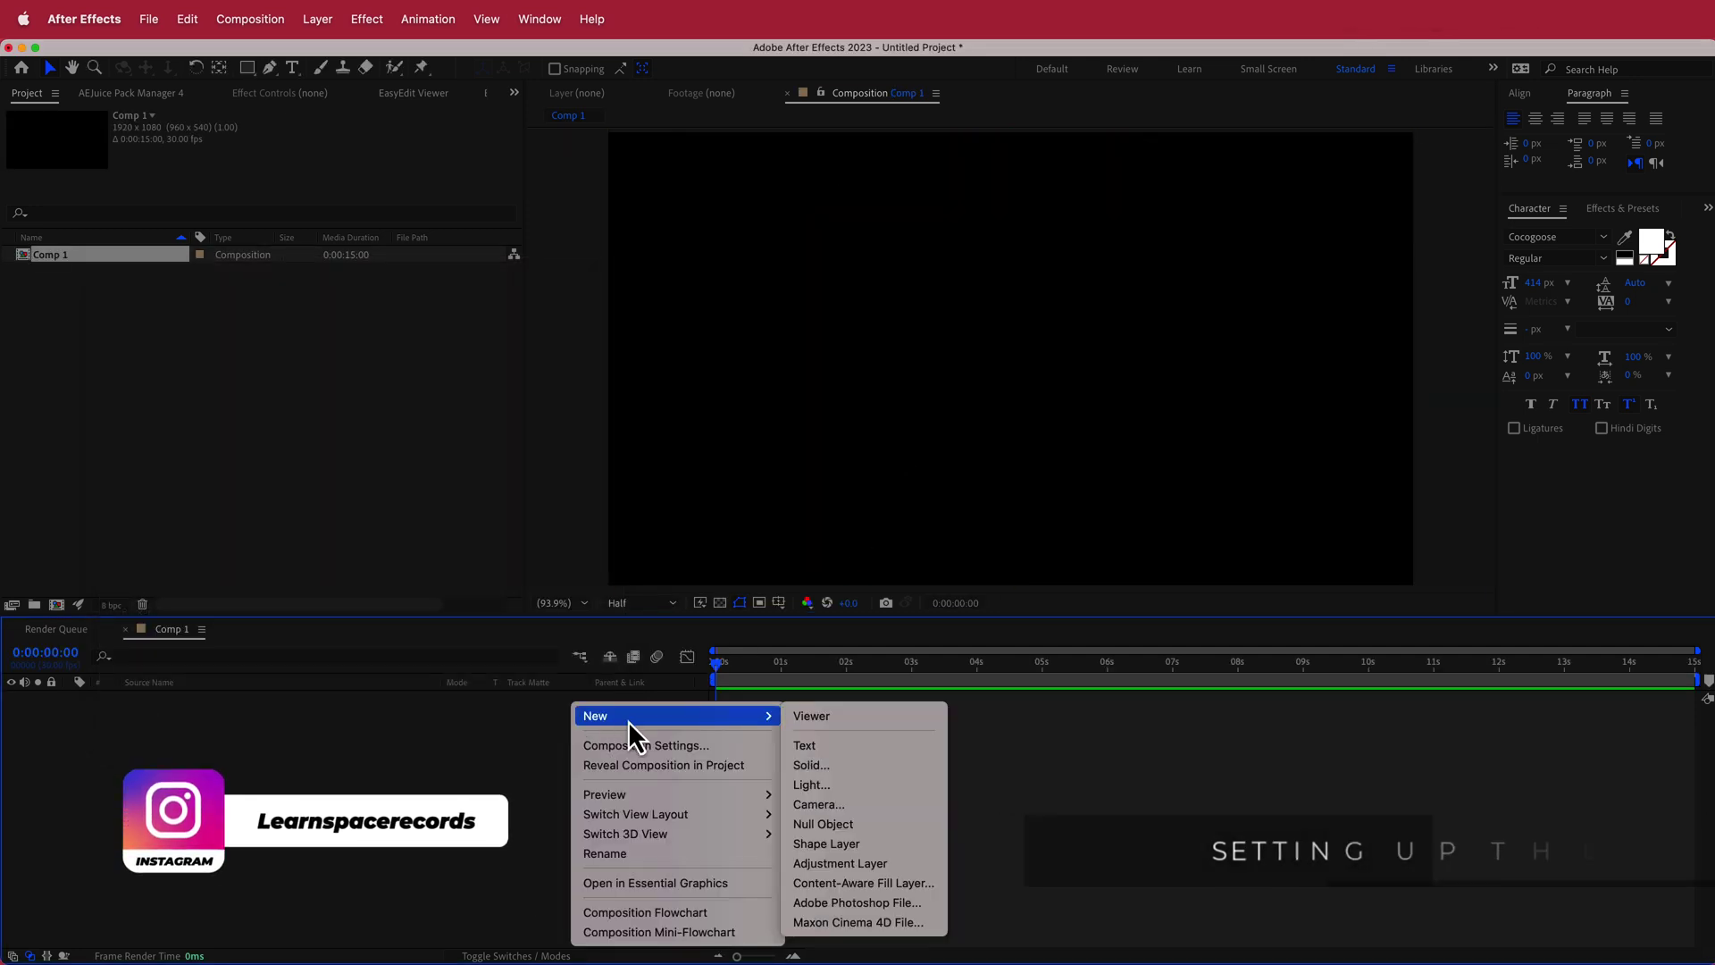
click(843, 761)
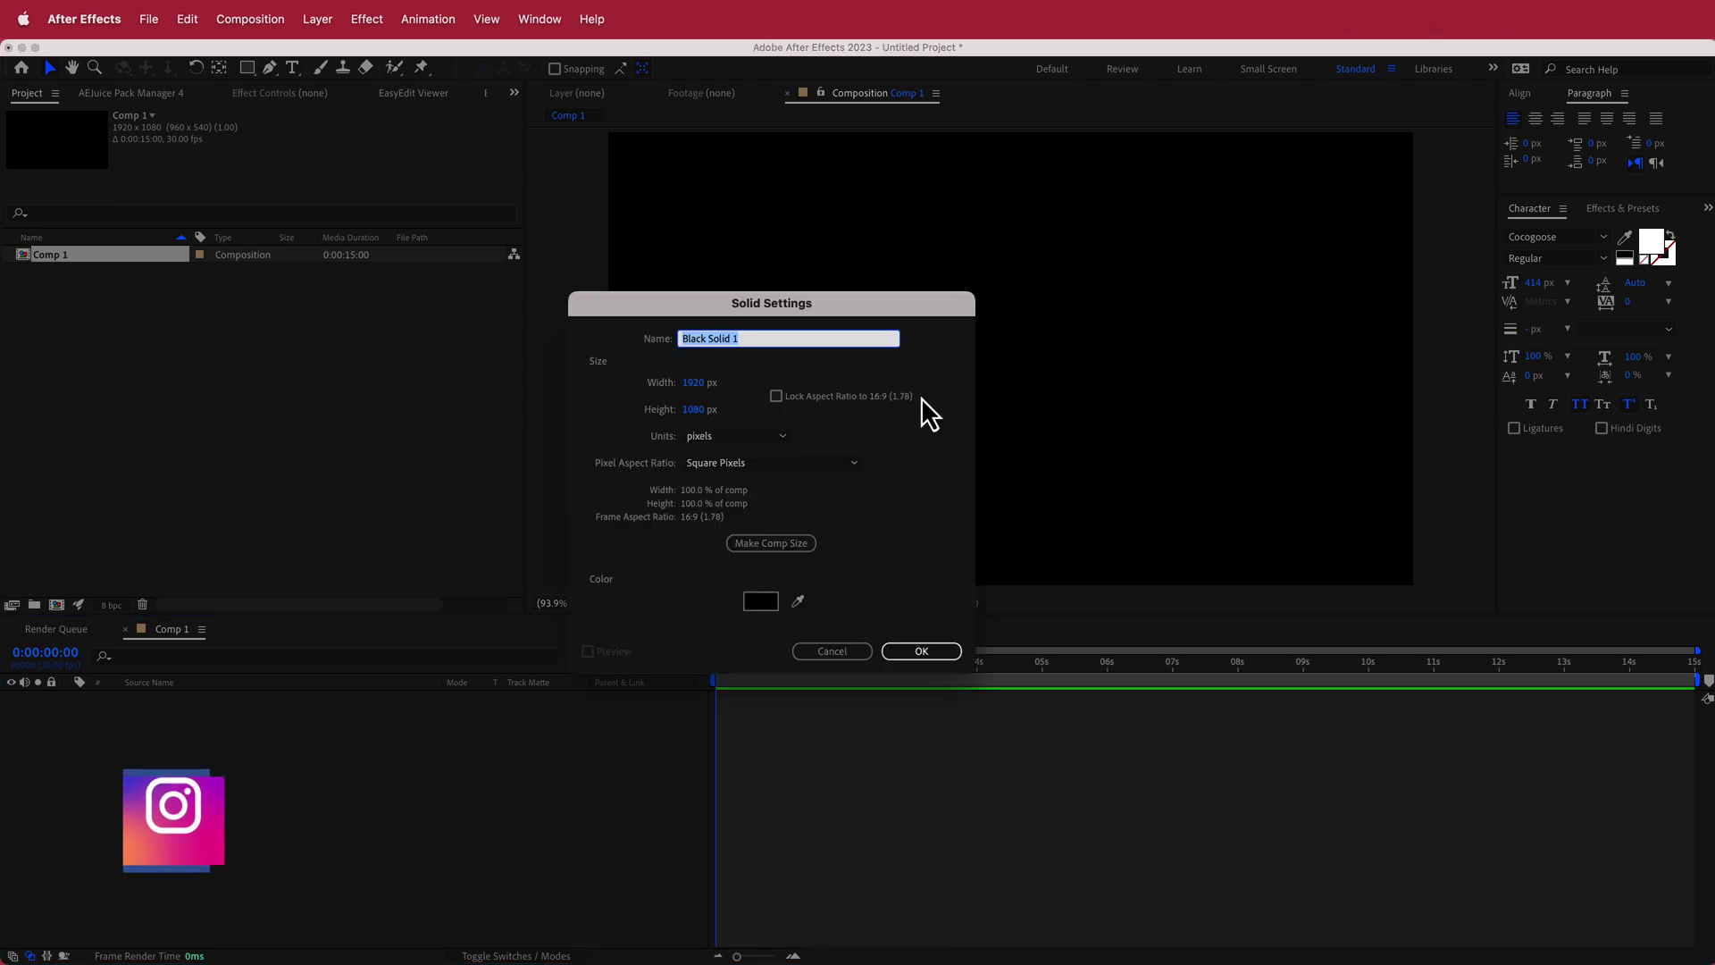
text(TEXTURE)
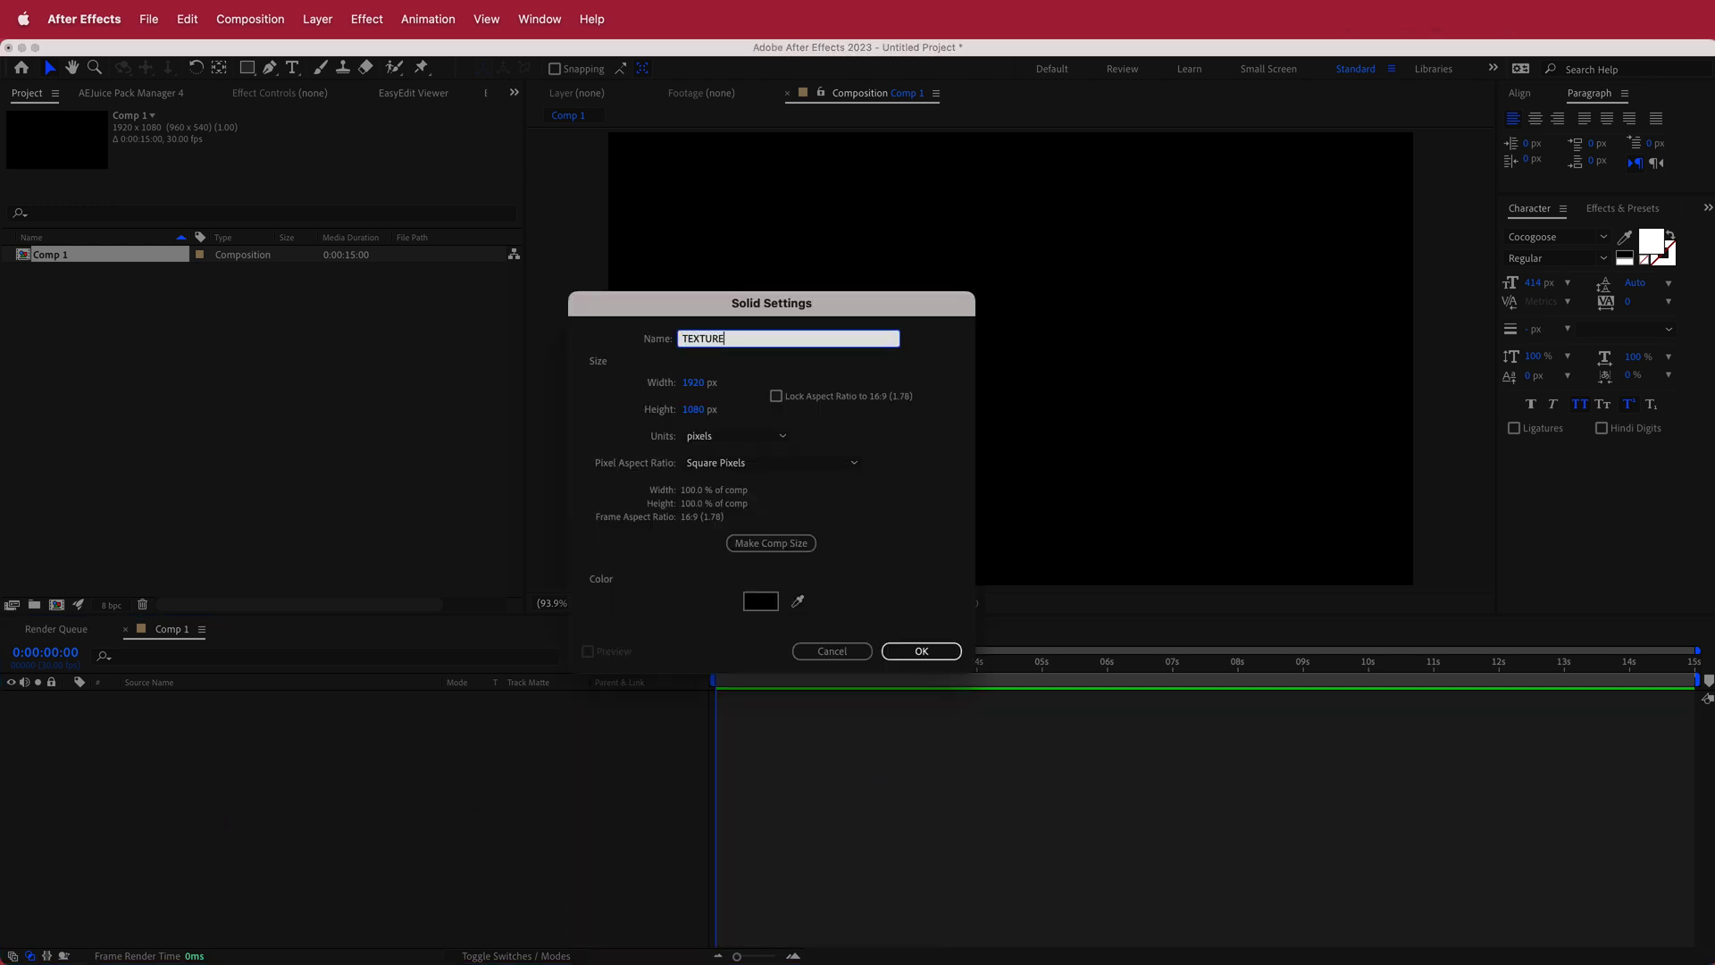
key(Return)
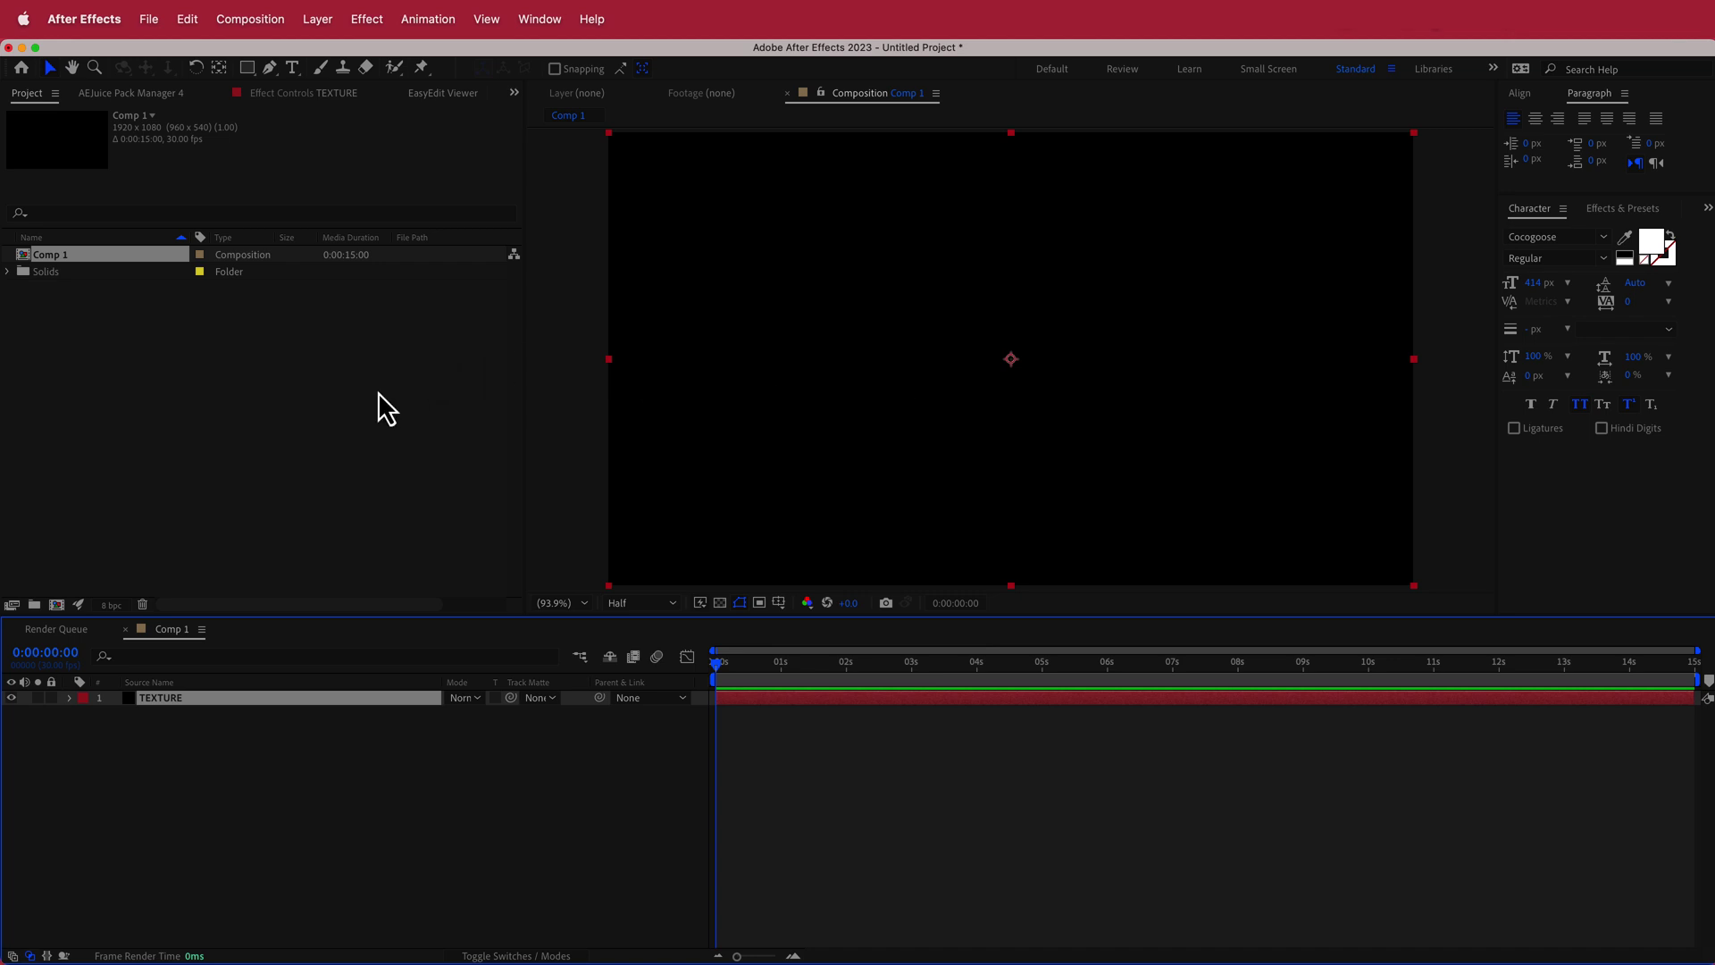
Step: Apply Gradient Ramp to TEXTURE, running horizontally from about (-25.6, 541.1) to about (1949.1, 541.1)
key(ctrl+space)
text(ramp)
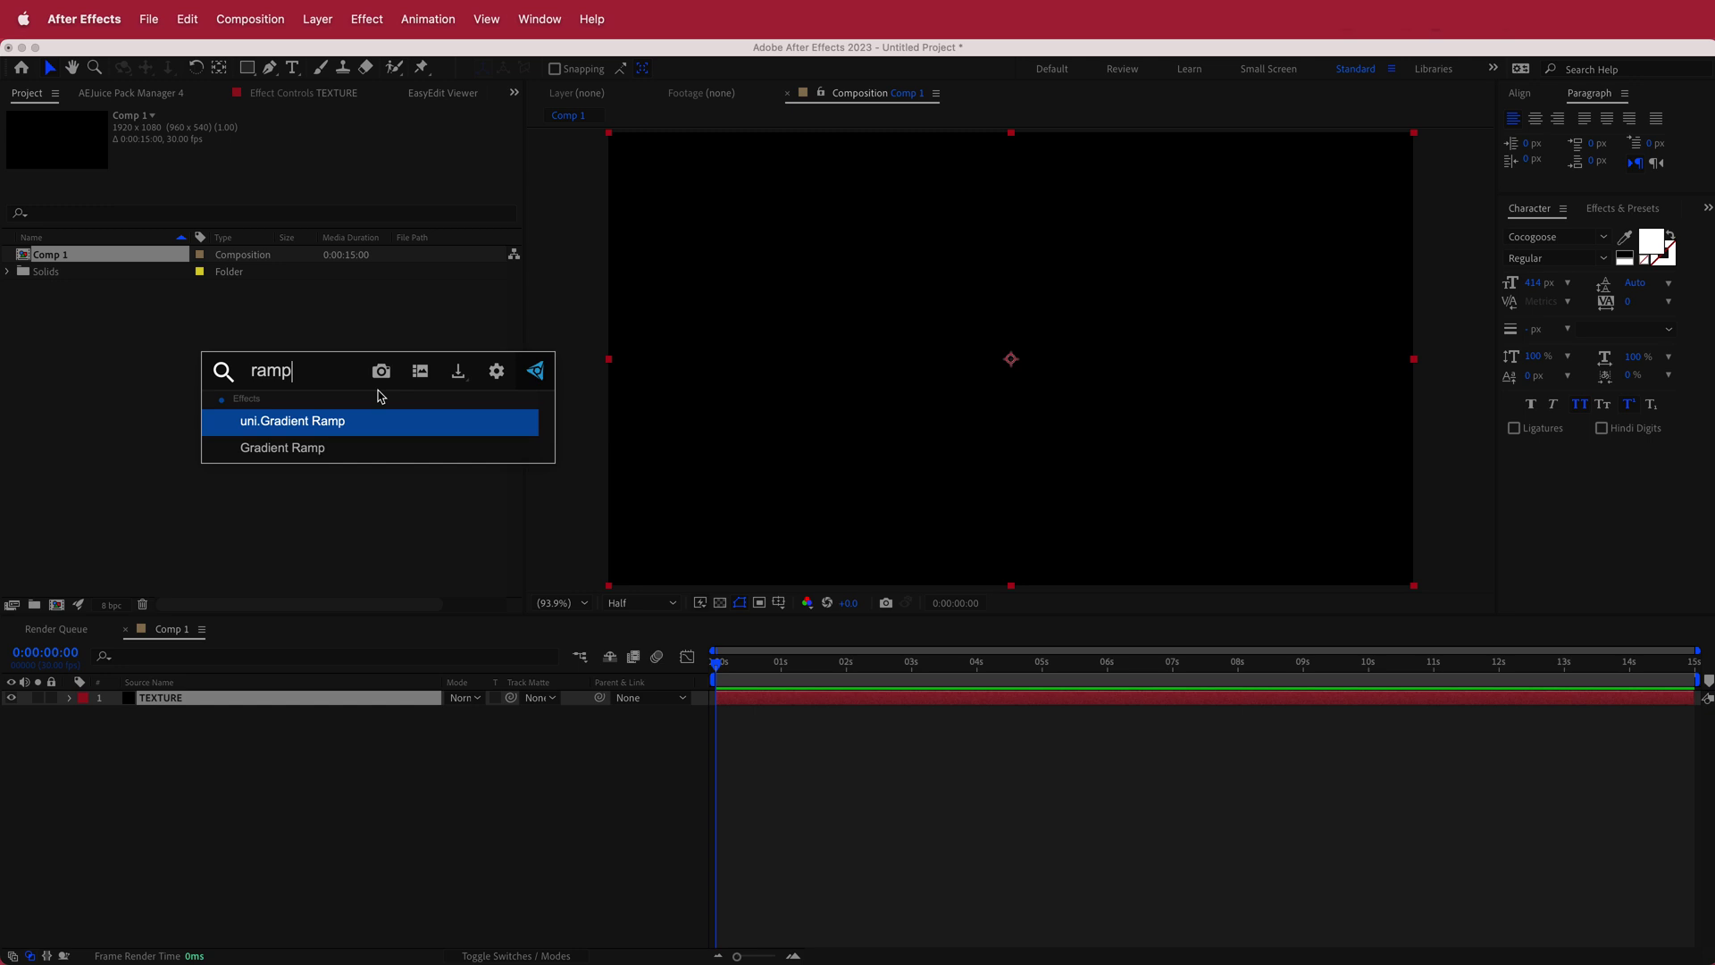
key(Down)
key(Return)
click(285, 145)
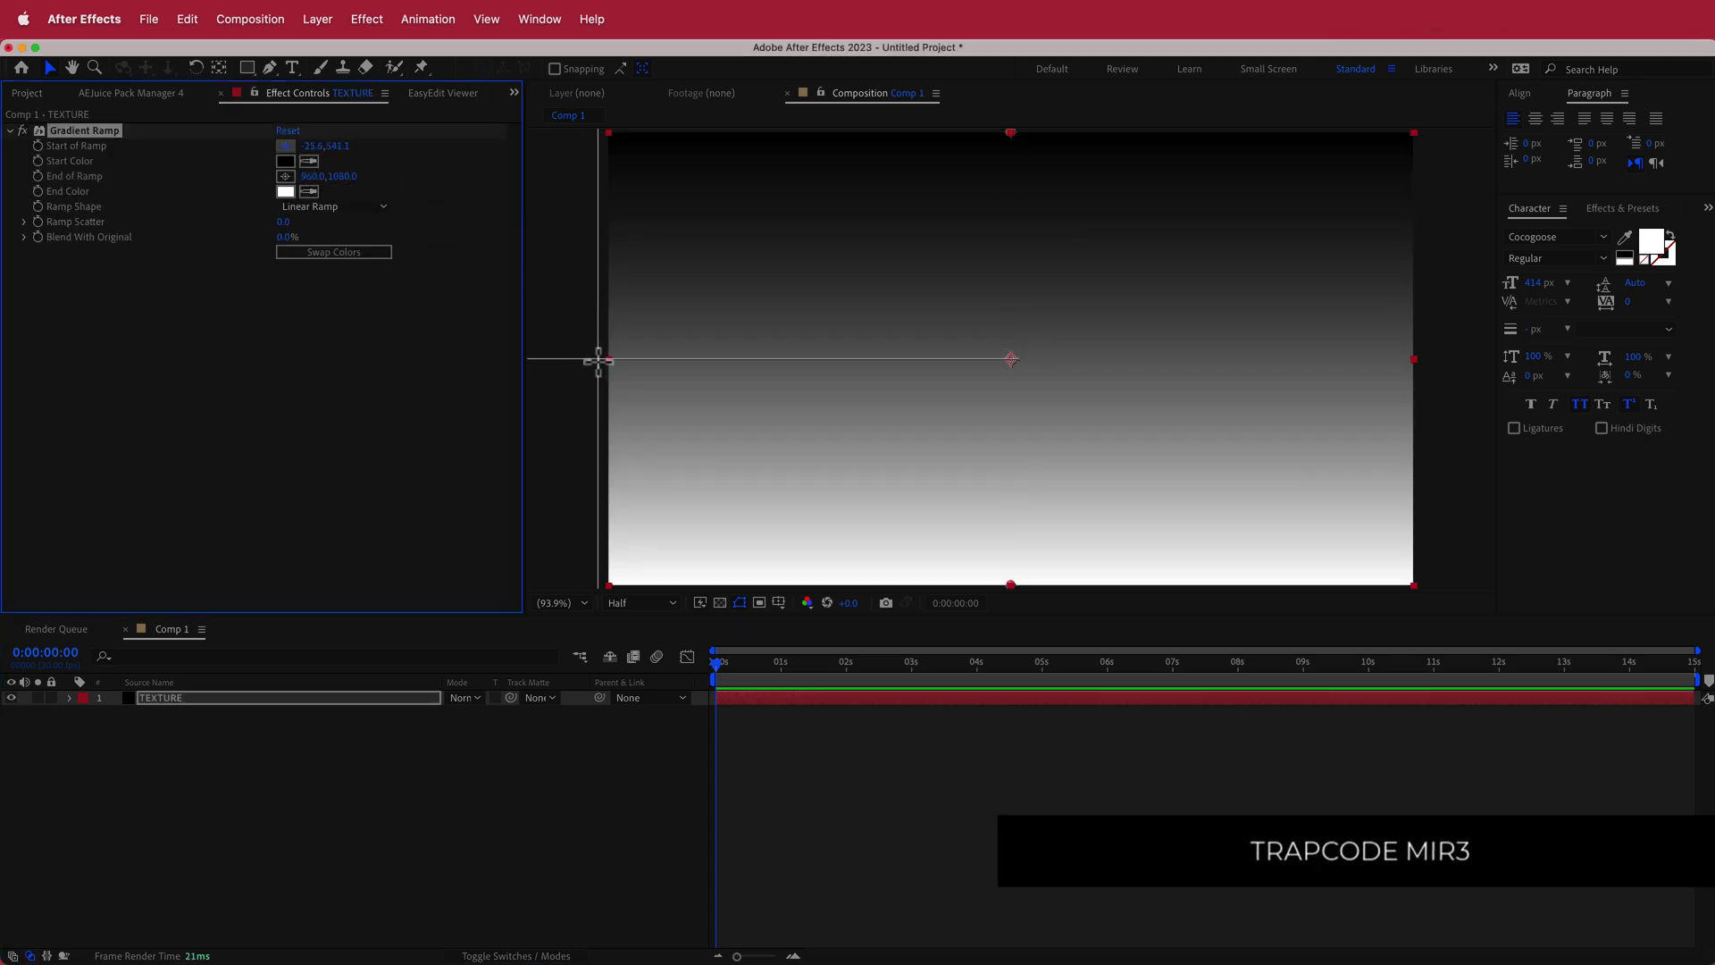
click(597, 358)
click(284, 176)
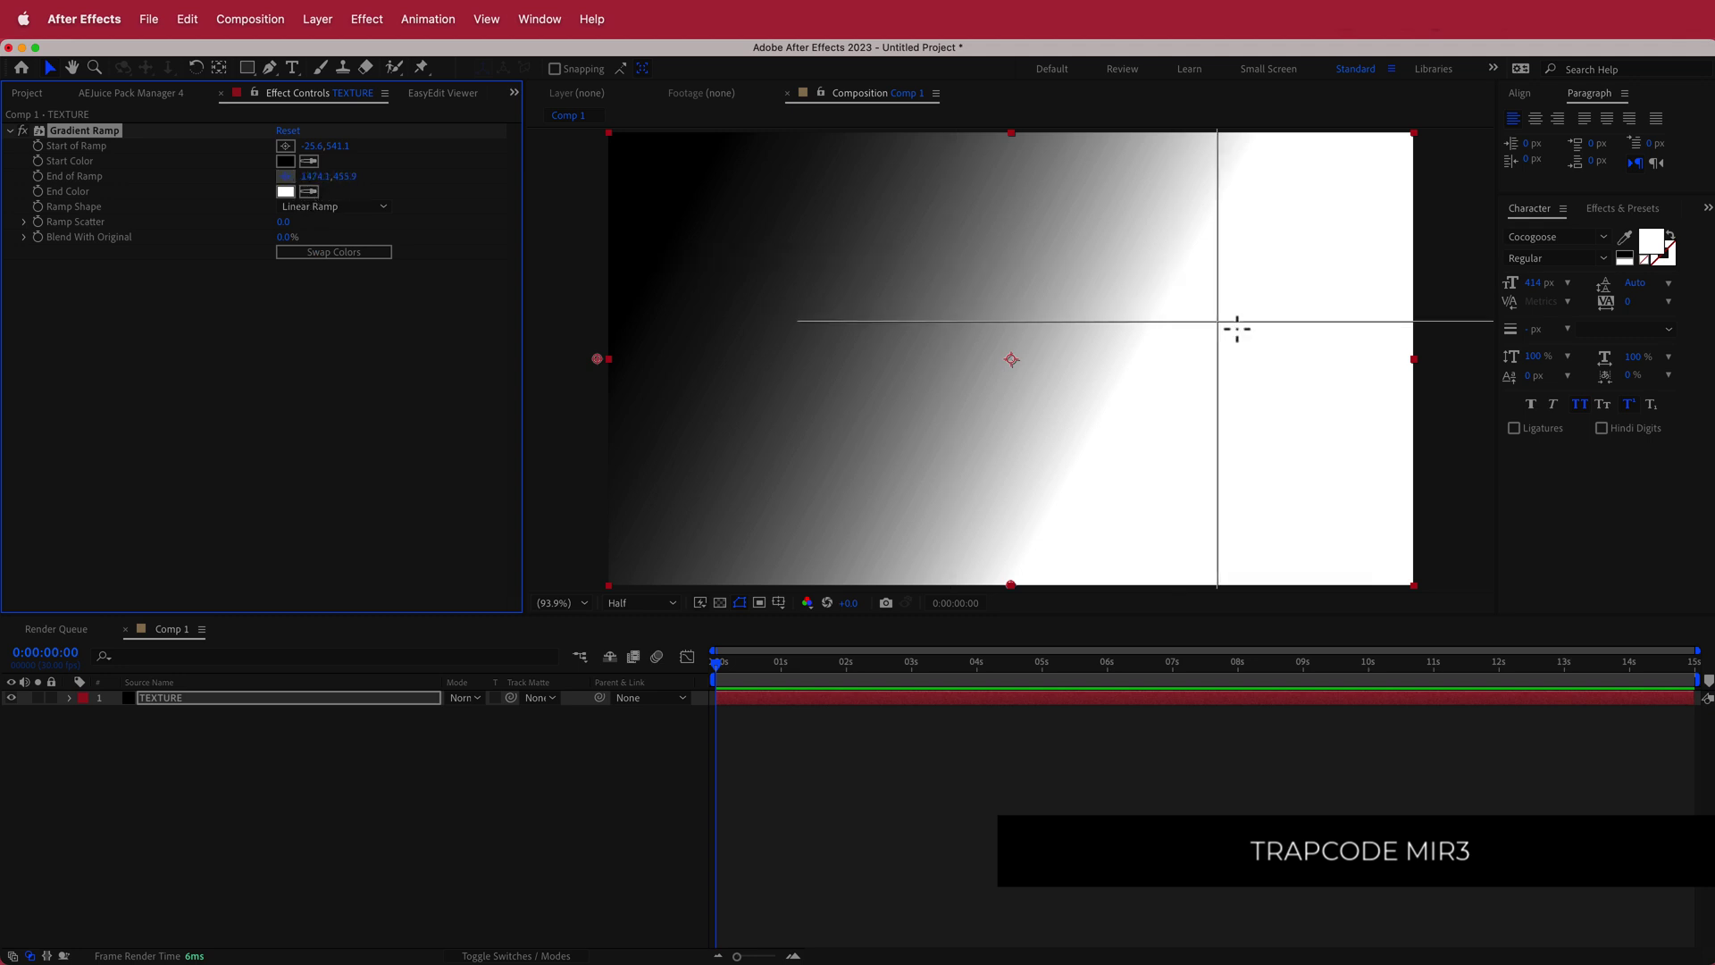
click(1426, 359)
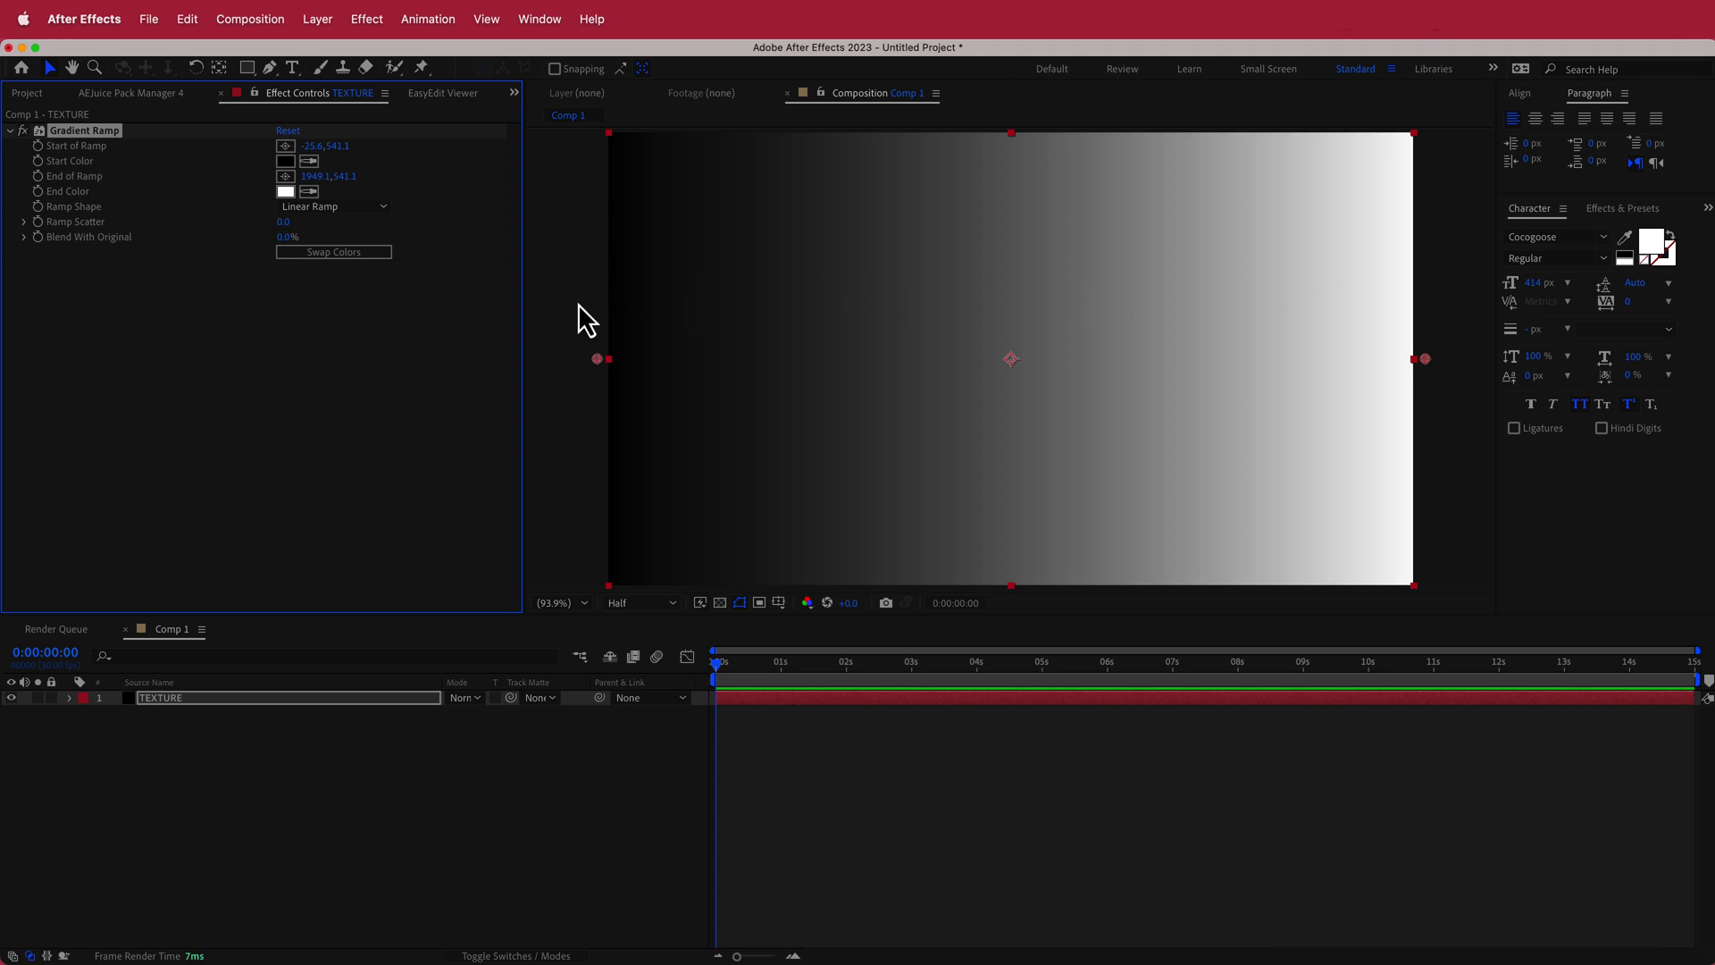
Step: Add the Colorama effect to TEXTURE and use the Copper preset palette for its output cycle
key(ctrl+space)
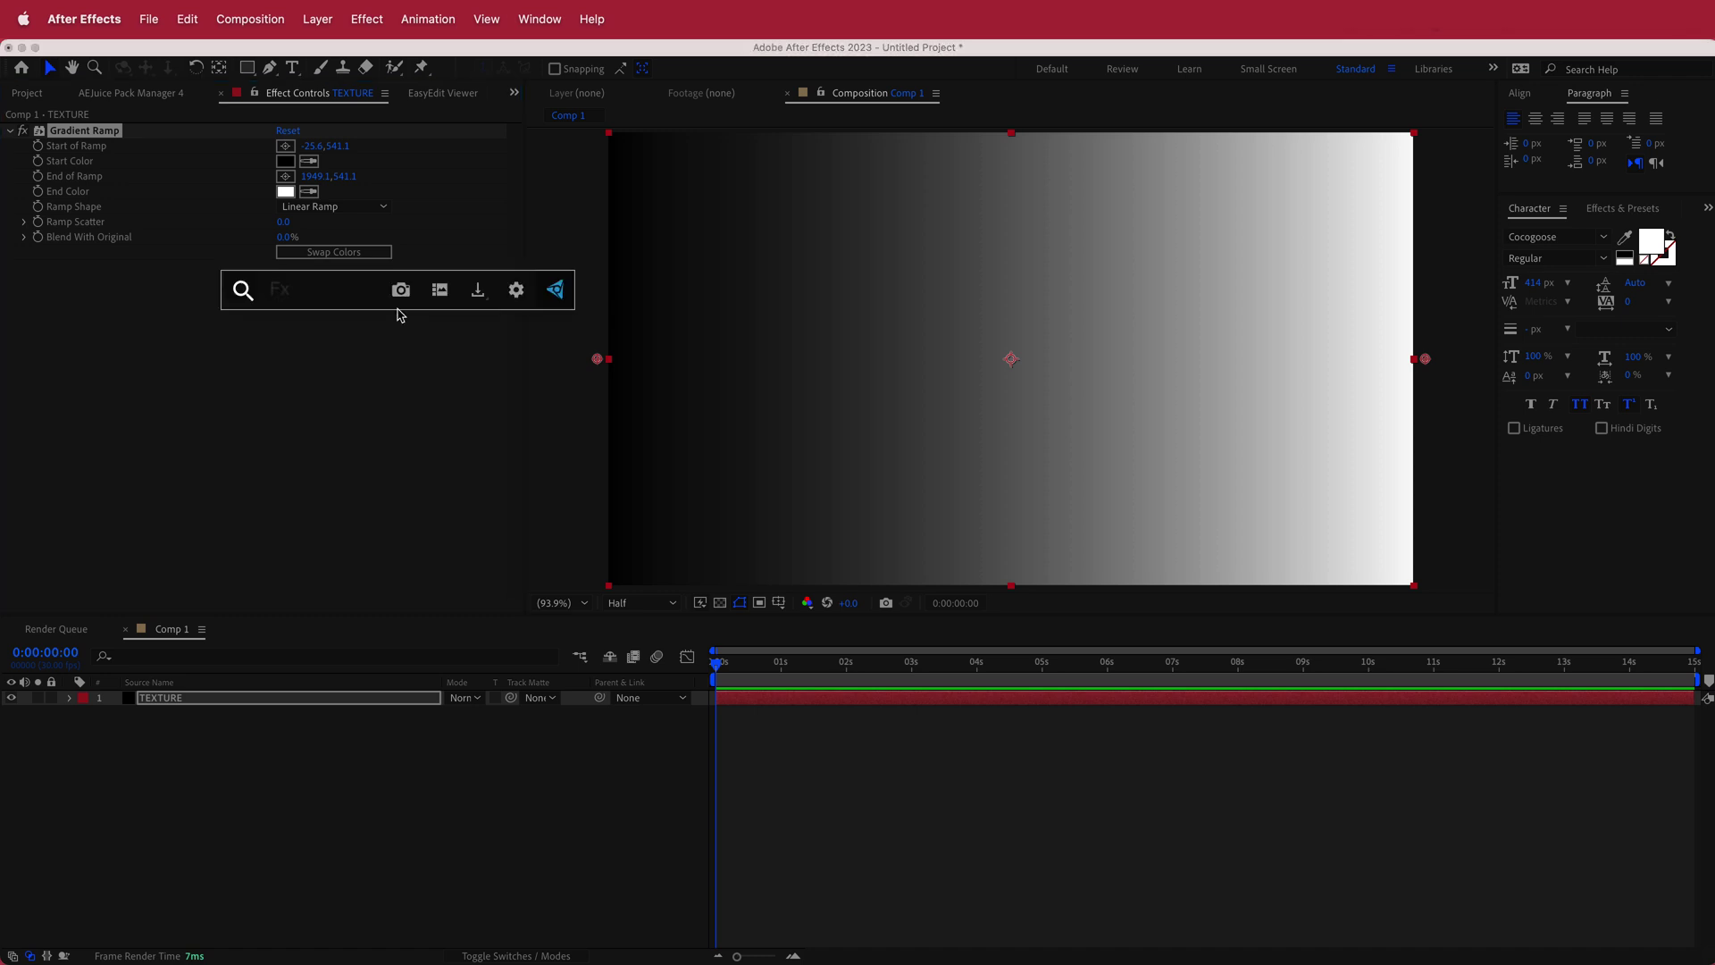
text(col)
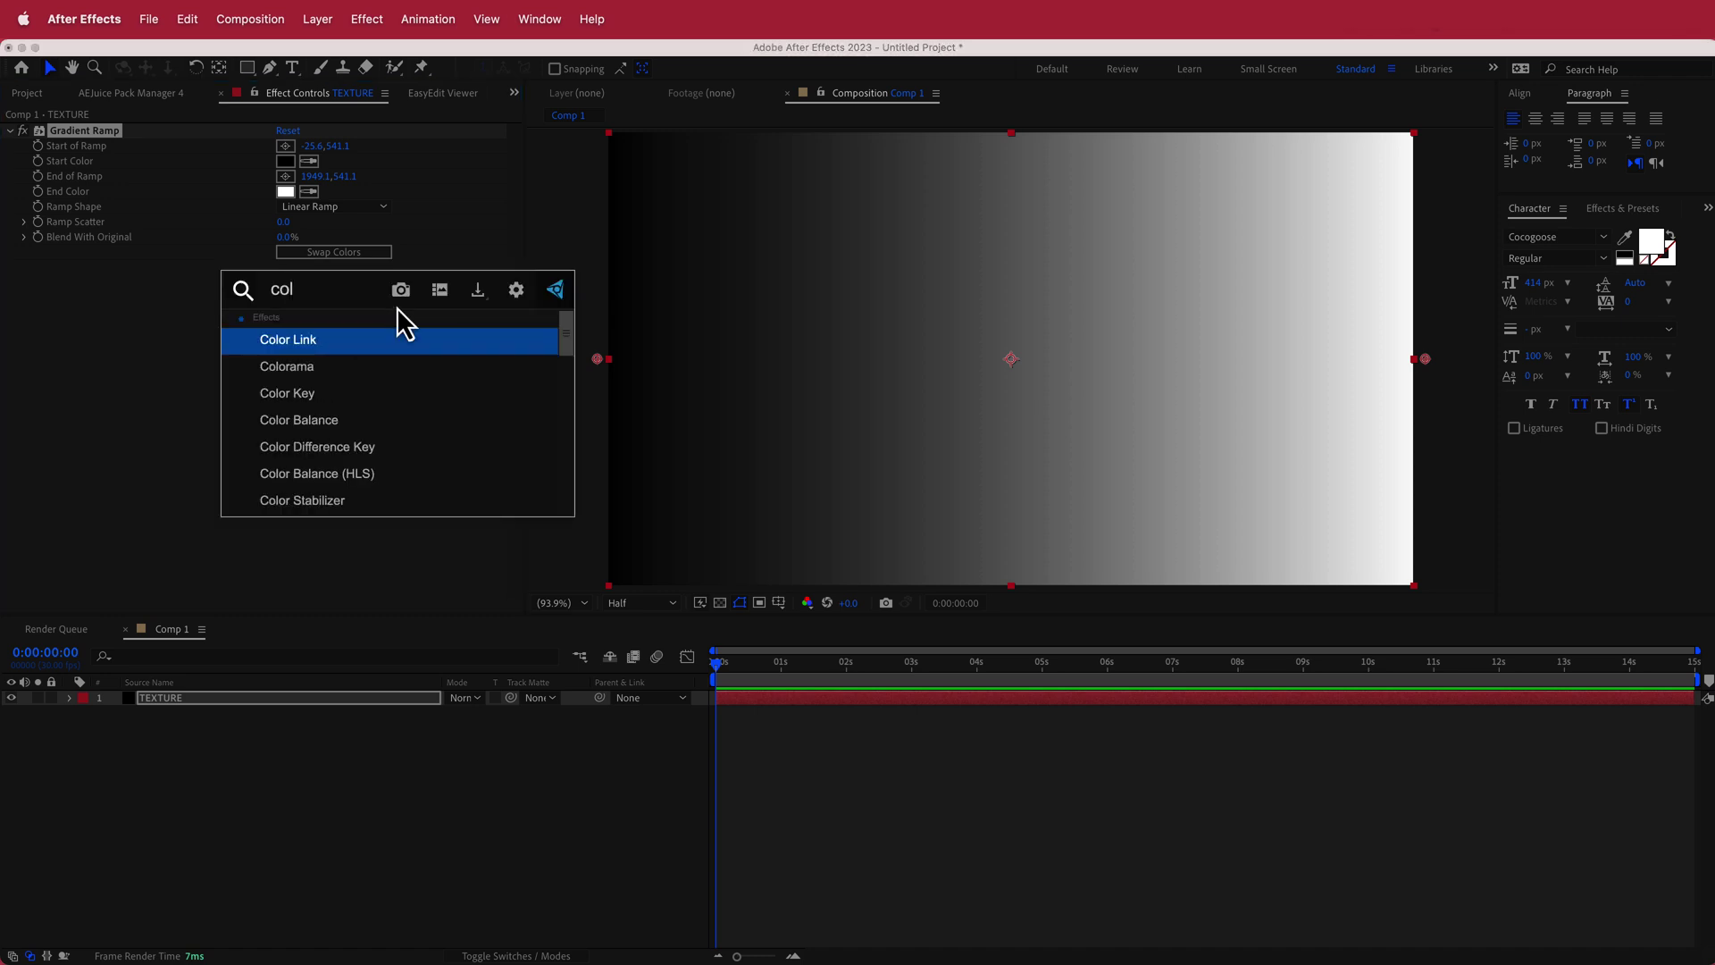
click(340, 368)
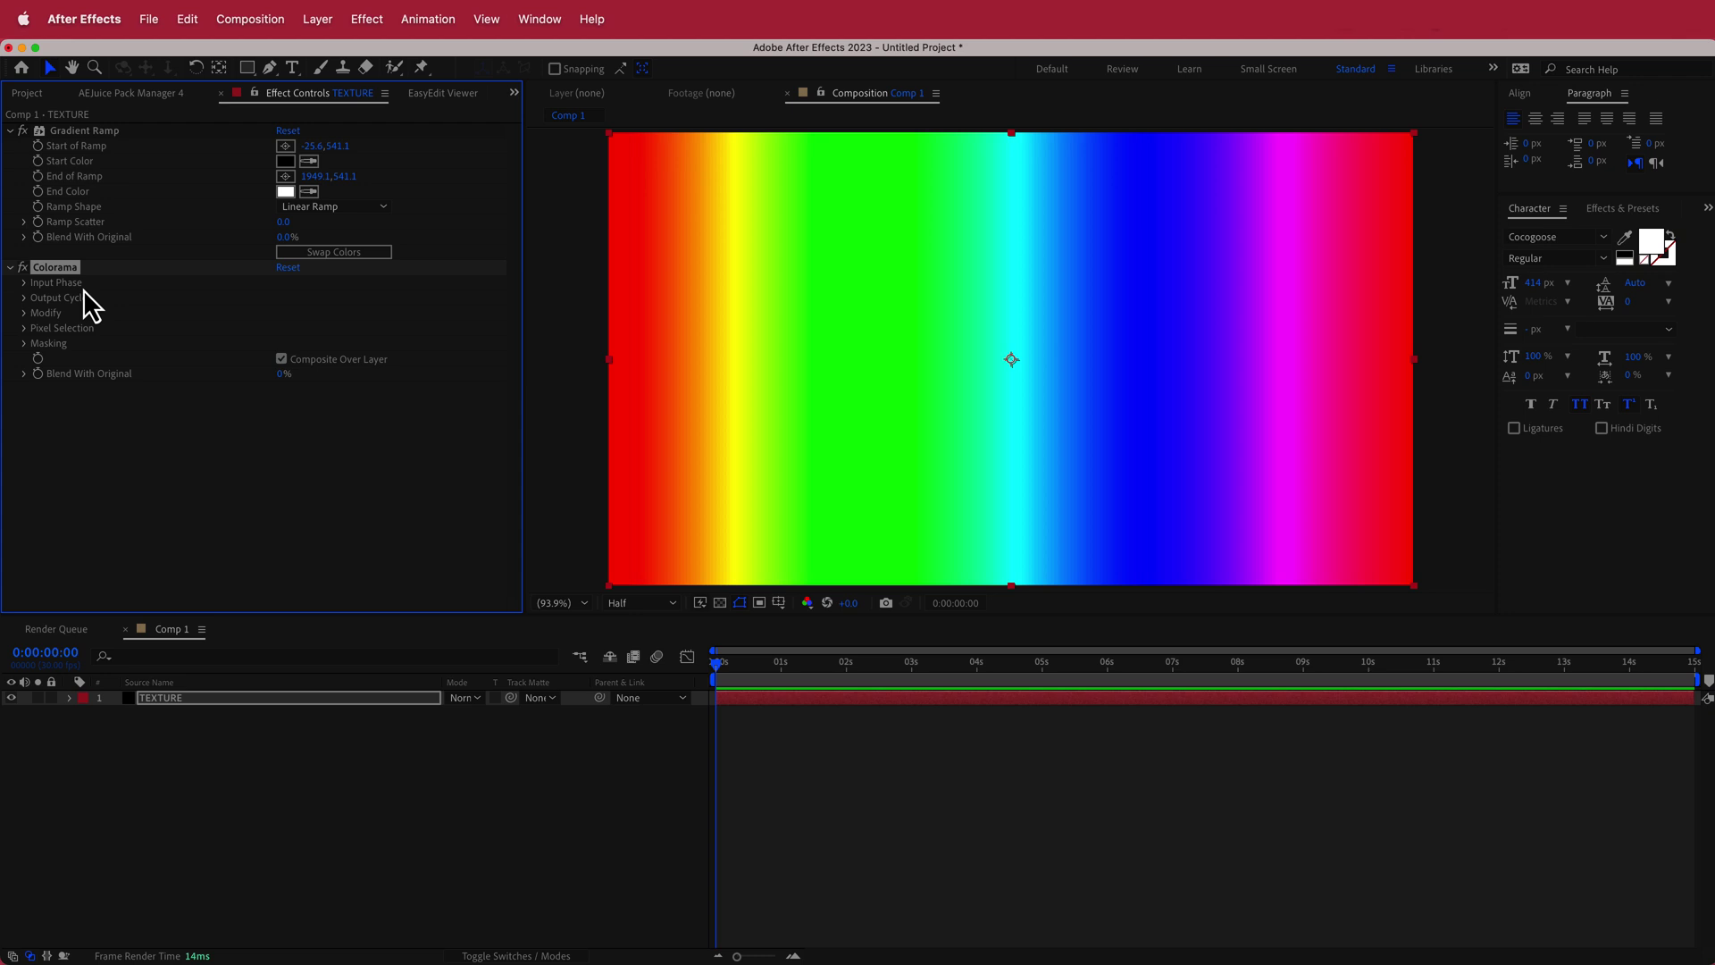
click(25, 300)
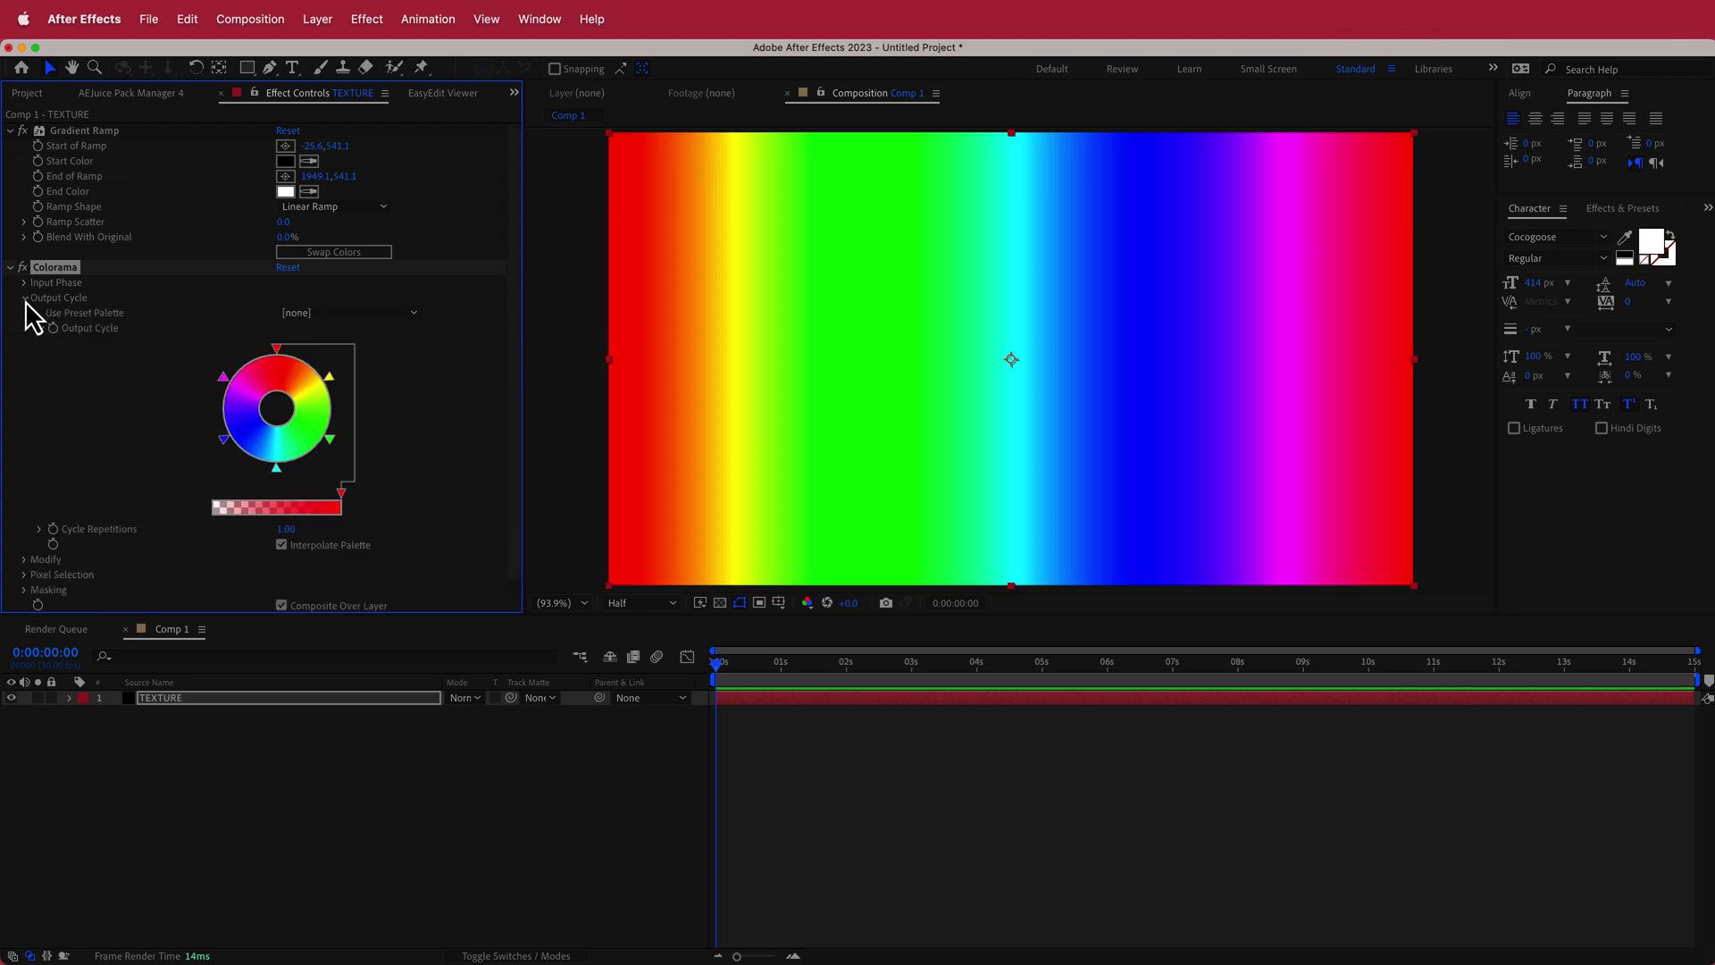
click(319, 314)
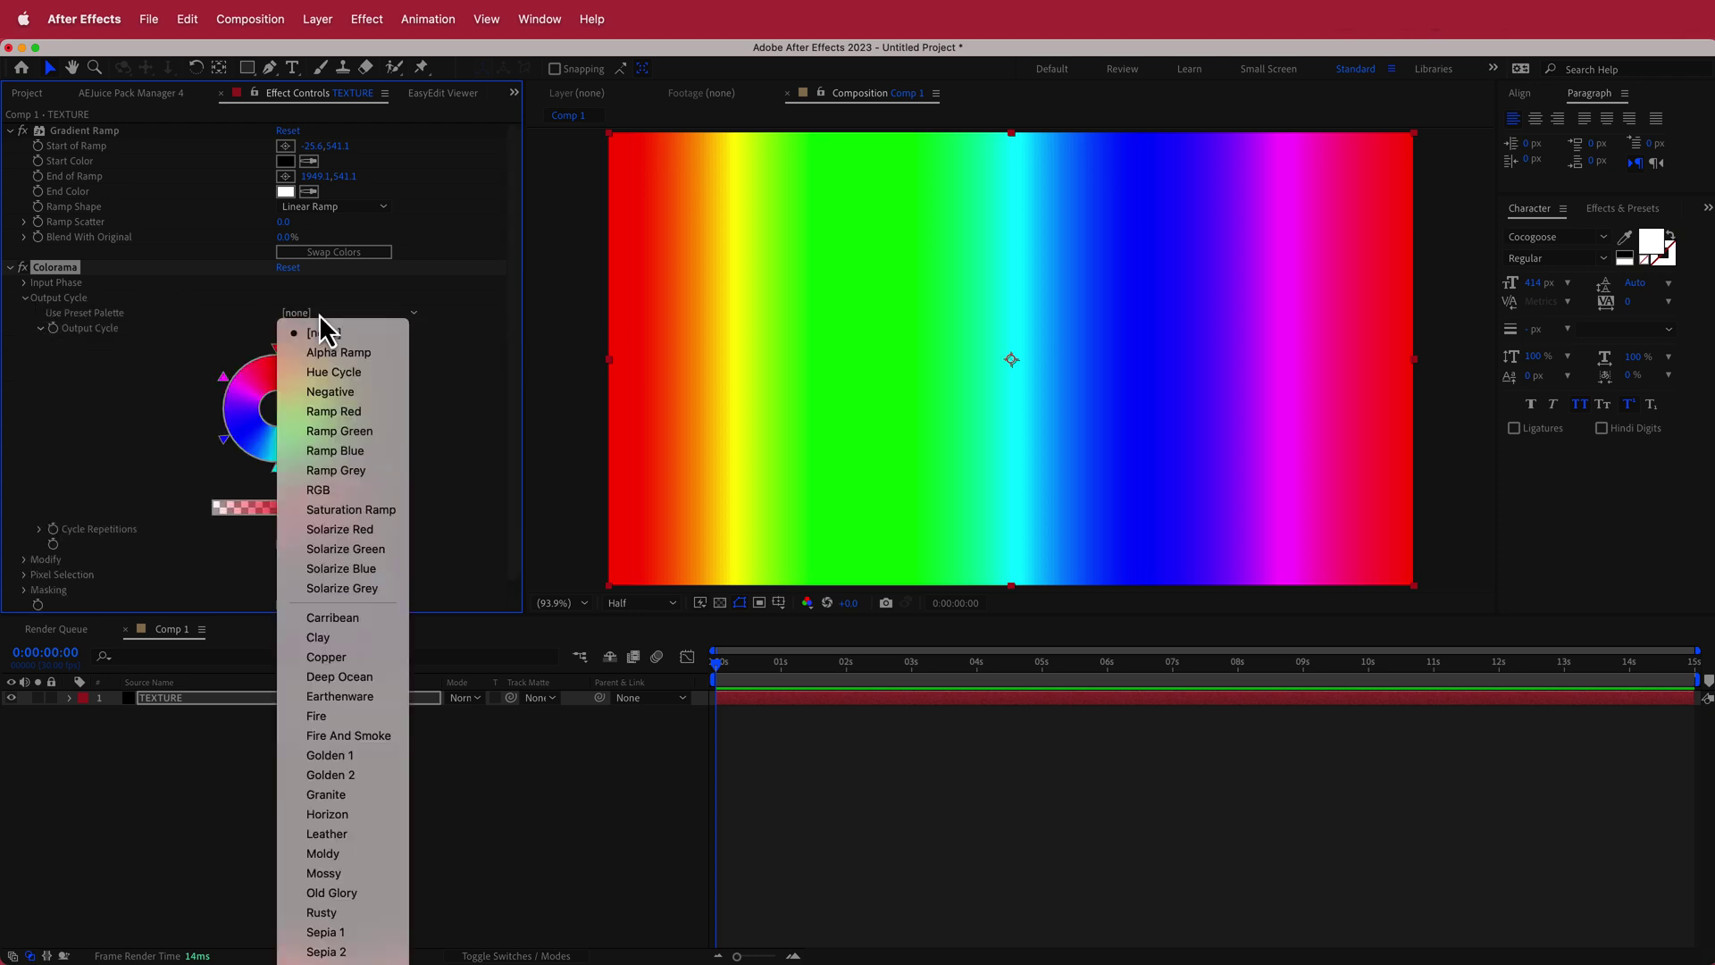
click(395, 656)
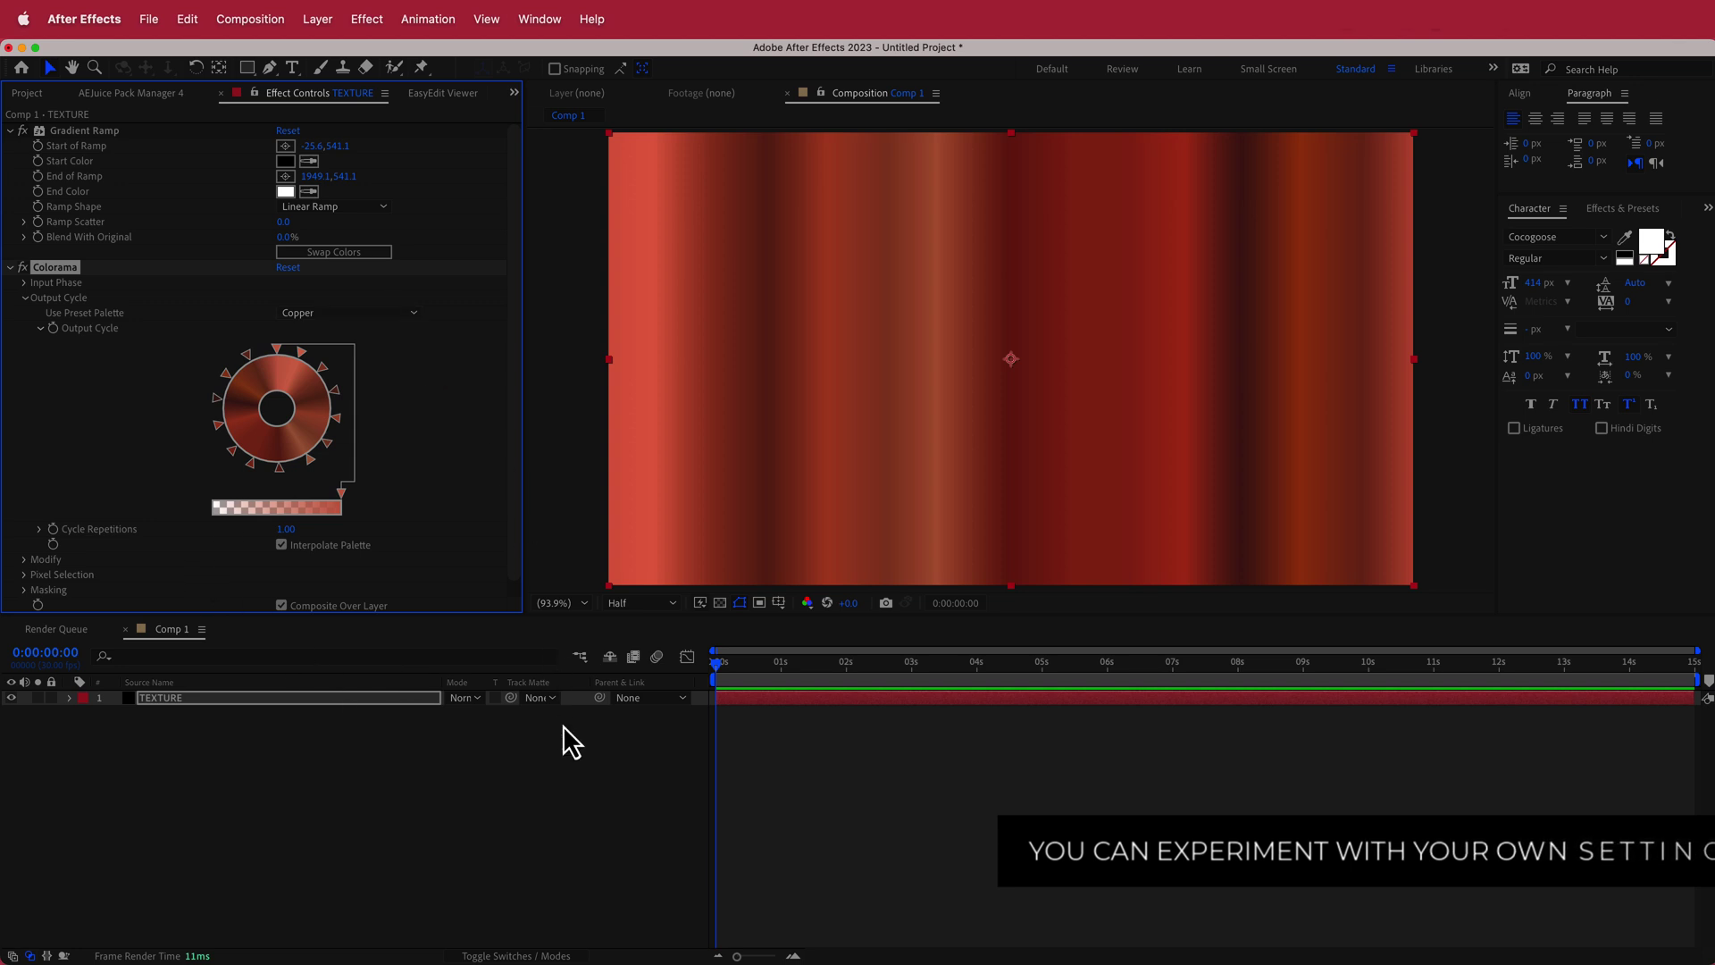
Step: Create another full-frame black solid named MIR above the TEXTURE layer
right_click(577, 701)
mouse_move(623, 716)
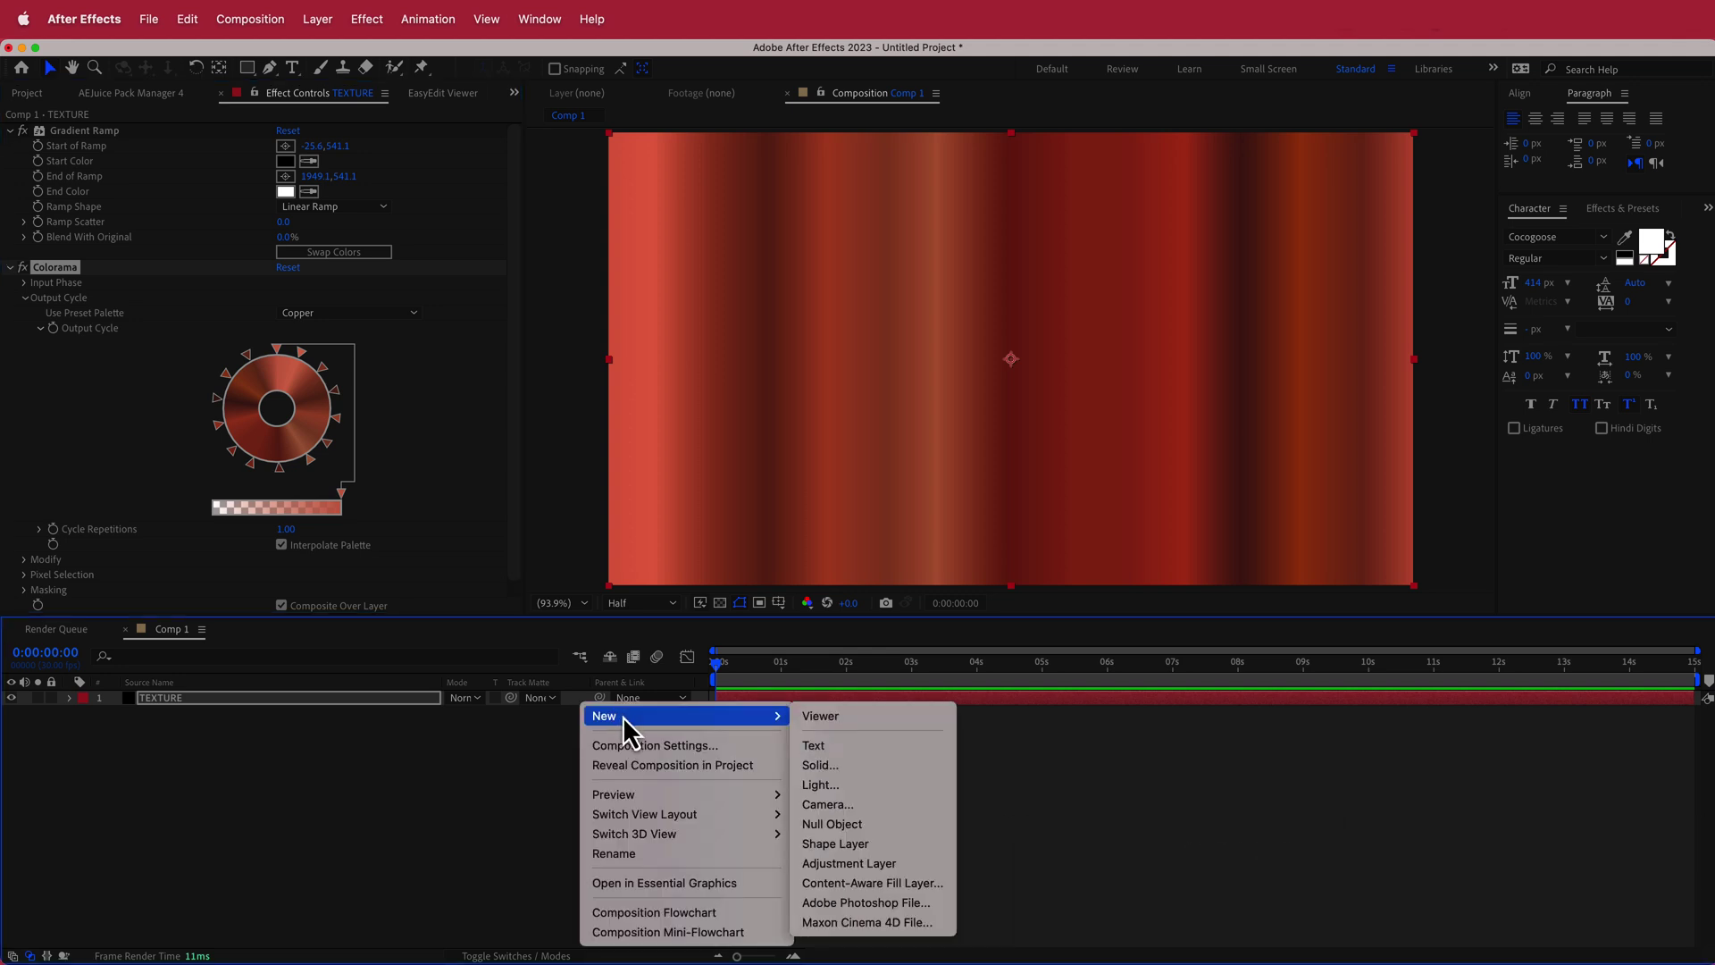
click(848, 766)
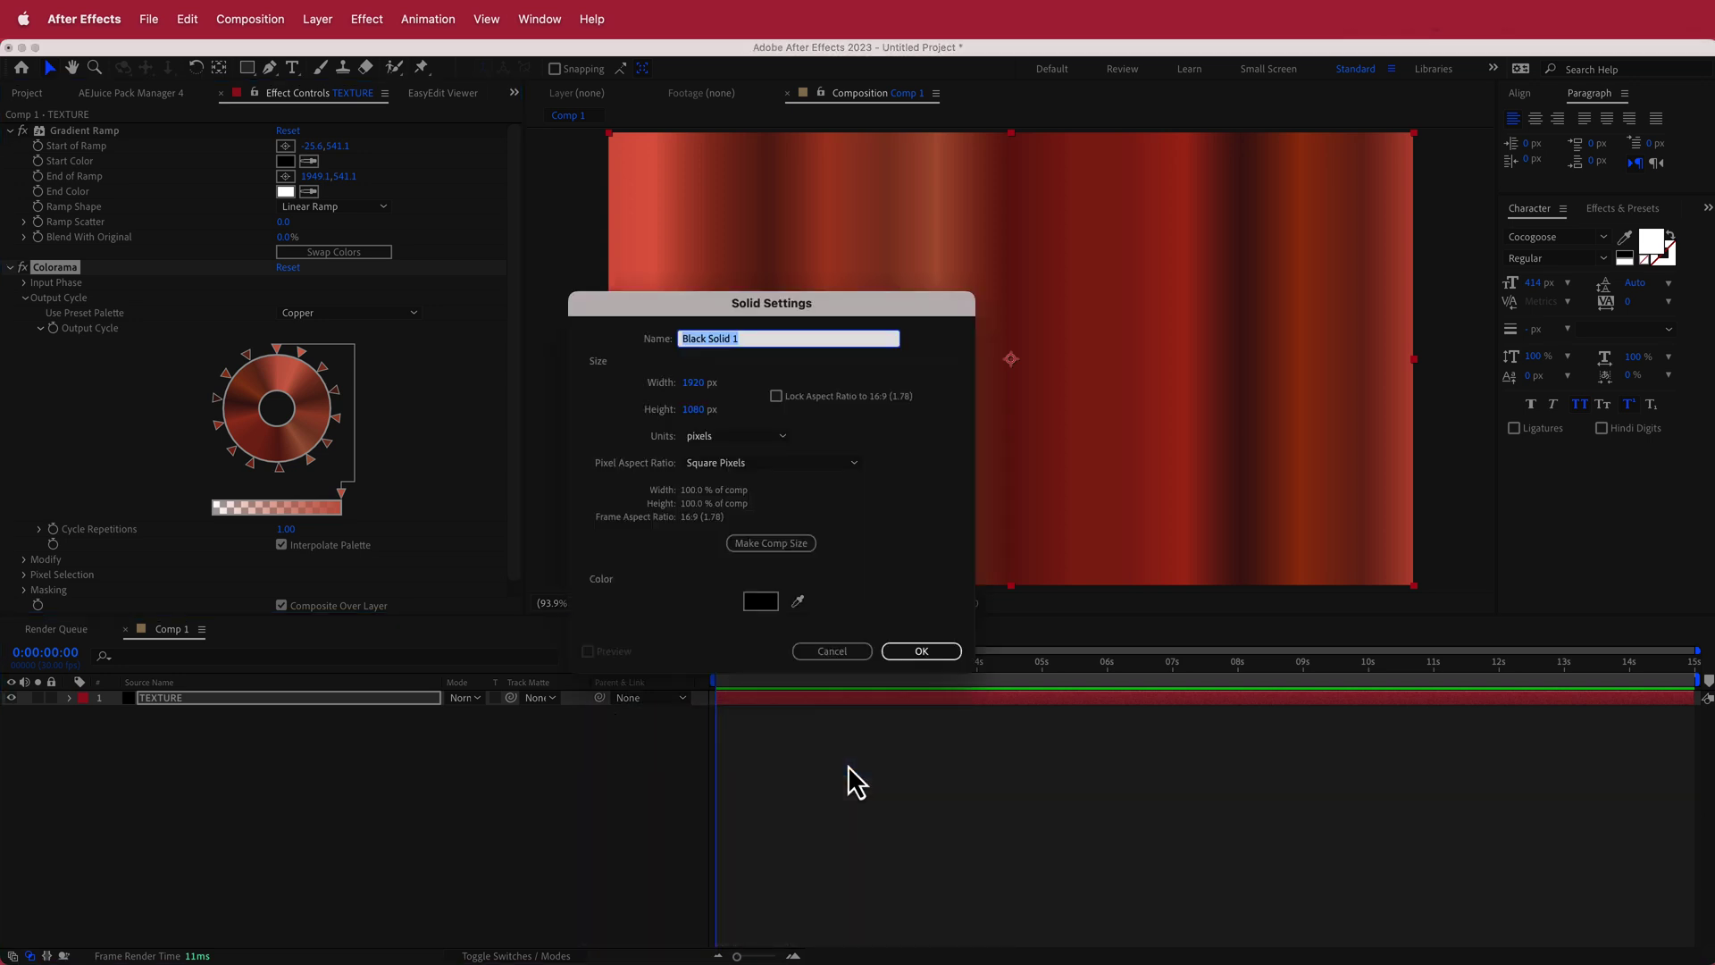
text(MIR)
key(Return)
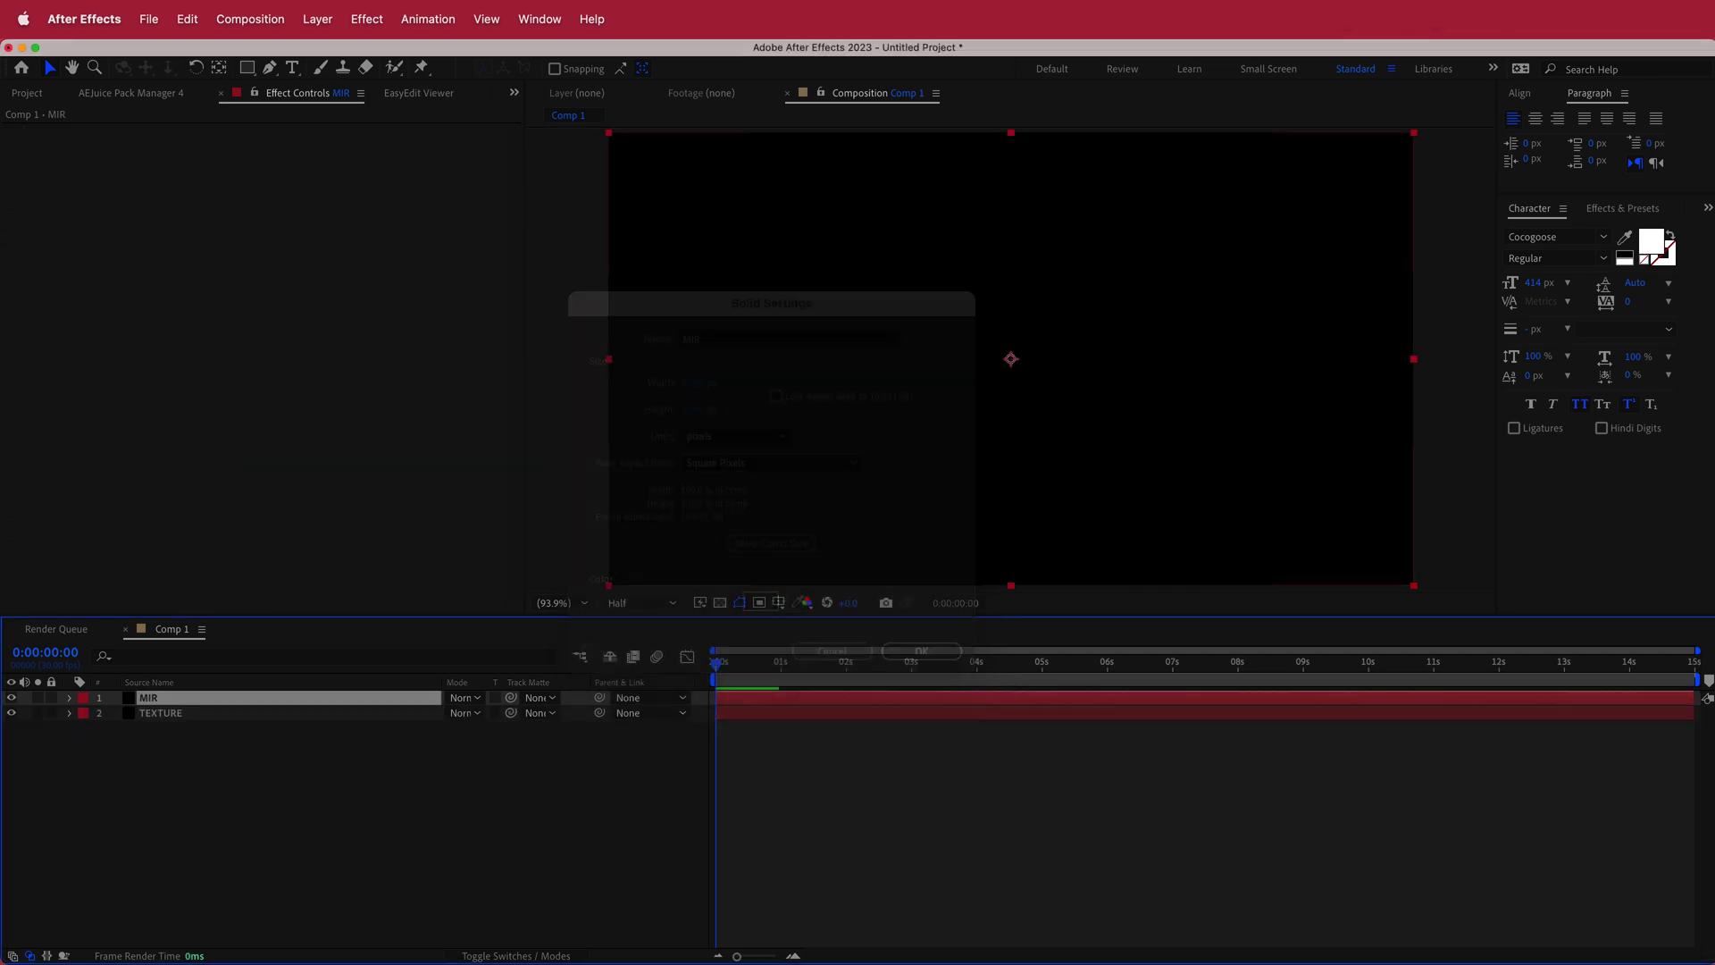
Step: Apply the Mir 3 effect to the MIR layer and hide the TEXTURE layer
key(ctrl+space)
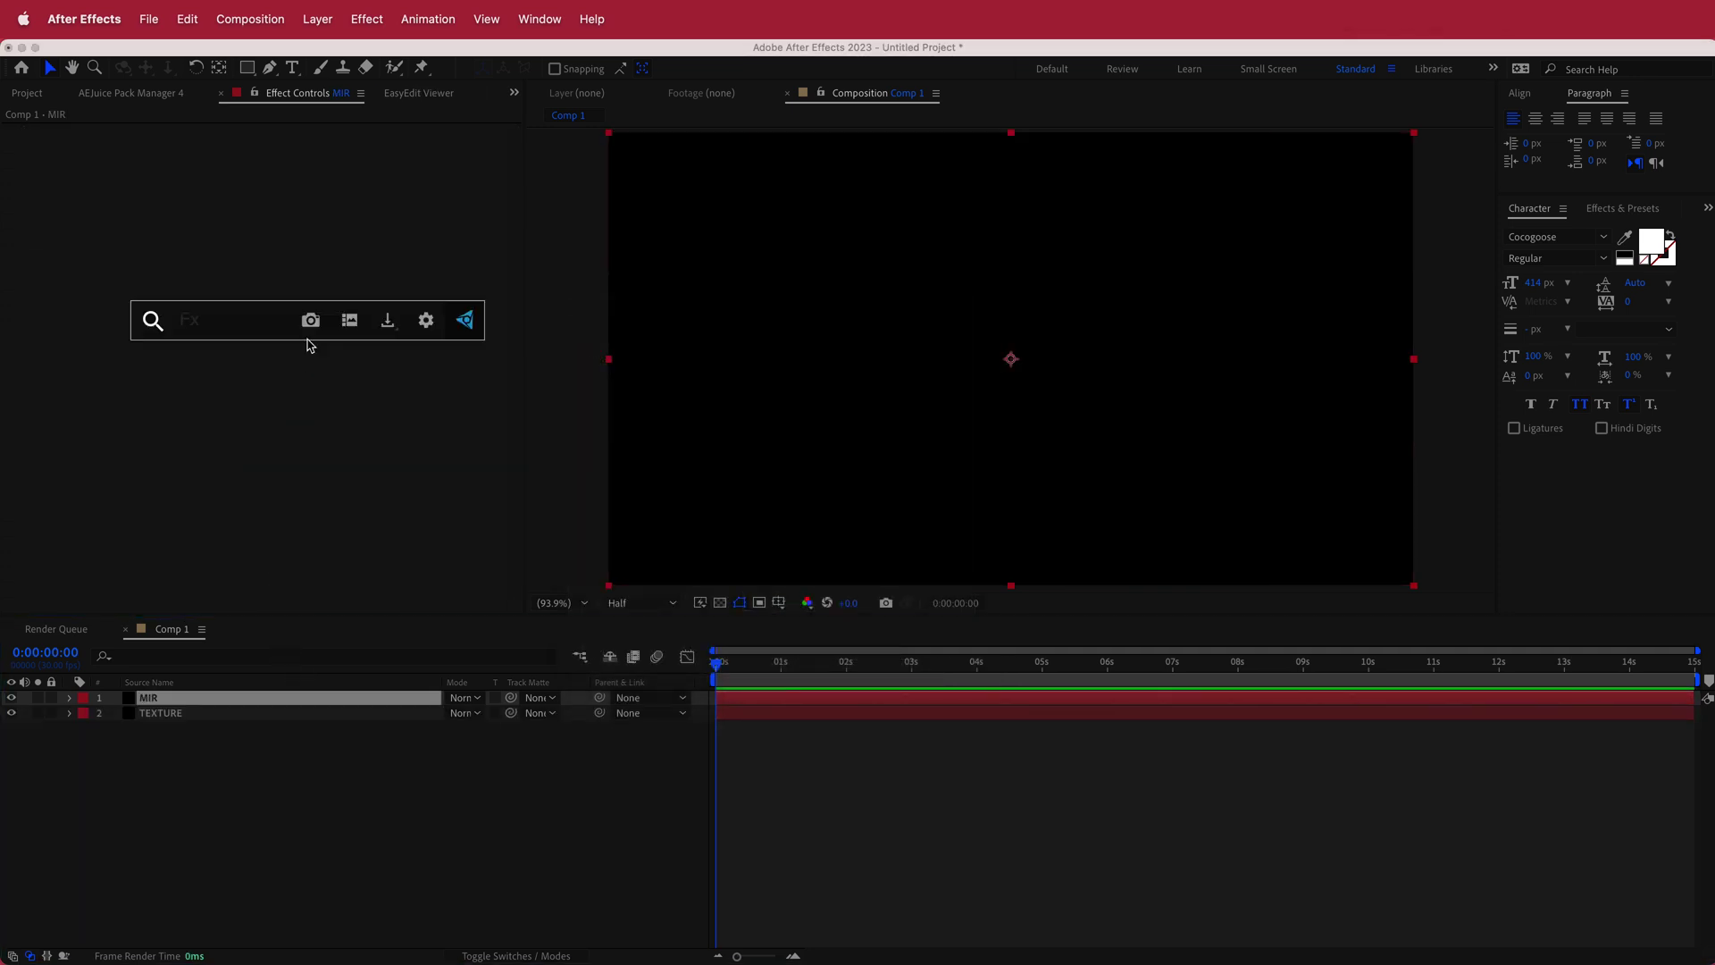
text(mir)
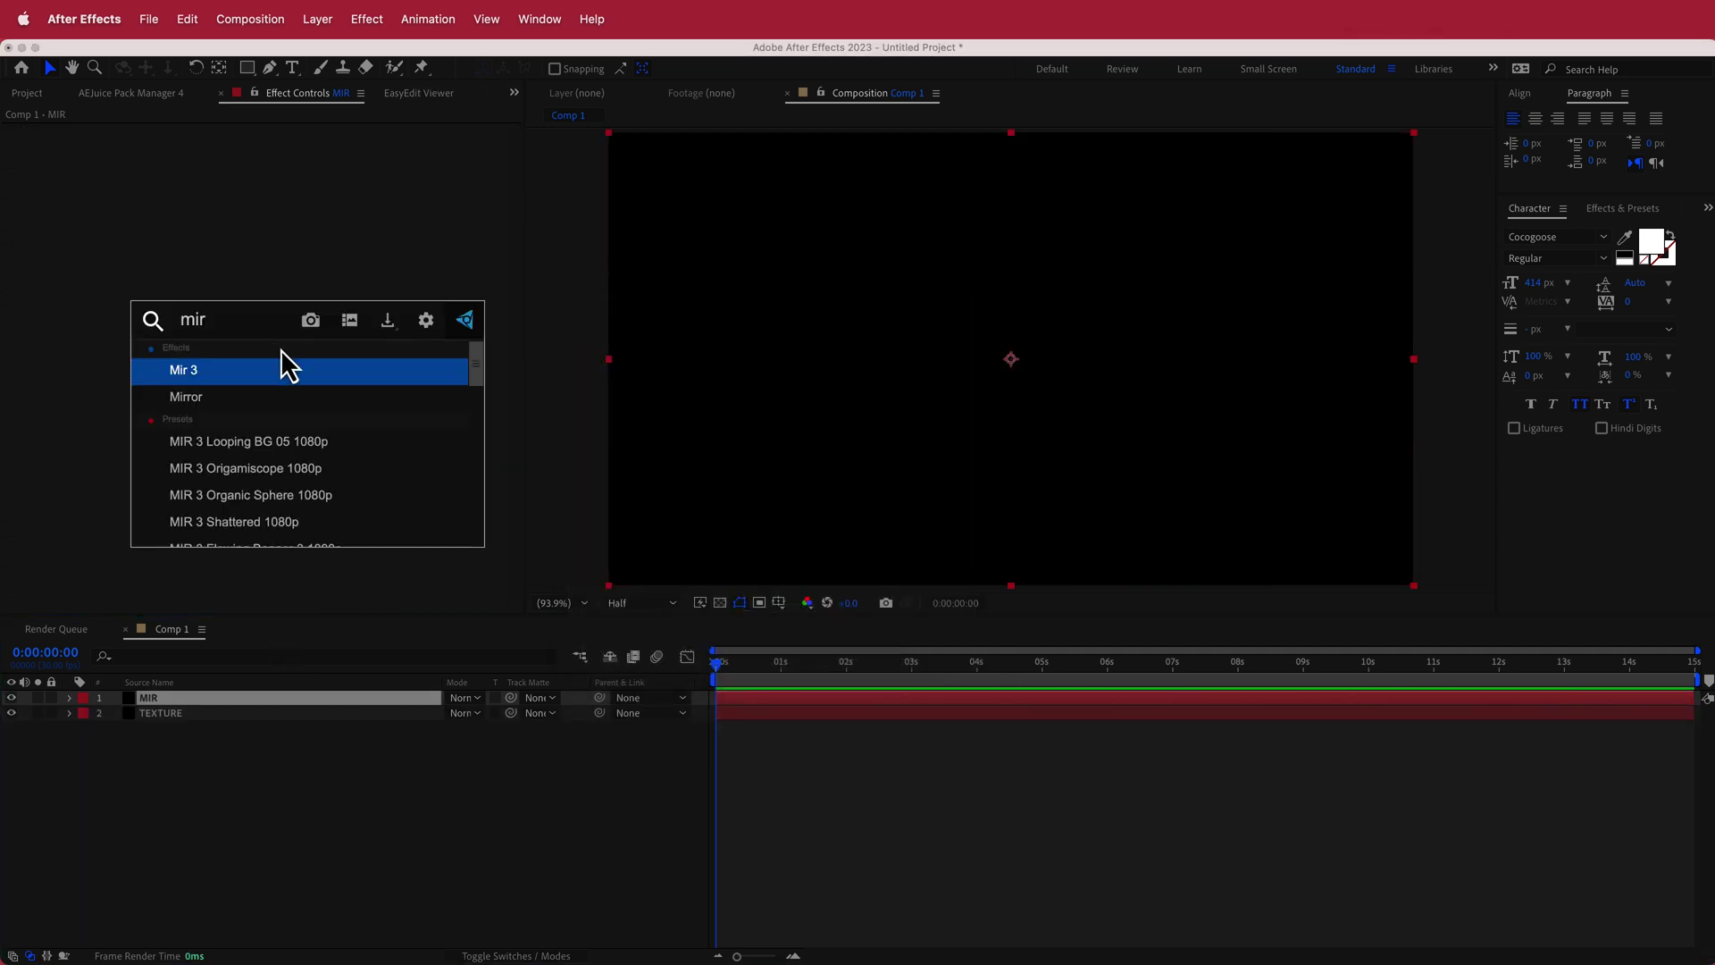
click(287, 377)
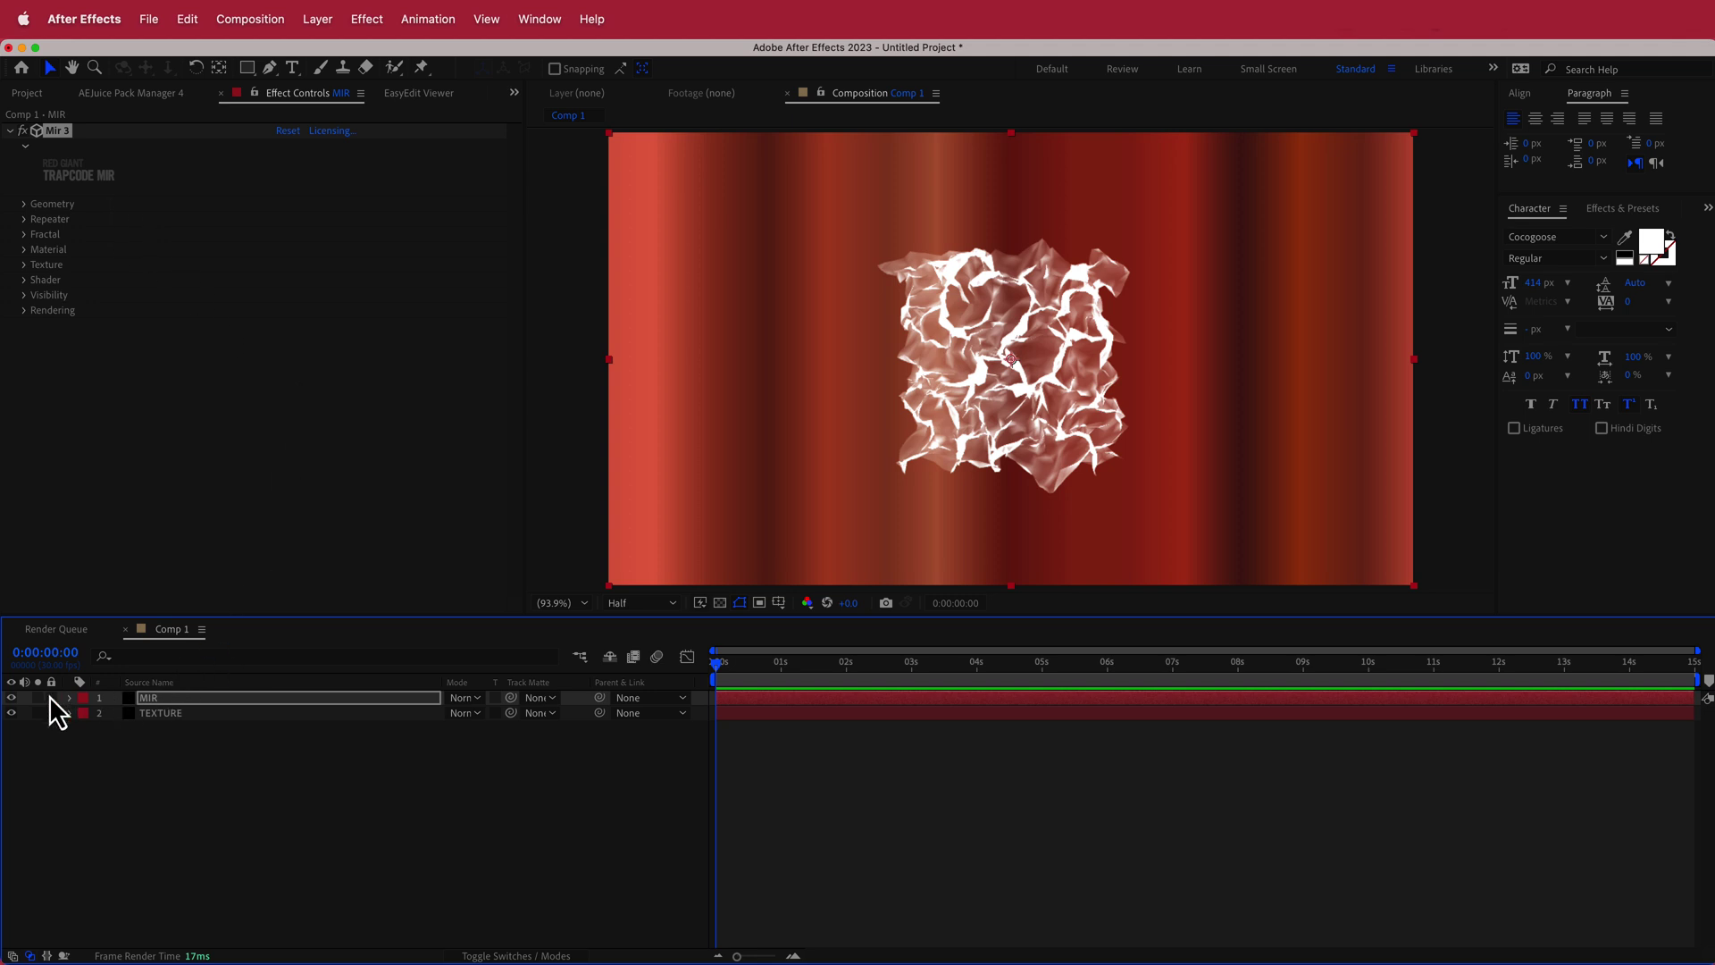
click(11, 714)
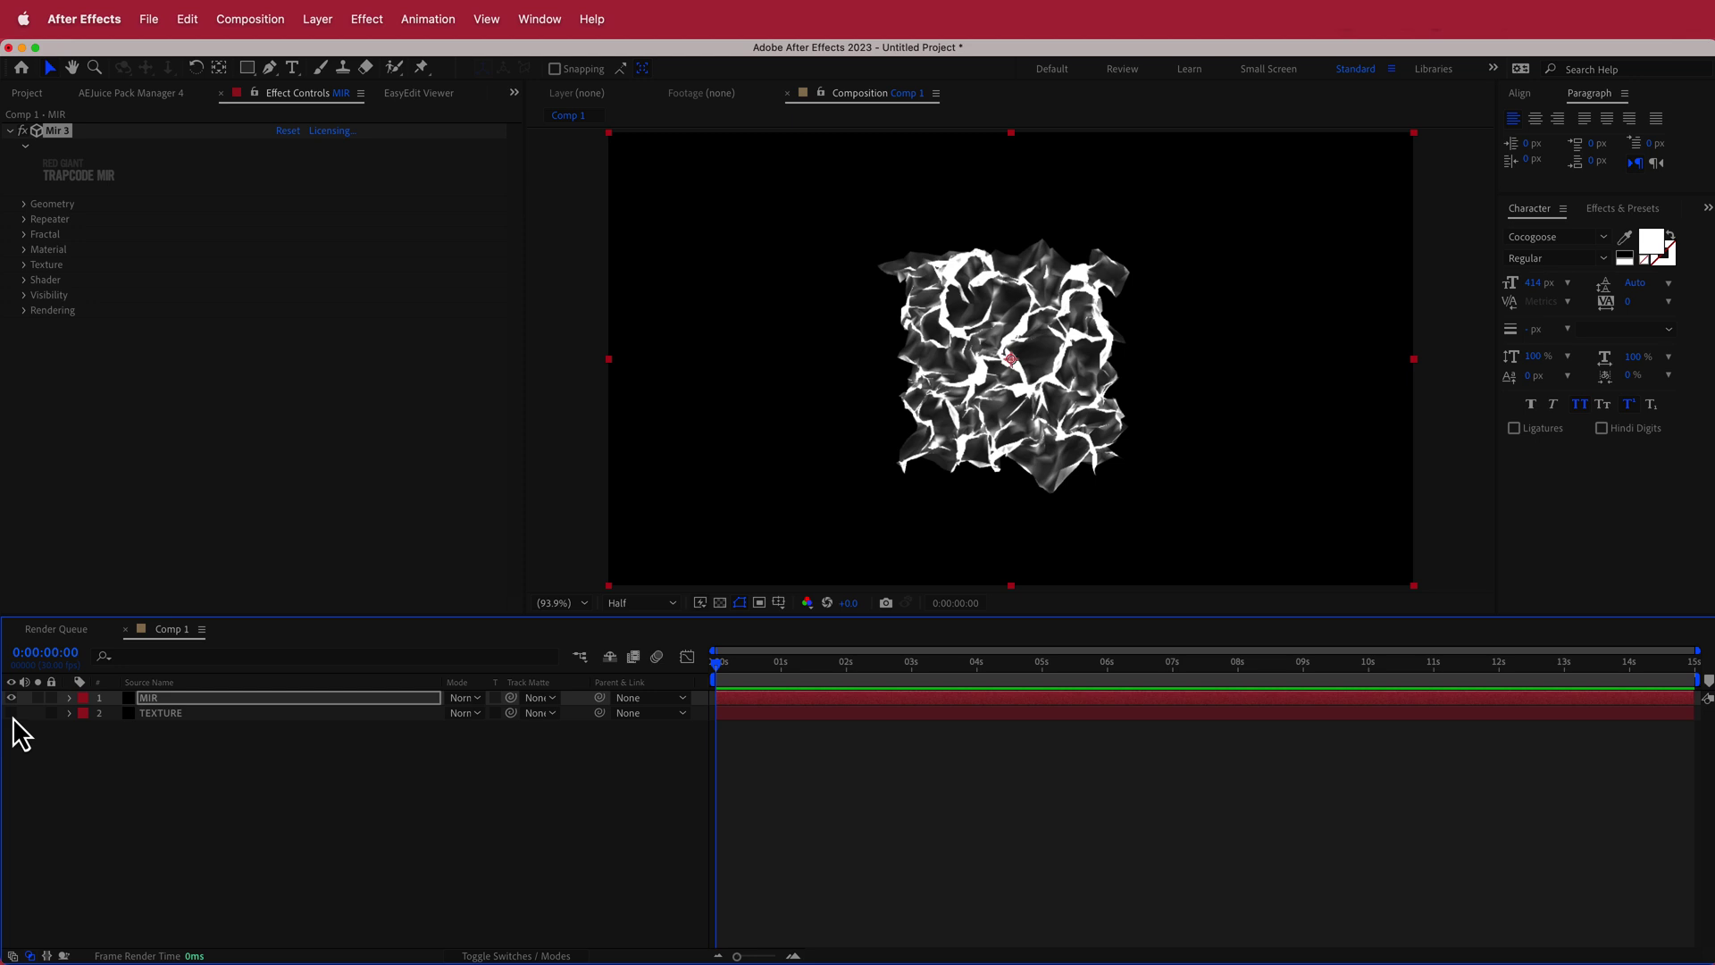
Step: Use the TEXTURE layer as Mir 3's texture layer, with Effects & Masks as its source
click(25, 267)
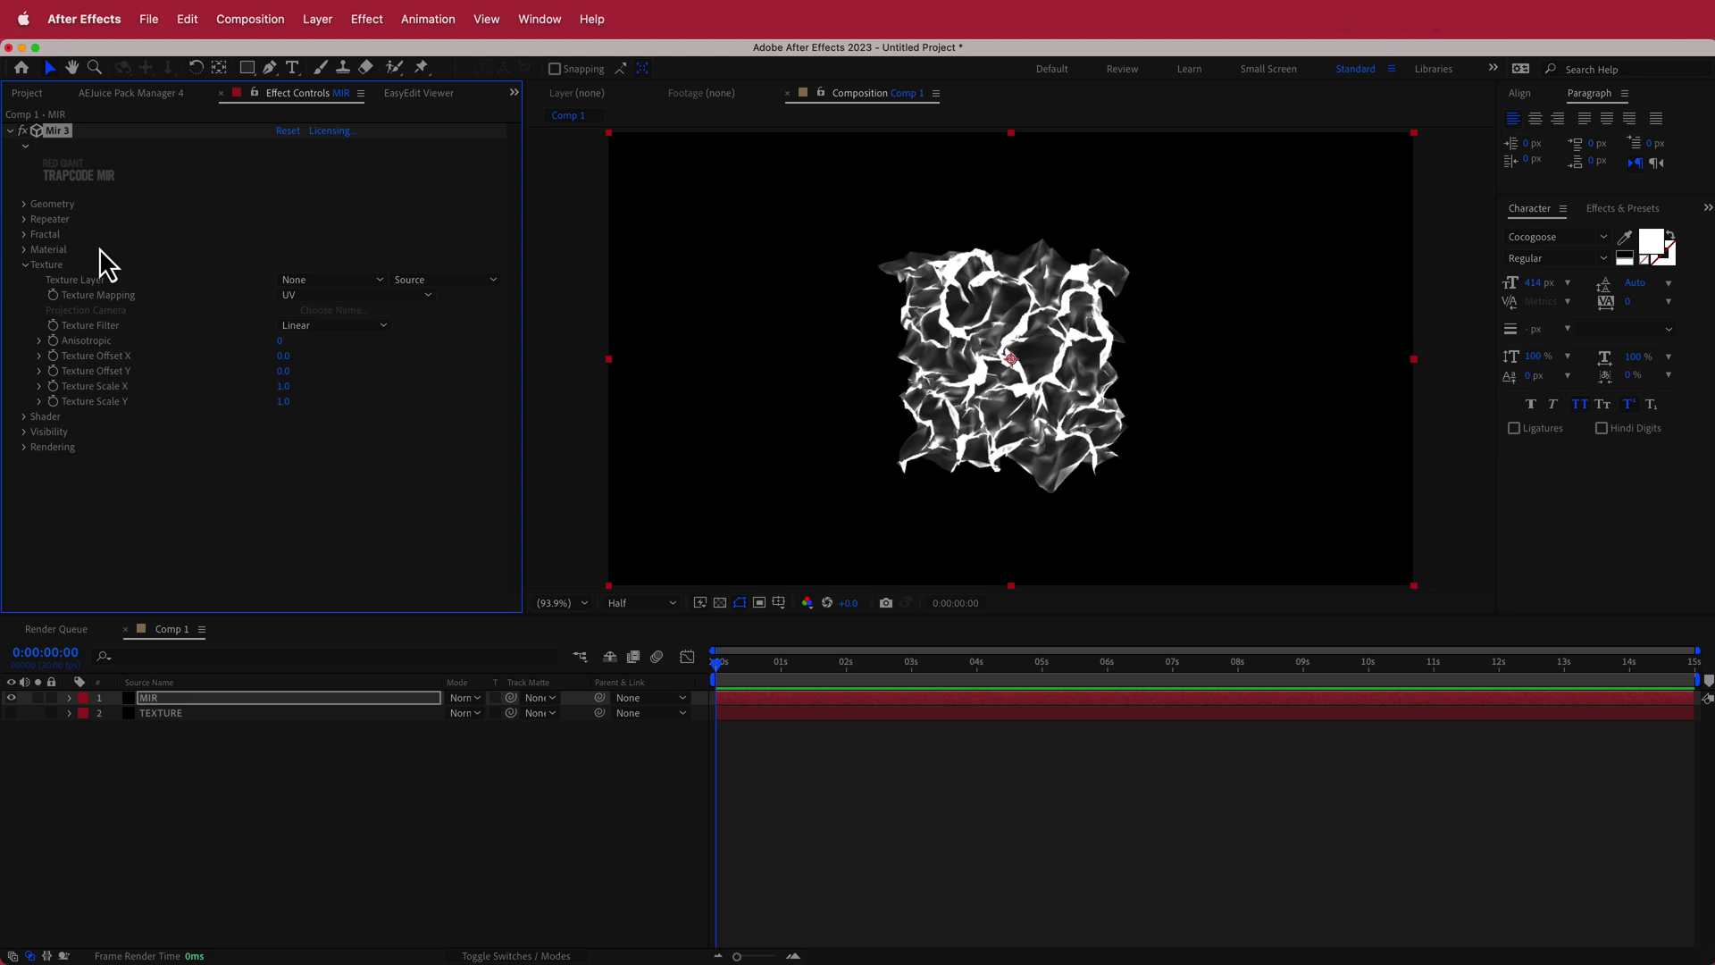
click(307, 281)
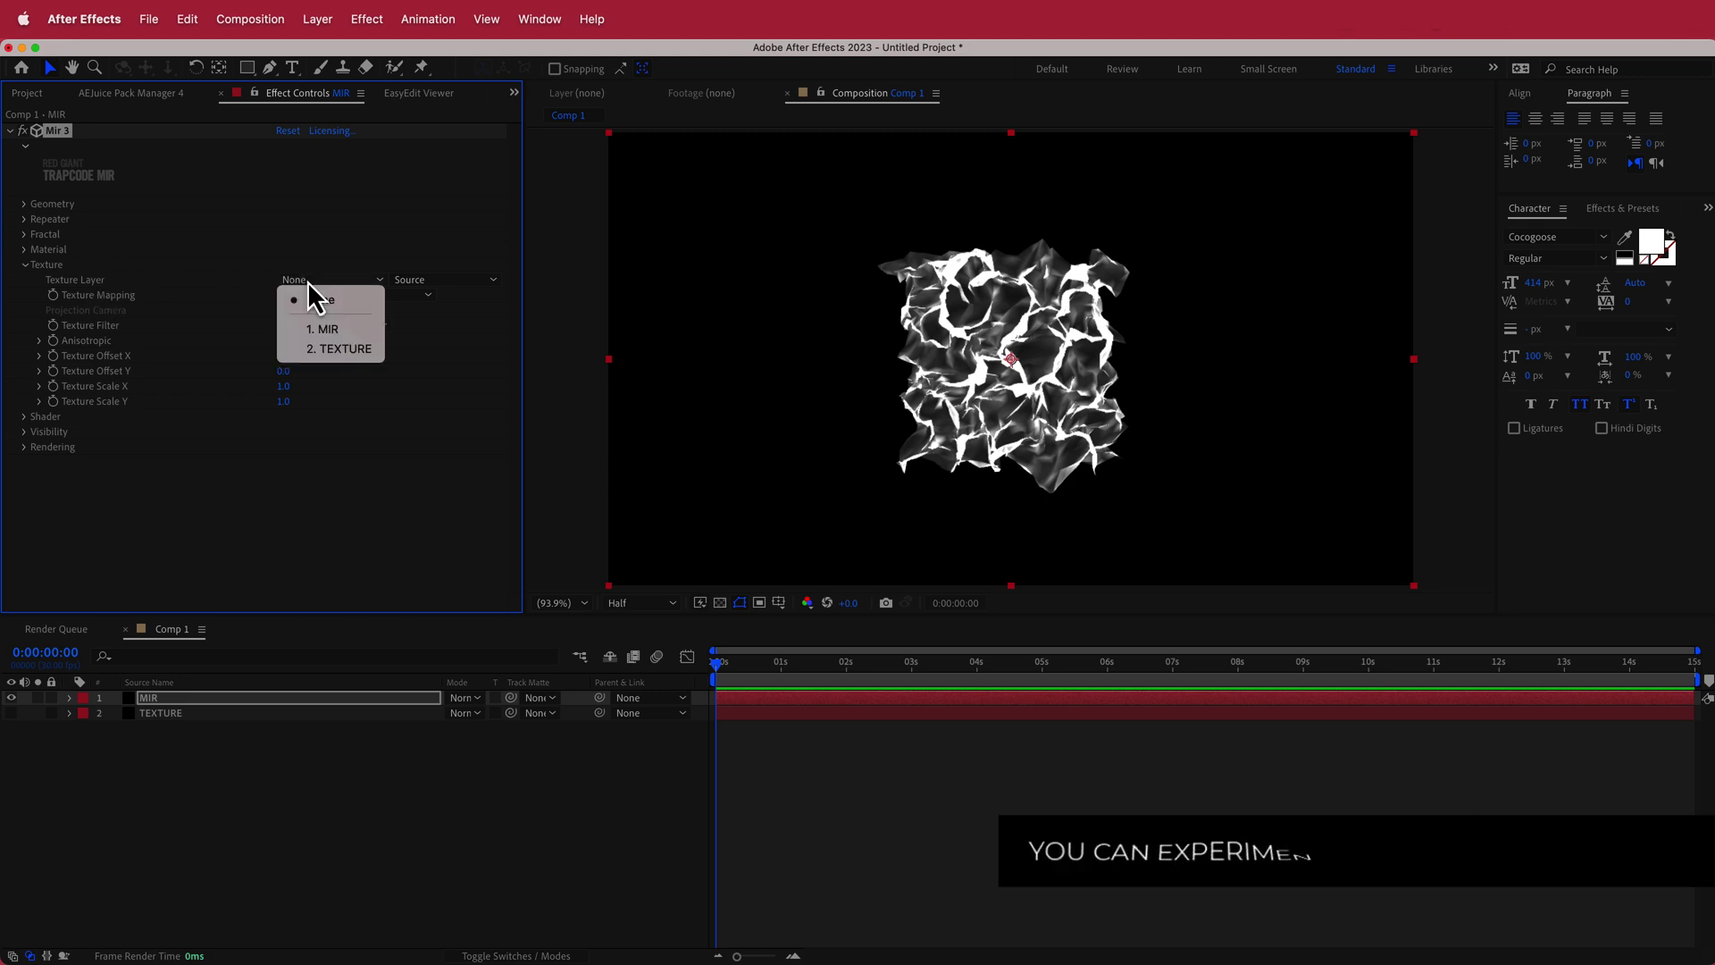
click(334, 348)
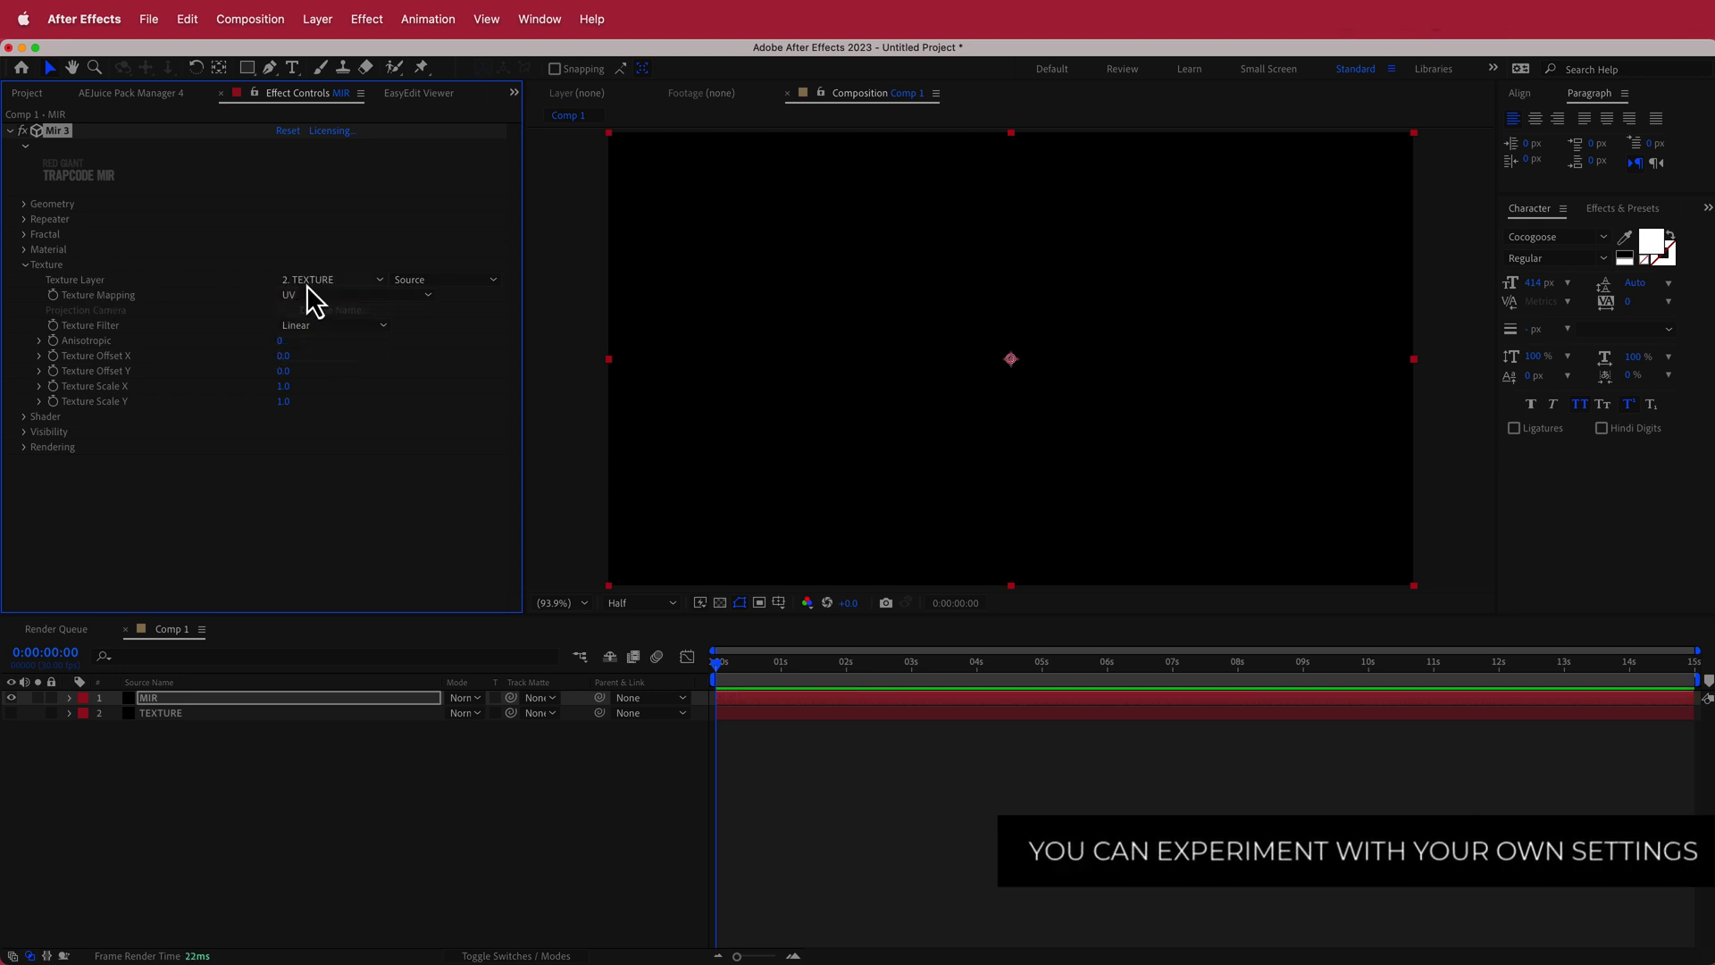
click(422, 280)
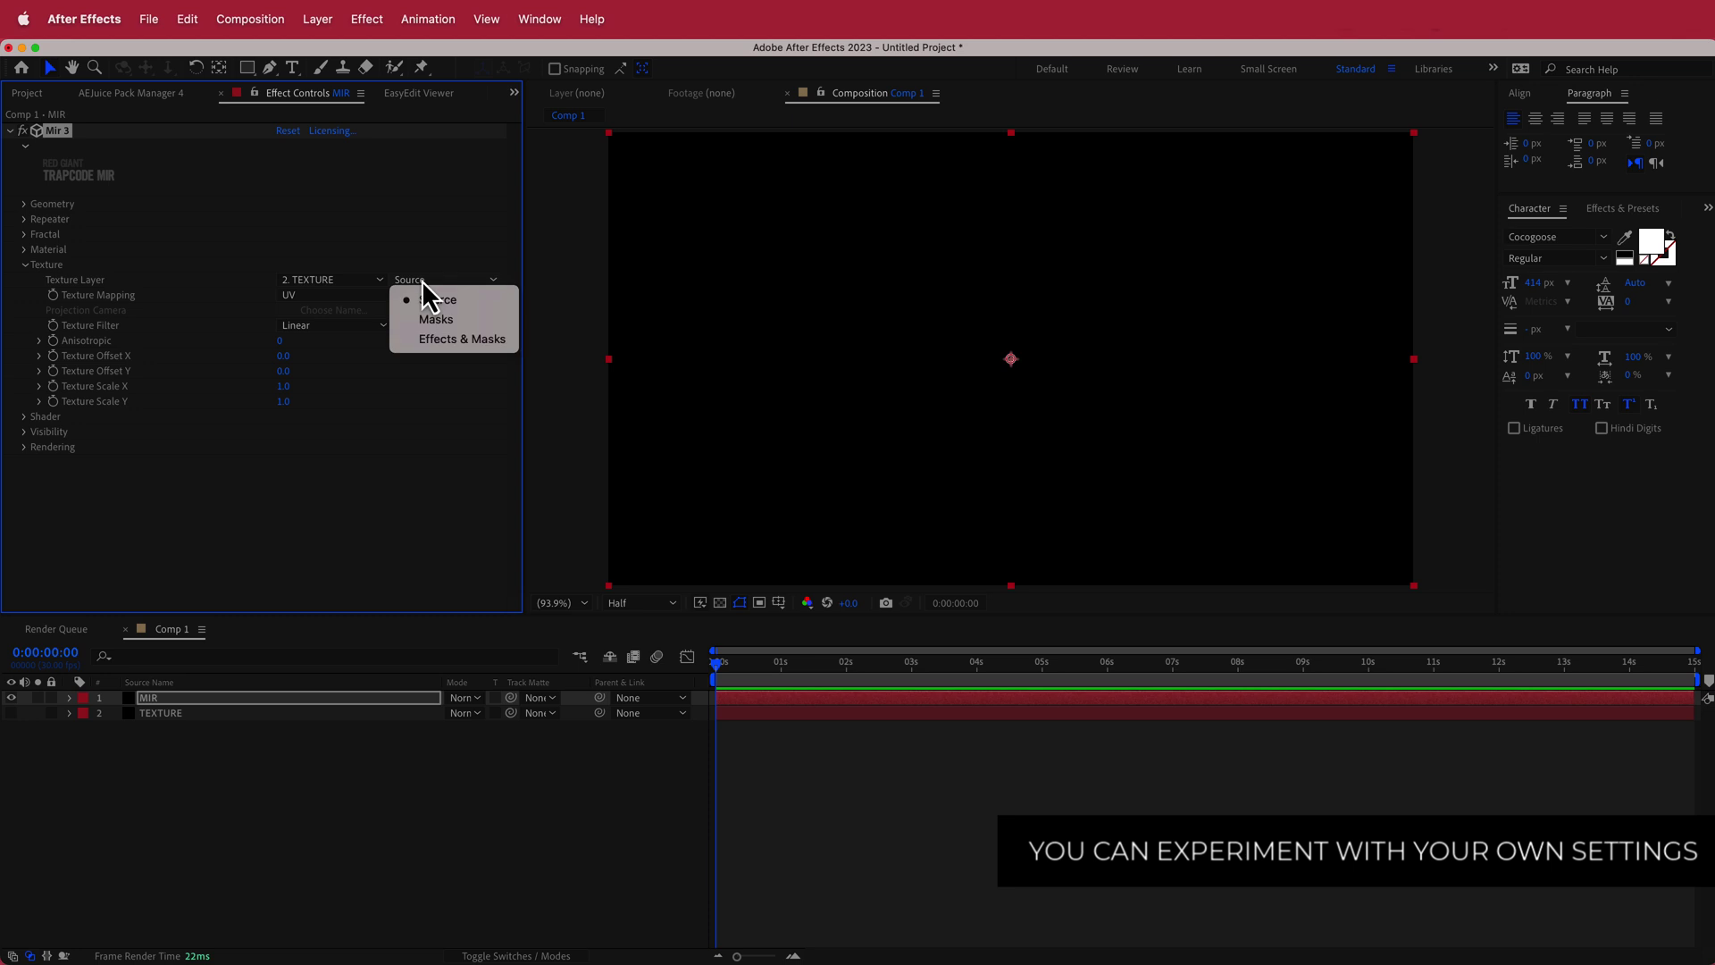
click(453, 341)
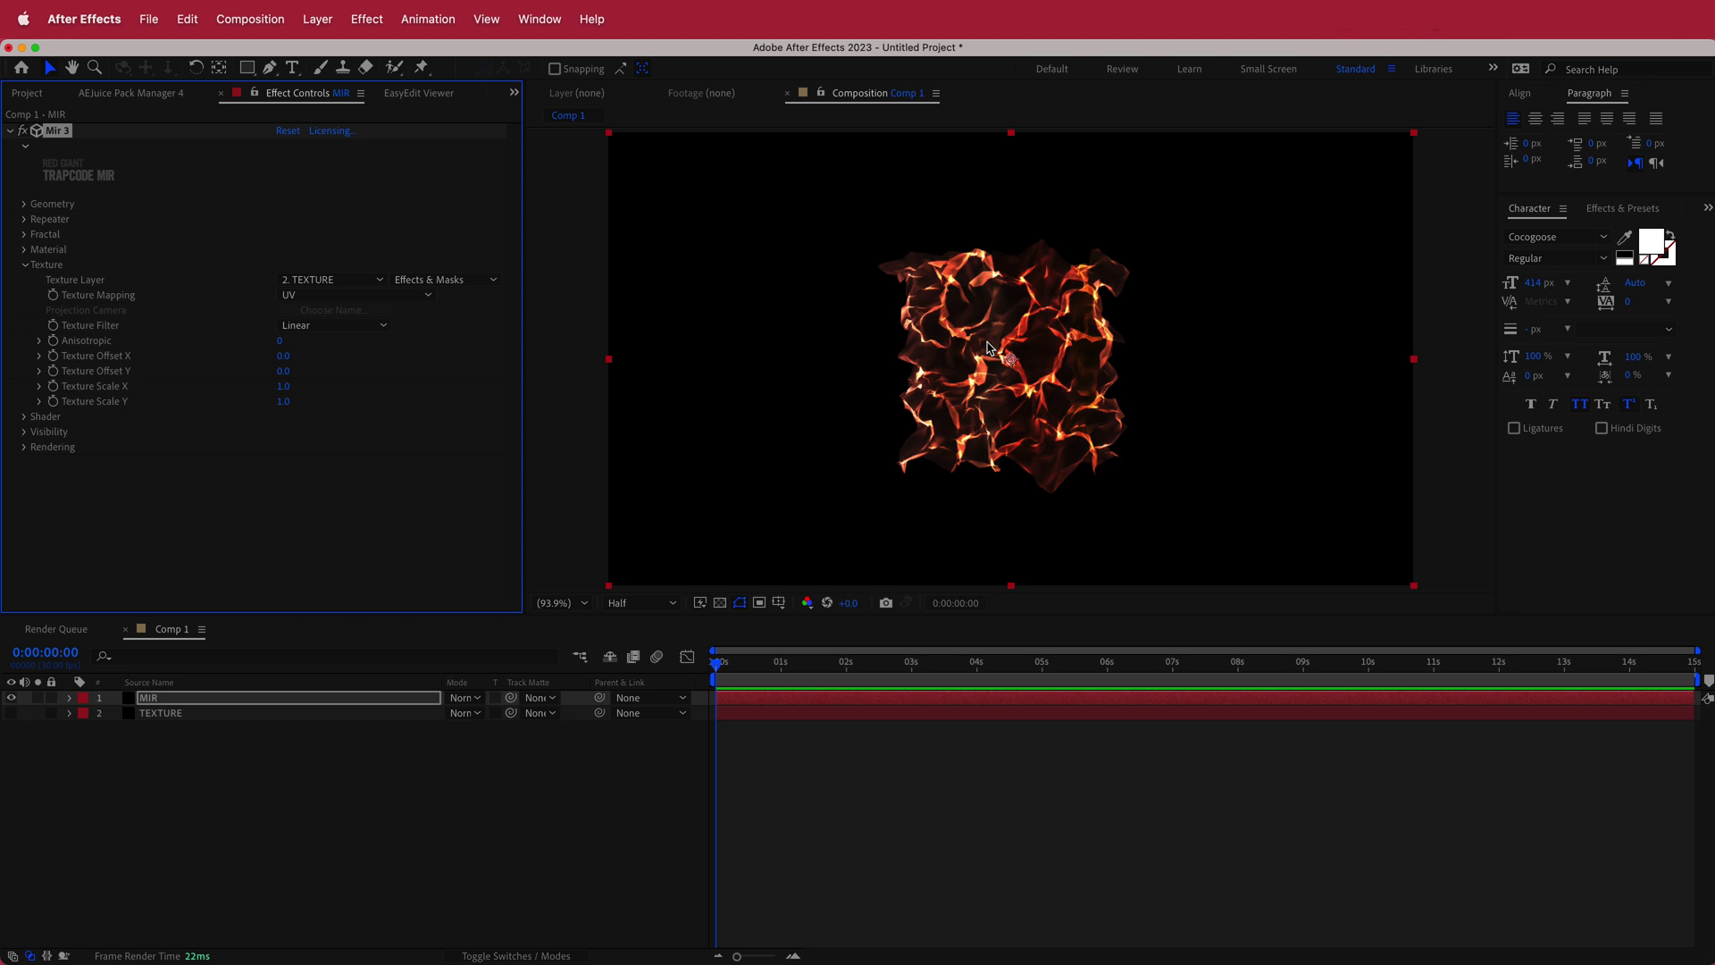
Step: Set both Vertices X and Vertices Y of the Mir 3 geometry to 450
click(25, 205)
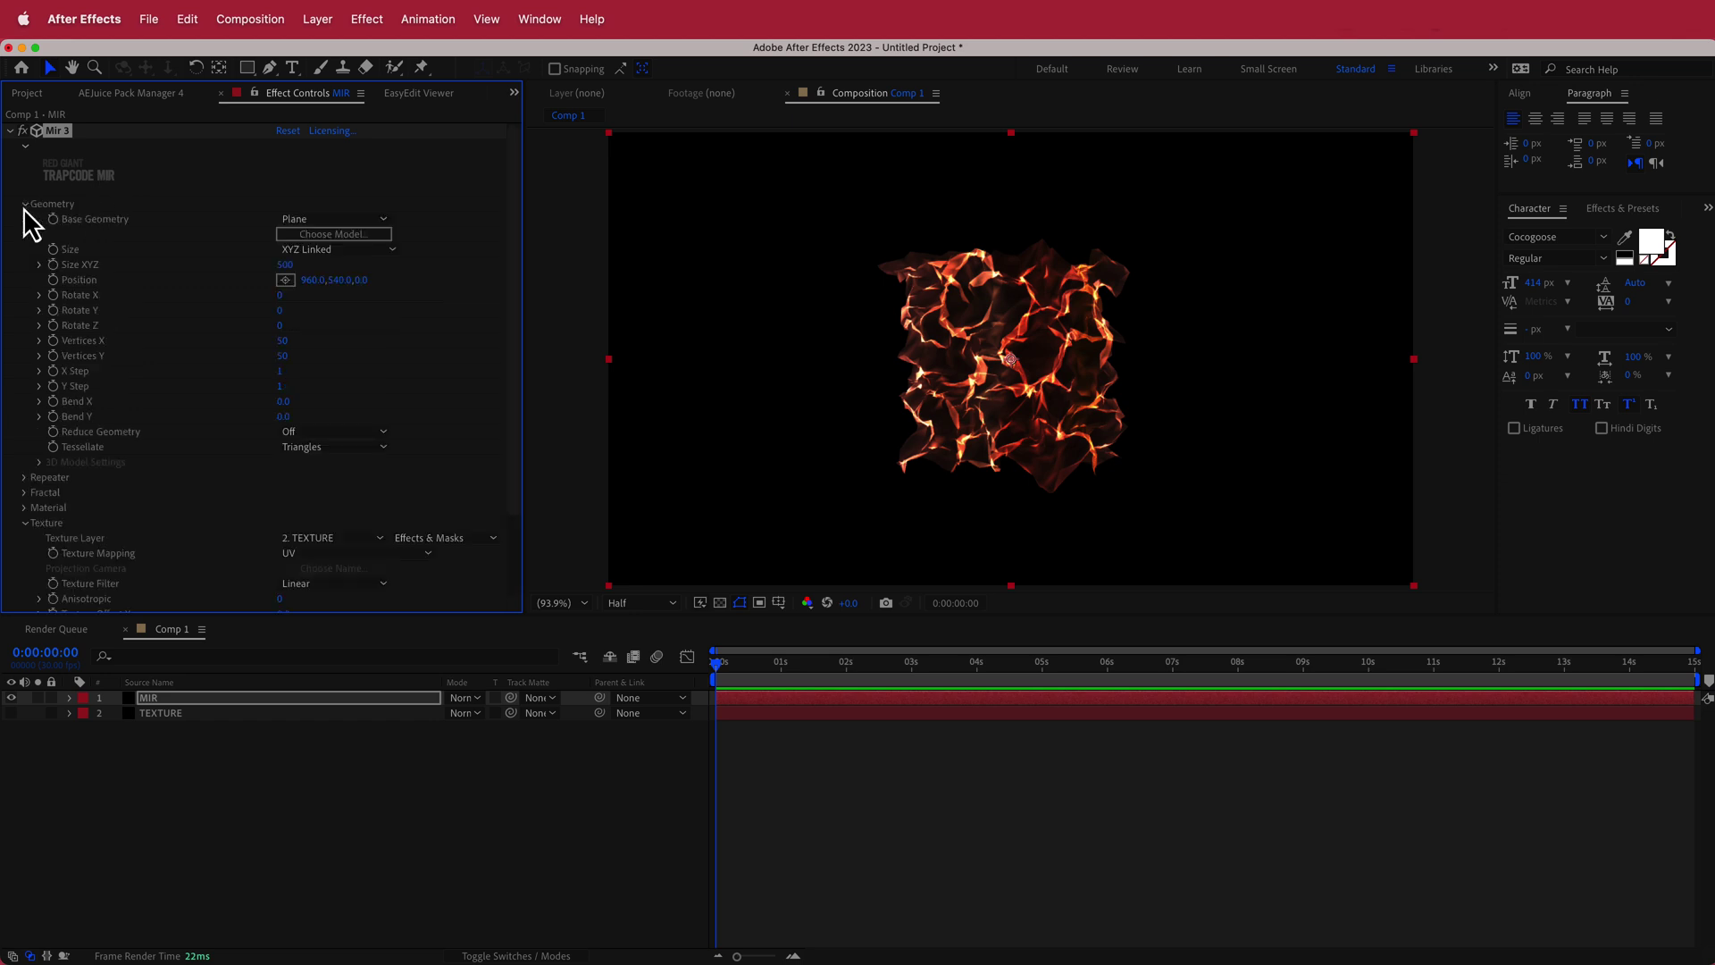
click(282, 342)
text(450)
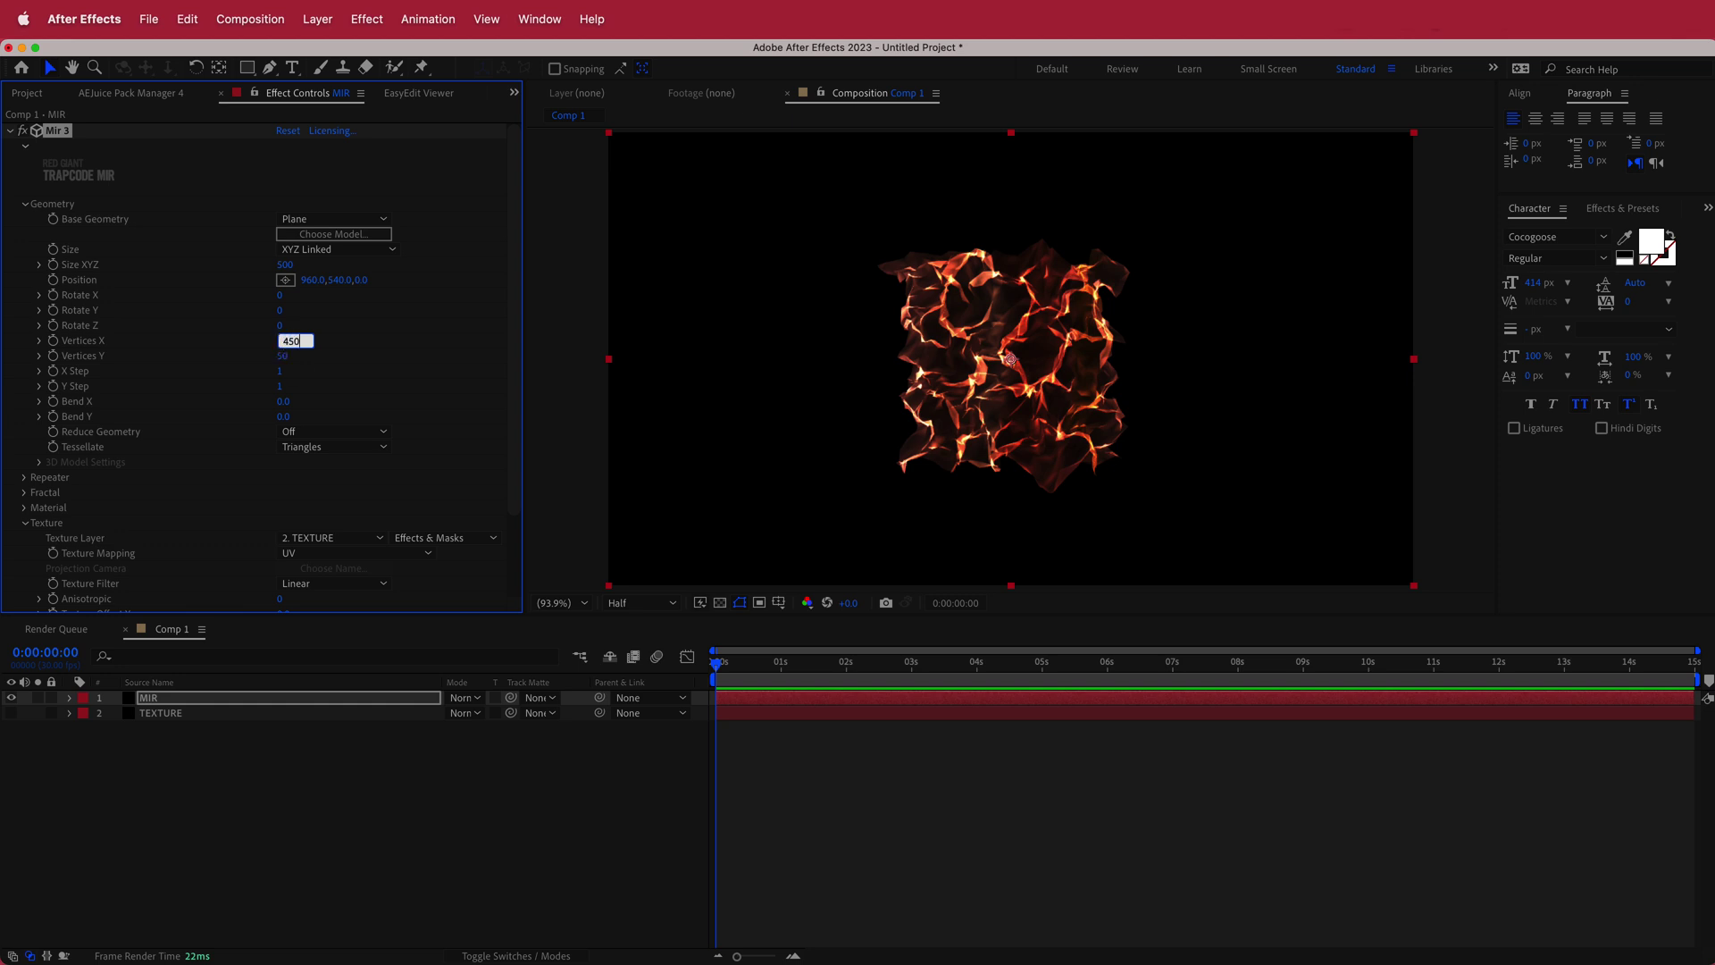
click(282, 356)
text(450)
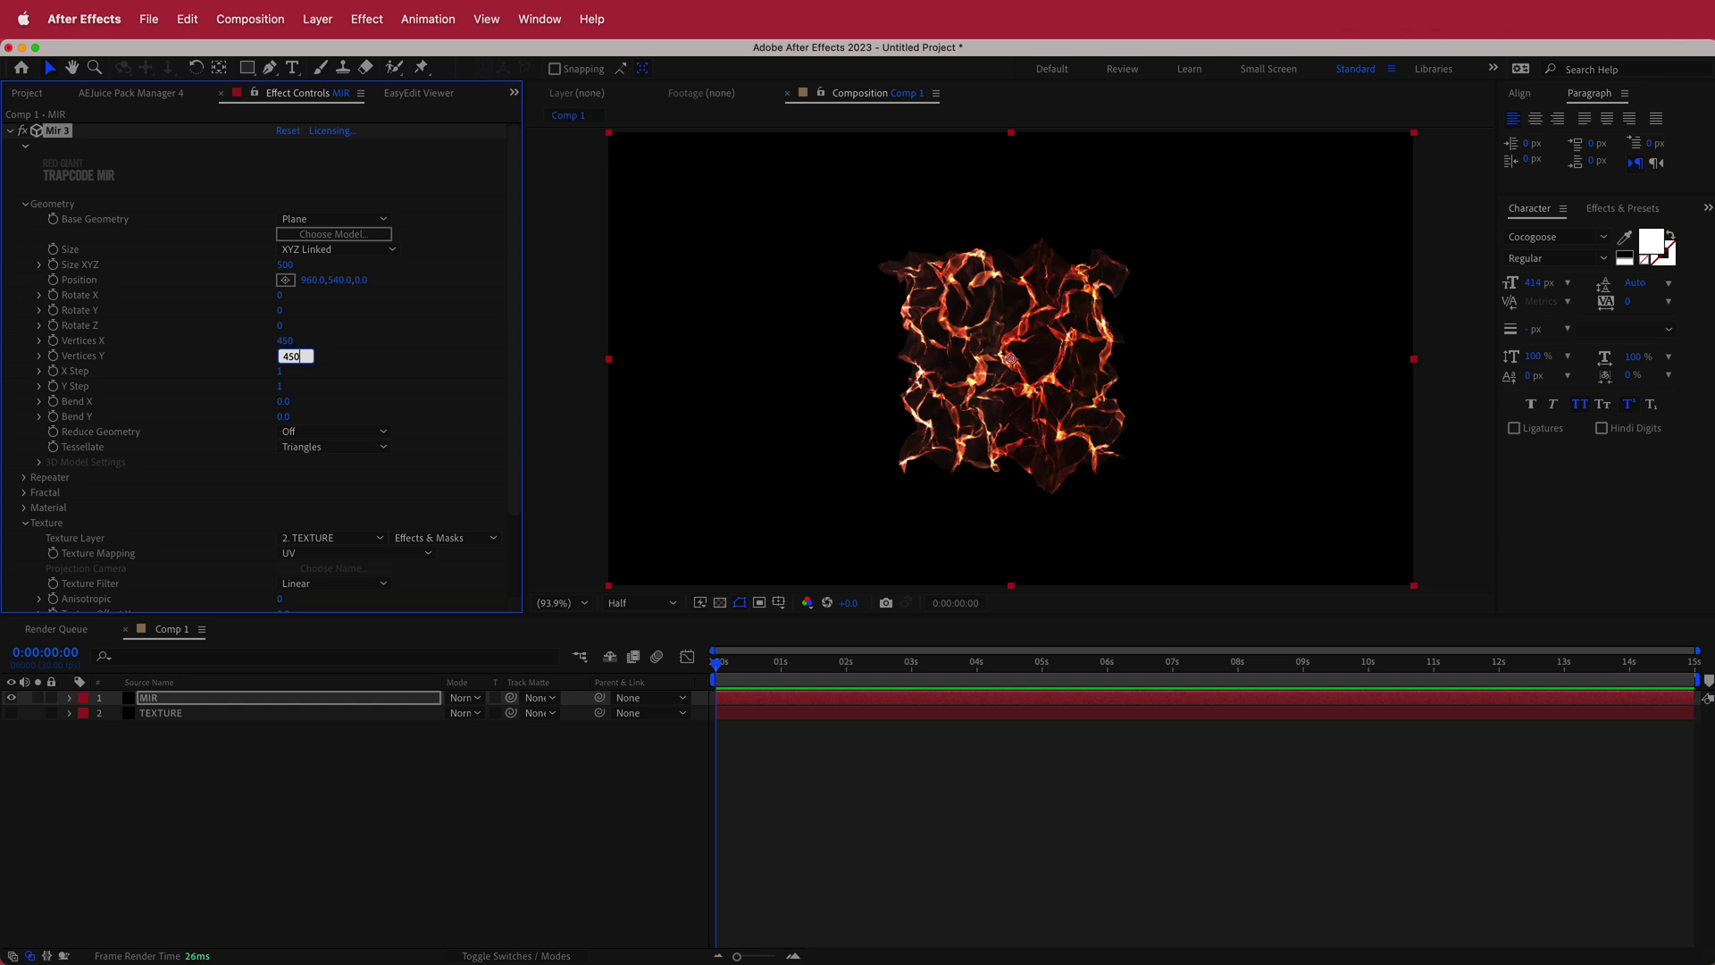
key(Return)
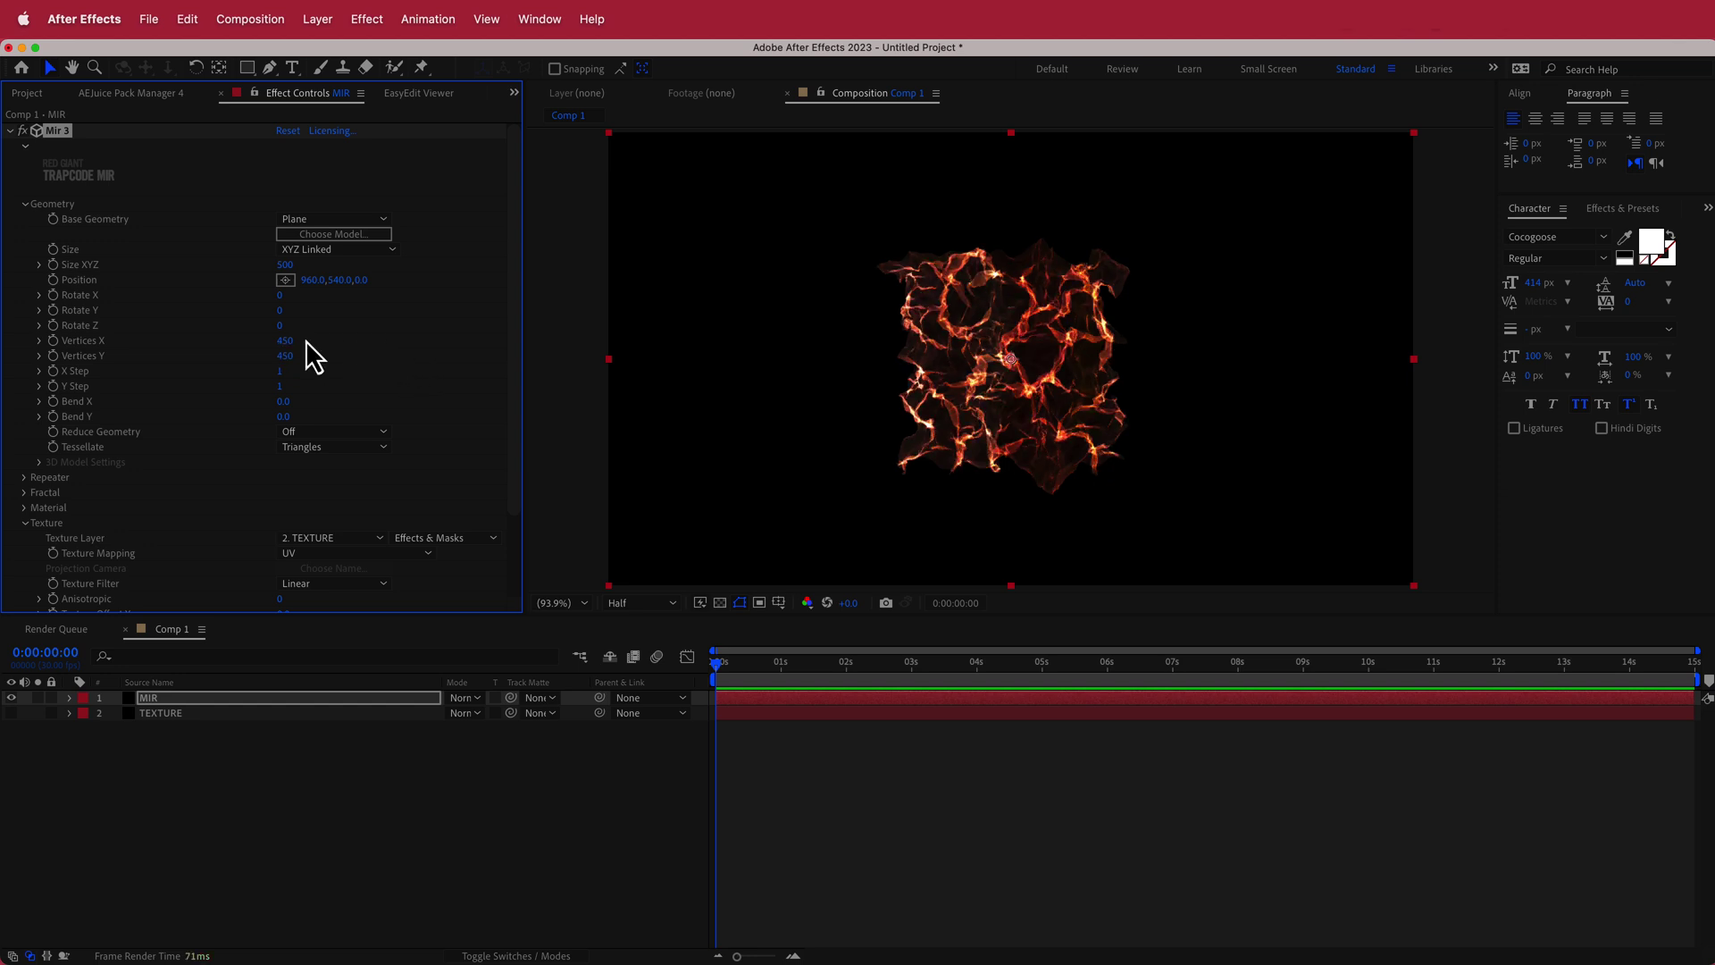
drag(284, 341, 462, 342)
key(super+z)
Step: Bend the Mir 3 geometry with Bend X at 1.0 and Bend Y at -0.5
click(282, 401)
text(1)
key(Return)
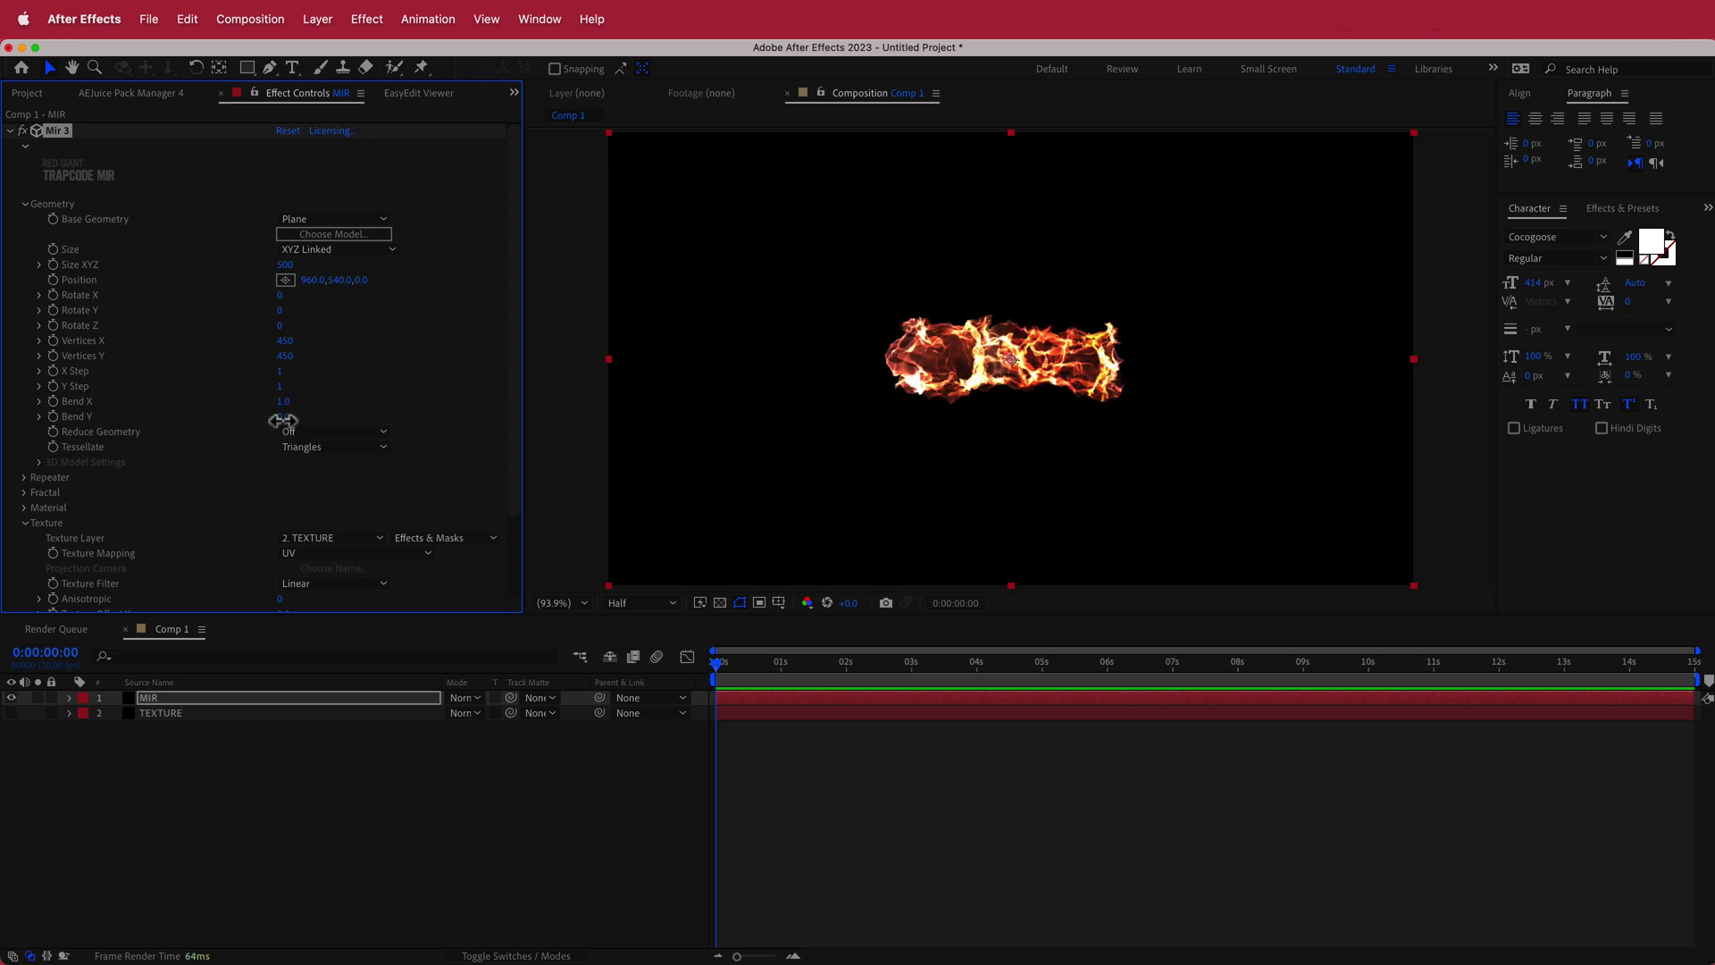
click(284, 417)
text(-0.5)
key(Return)
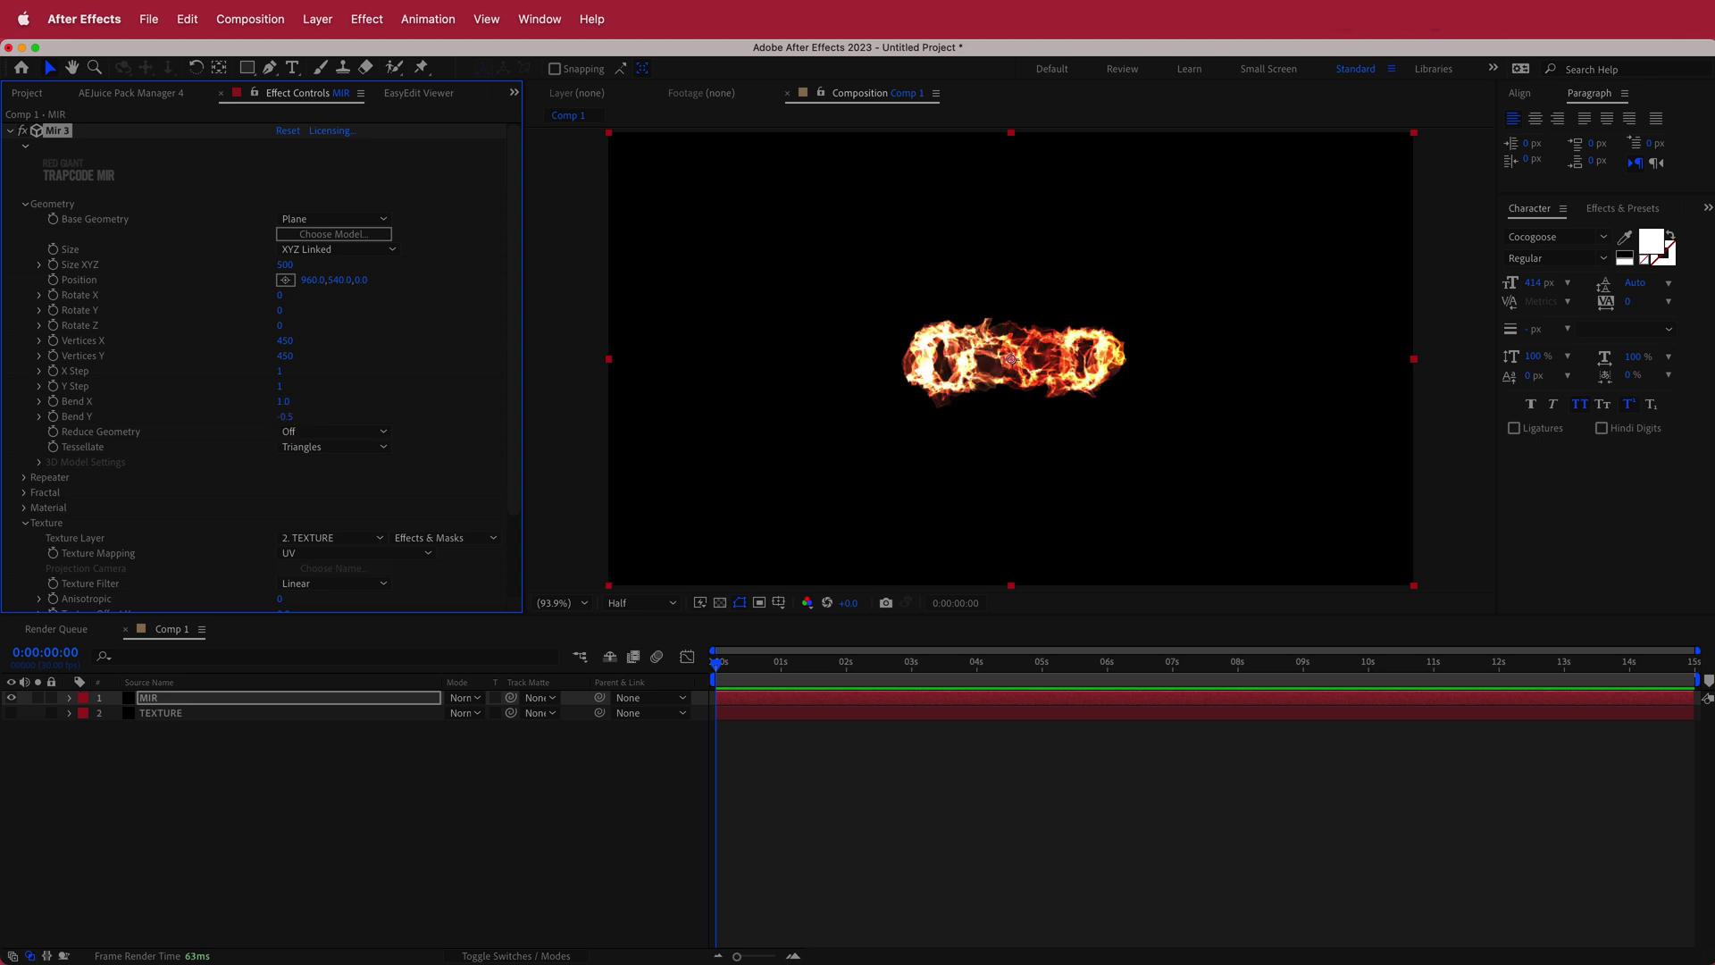
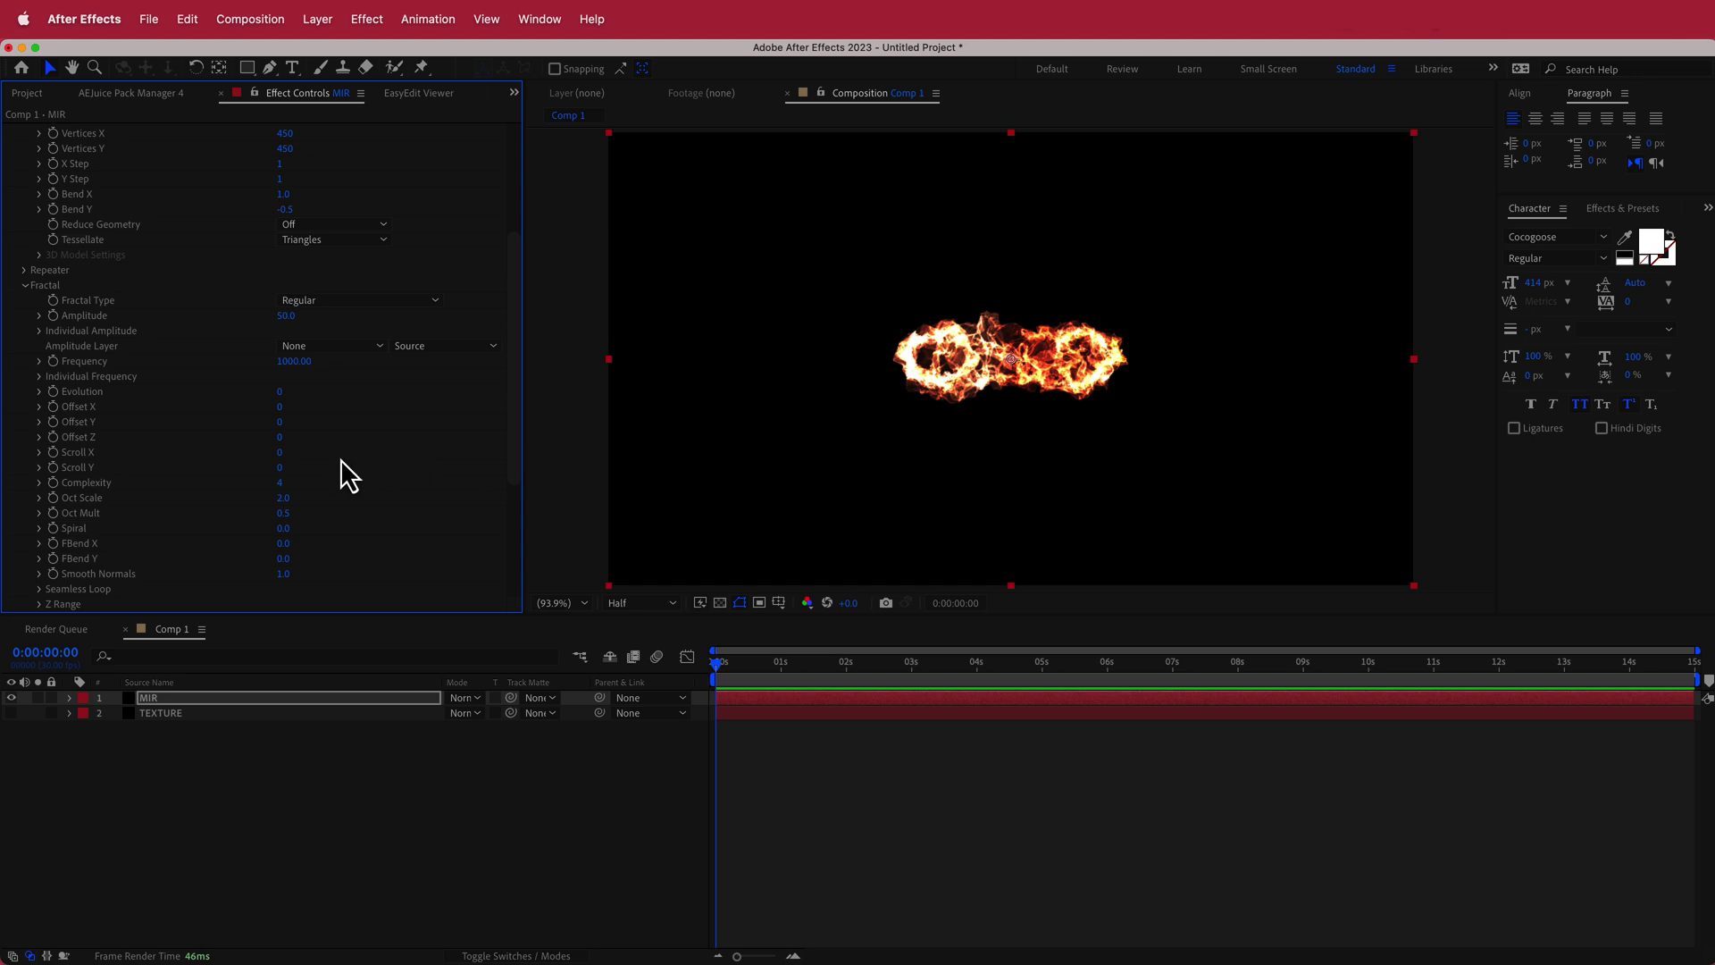
Step: Set the Complexity of the Mir 3 fractal to 5
click(282, 483)
text(5)
key(Return)
mouse_move(284, 489)
mouse_down()
mouse_move(302, 490)
mouse_move(284, 491)
mouse_up()
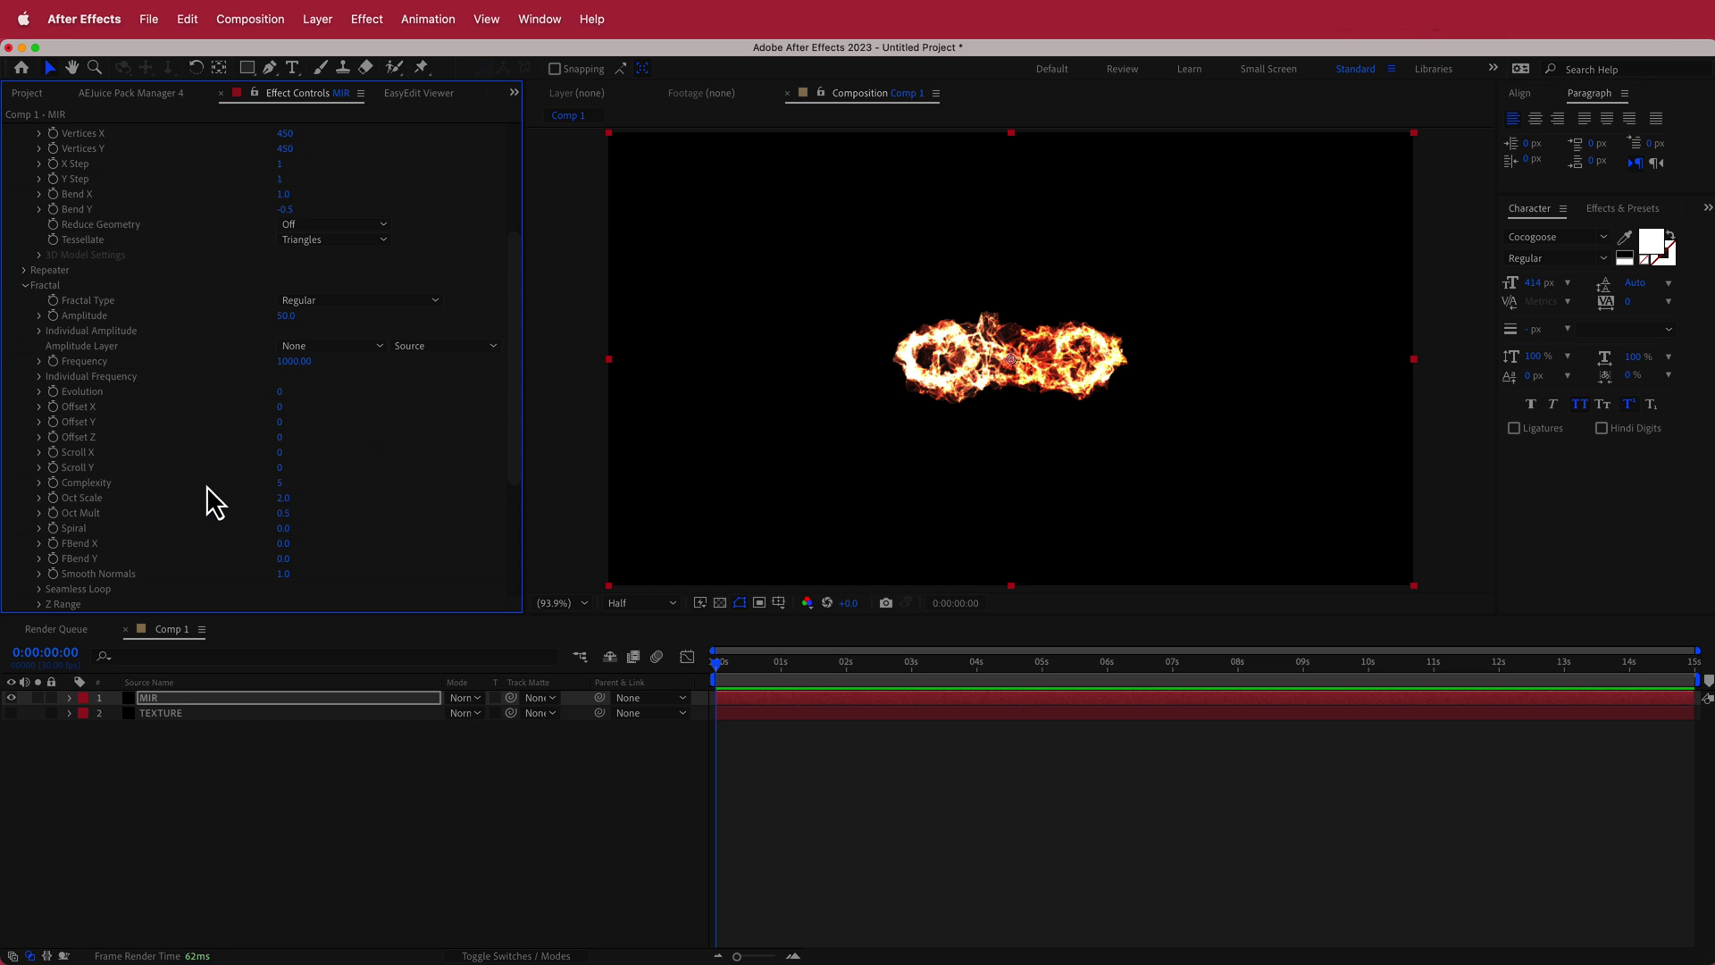
Step: Bend the Mir 3 fractal with FBend X at 0.5 and FBend Y at -2
click(282, 543)
text(0.5)
key(Return)
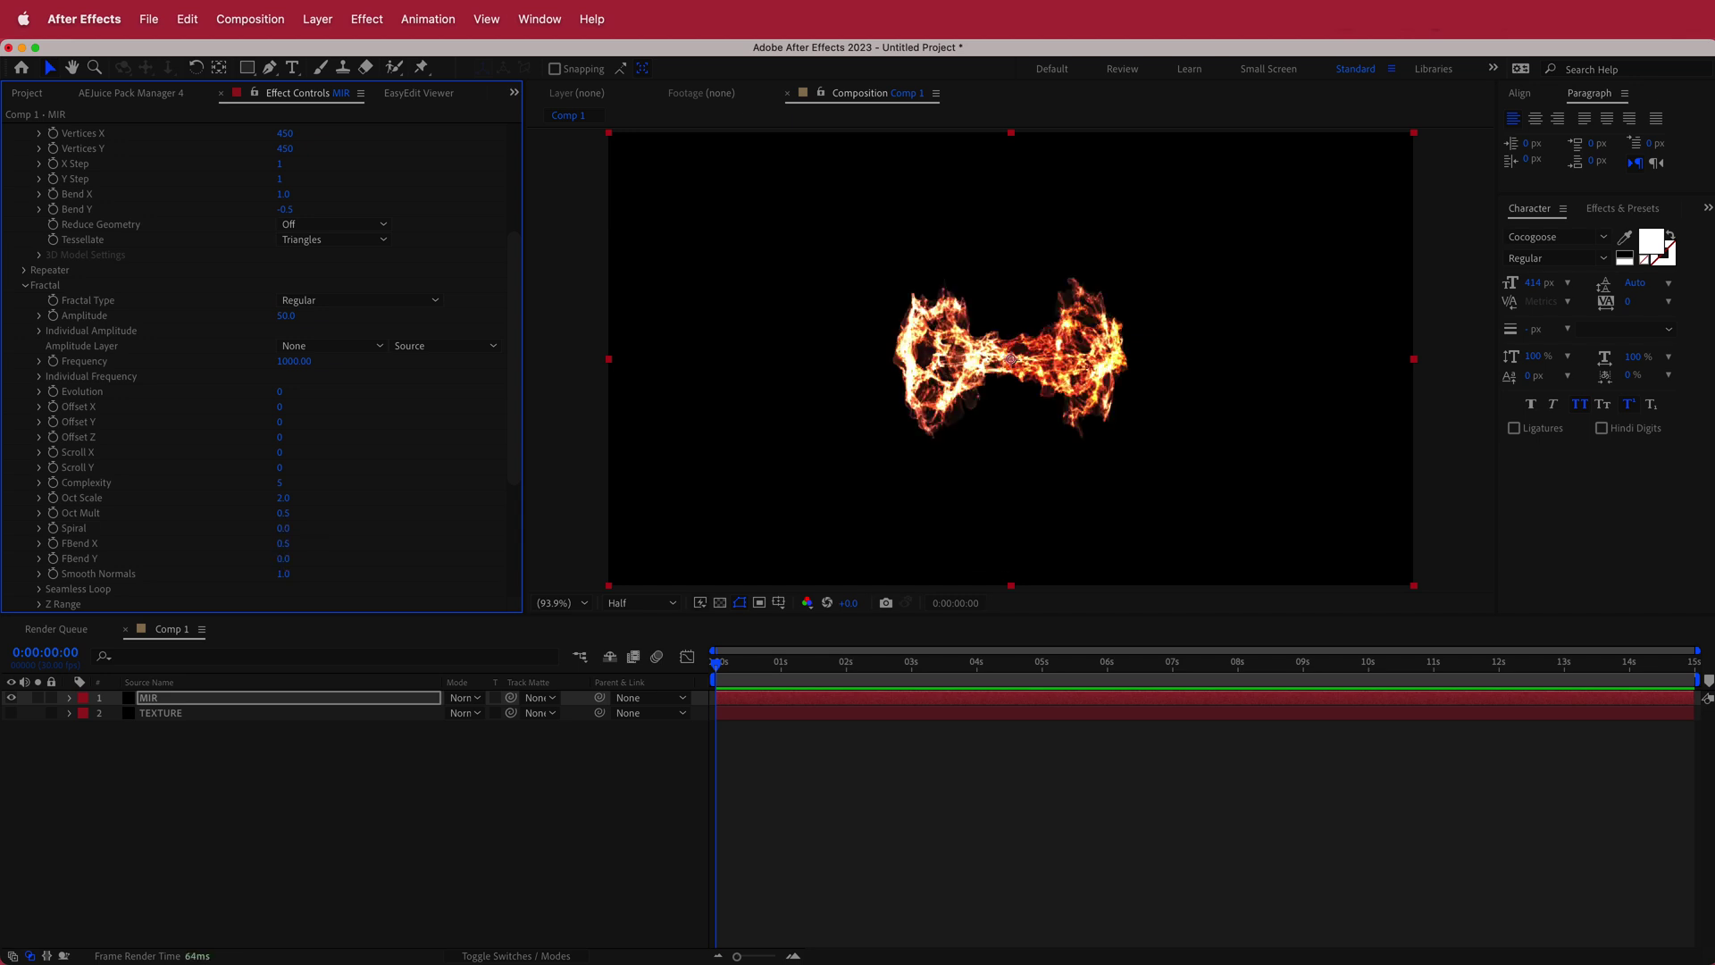
click(282, 561)
text(-2)
key(Return)
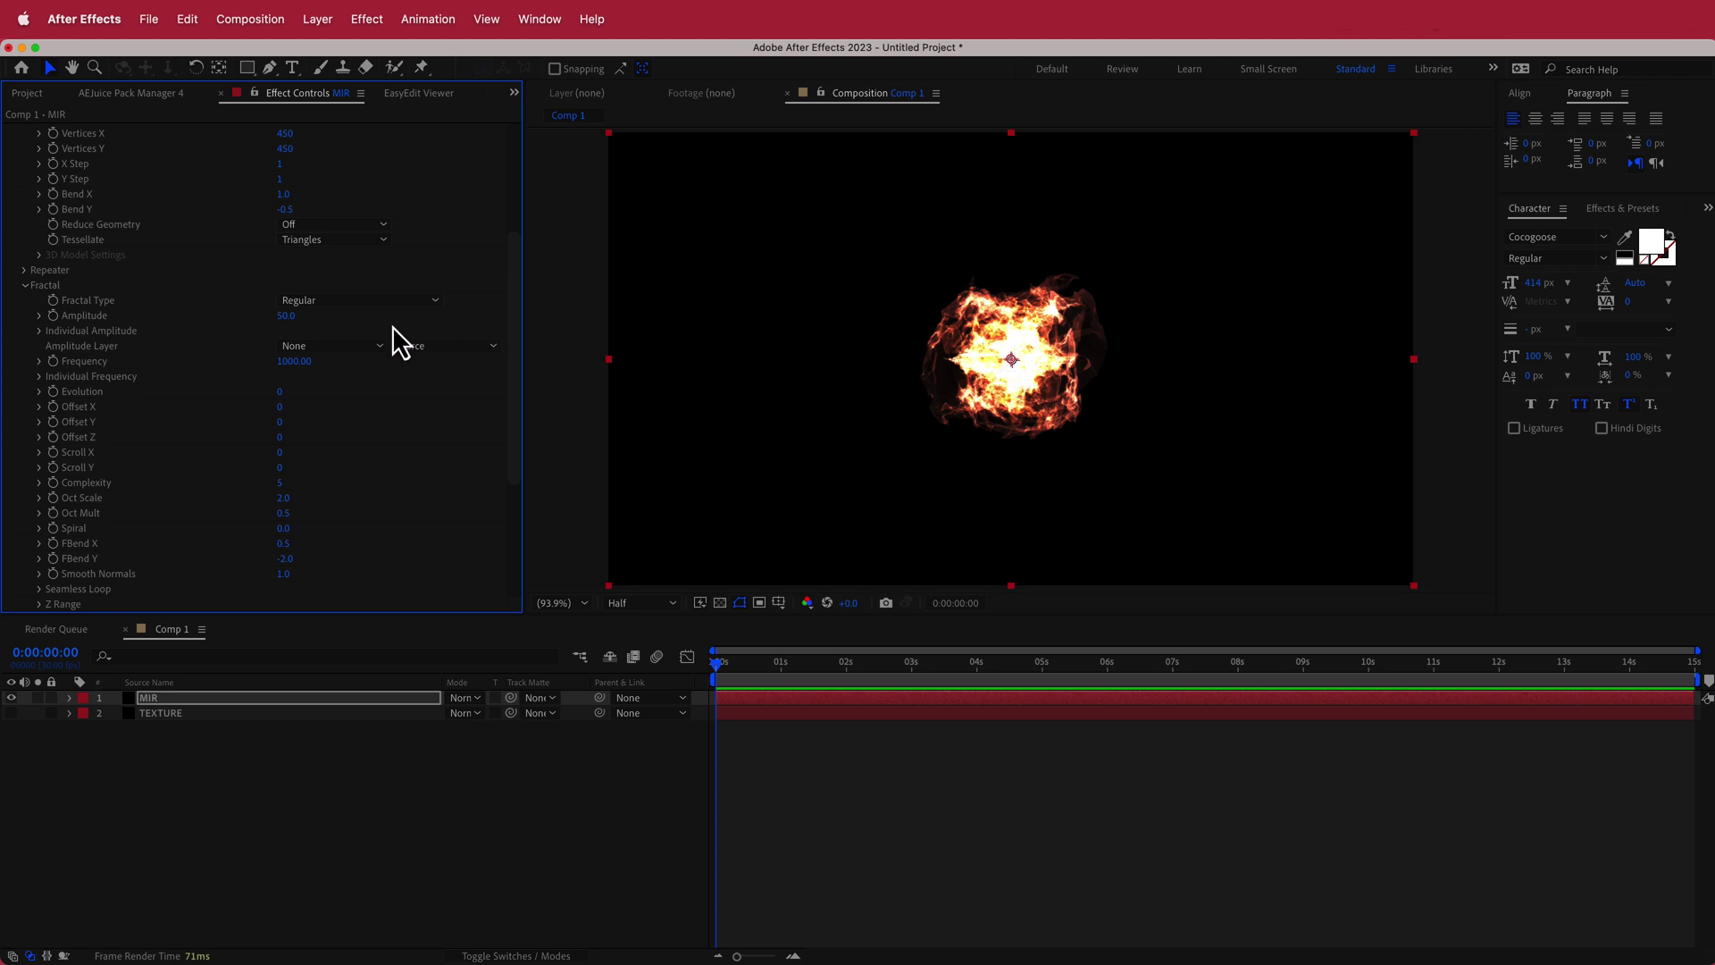
Step: Animate the fractal's Evolution with the expression time*5 and preview it up to frame 0:00:00:22
alt+click(56, 396)
text(time*5)
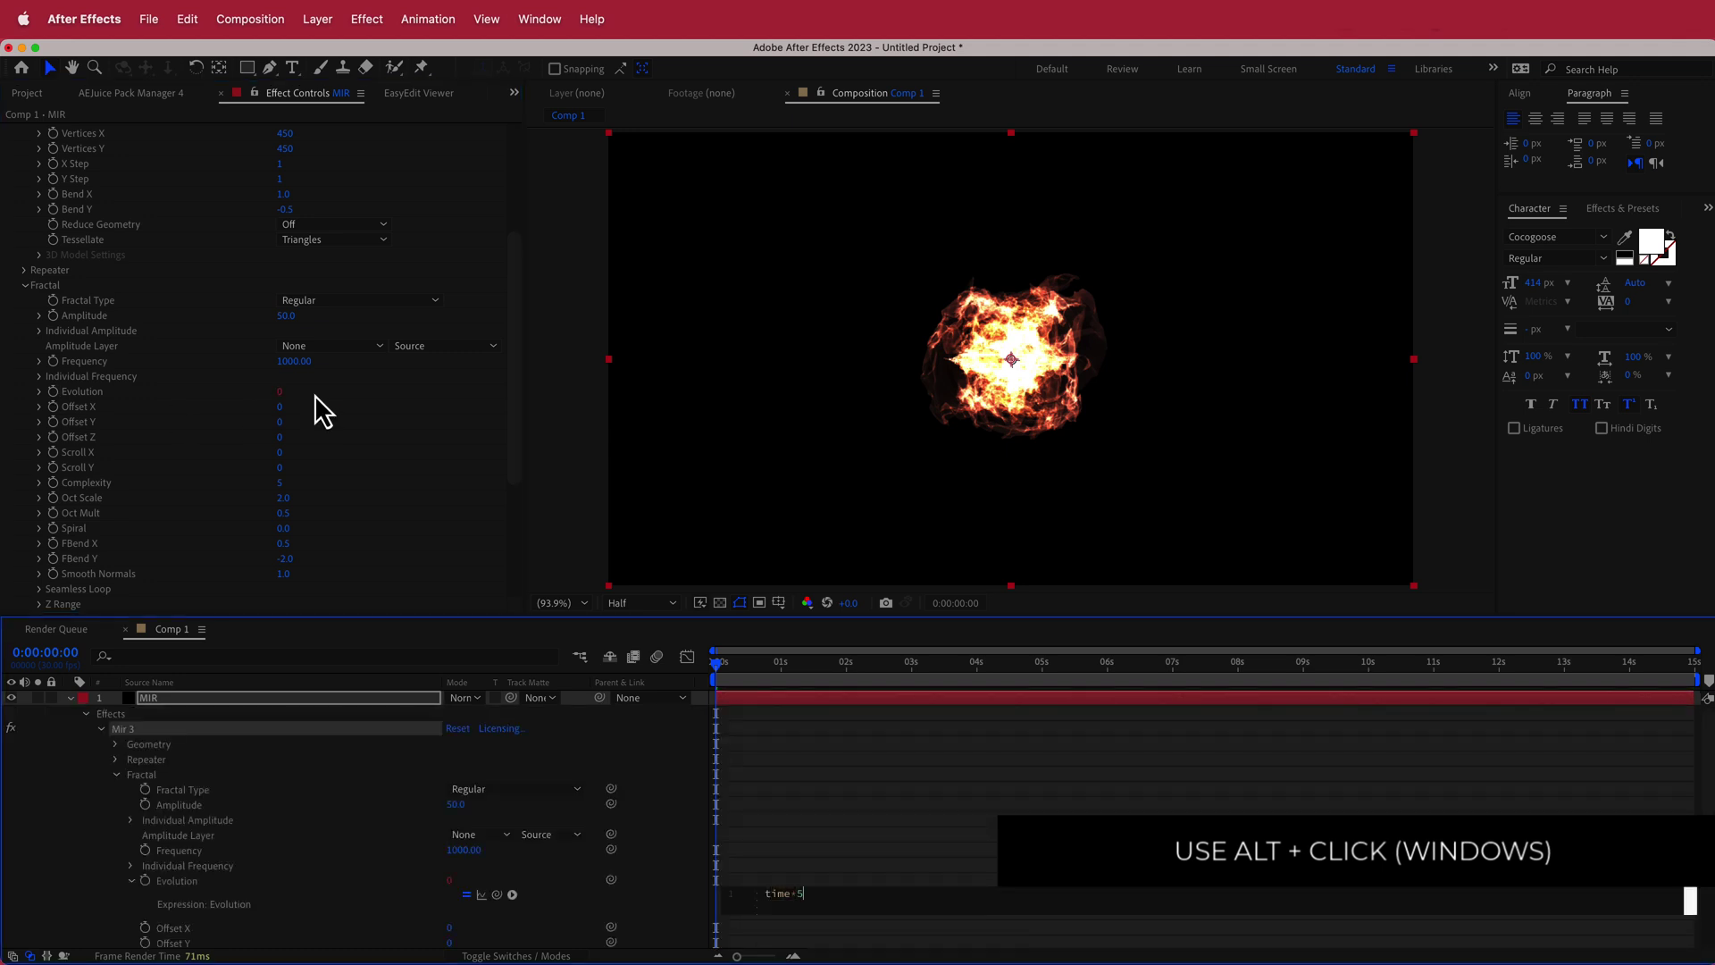
click(720, 671)
drag(720, 672, 763, 670)
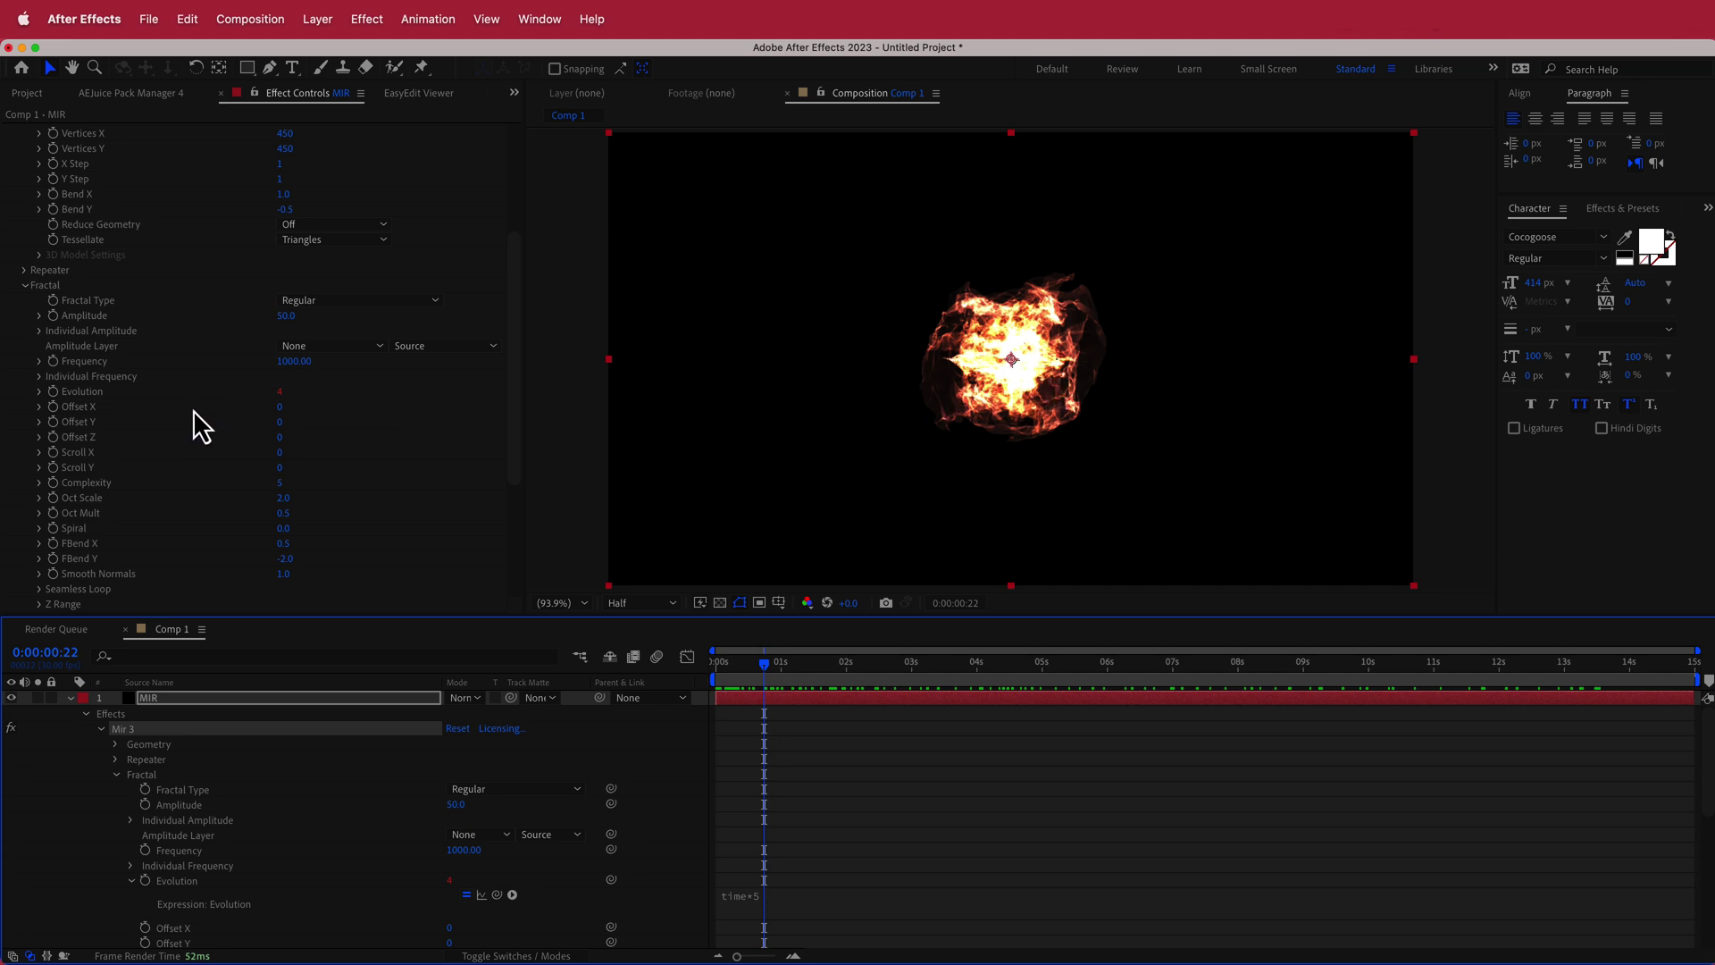
Step: Animate the fractal's Offset Y with the expression time*-5 and return the playhead to the start of the composition
alt+click(53, 423)
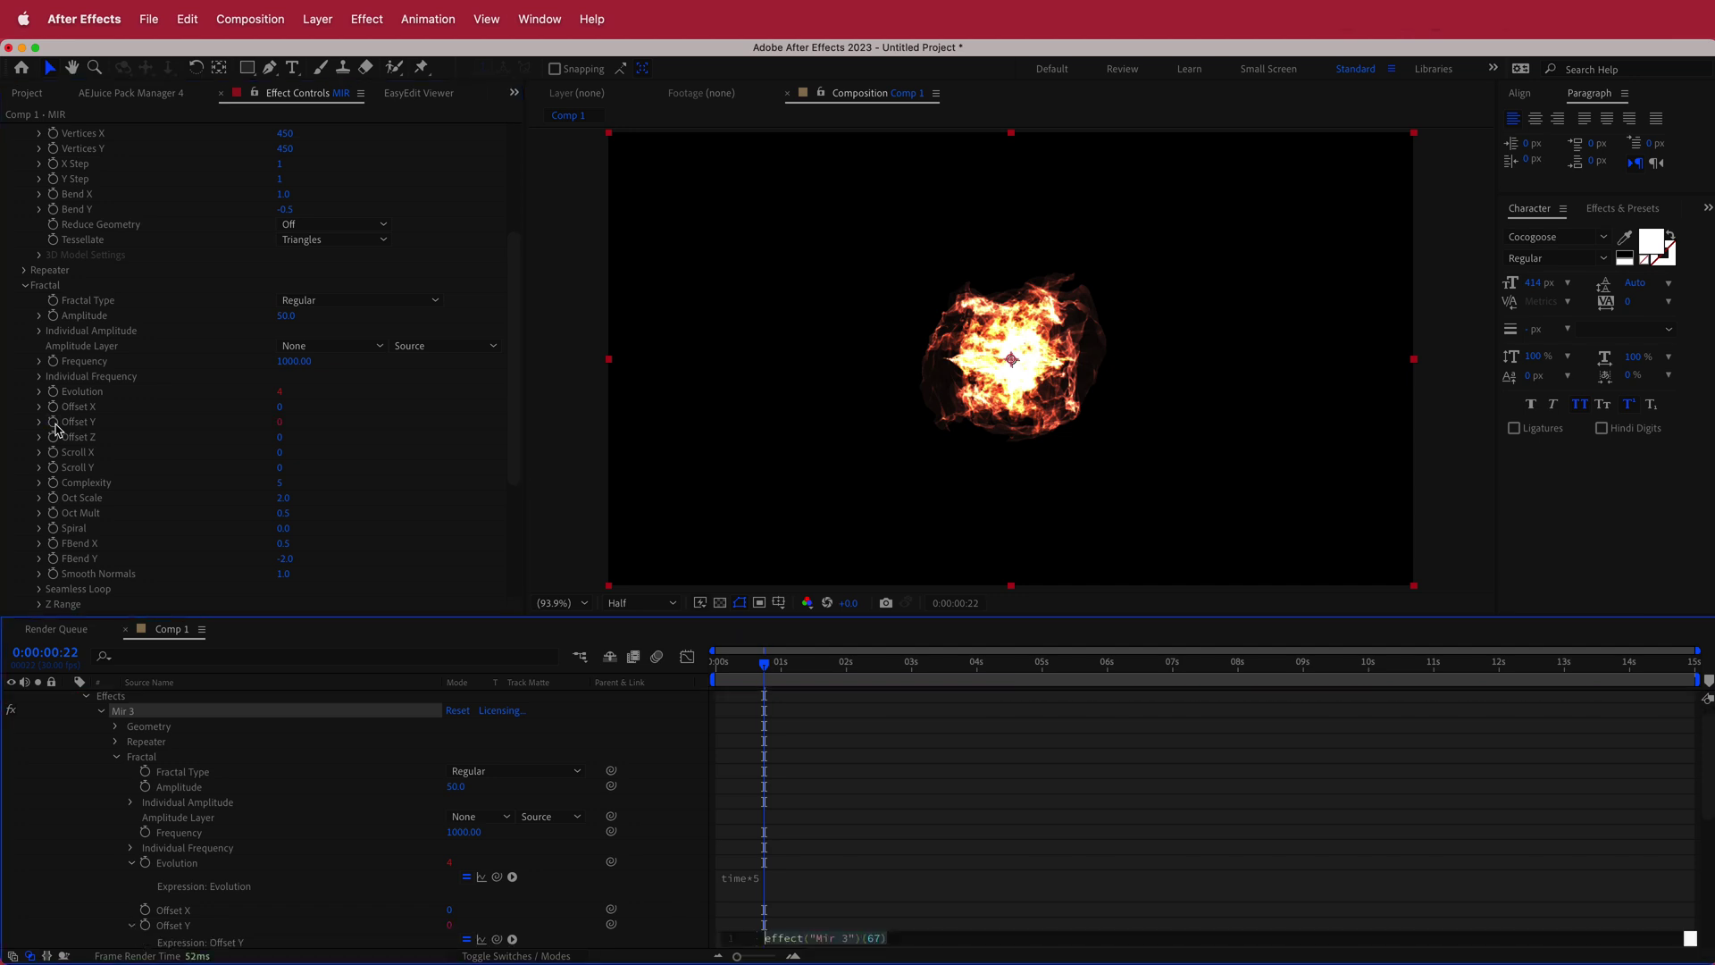
text(time*-5)
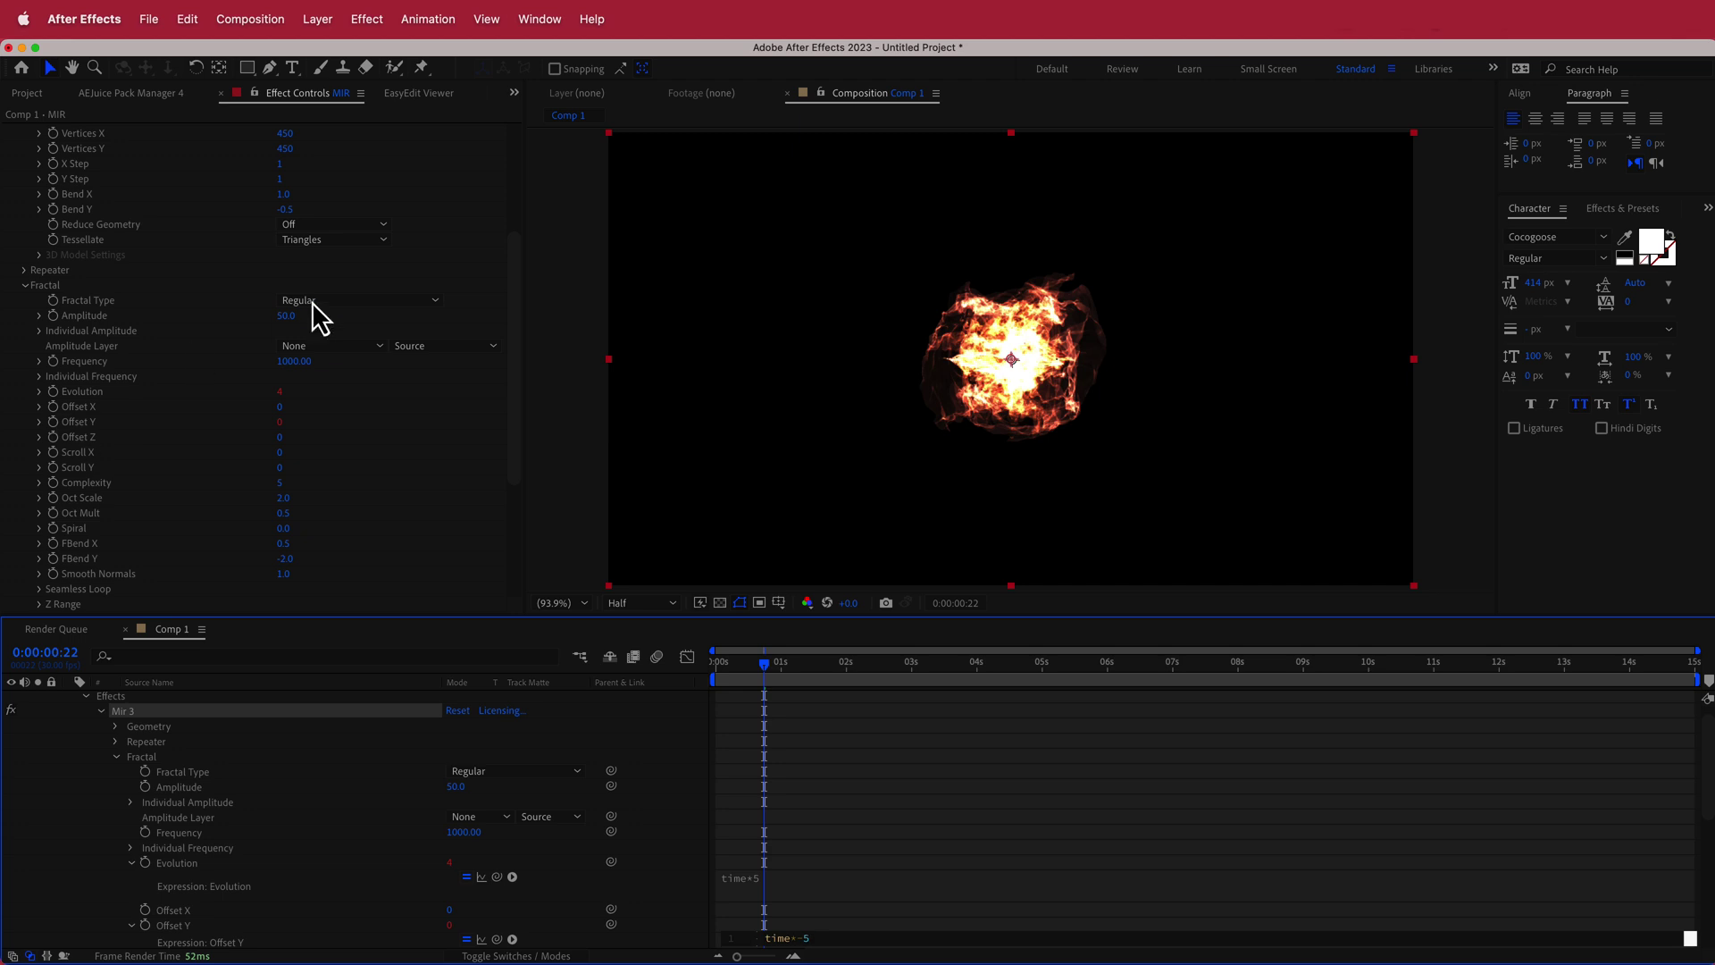
drag(763, 666, 705, 695)
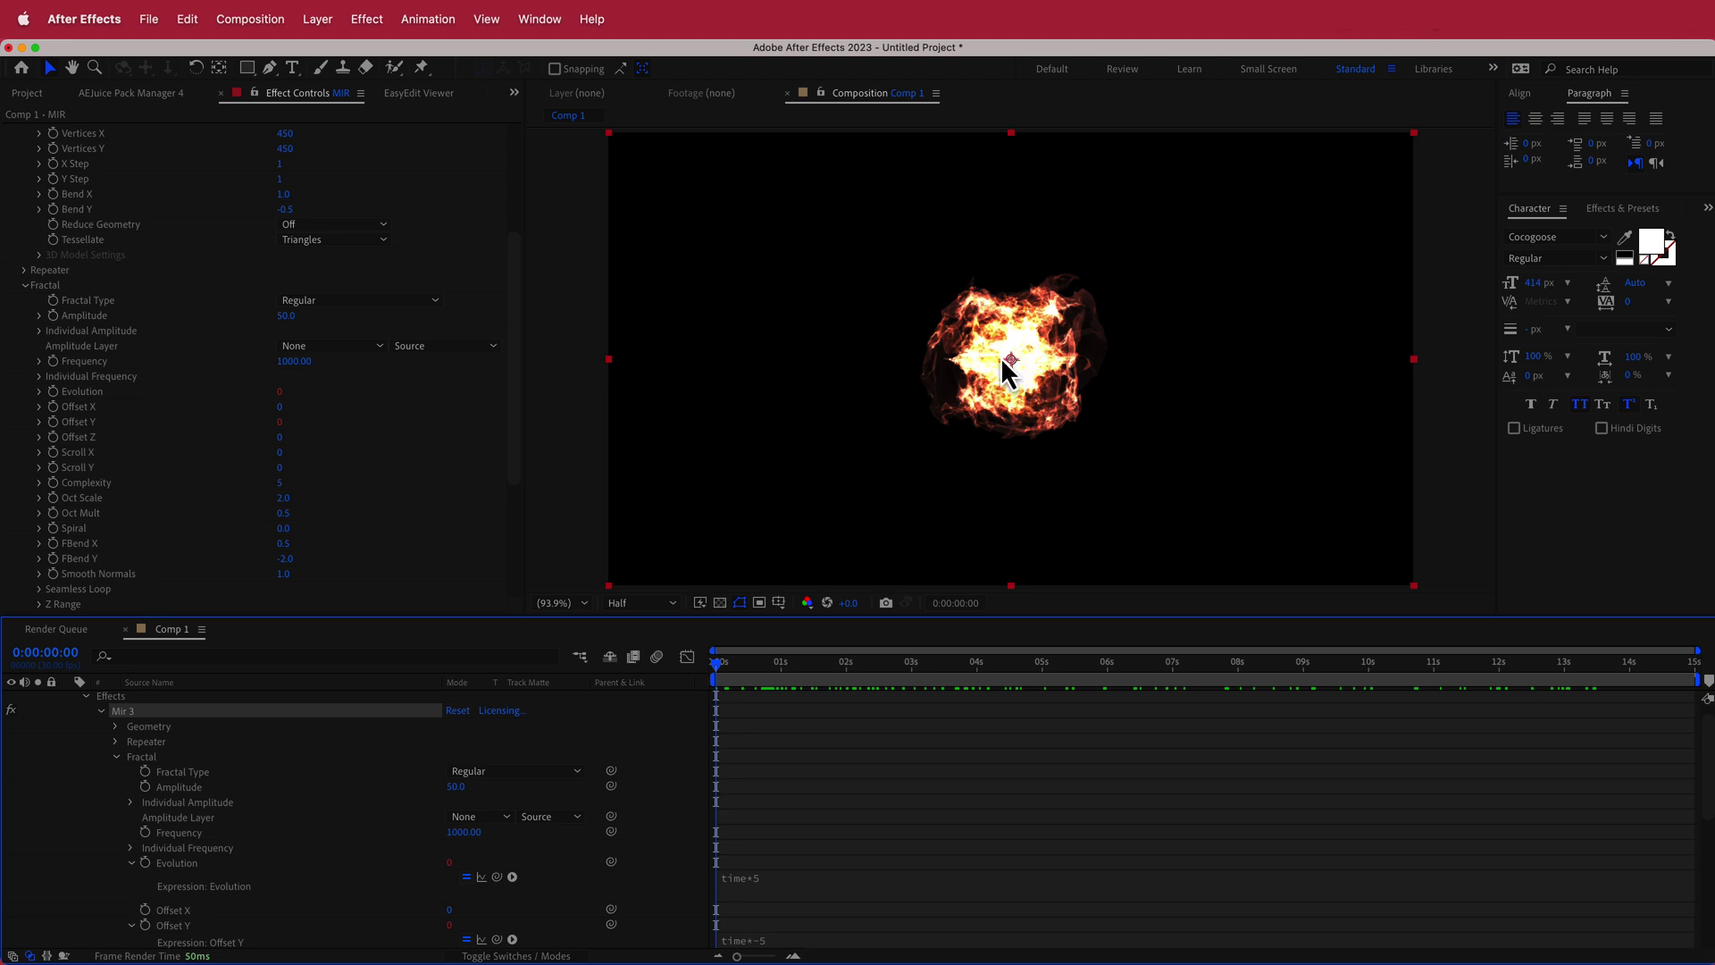
Step: Under the fractal's individual amplitudes, set Amplitude X to 80 and Amplitude Z to about 60
scroll(513, 344, up, 1)
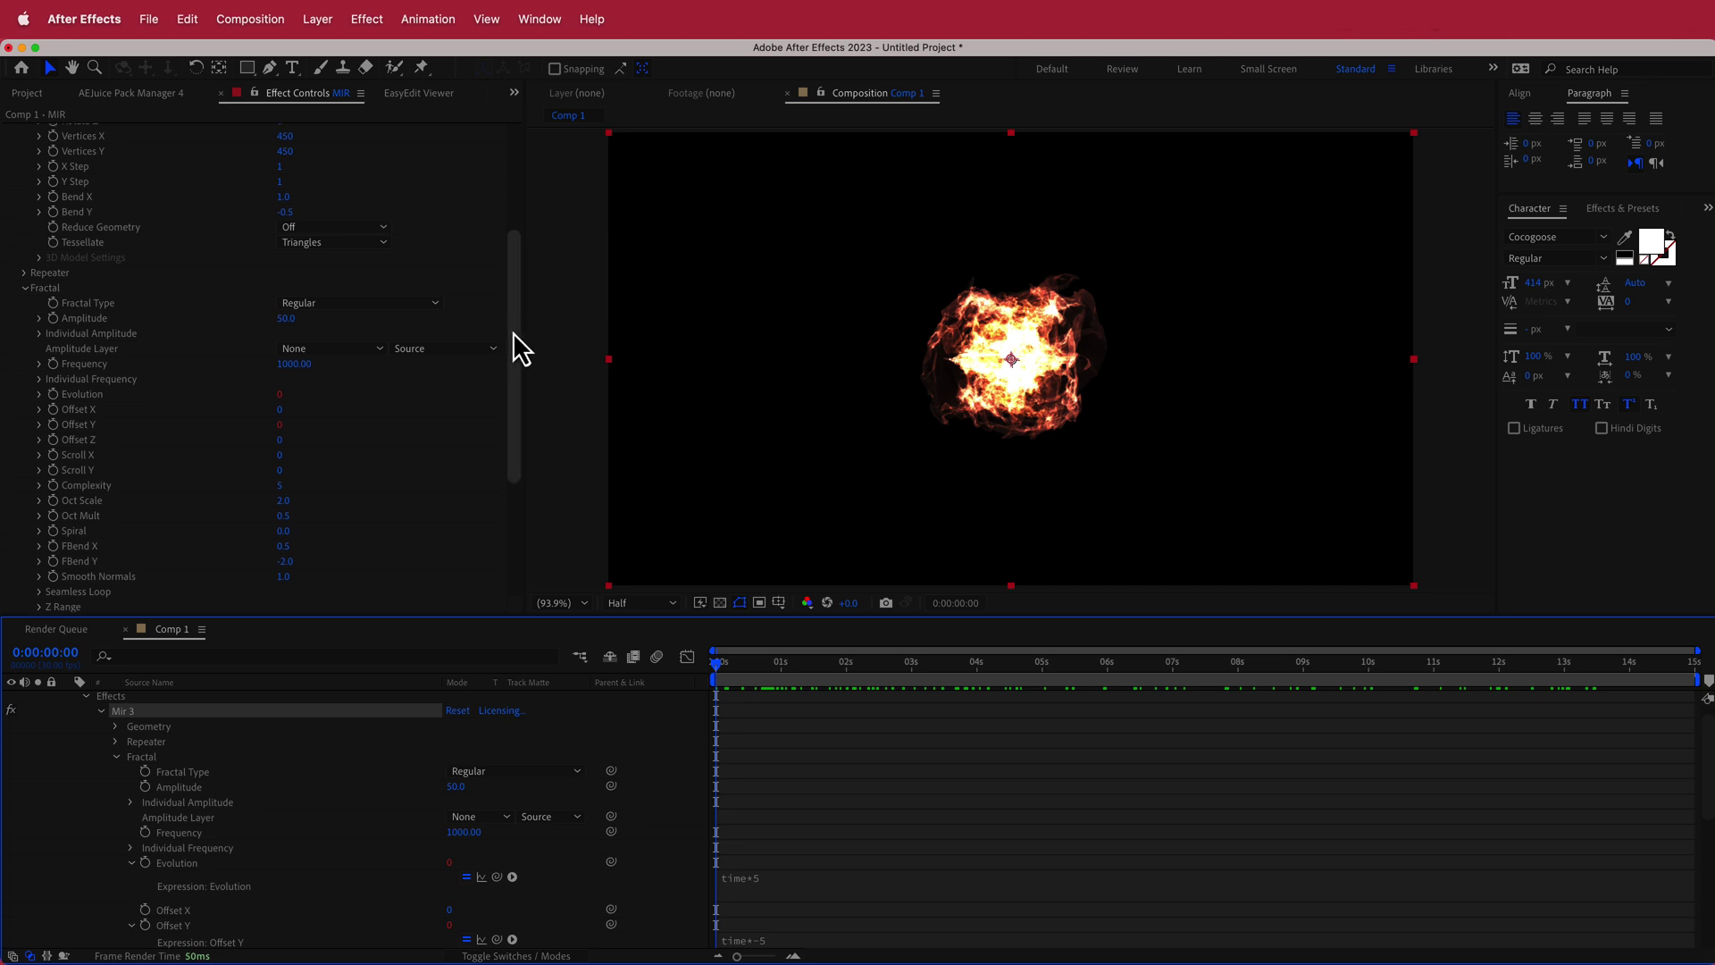
click(40, 339)
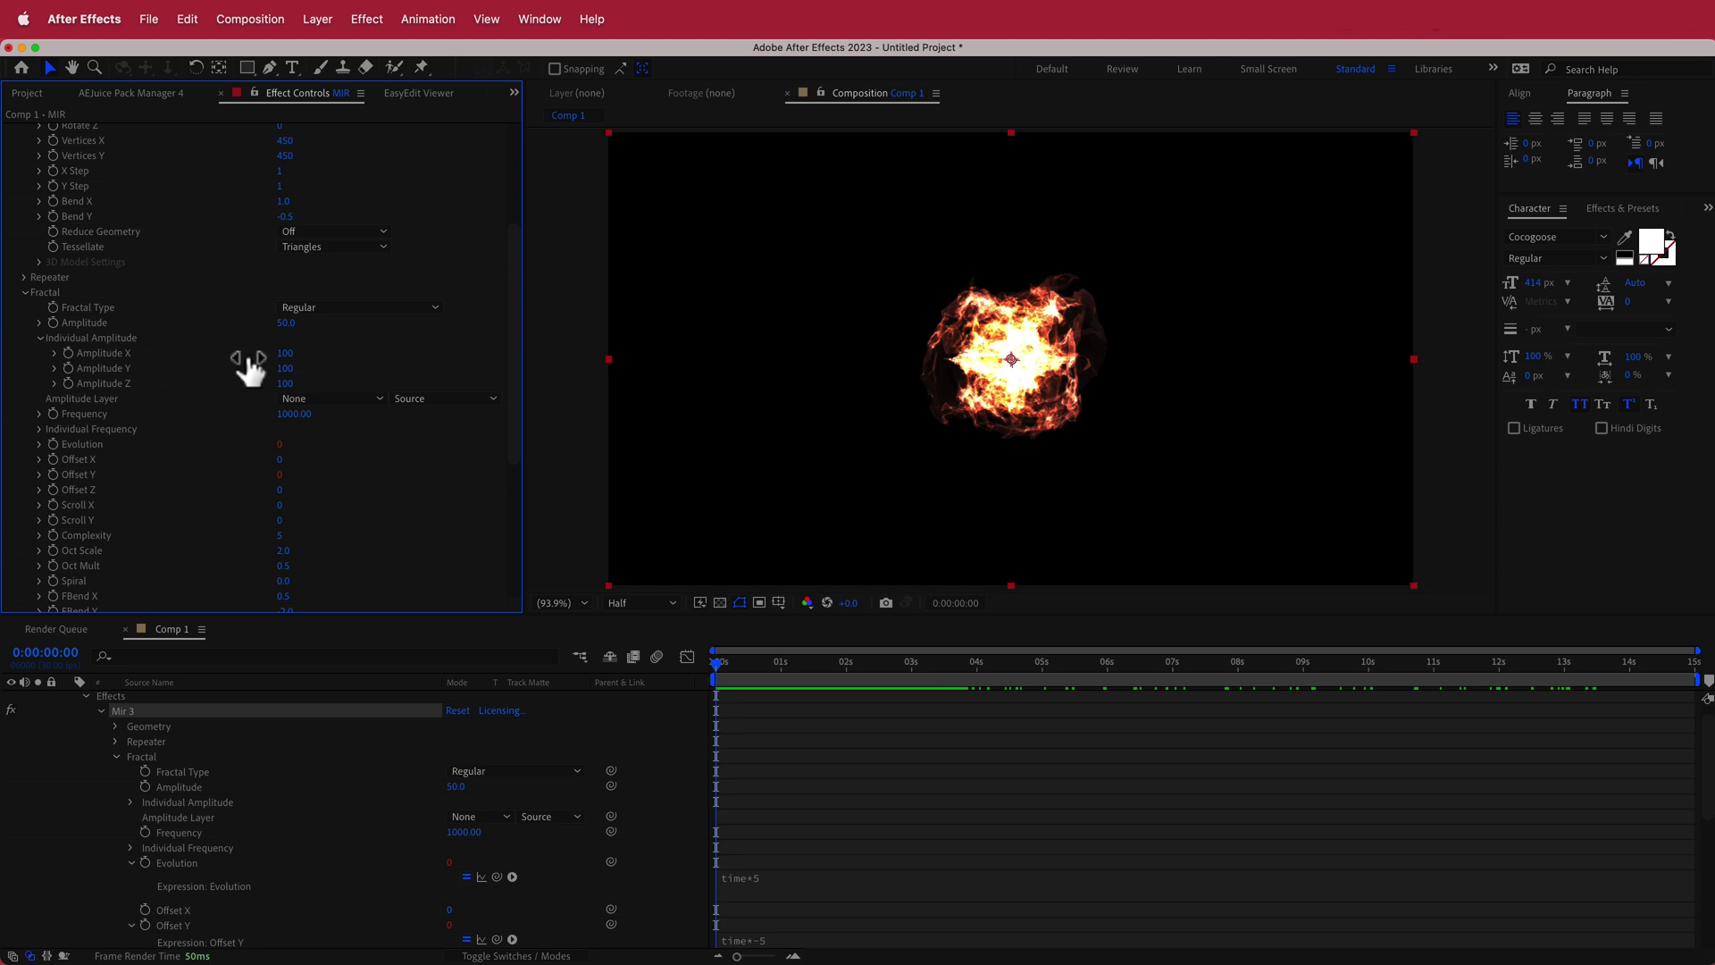
click(286, 353)
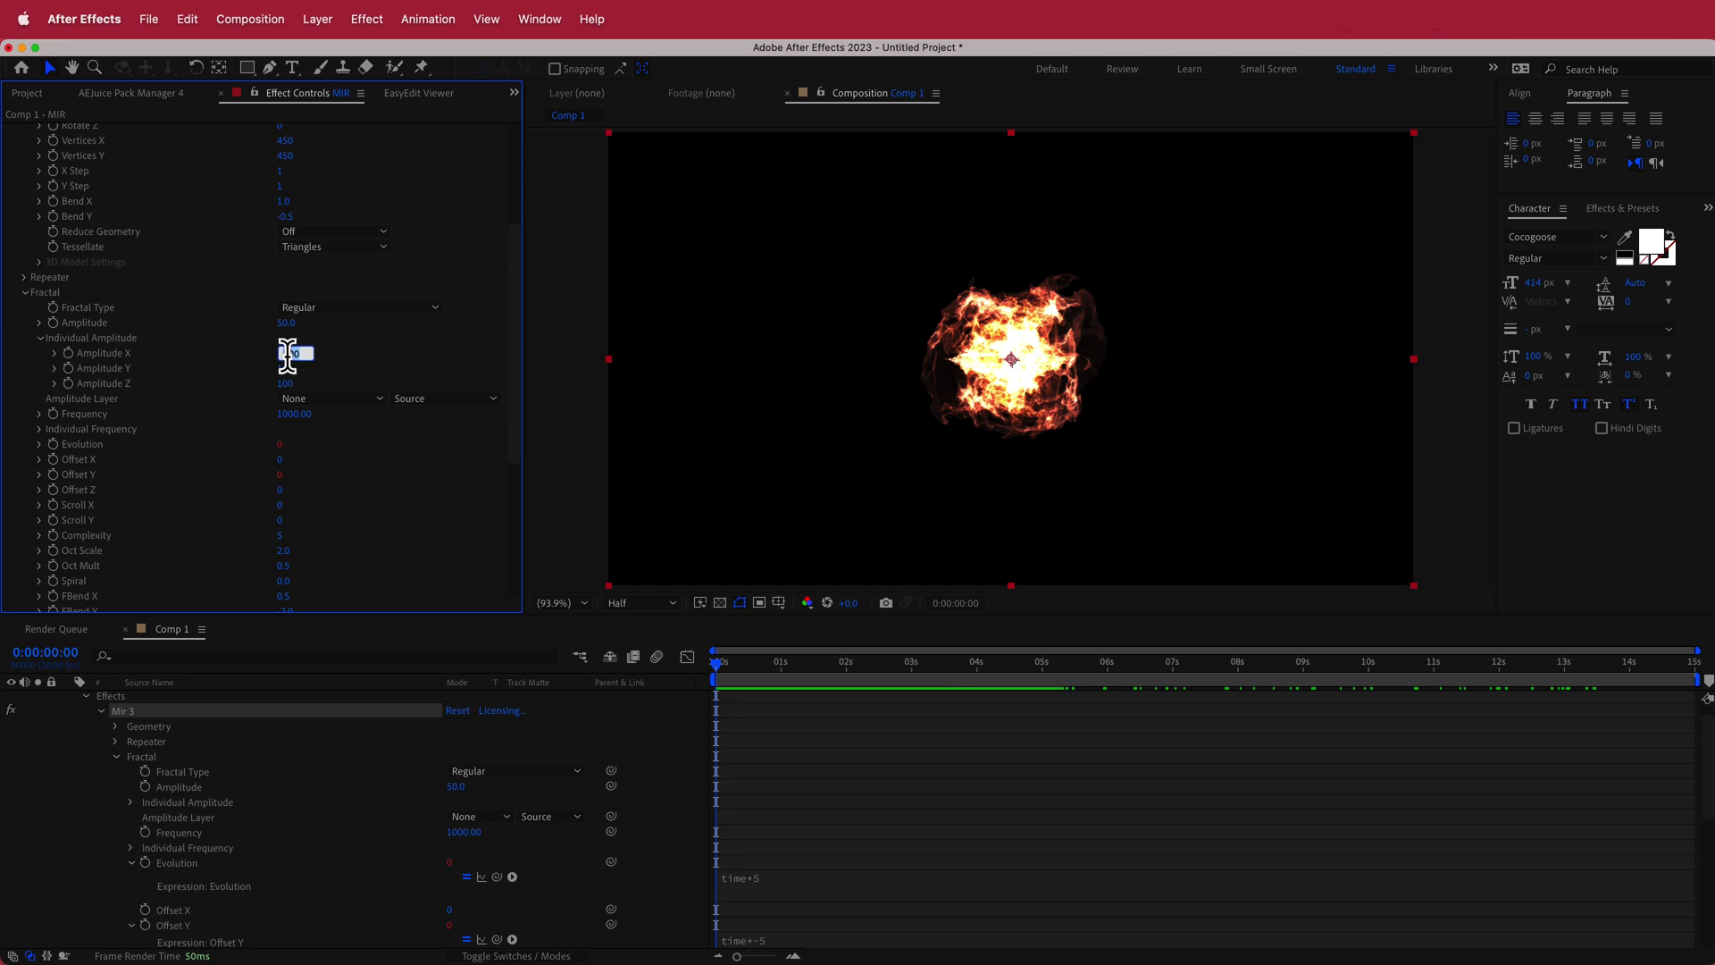
text(80)
key(Return)
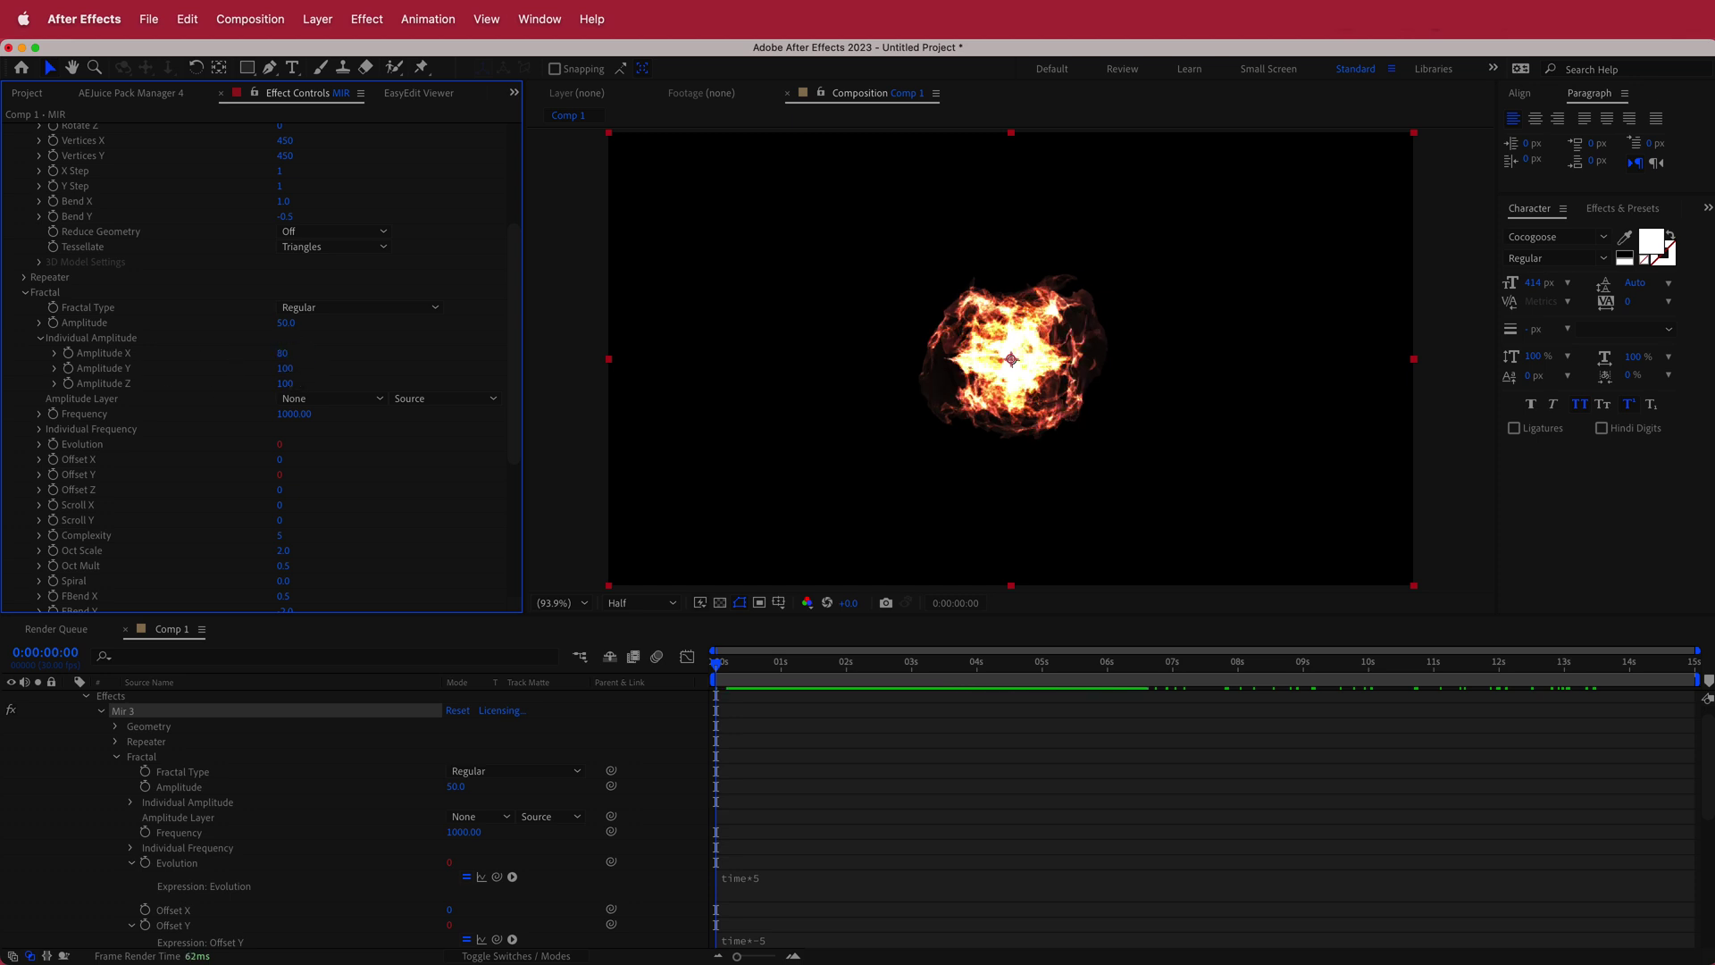
drag(266, 357, 417, 387)
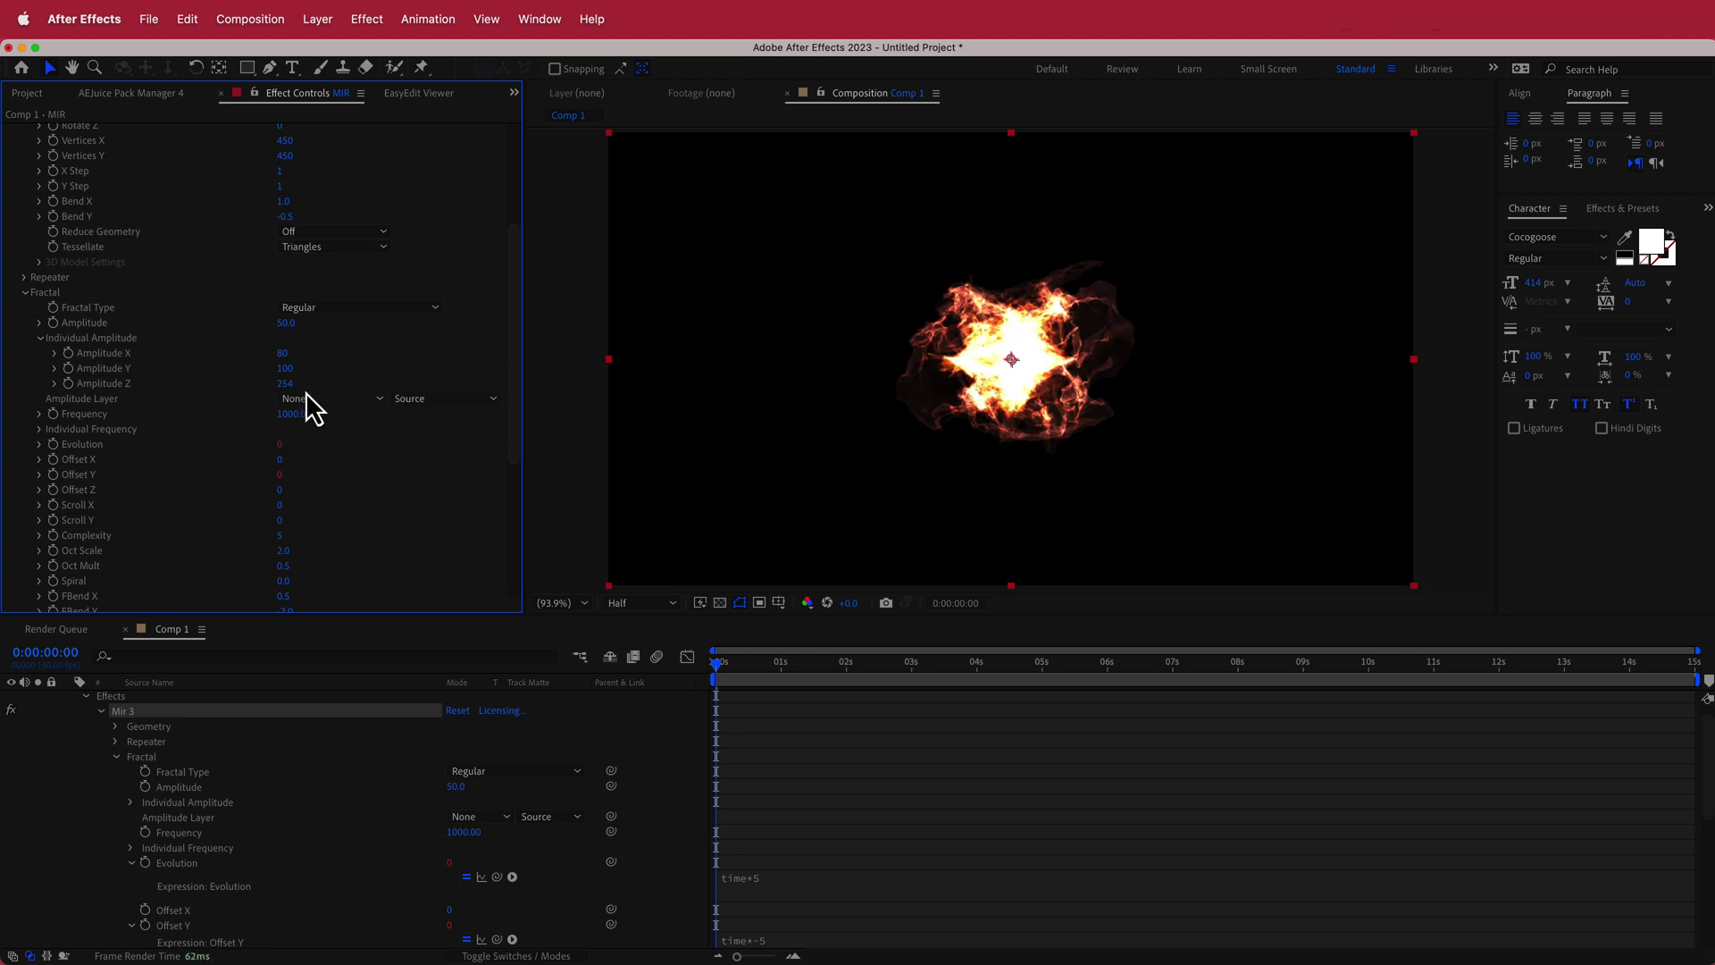
drag(286, 386, 126, 394)
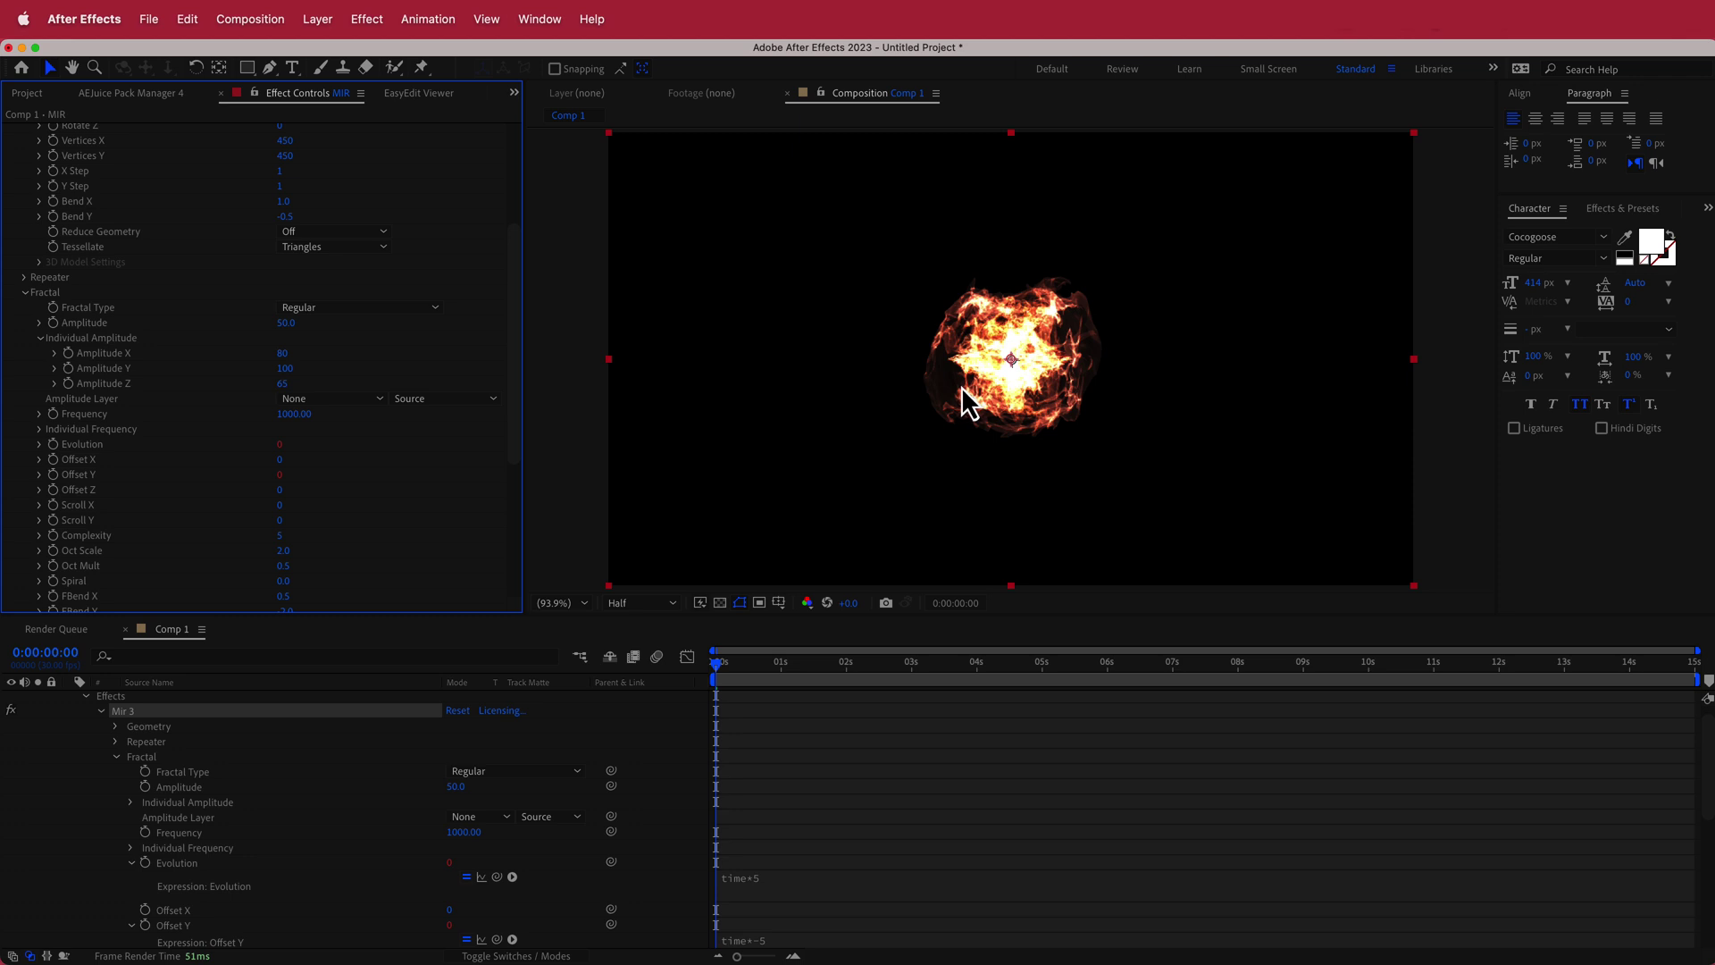
Step: Lower the Mir 3 material's Opacity to 80% and deselect the MIR layer
click(25, 293)
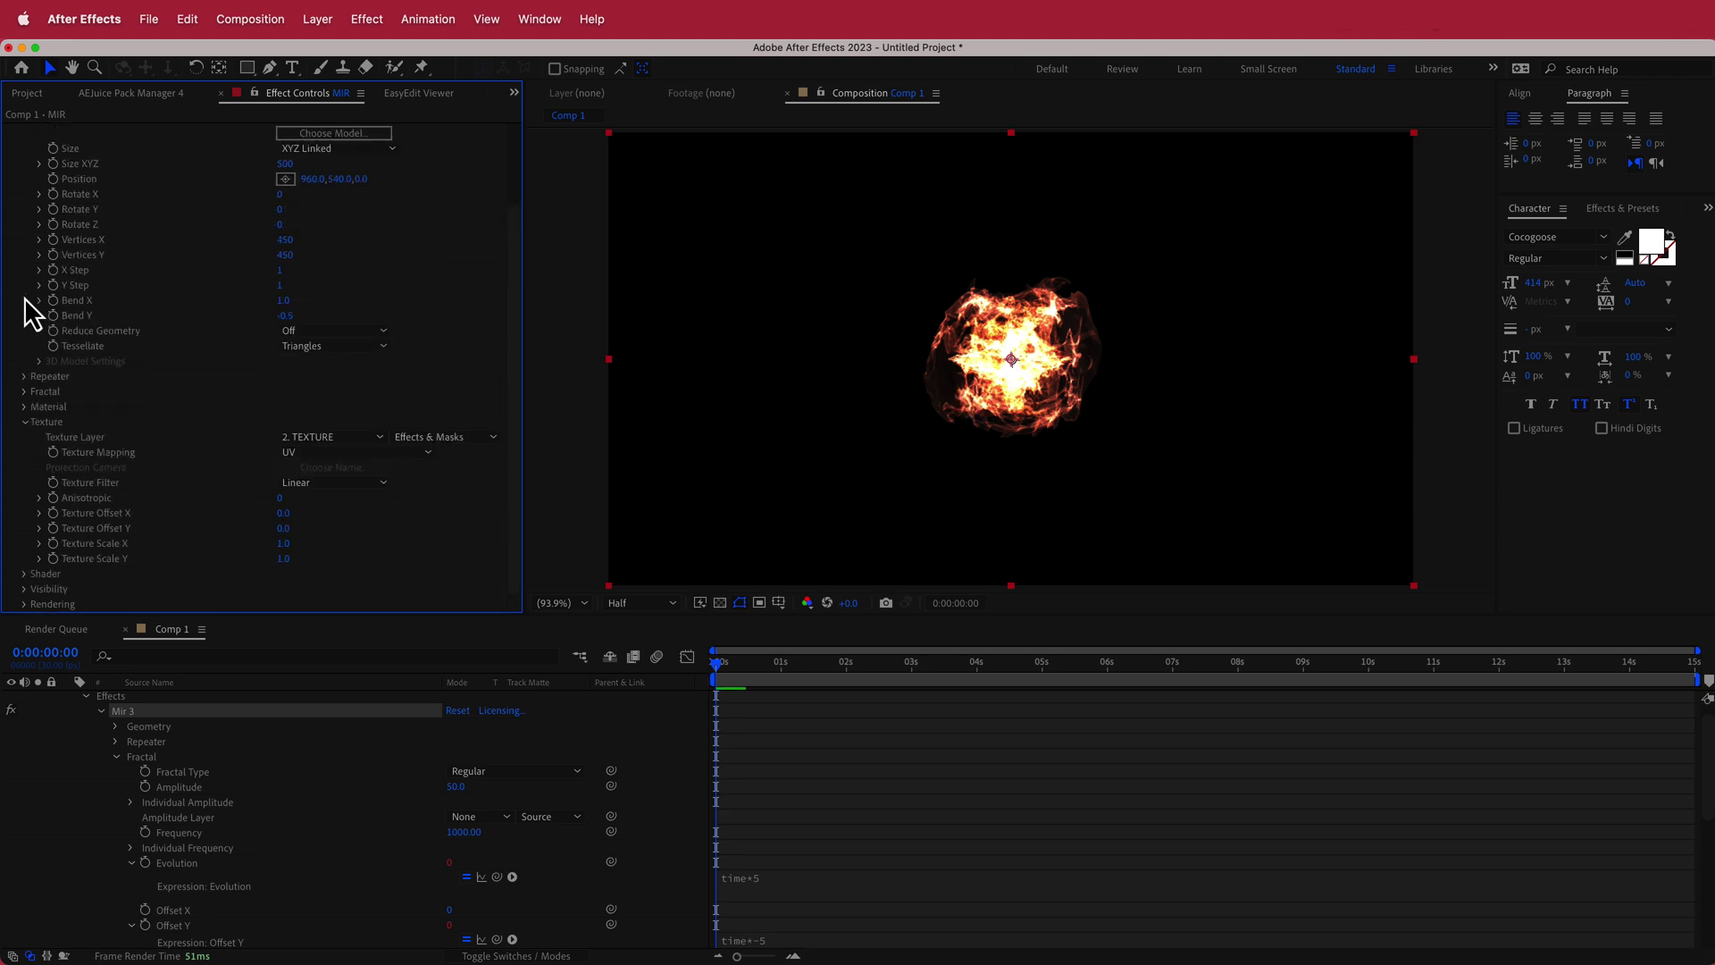
click(26, 406)
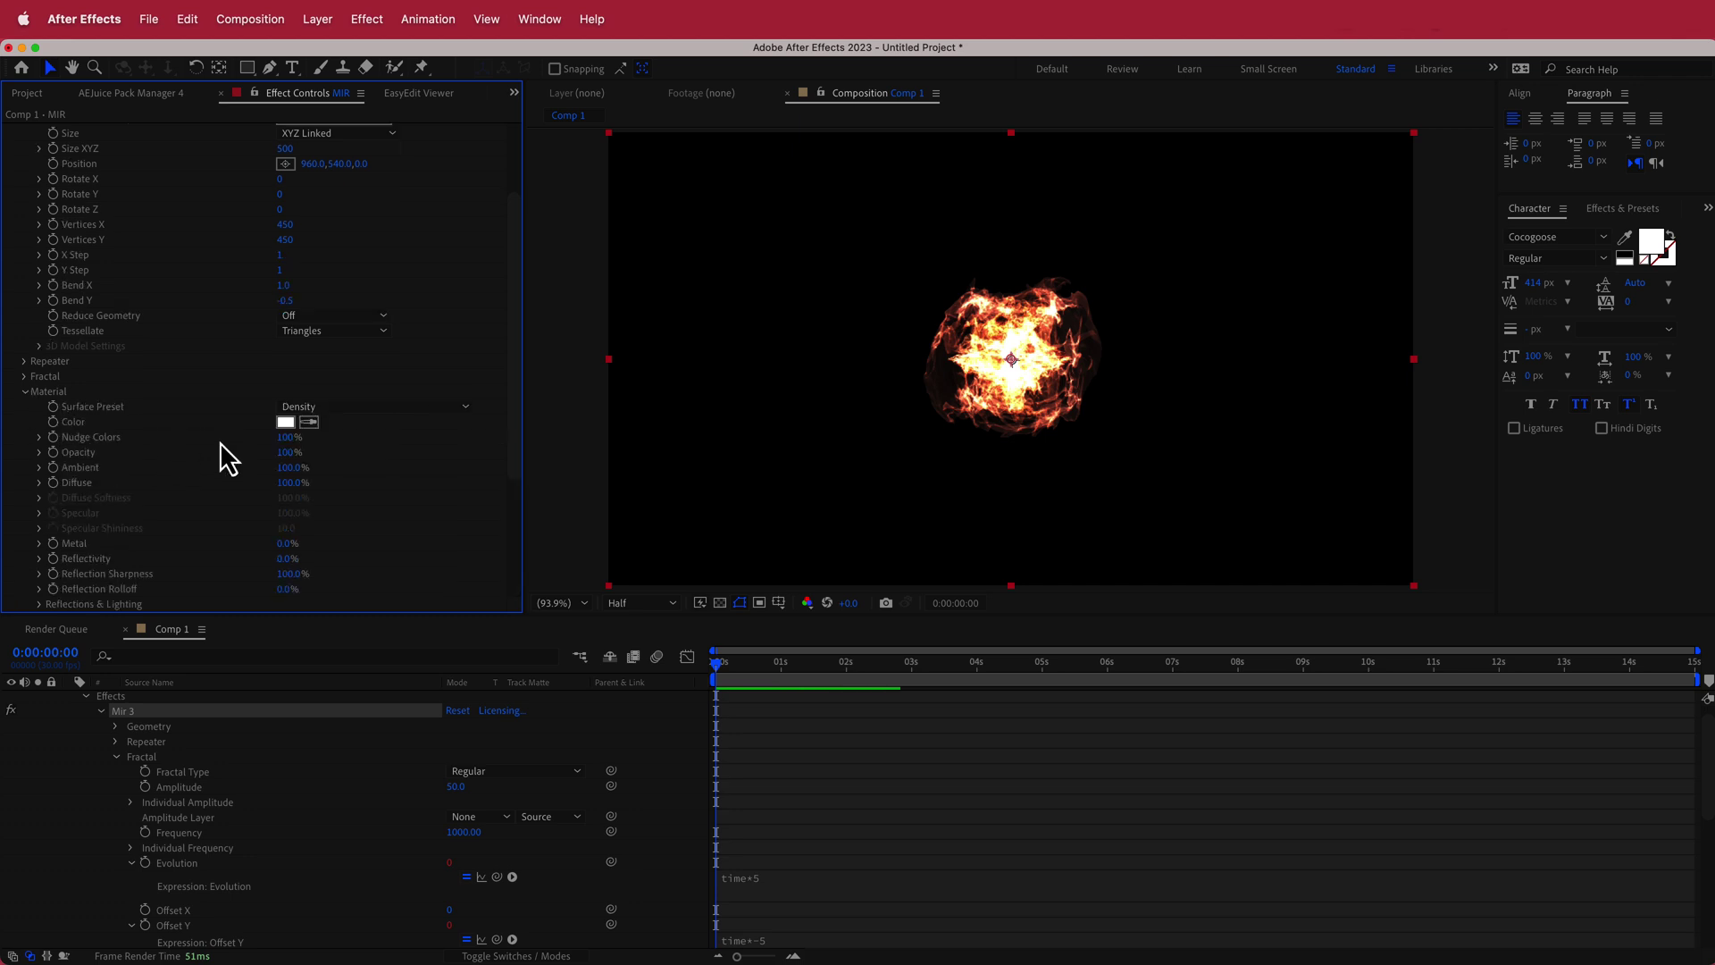
click(284, 452)
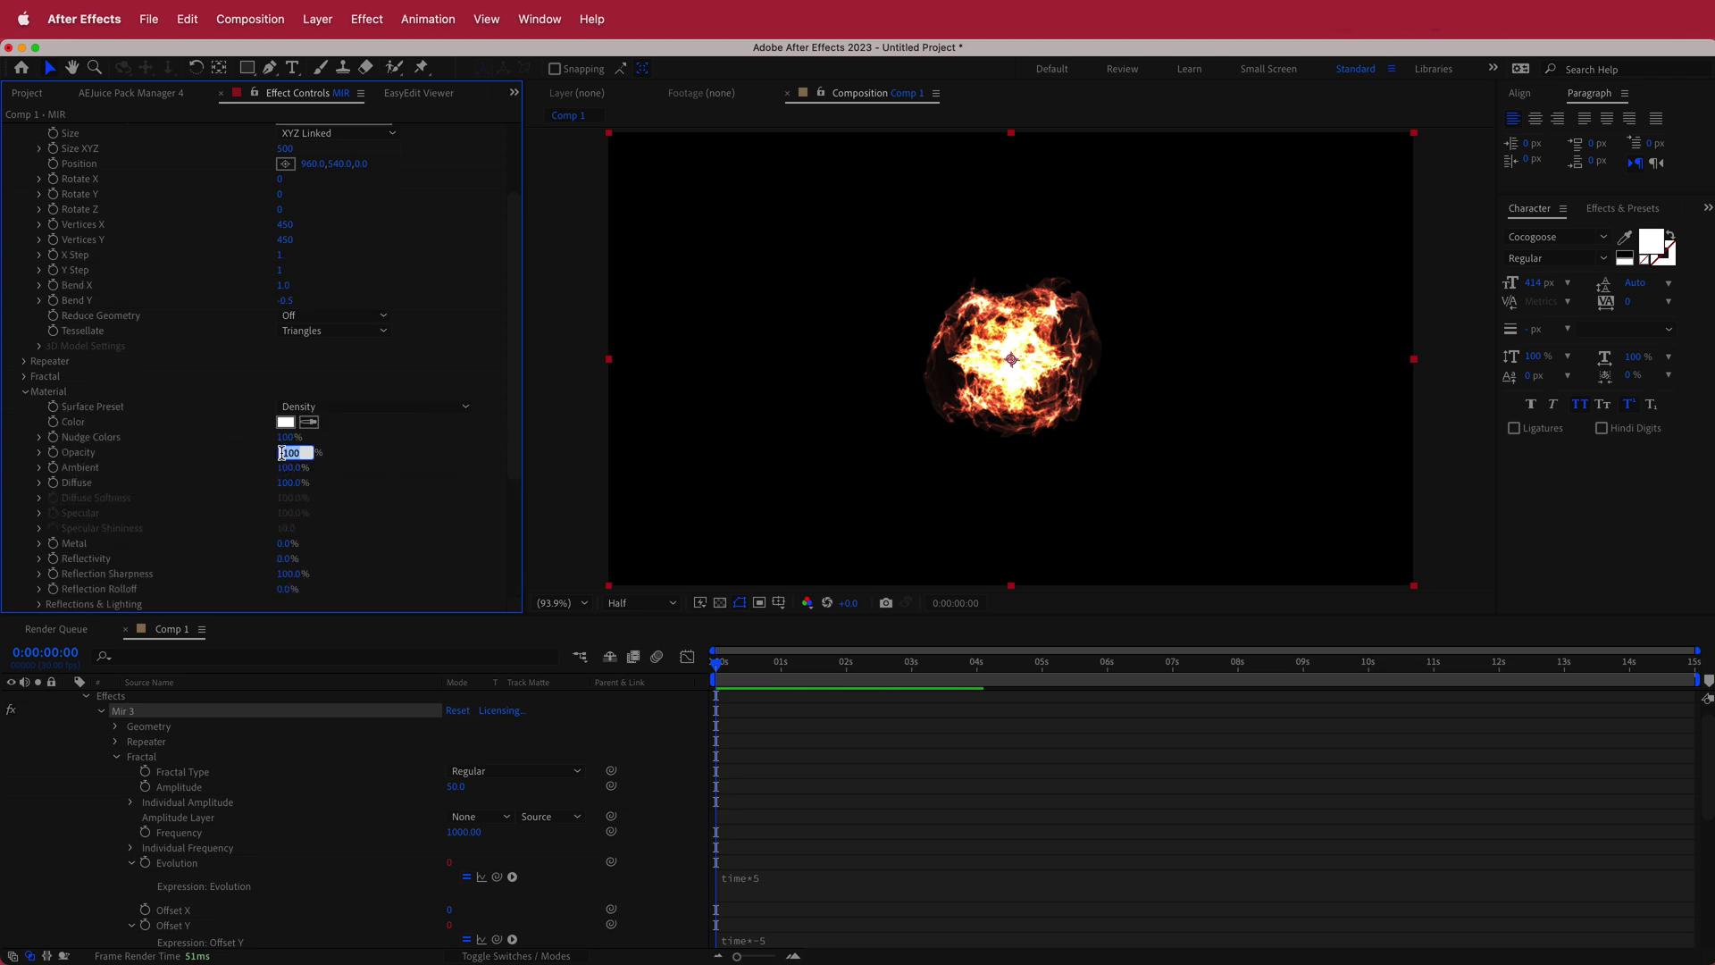
text(80)
key(Return)
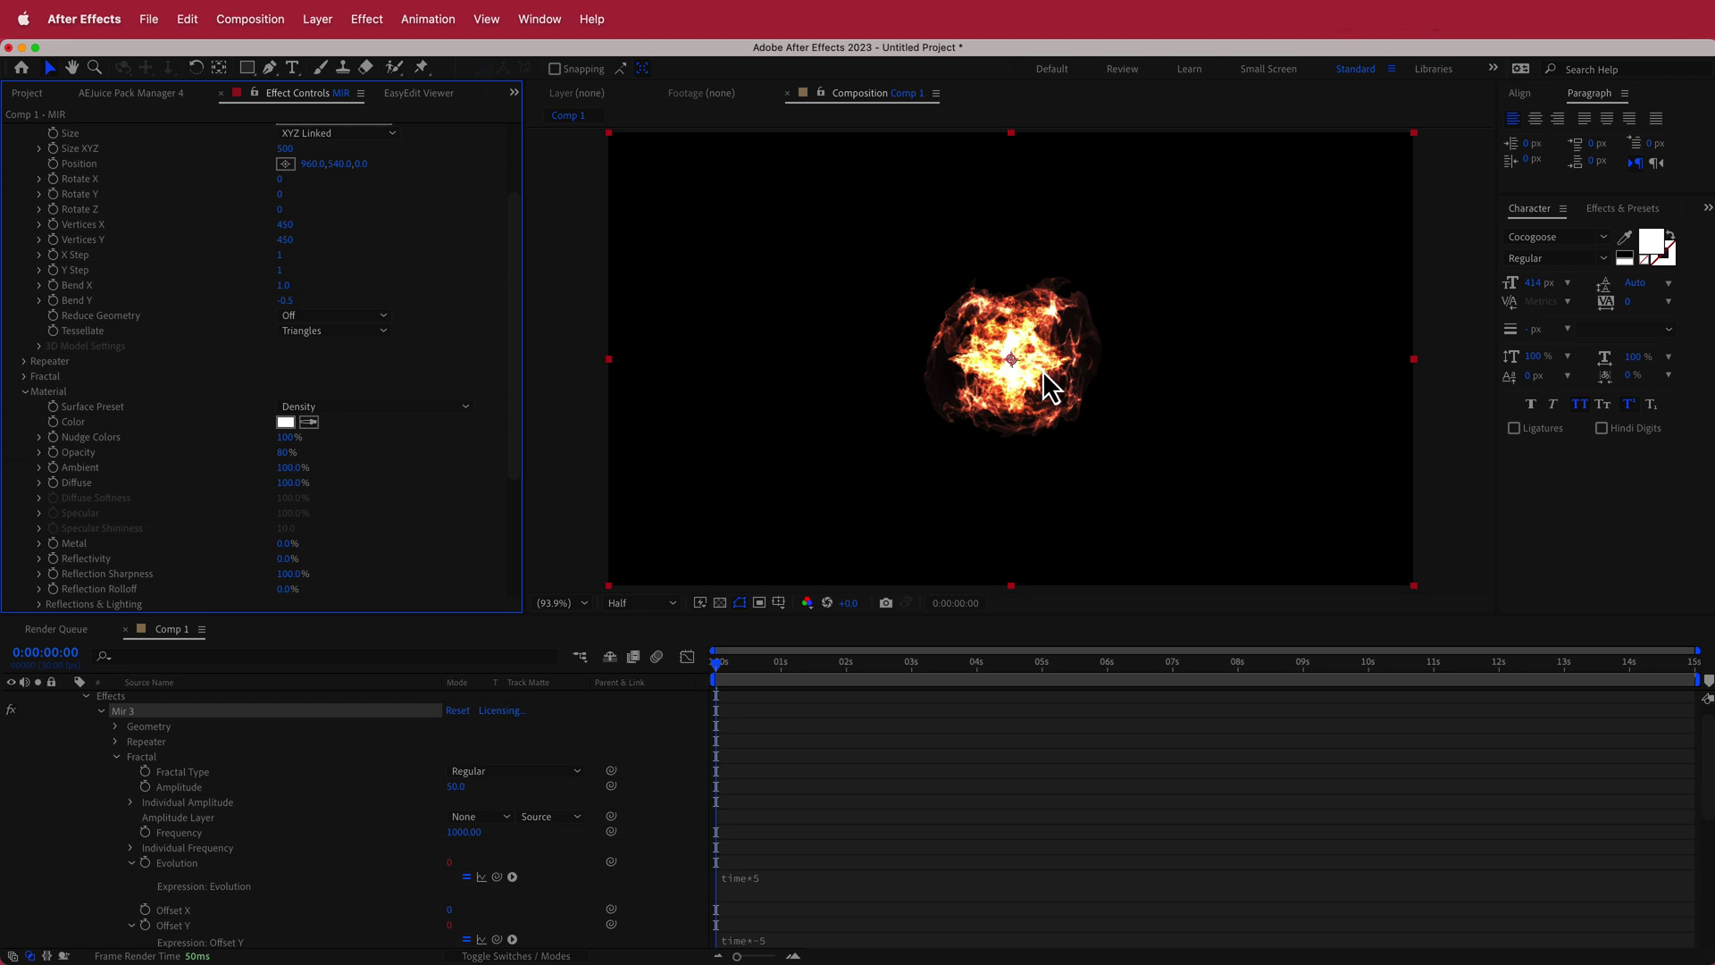
click(388, 812)
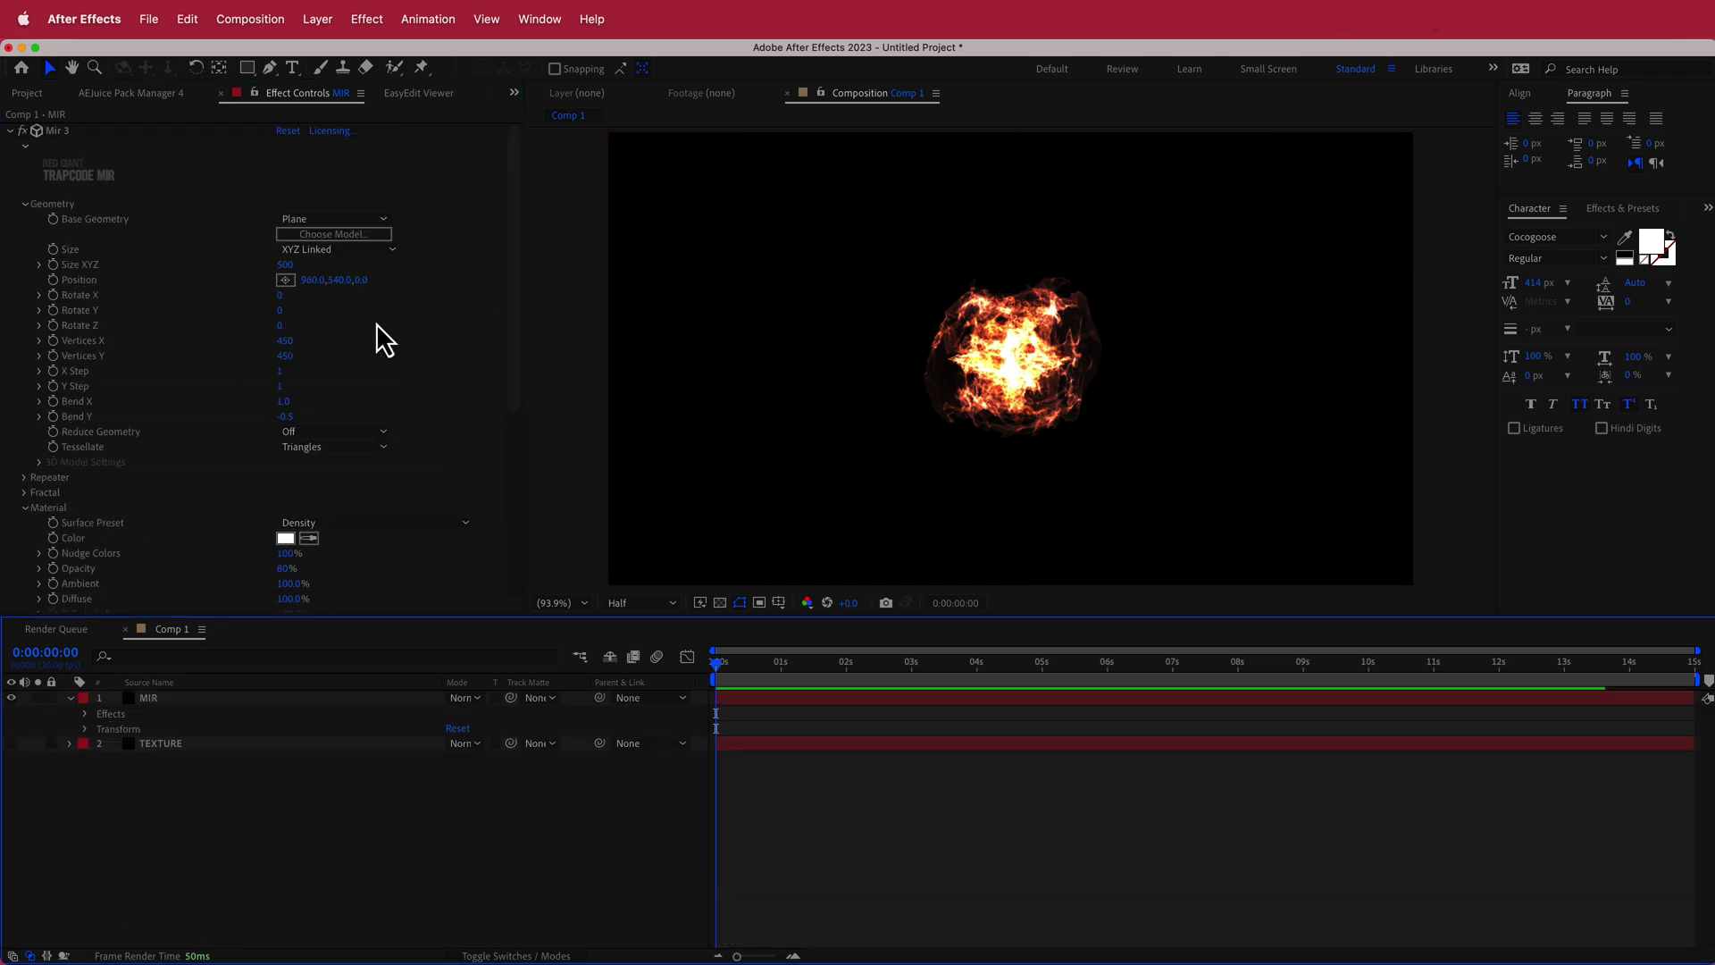
Step: Add a two-node camera with the 35mm preset to the composition
drag(523, 321, 529, 540)
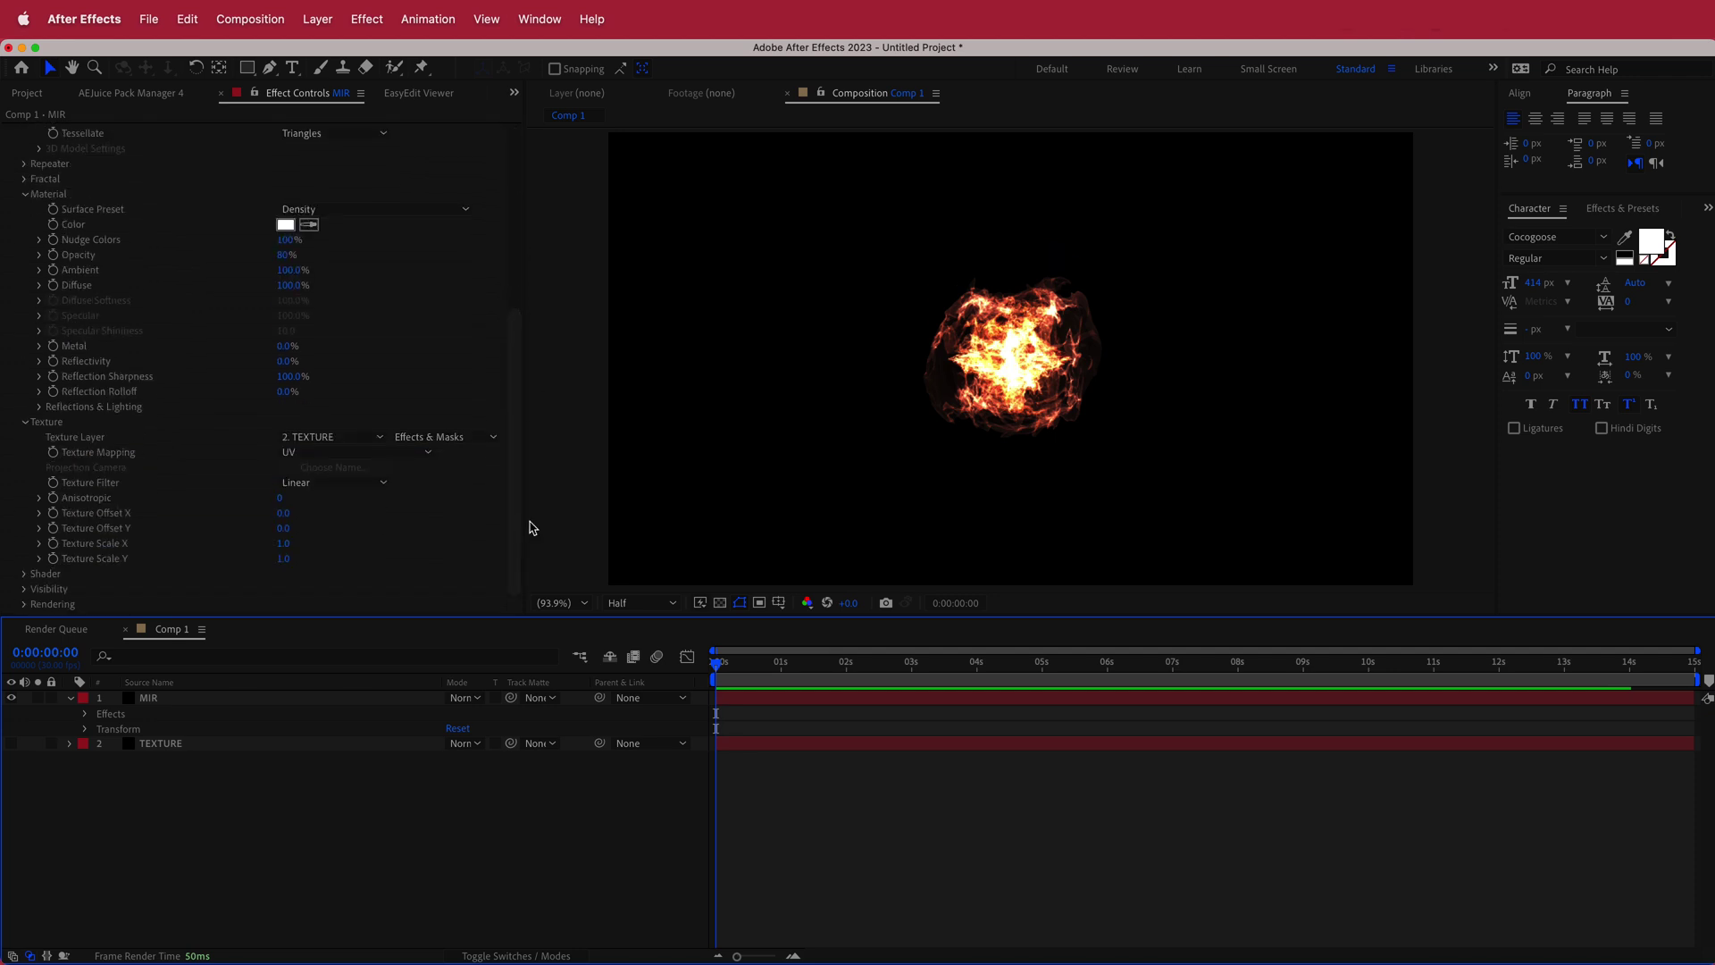
right_click(576, 701)
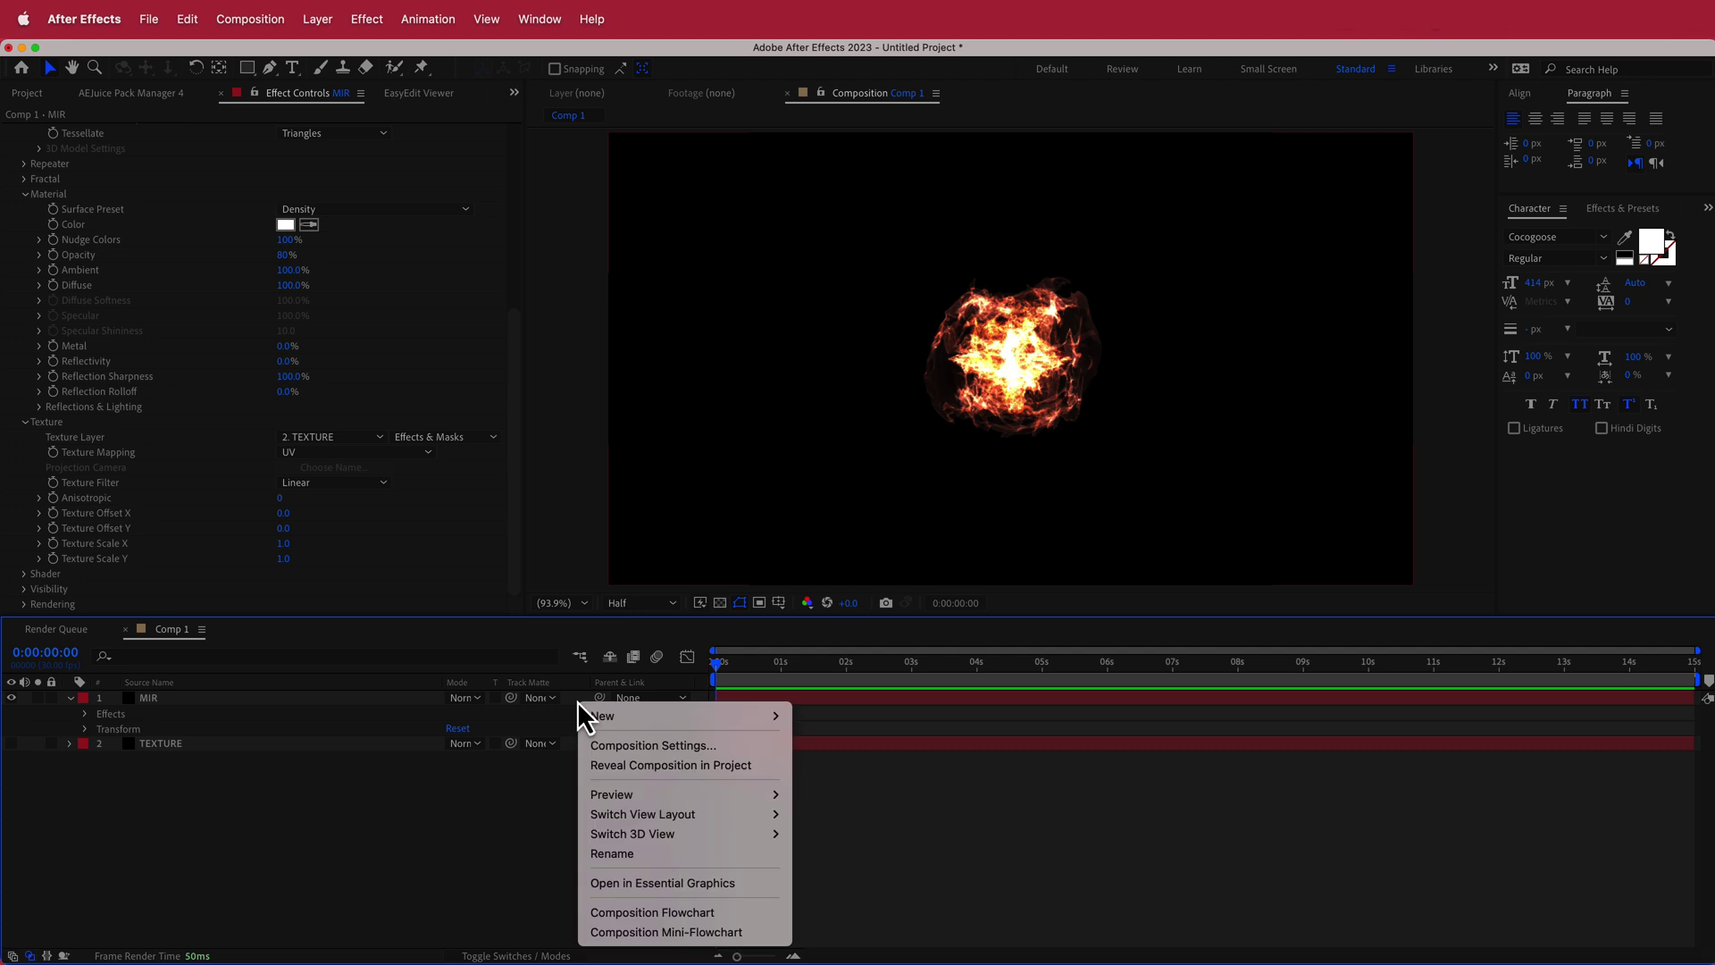
mouse_move(622, 714)
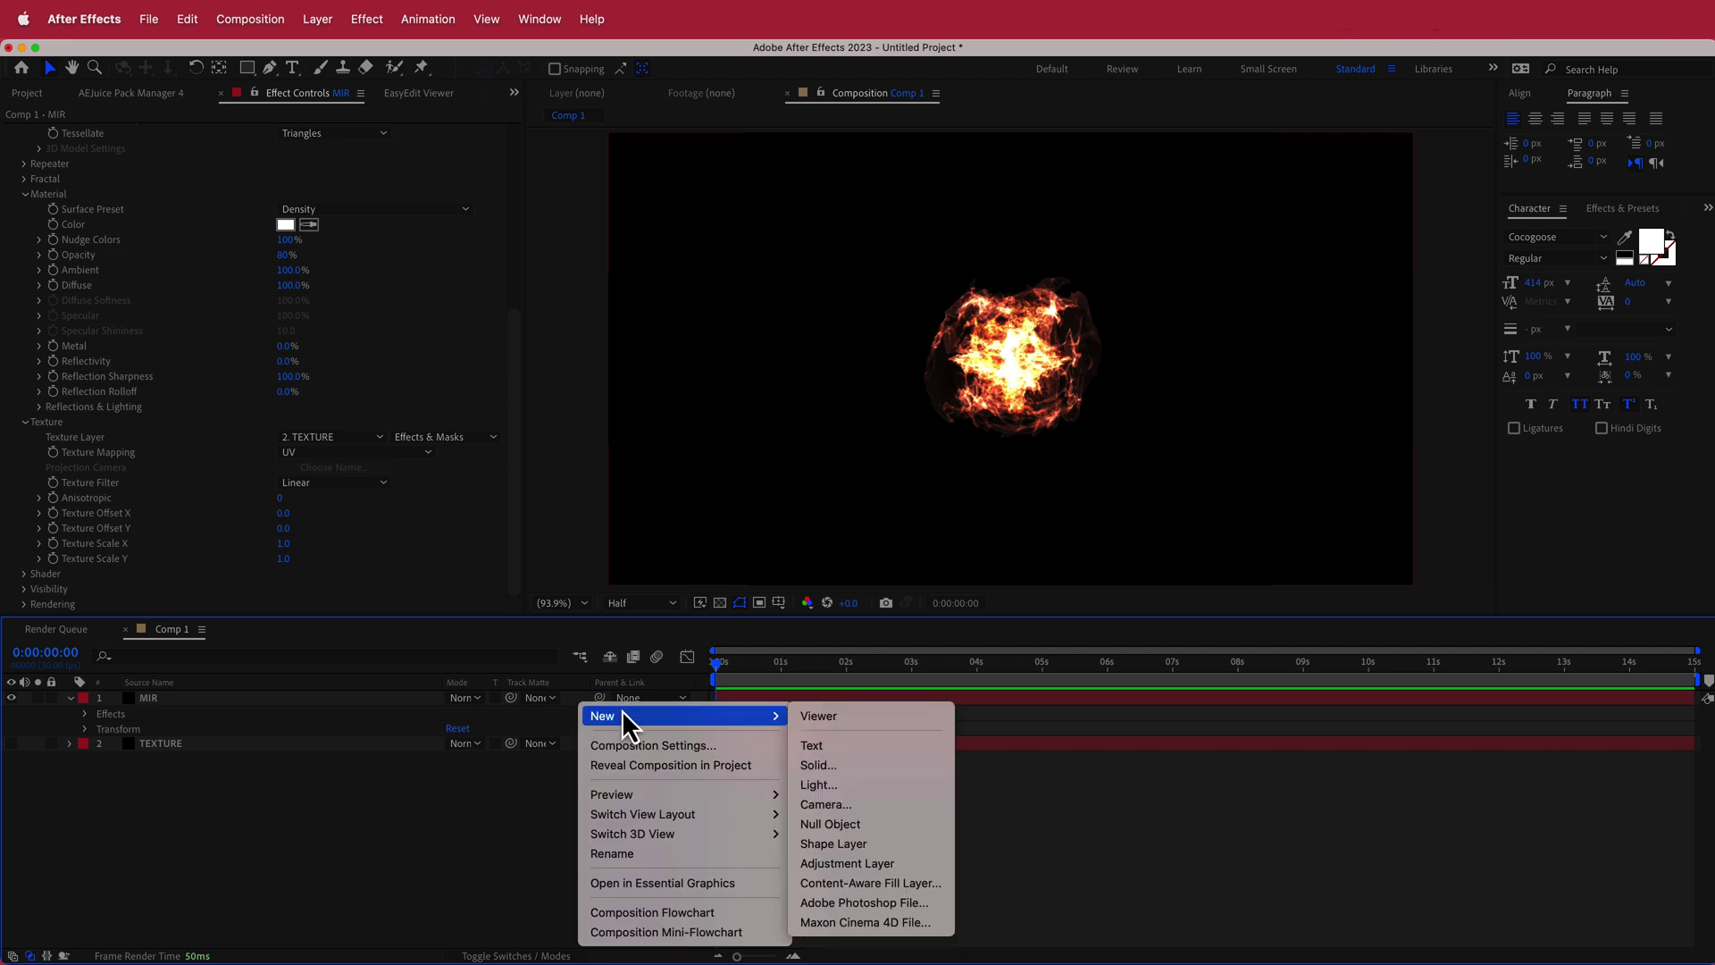
click(866, 806)
click(911, 362)
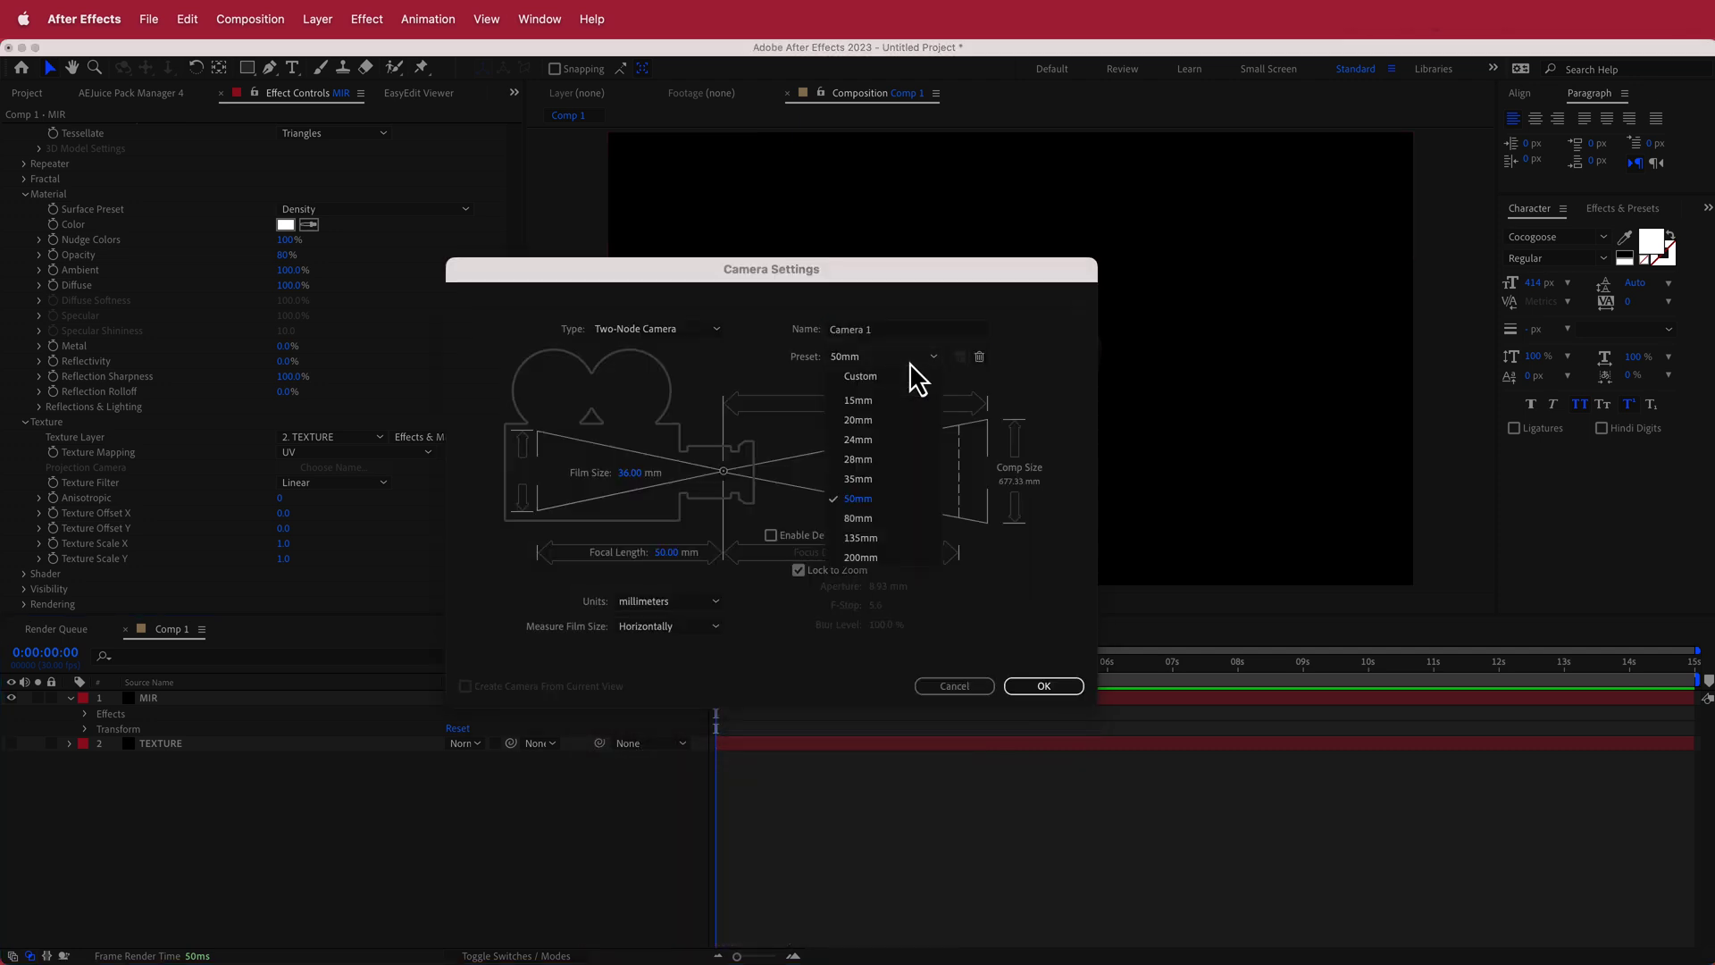
click(902, 479)
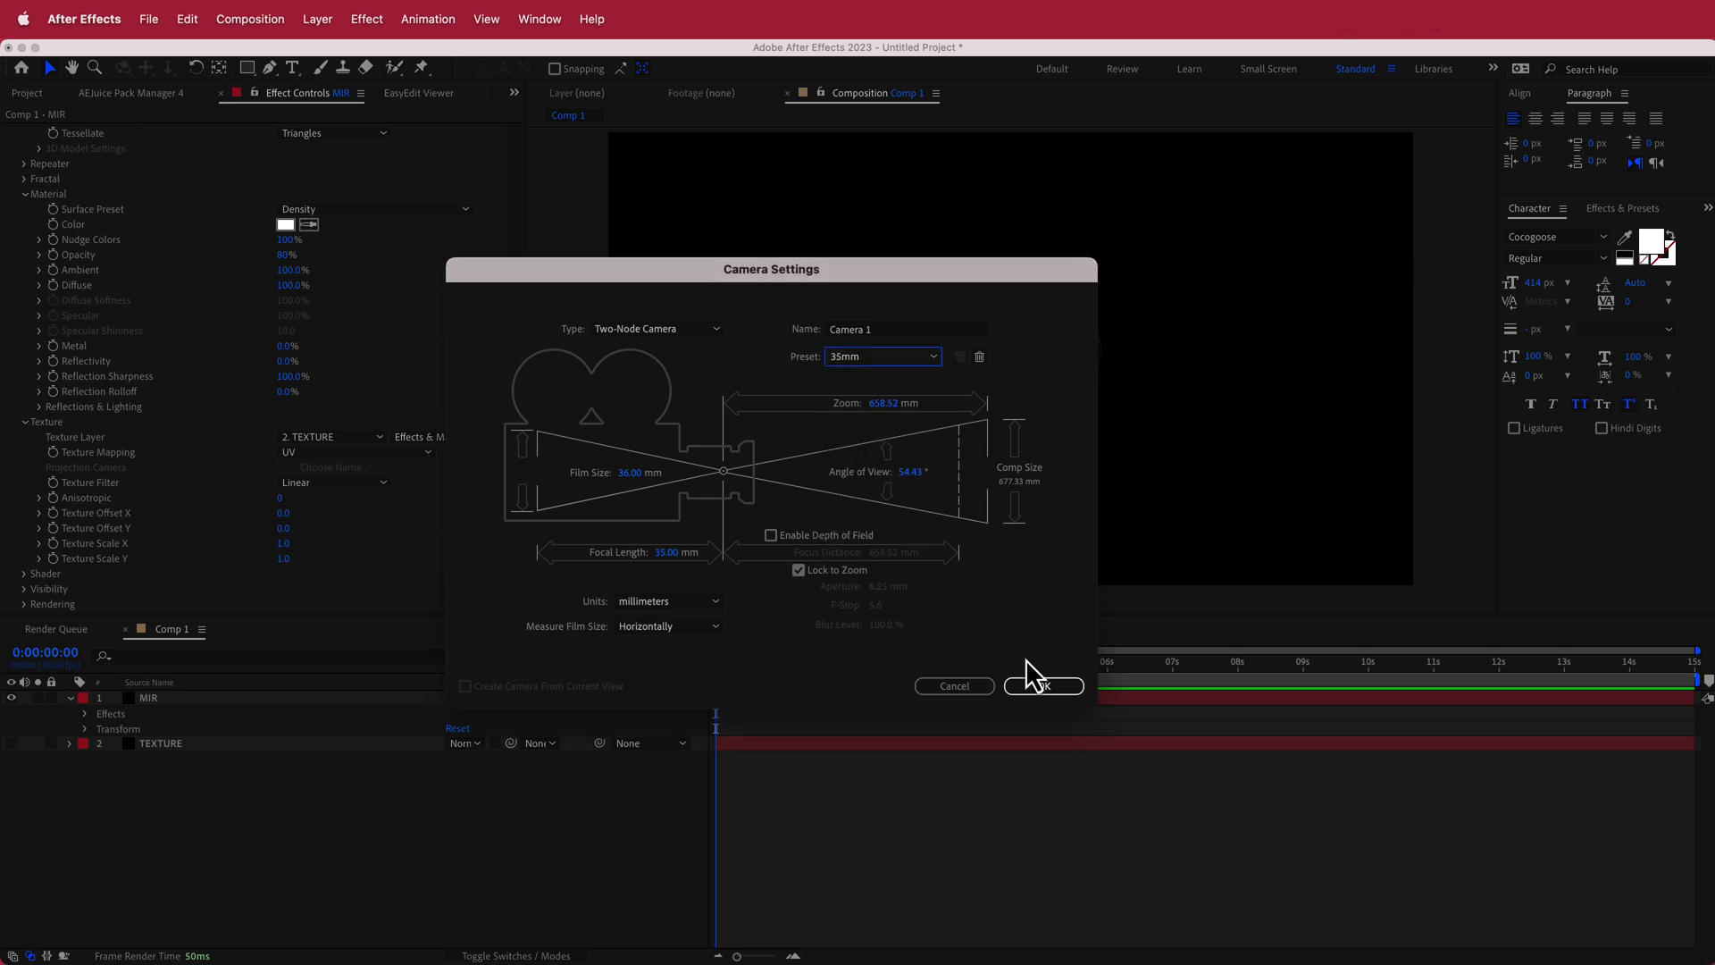
click(1043, 686)
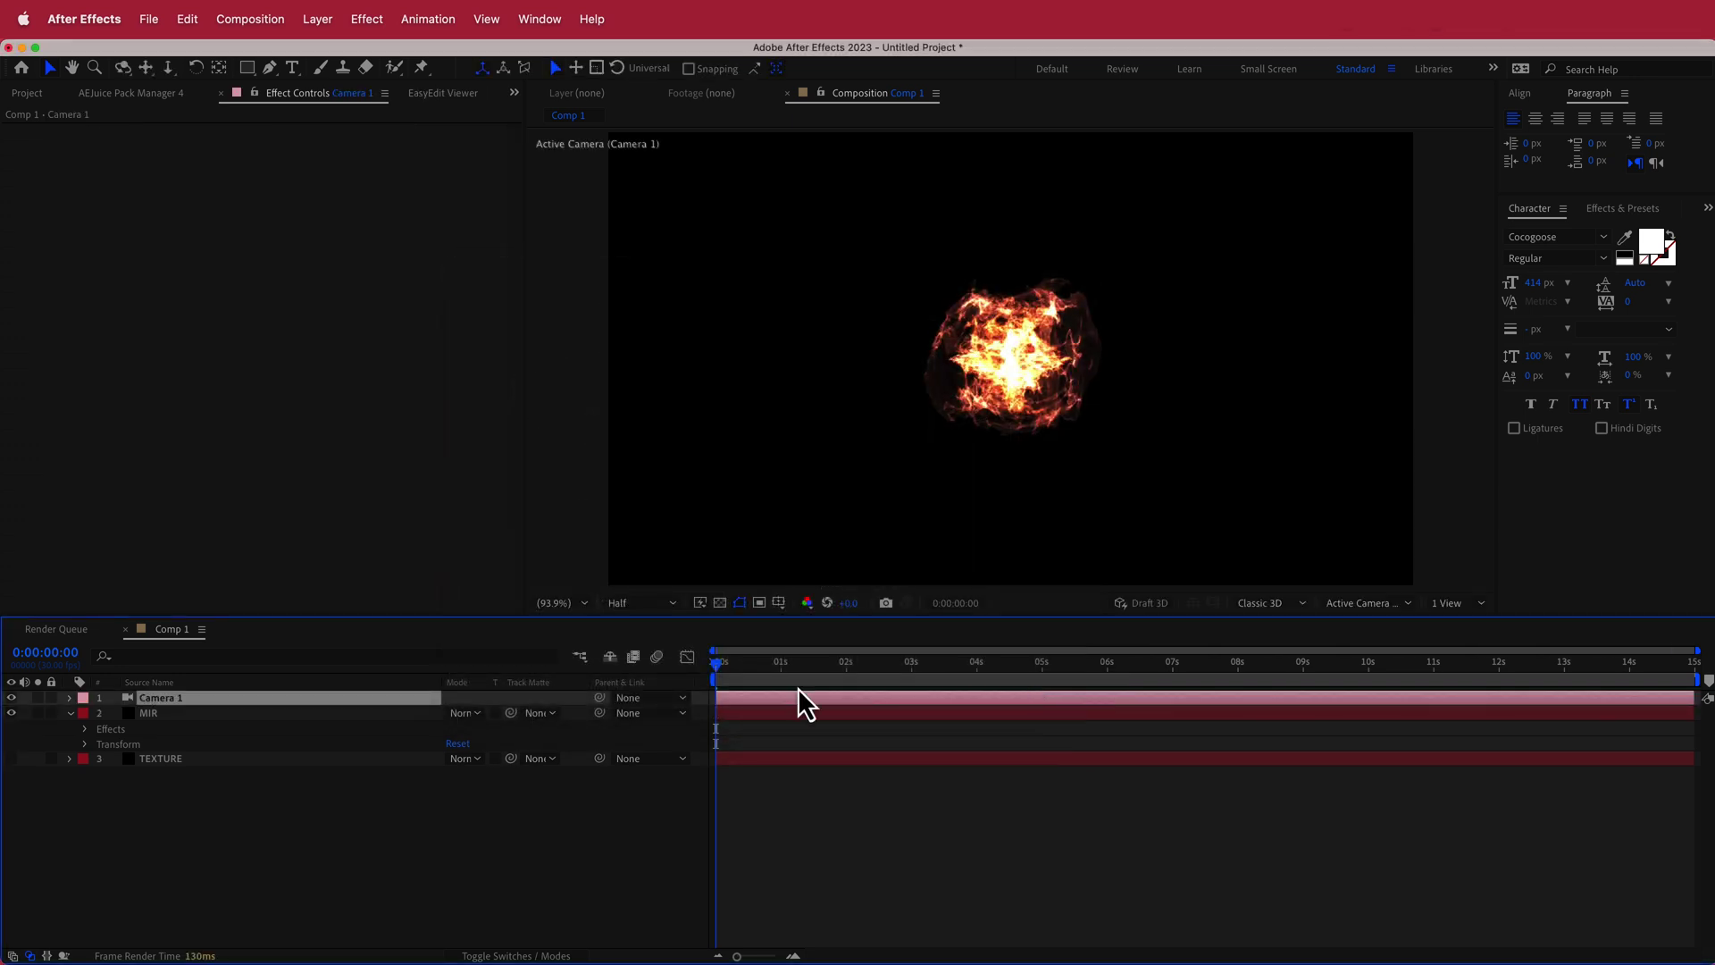
Step: Expand Camera 1's transform properties and set its Z position to 0
click(70, 698)
click(85, 713)
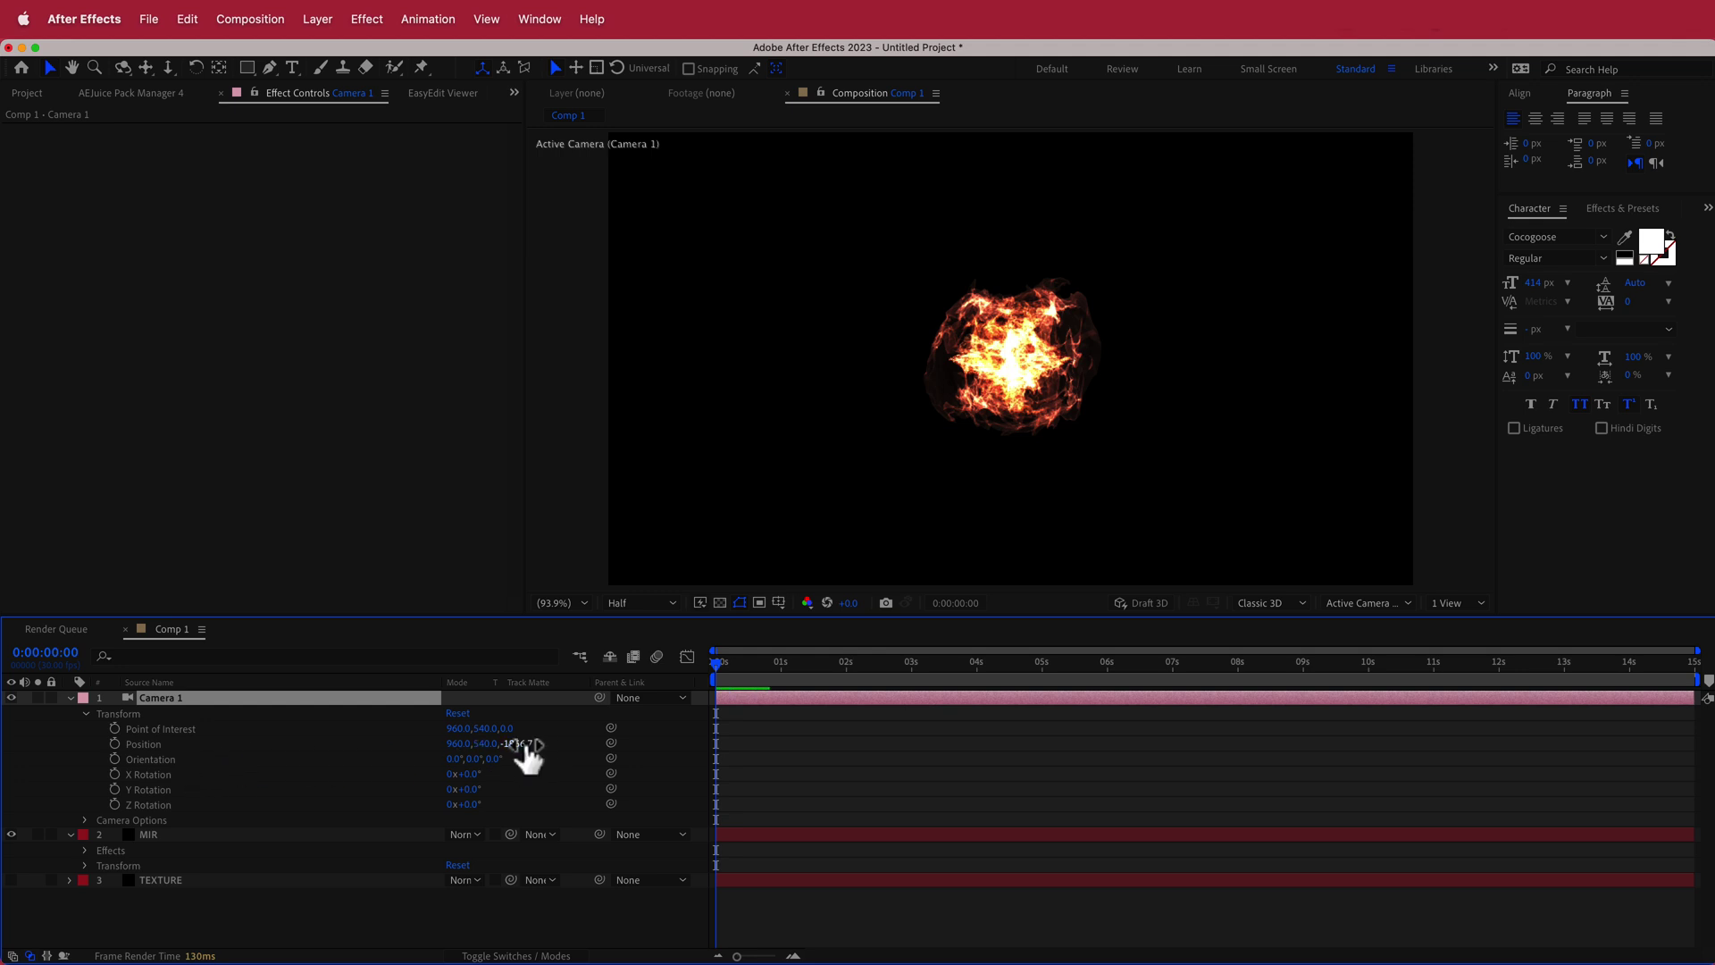
click(522, 745)
text(0)
key(Return)
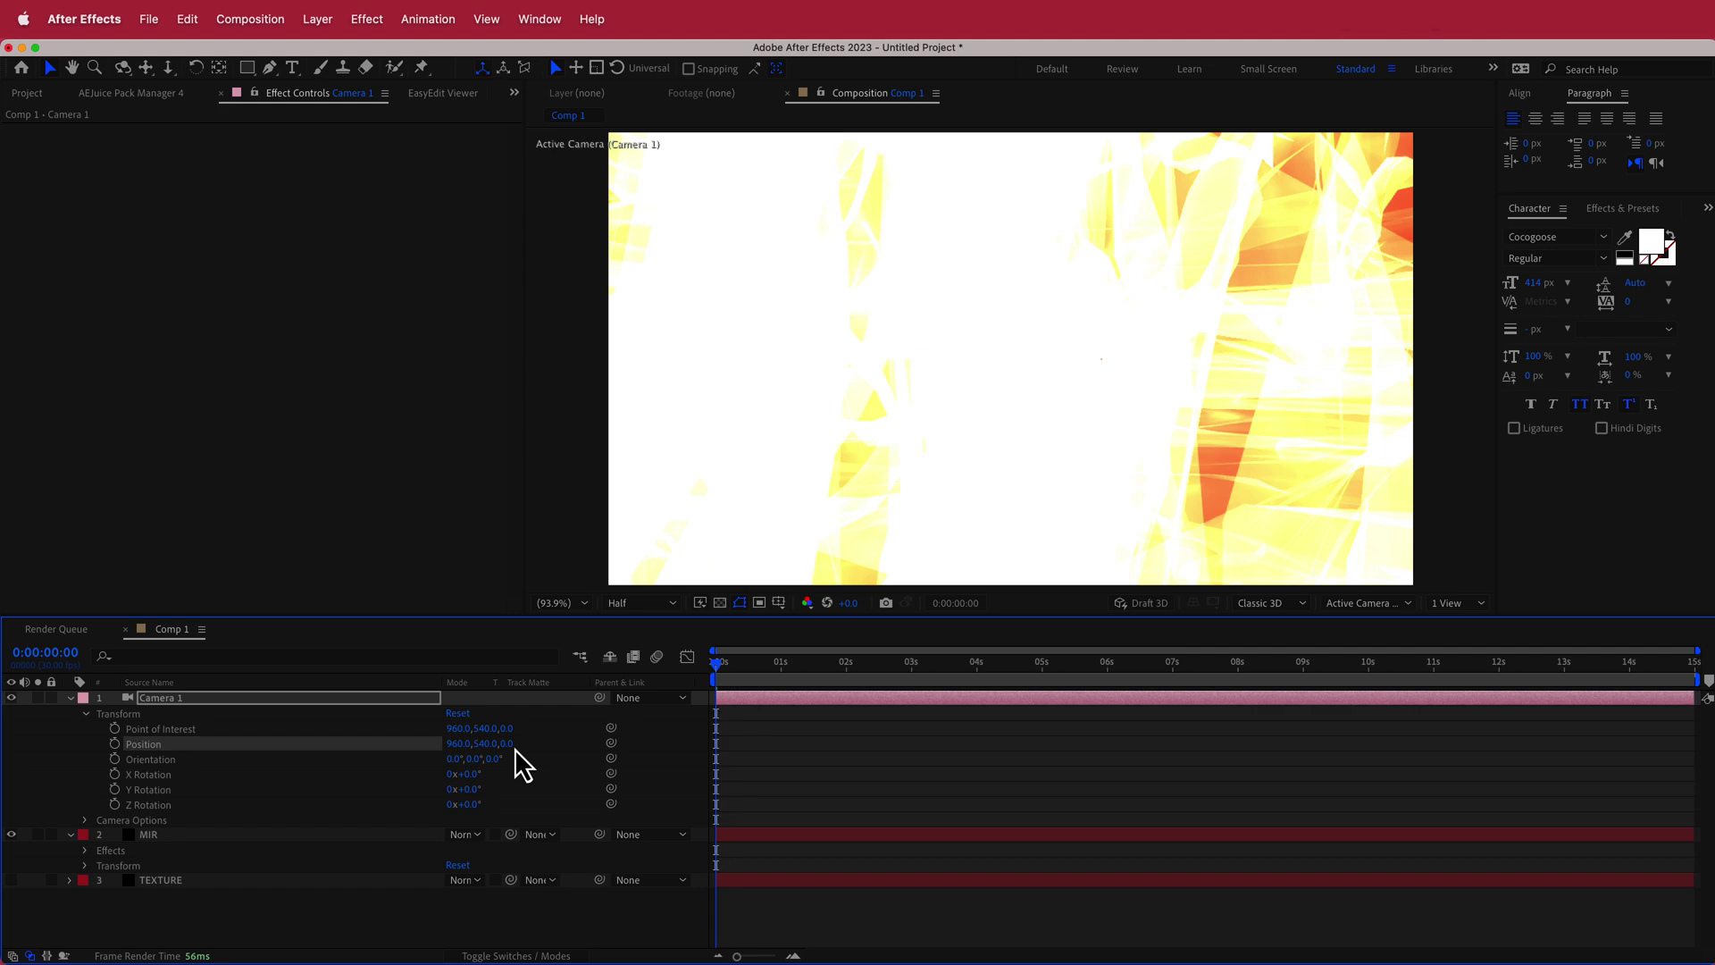
Step: Move Camera 1 along the Y axis to a Position Y of about -344
drag(481, 744, 241, 757)
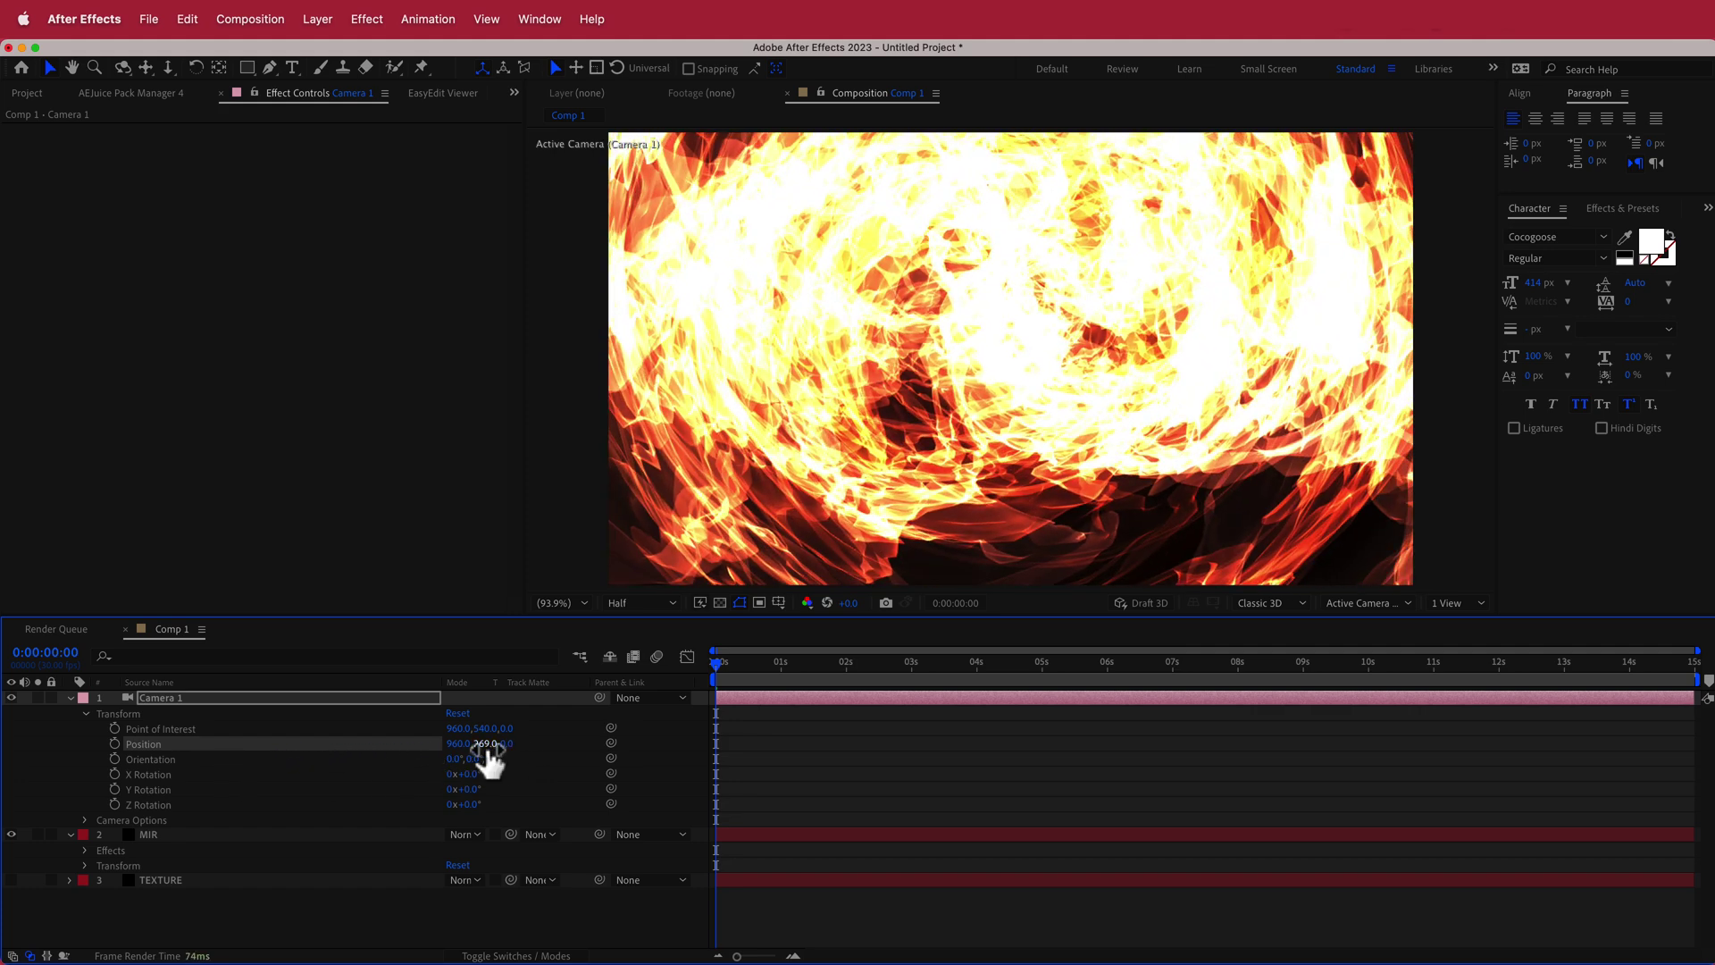
drag(492, 764, 359, 768)
drag(487, 744, 347, 745)
drag(486, 744, 380, 747)
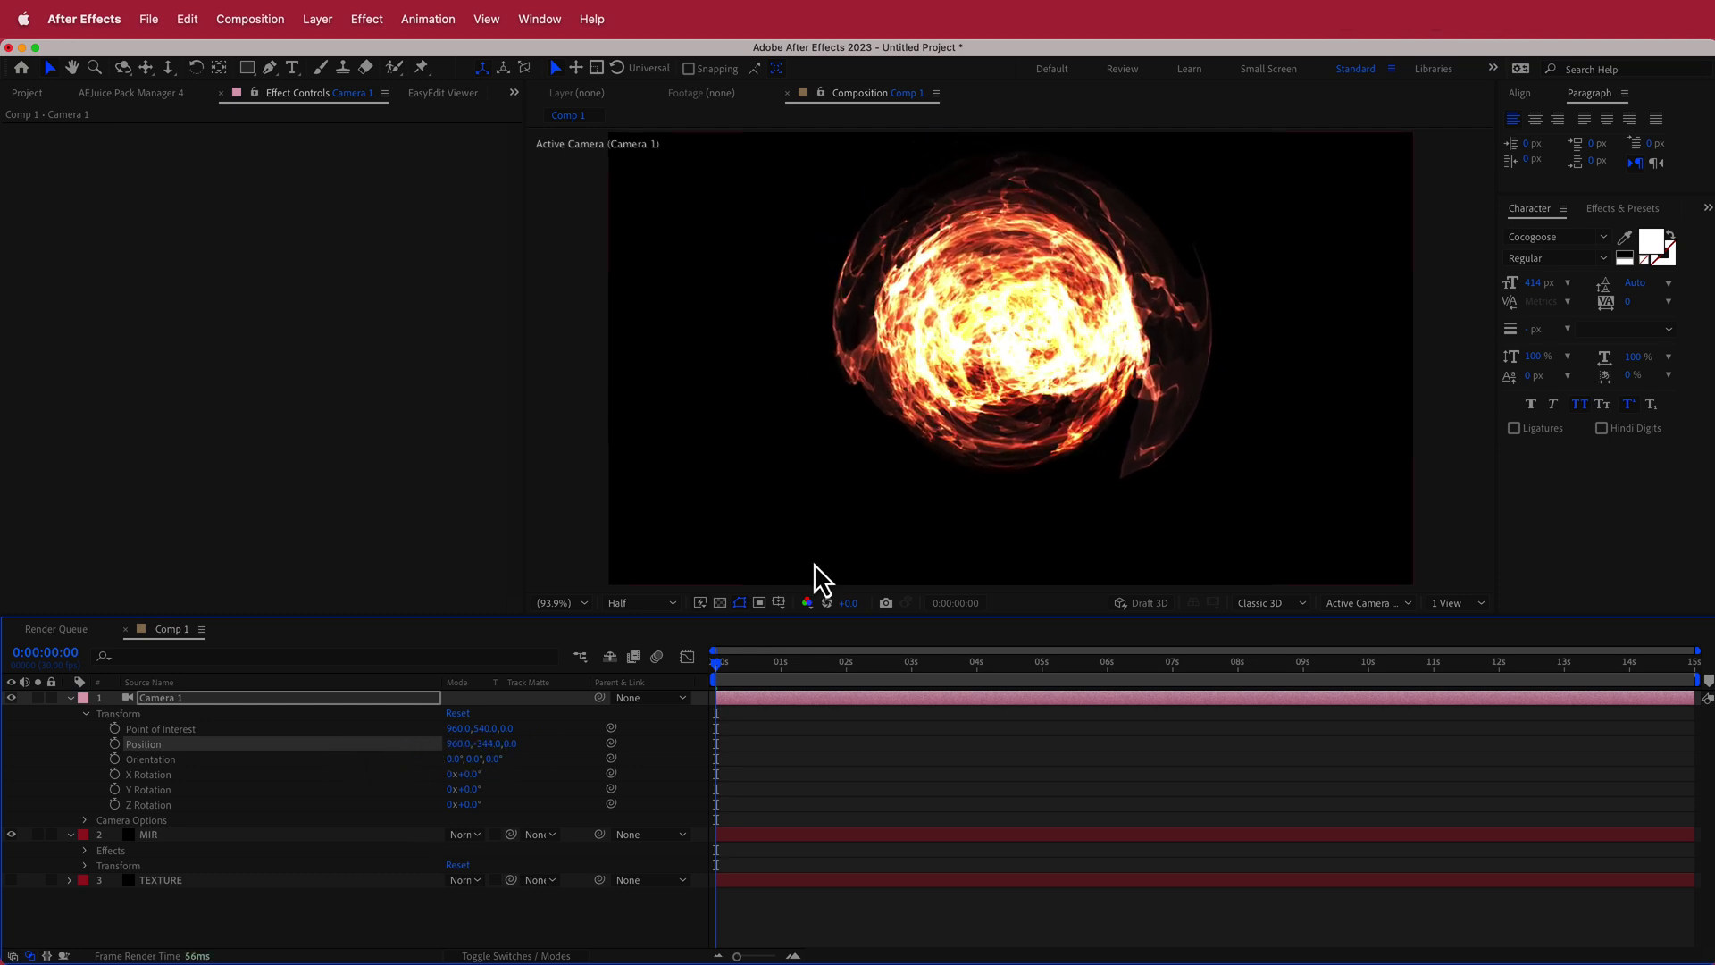
Step: Set Camera 1's Point of Interest Z to 30 and Position Y to about -362, then preview the animation up to 0:00:04:27
drag(516, 730, 539, 730)
click(509, 729)
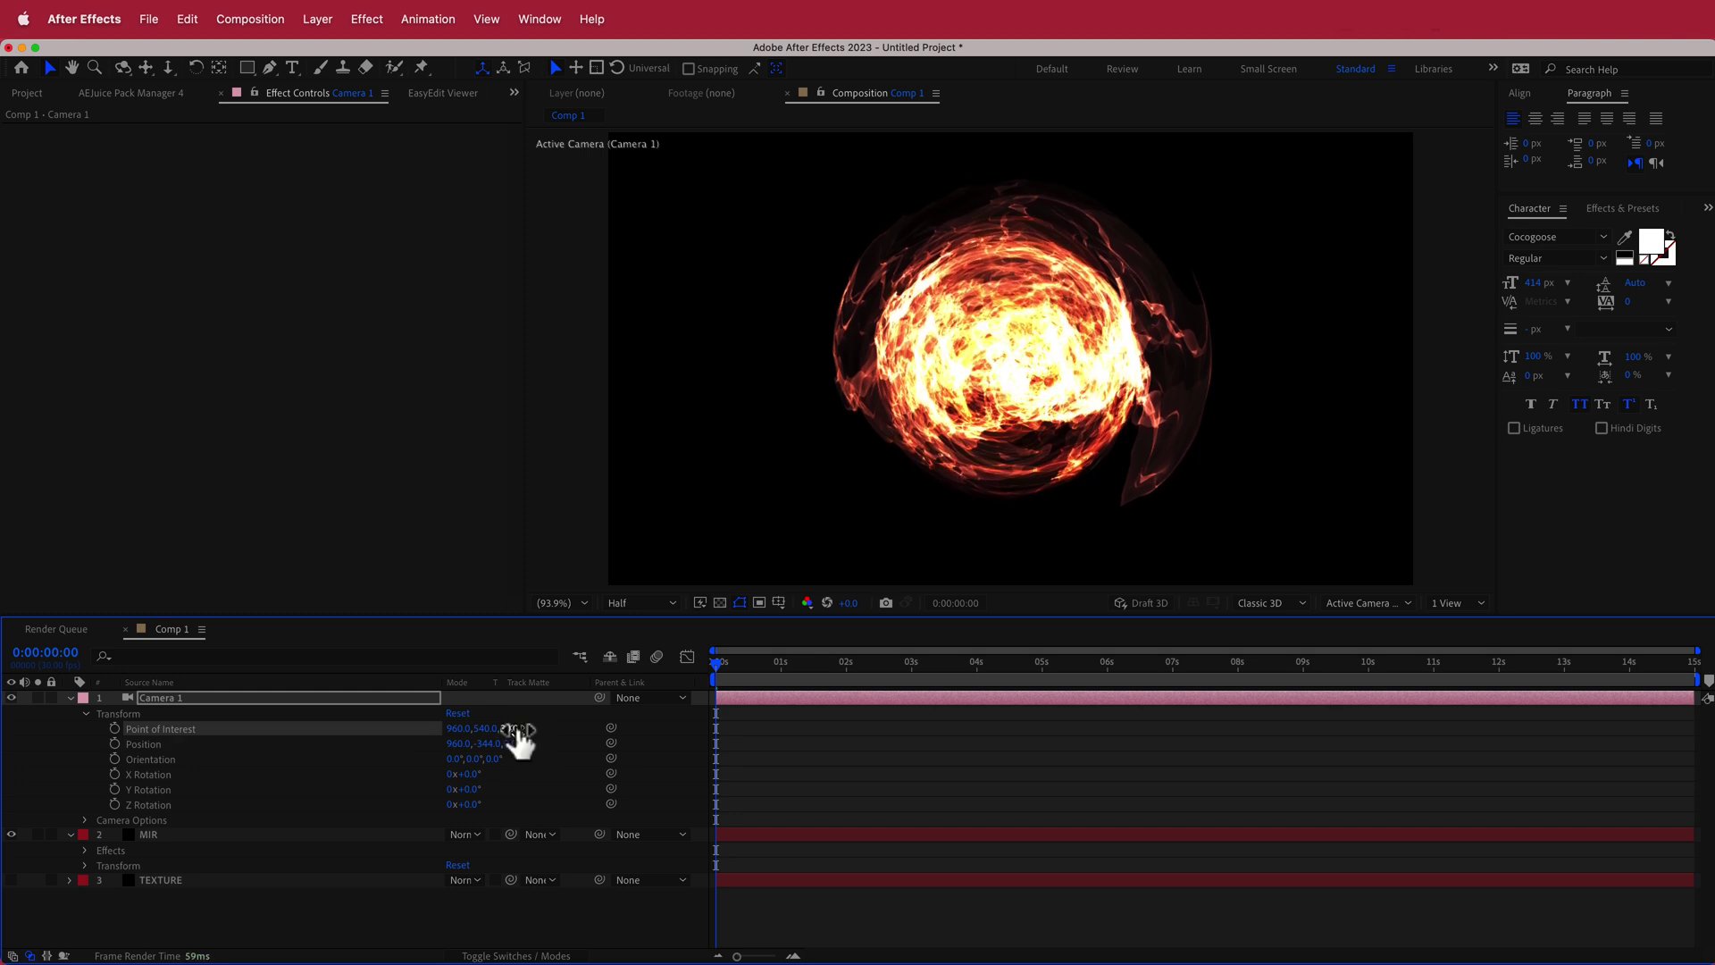
mouse_move(489, 755)
mouse_down()
mouse_move(459, 747)
mouse_move(494, 759)
mouse_up()
drag(720, 667, 1035, 663)
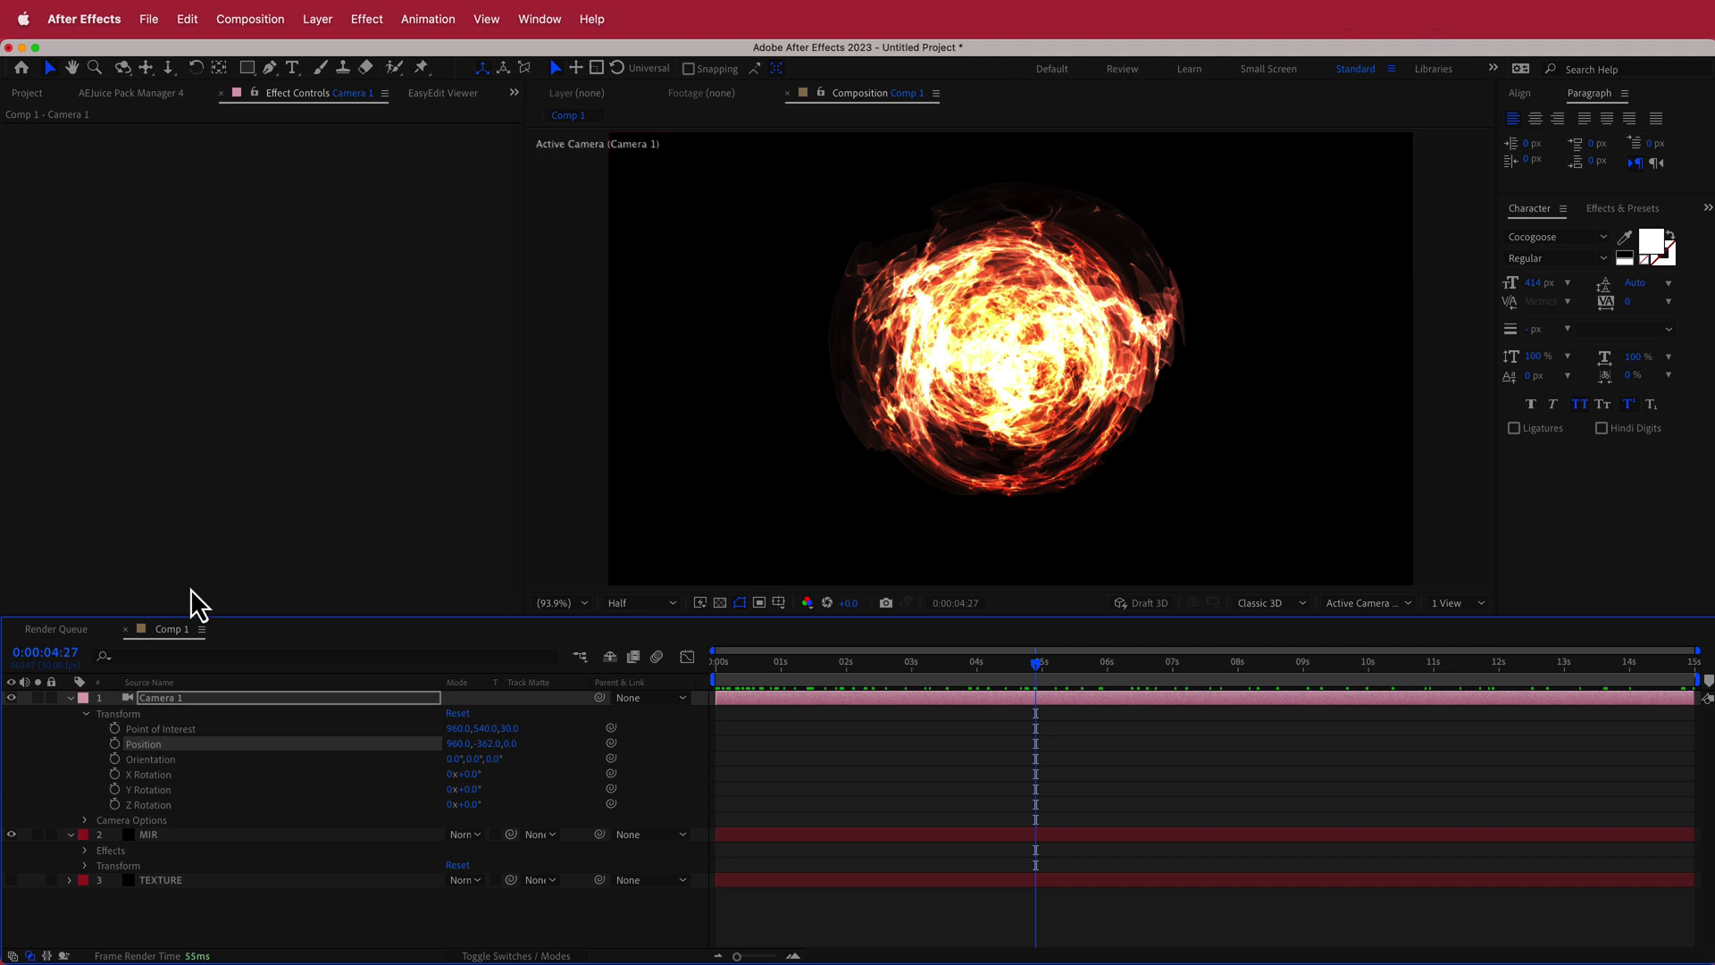
Step: Reduce Camera 1's Zoom to about 1001.7 pixels in its camera options
click(85, 820)
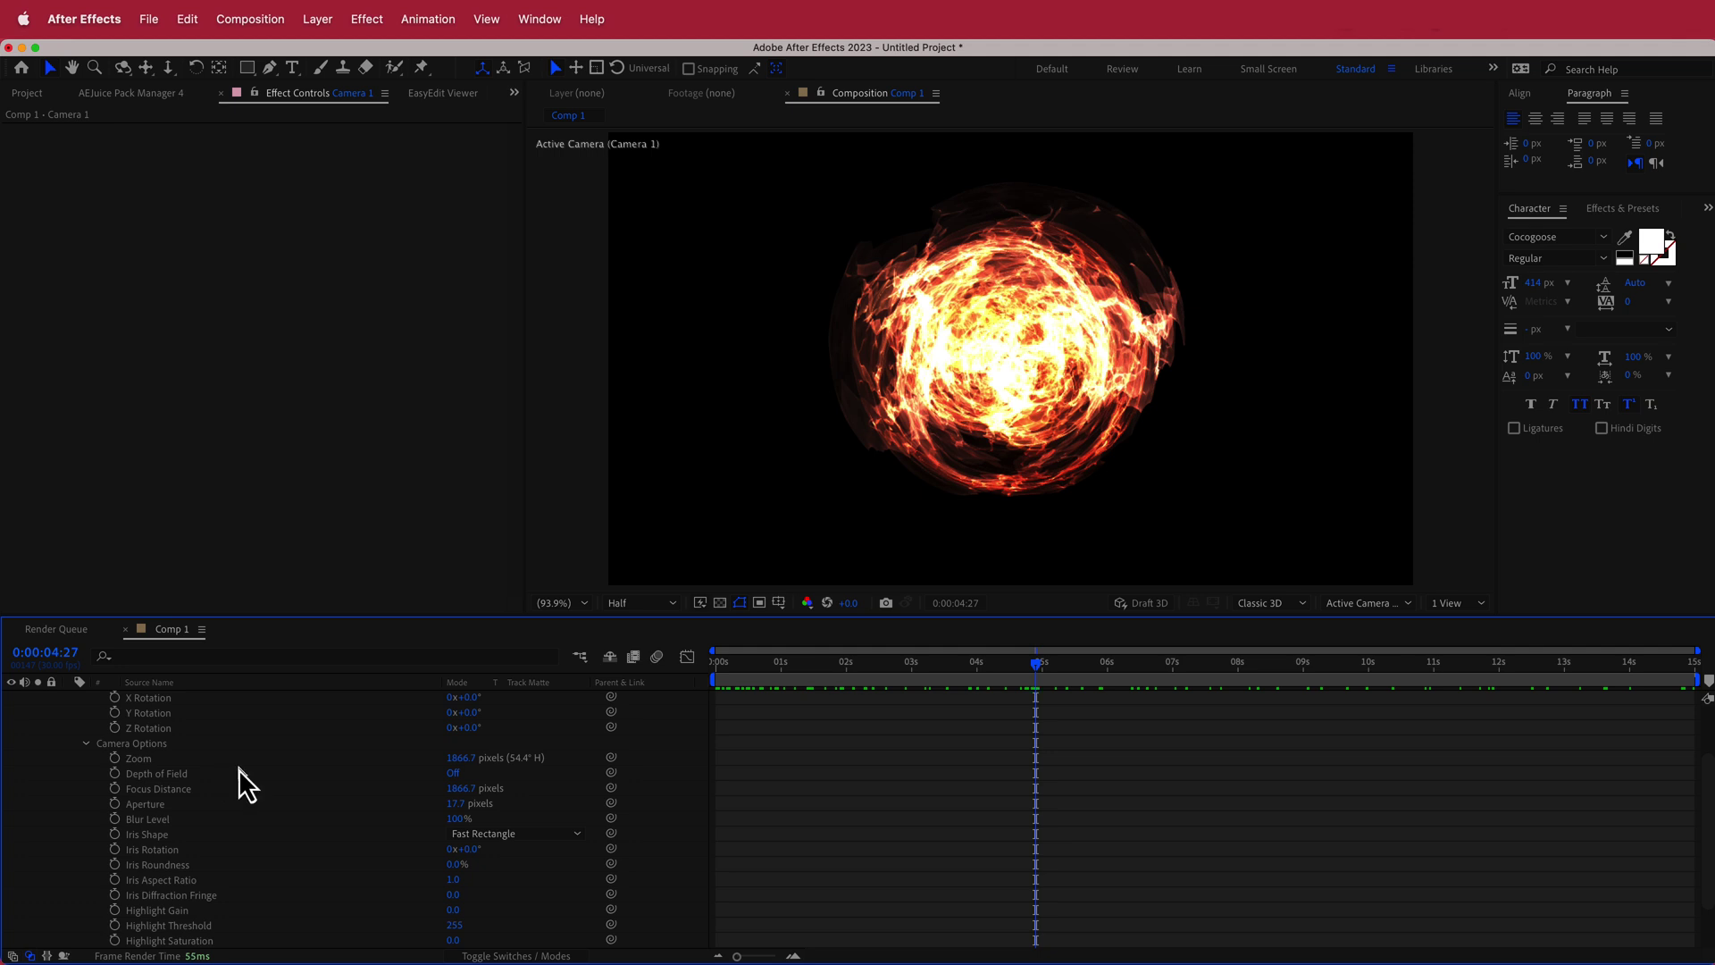
drag(455, 759, 325, 768)
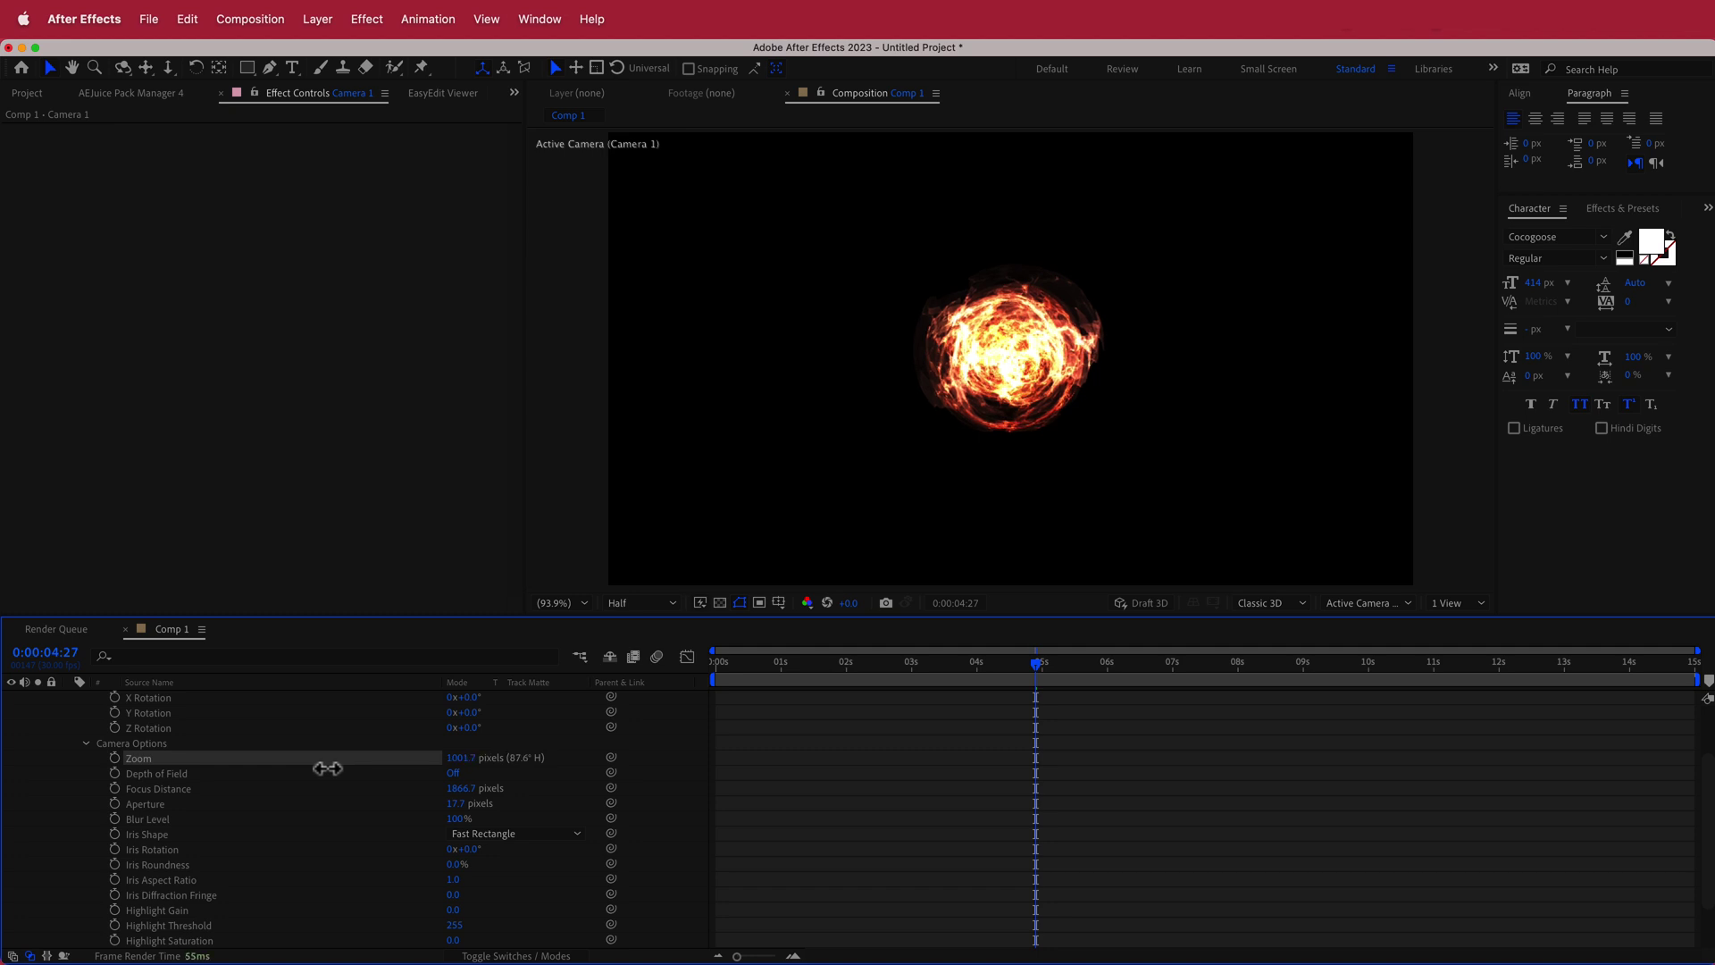
scroll(527, 786, up, 4)
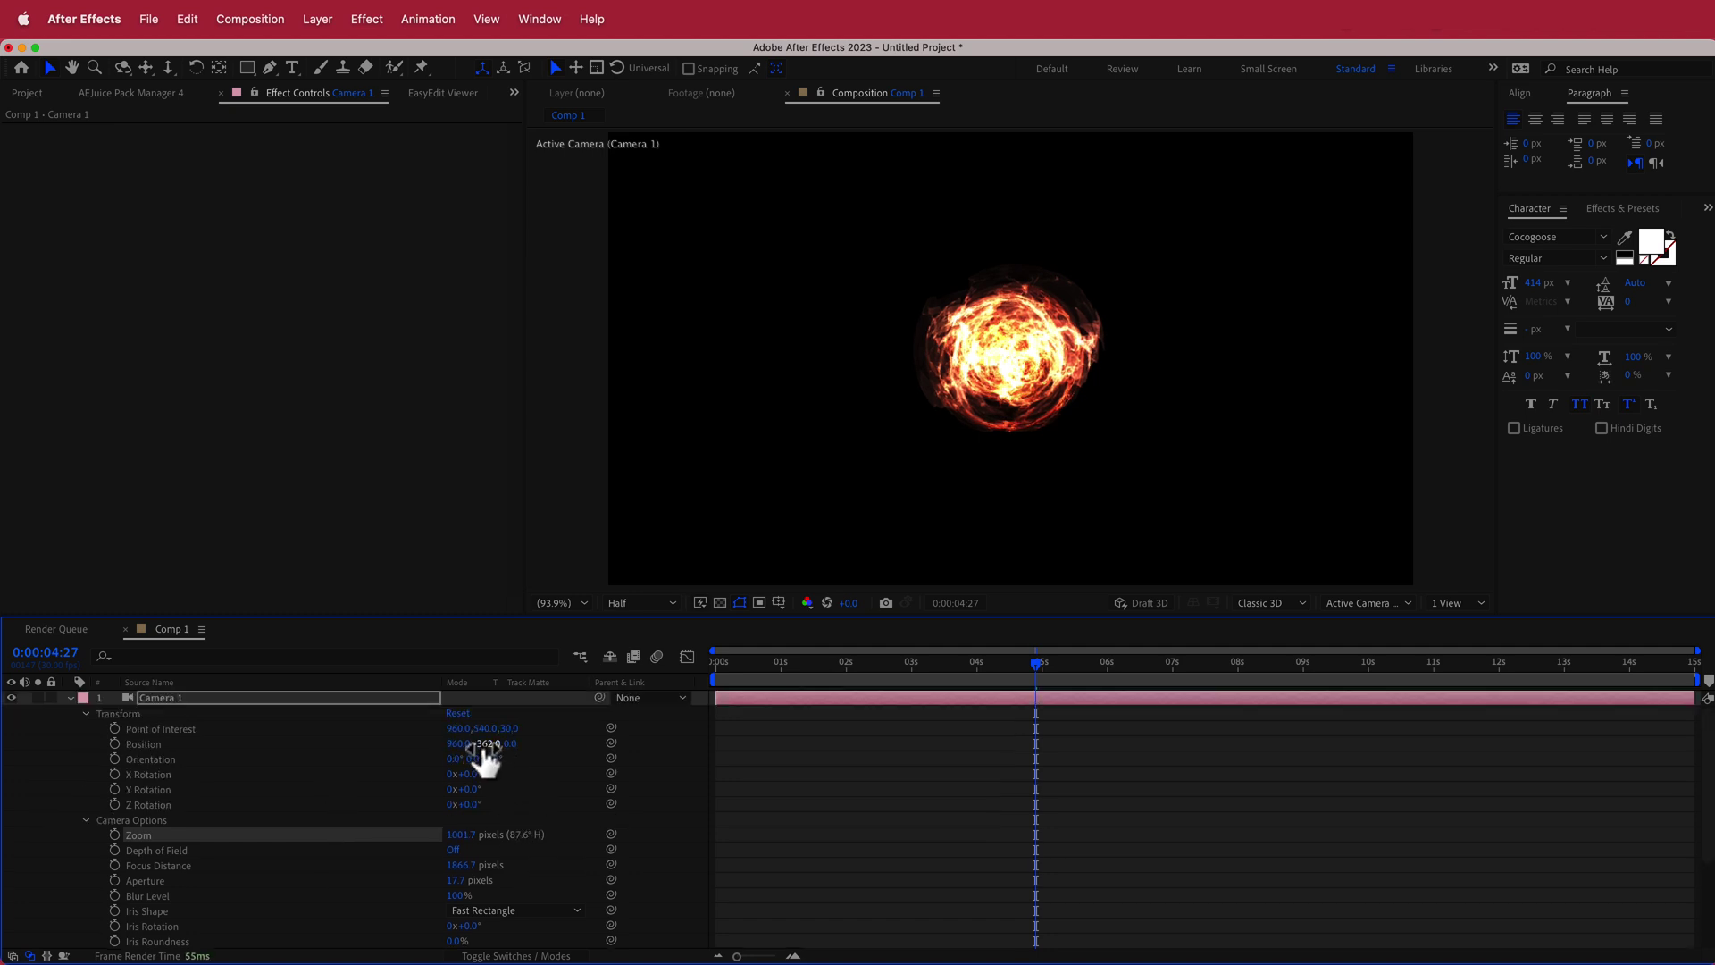
Step: Set Camera 1's Position Y to about 112 and Point of Interest Z to 62, then preview back to 0:00:01:07
drag(487, 744, 919, 727)
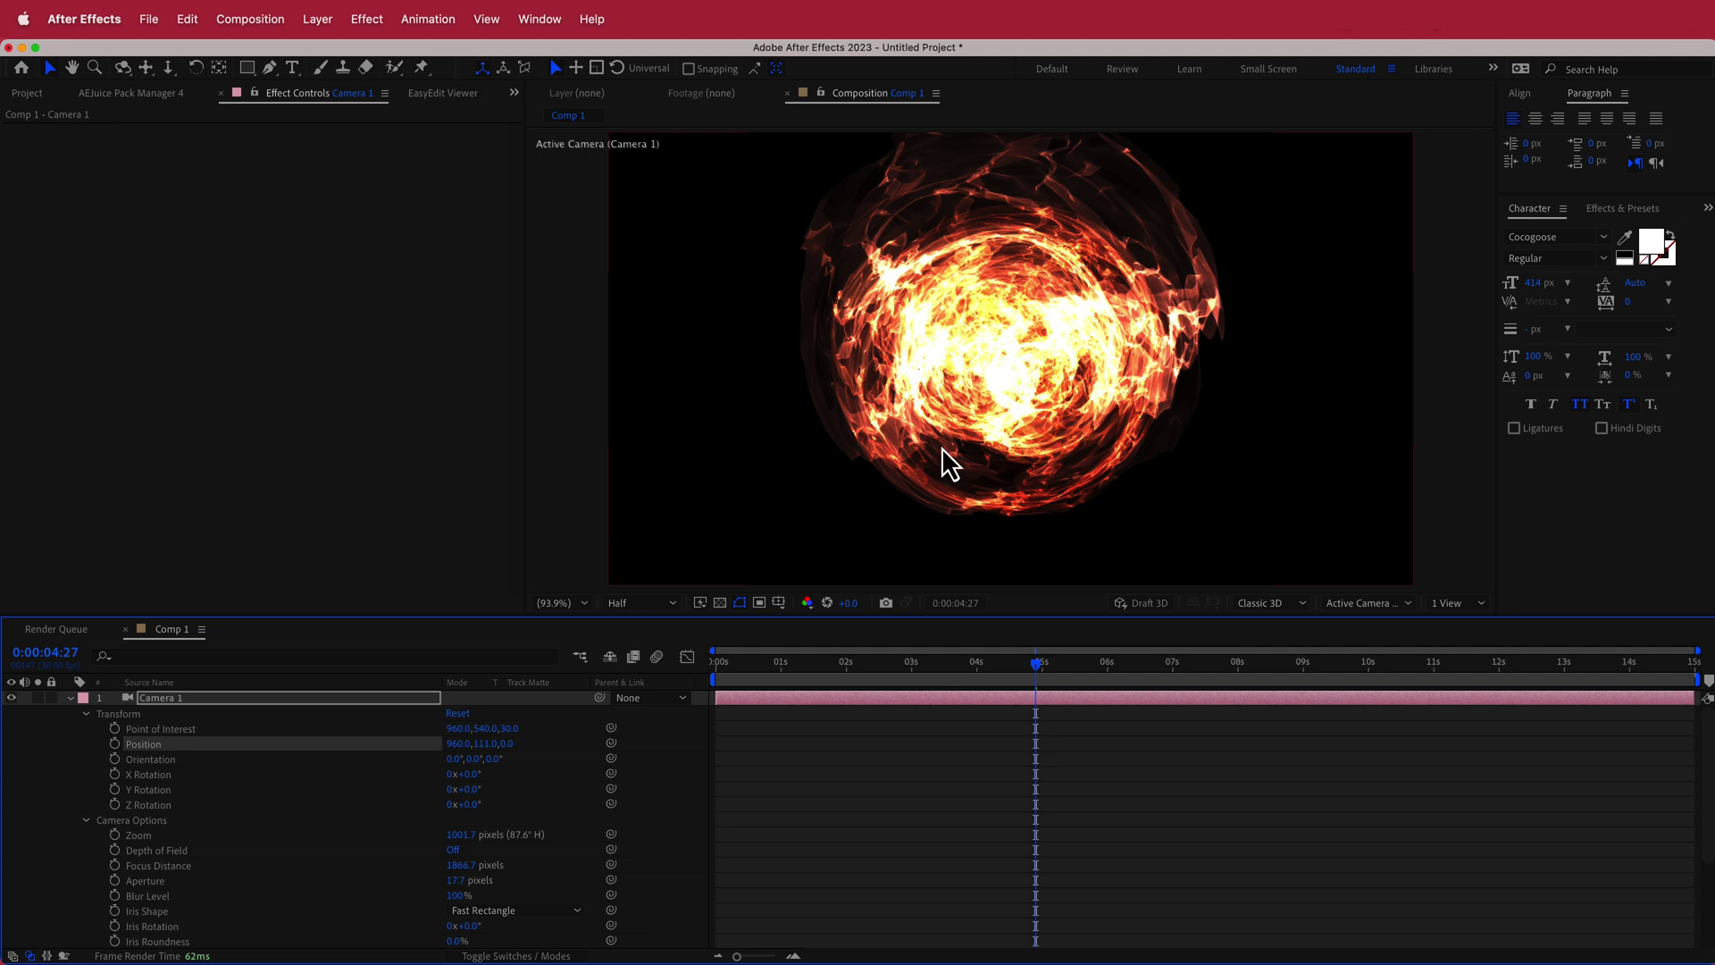
drag(515, 728, 536, 728)
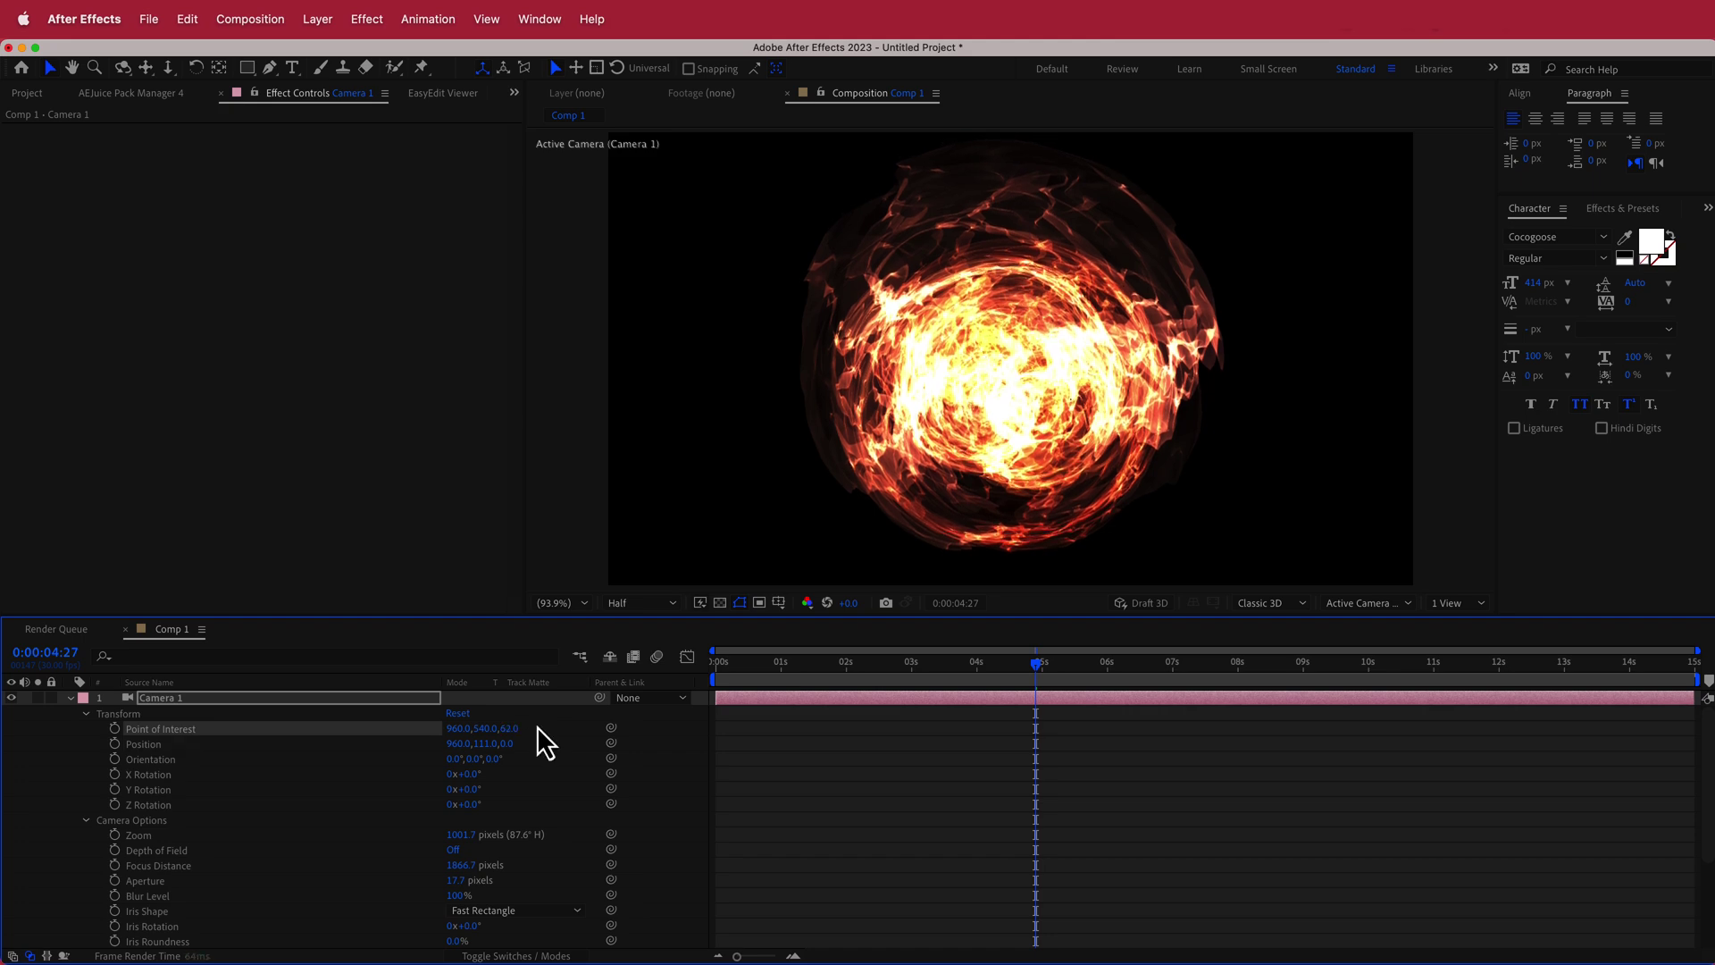
drag(1036, 664, 800, 677)
Step: Reduce Camera 1's Zoom to about 869.7 pixels and preview the animation across the timeline
drag(465, 835, 338, 835)
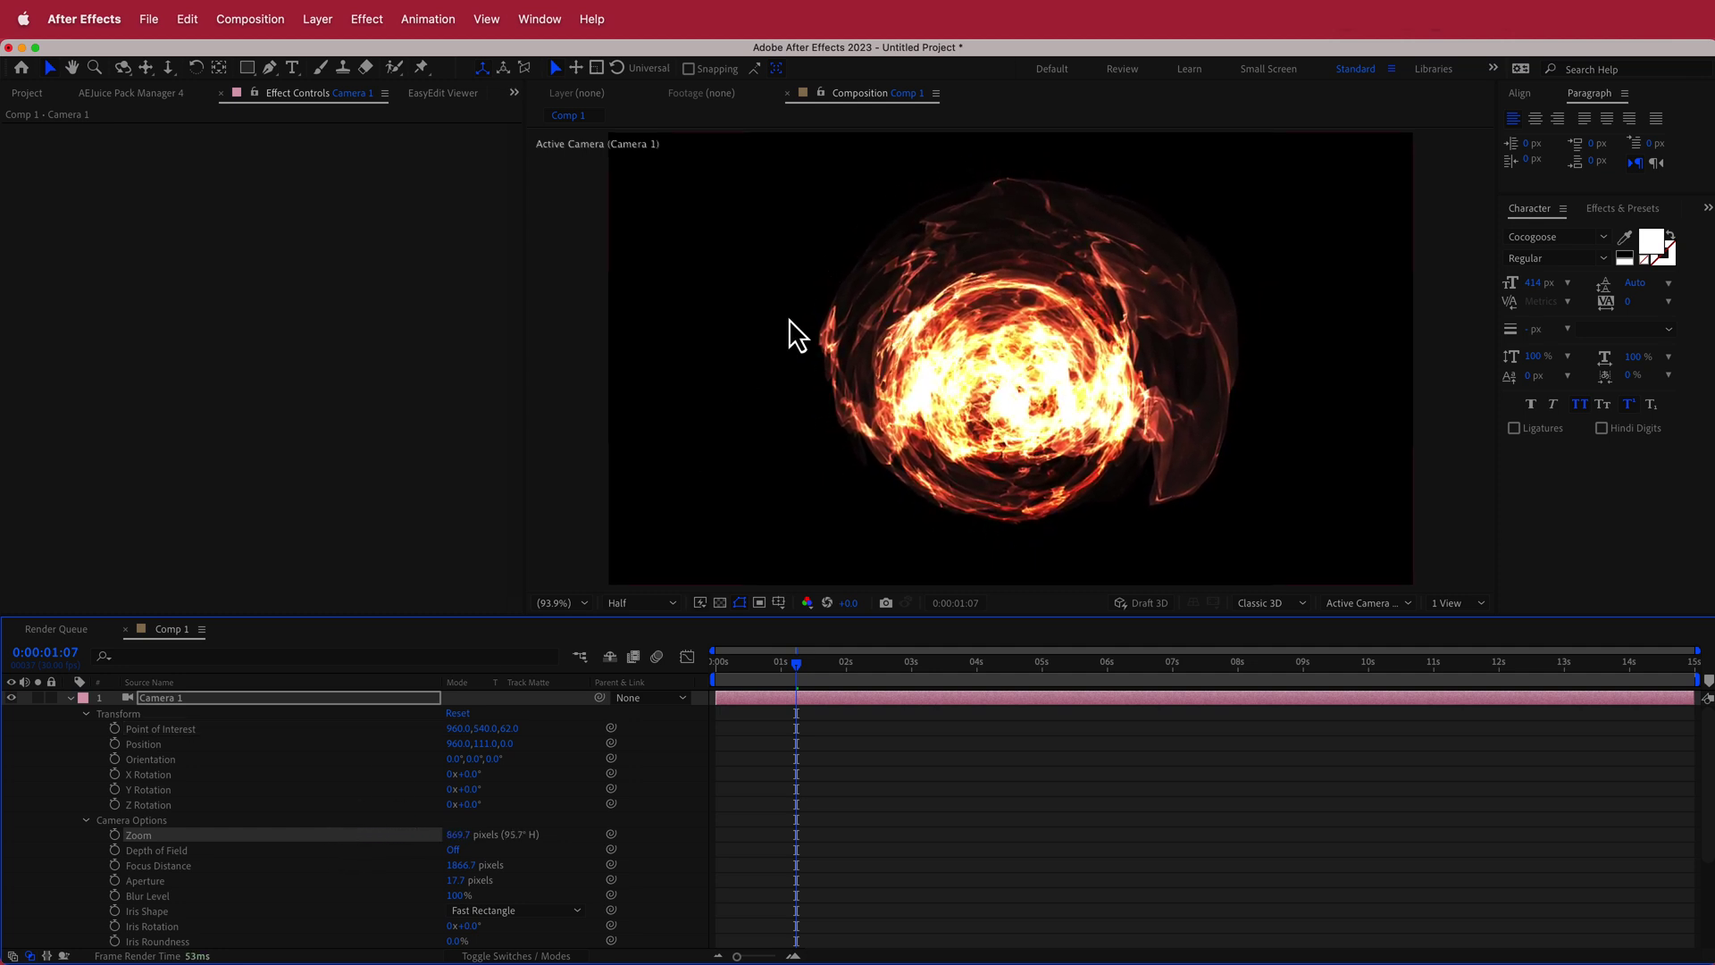
drag(795, 664, 1575, 663)
drag(1464, 659, 724, 755)
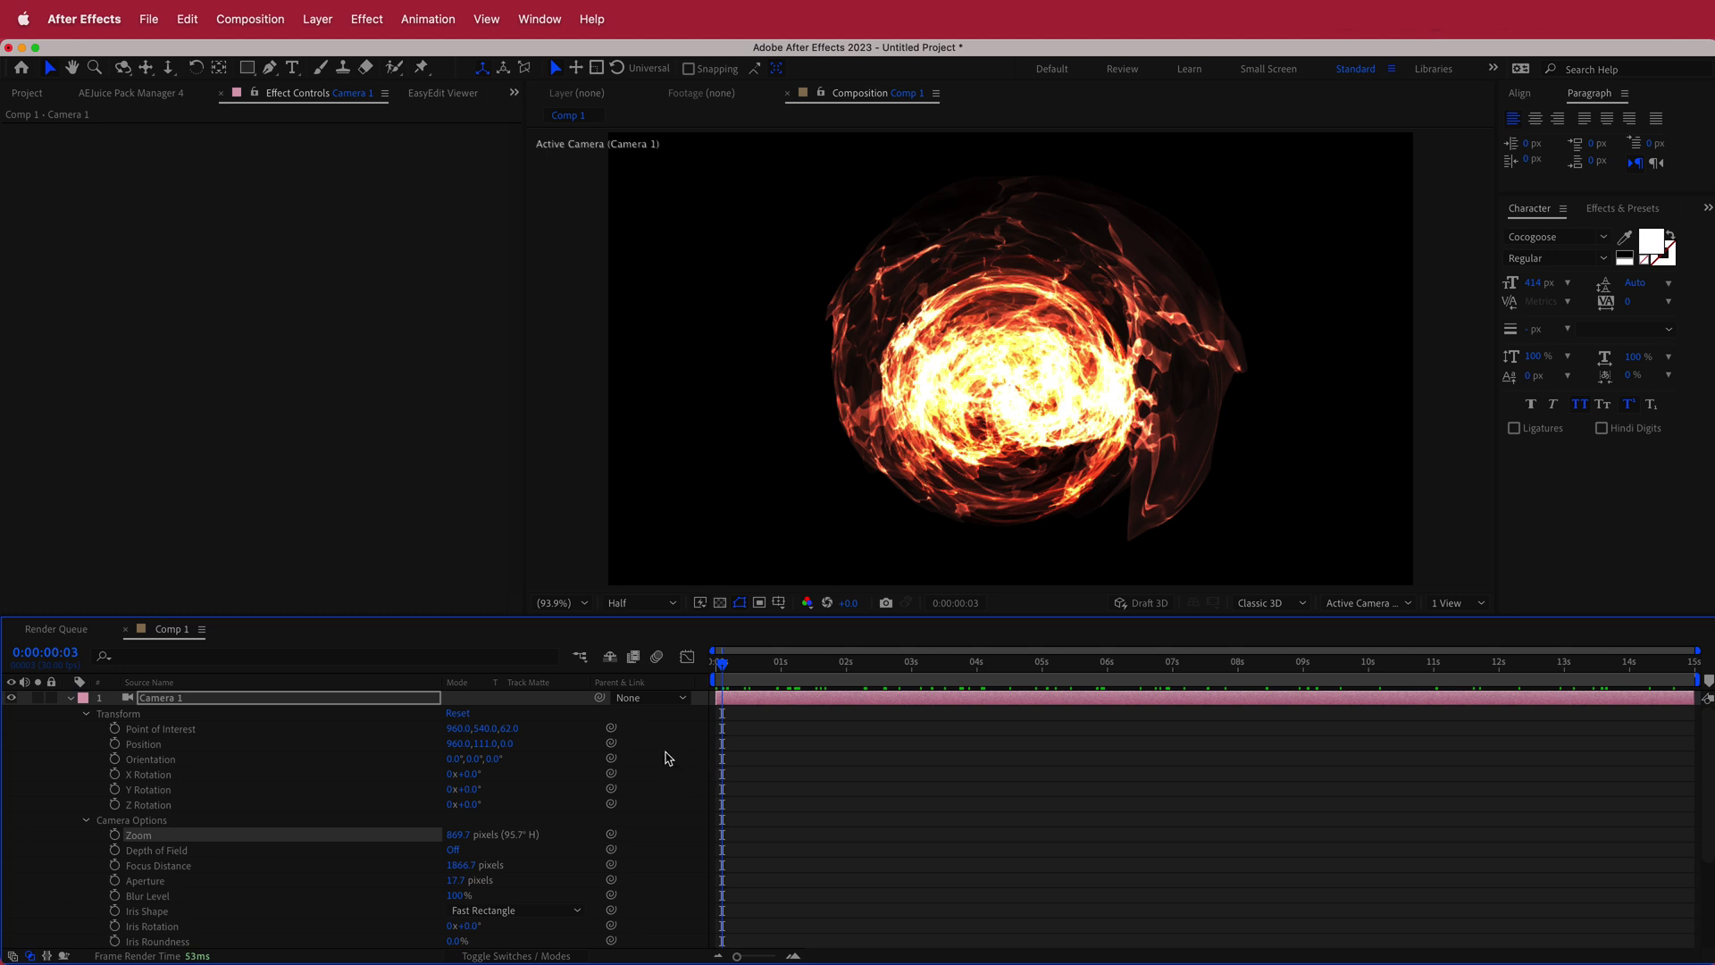
drag(723, 666, 717, 669)
scroll(536, 839, down, 2)
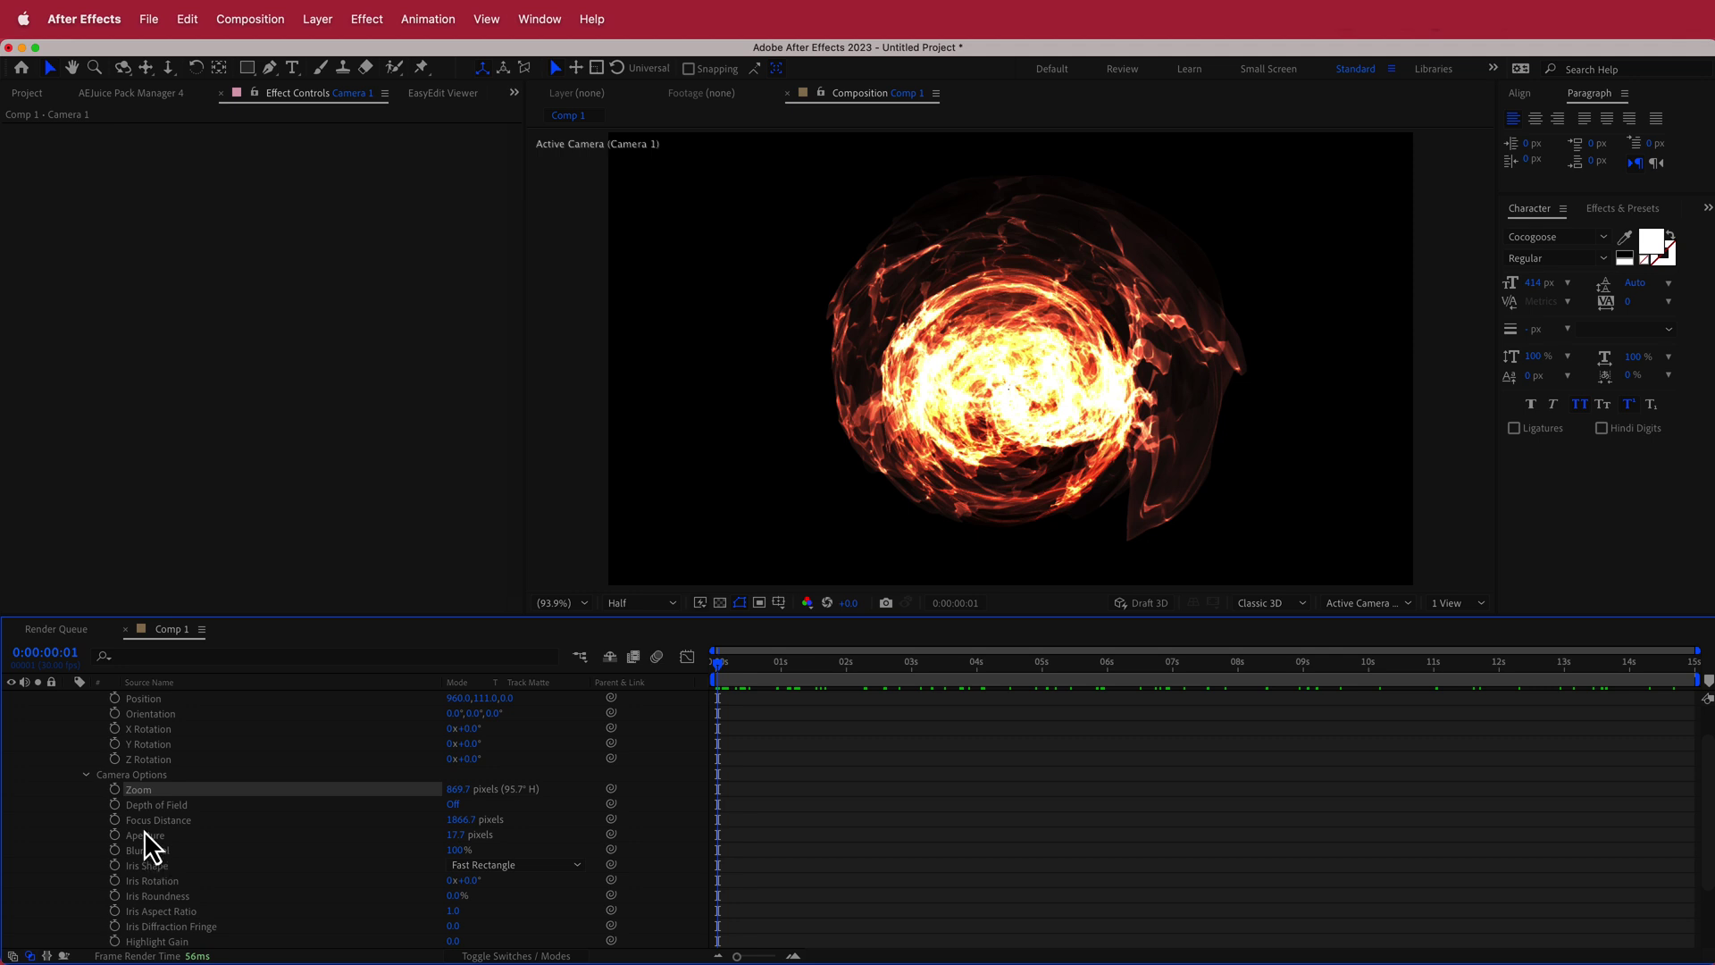
scroll(212, 851, down, 3)
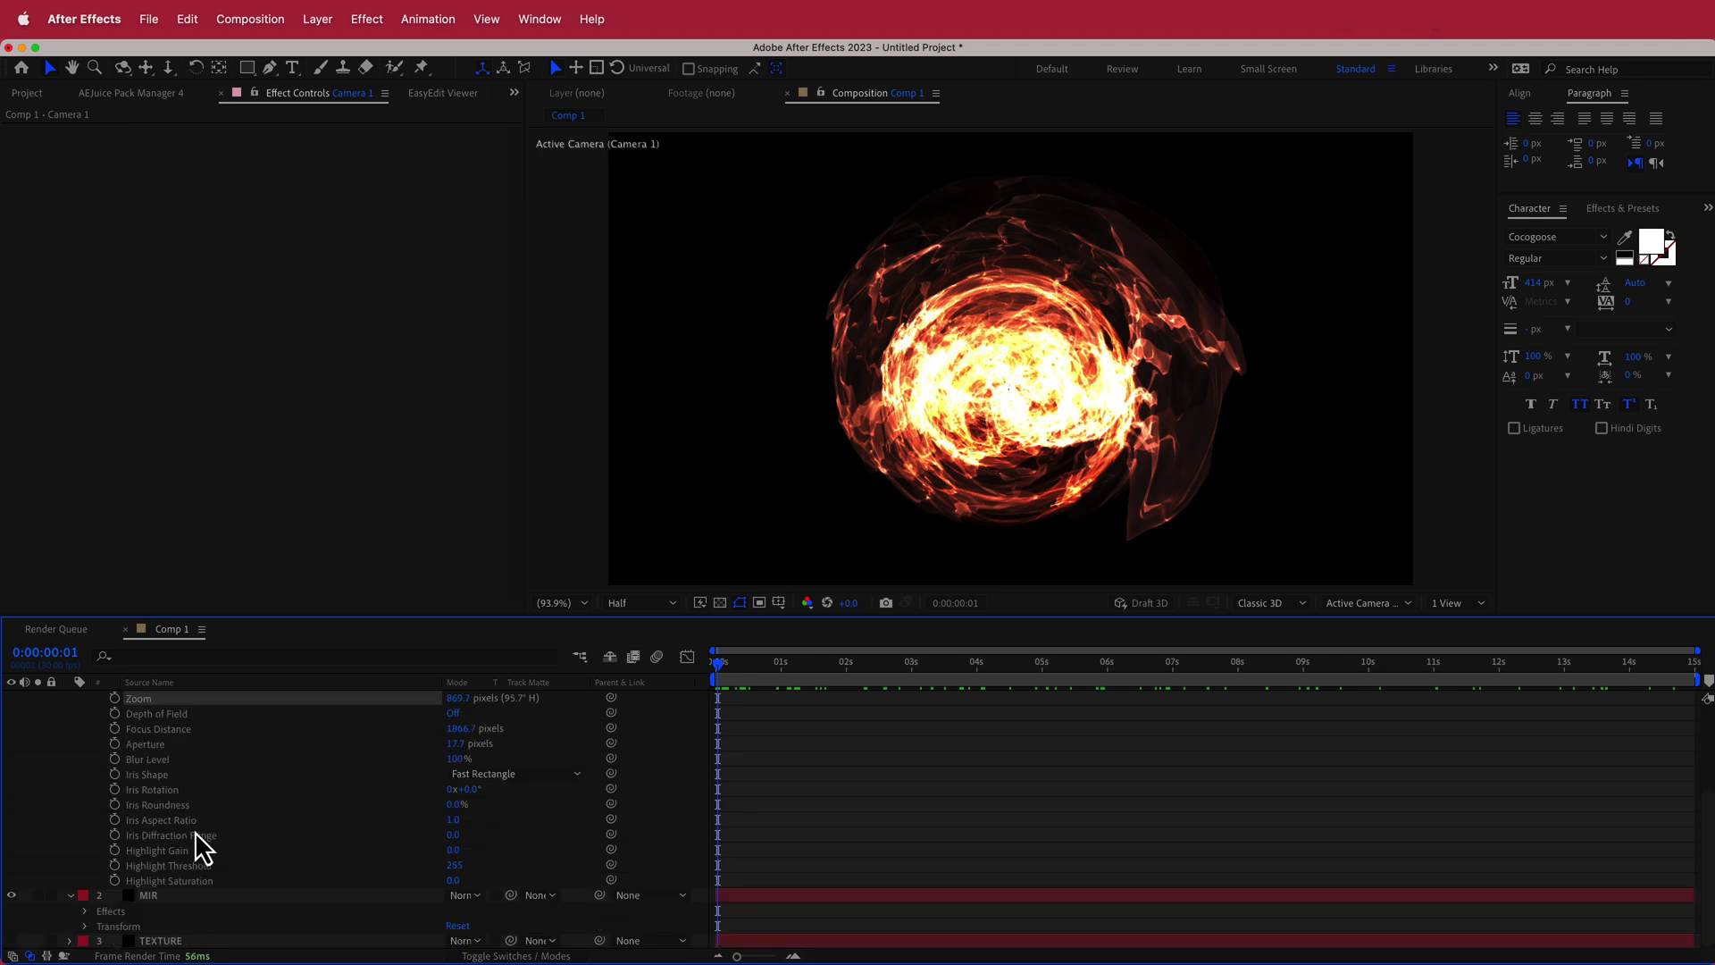
scroll(223, 836, up, 3)
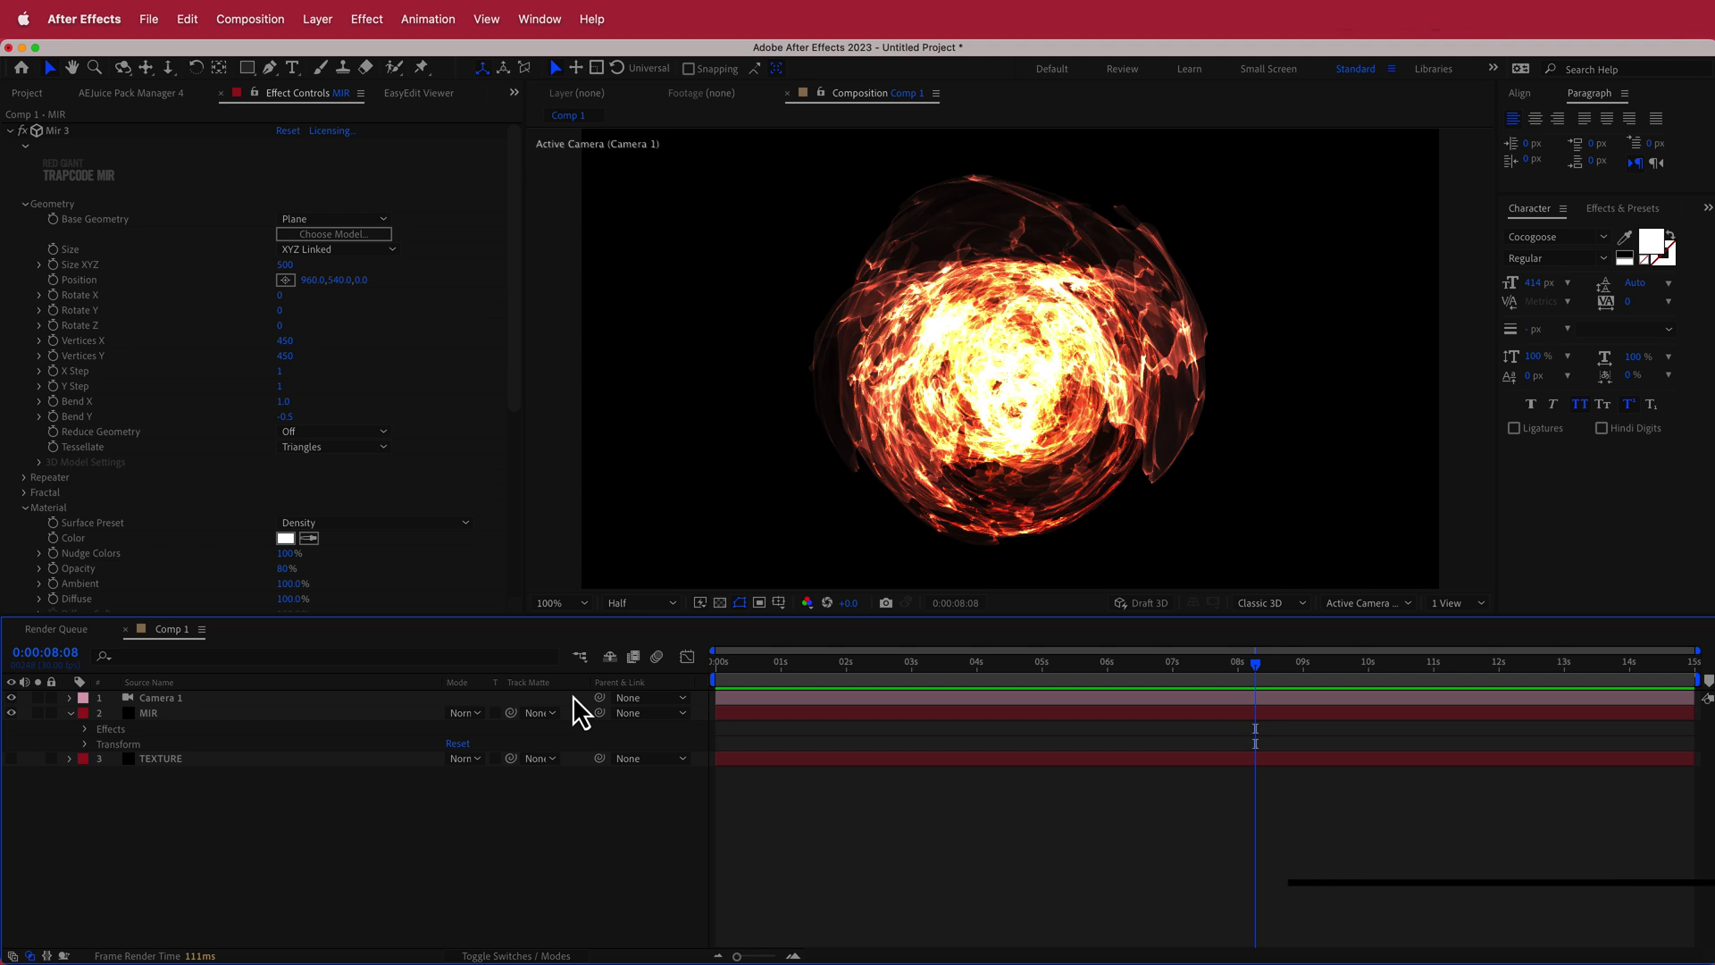
Step: Start creating a new light layer in Comp 1
right_click(572, 701)
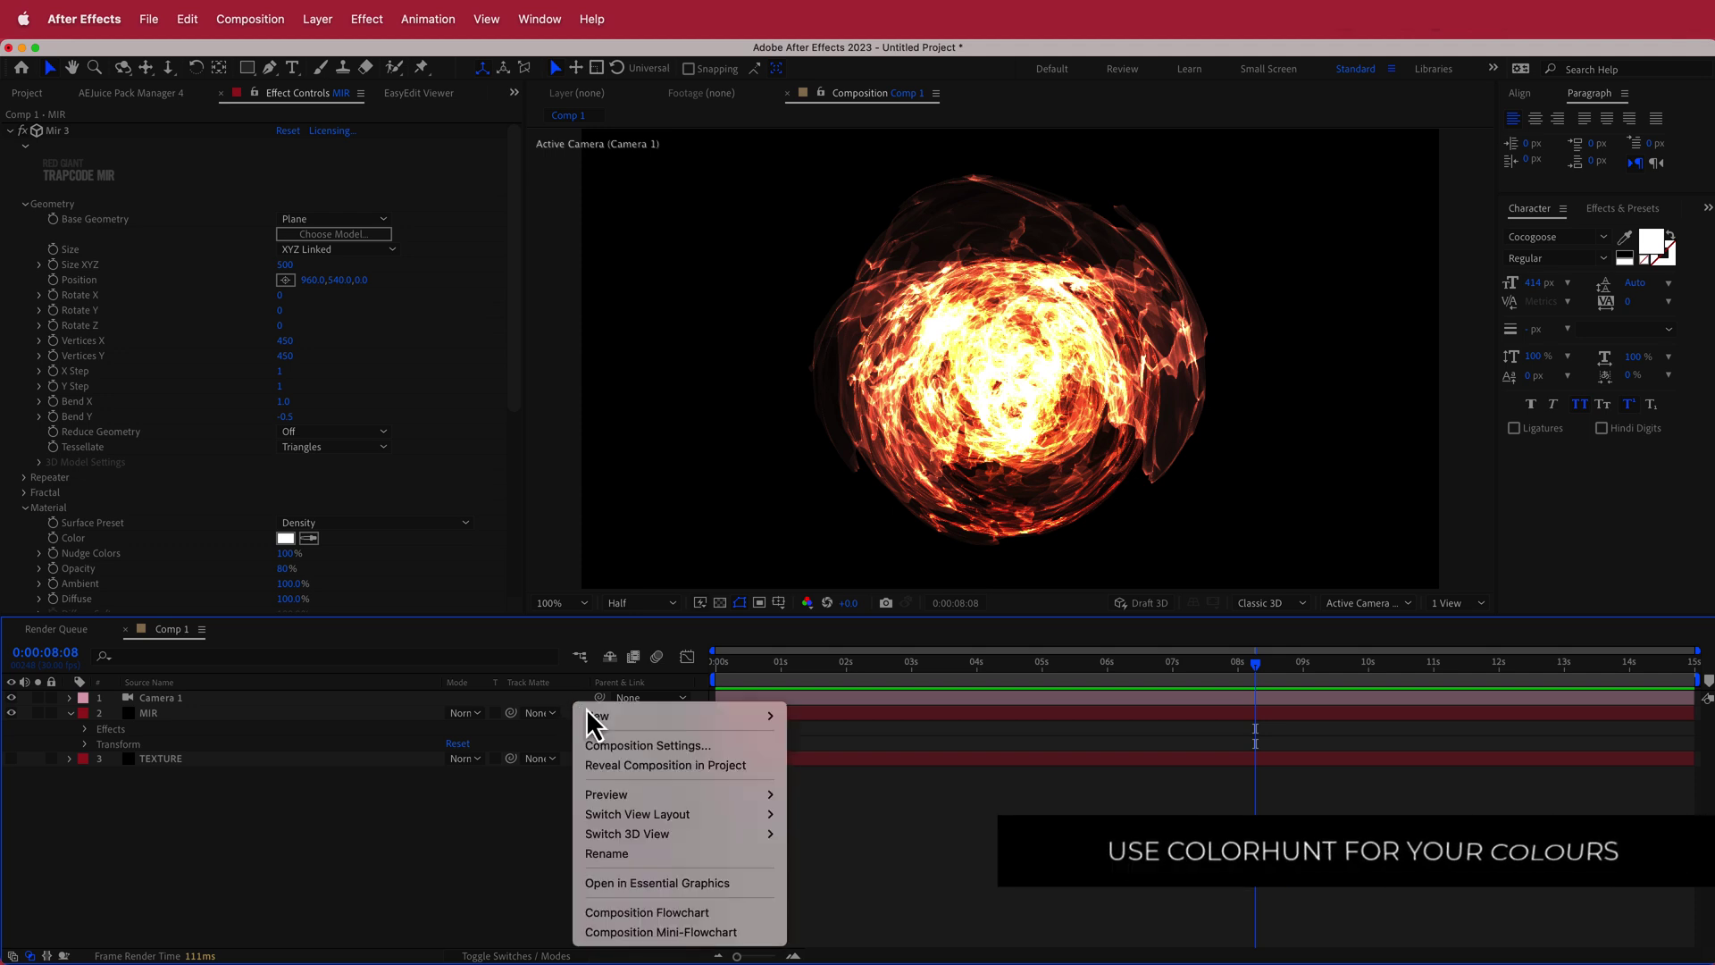
mouse_move(633, 717)
click(844, 782)
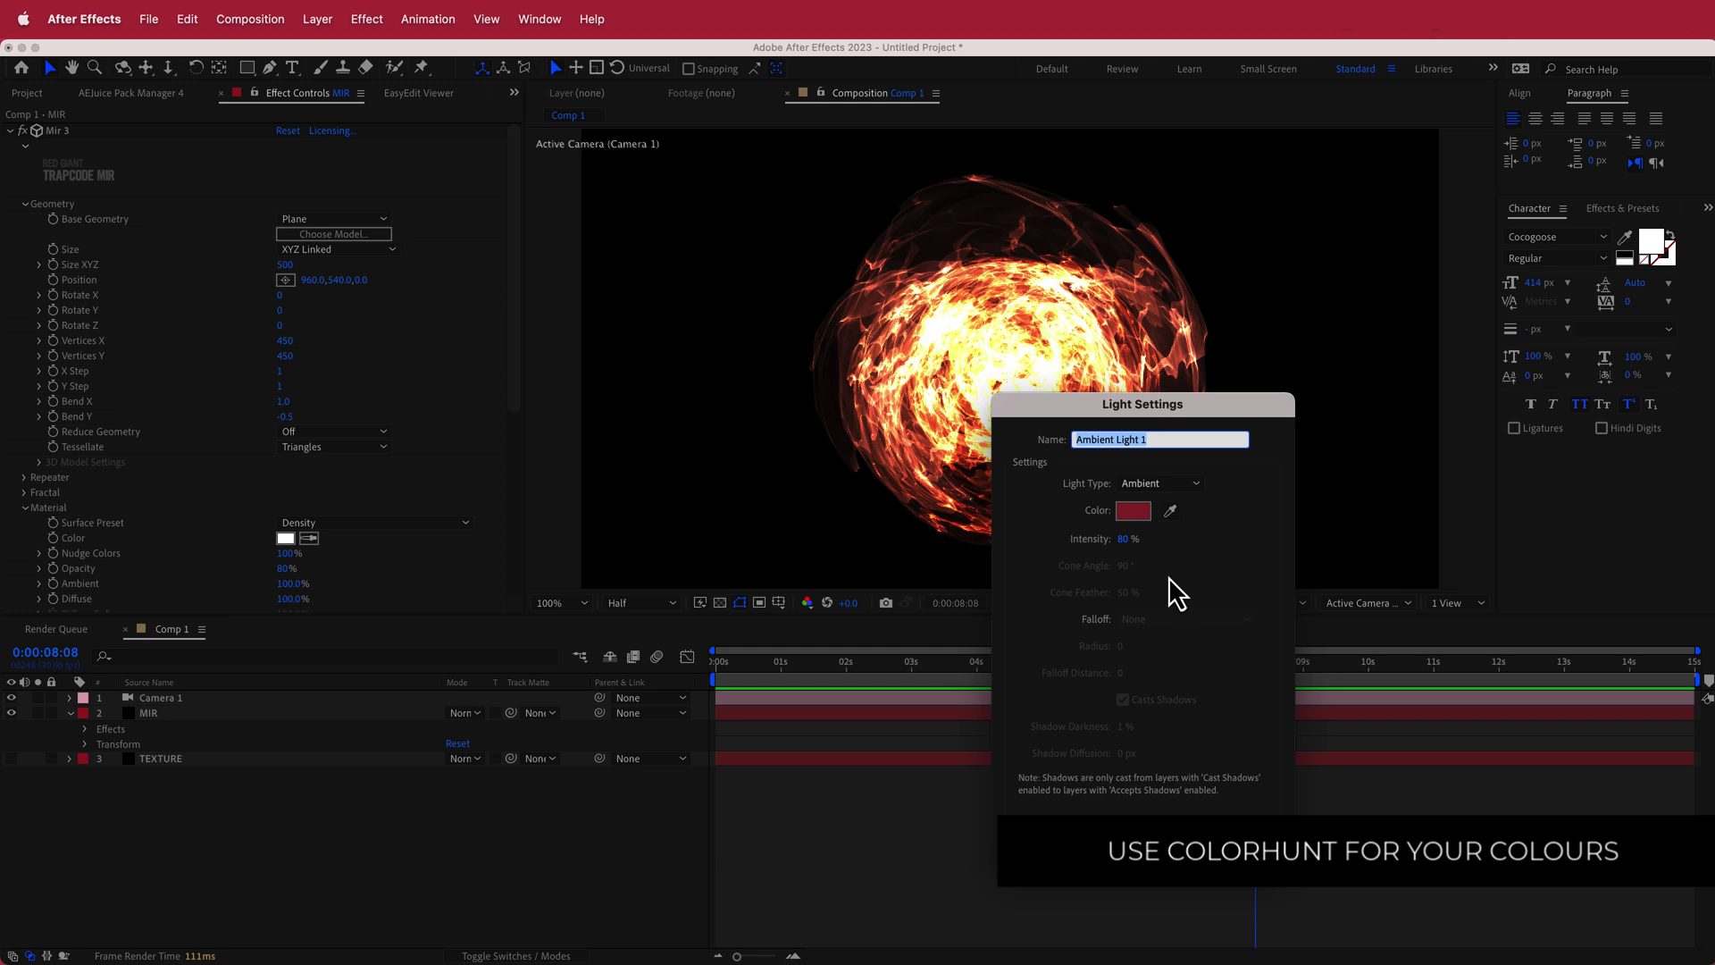
Step: Switch to Color Hunt, pick the dark red swatch from the beige-to-purple palette, and return to After Effects
key(super+Tab)
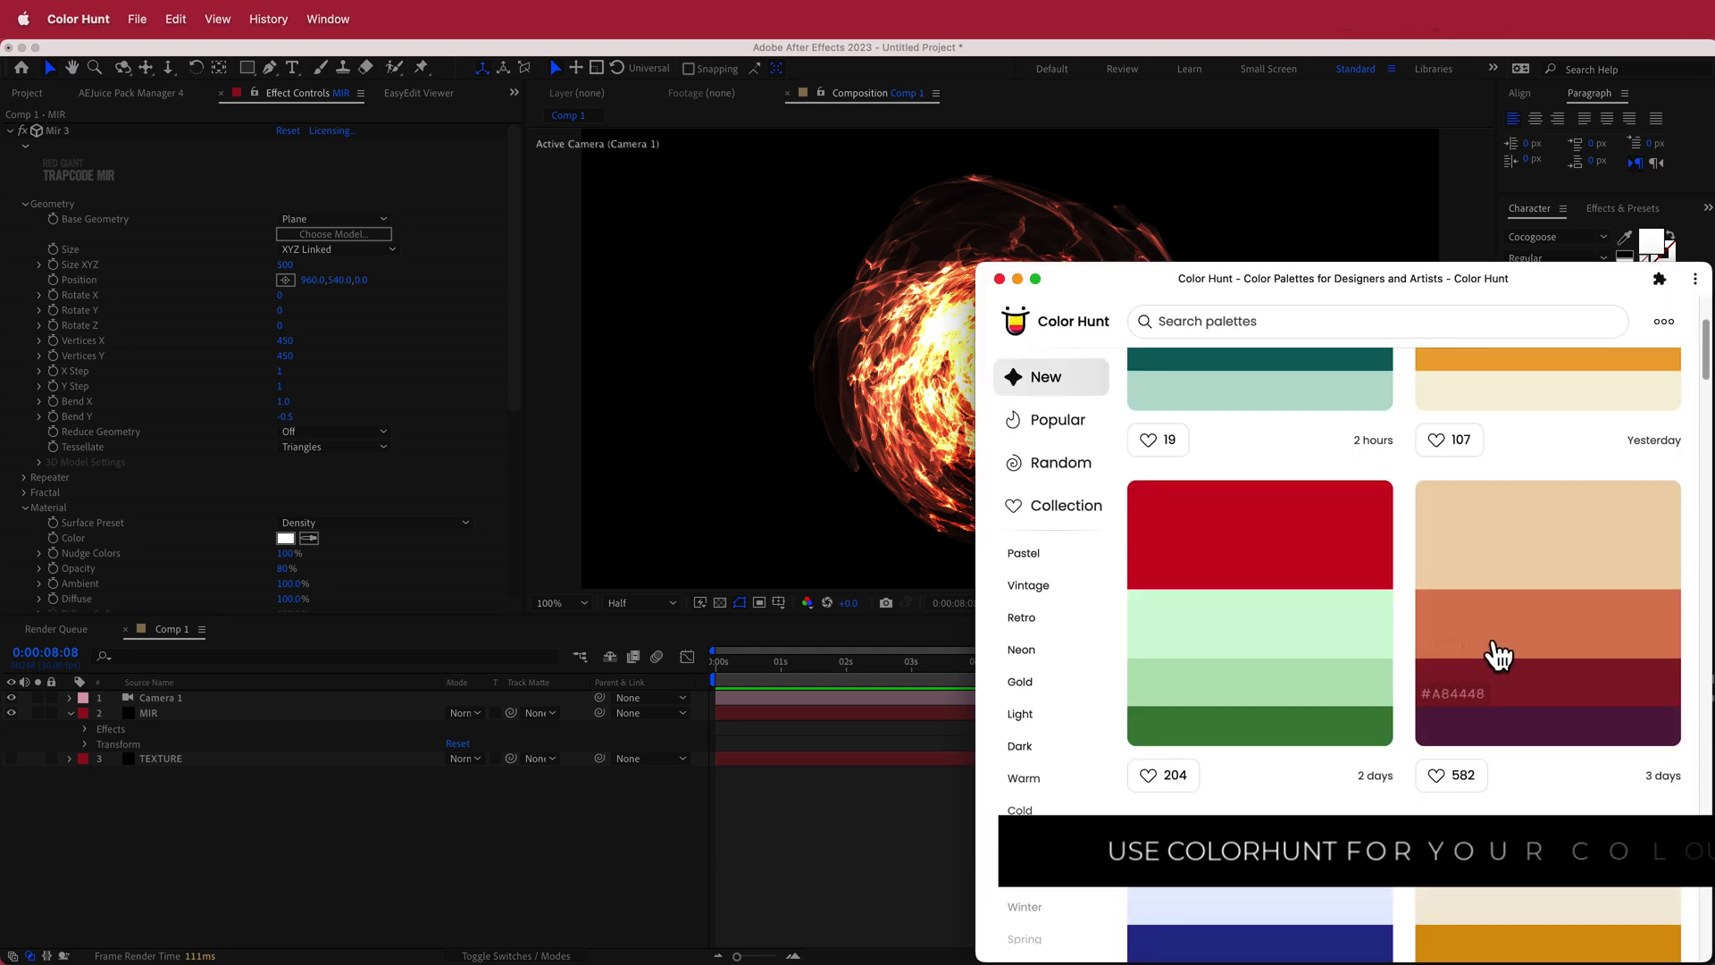
click(1454, 709)
click(938, 846)
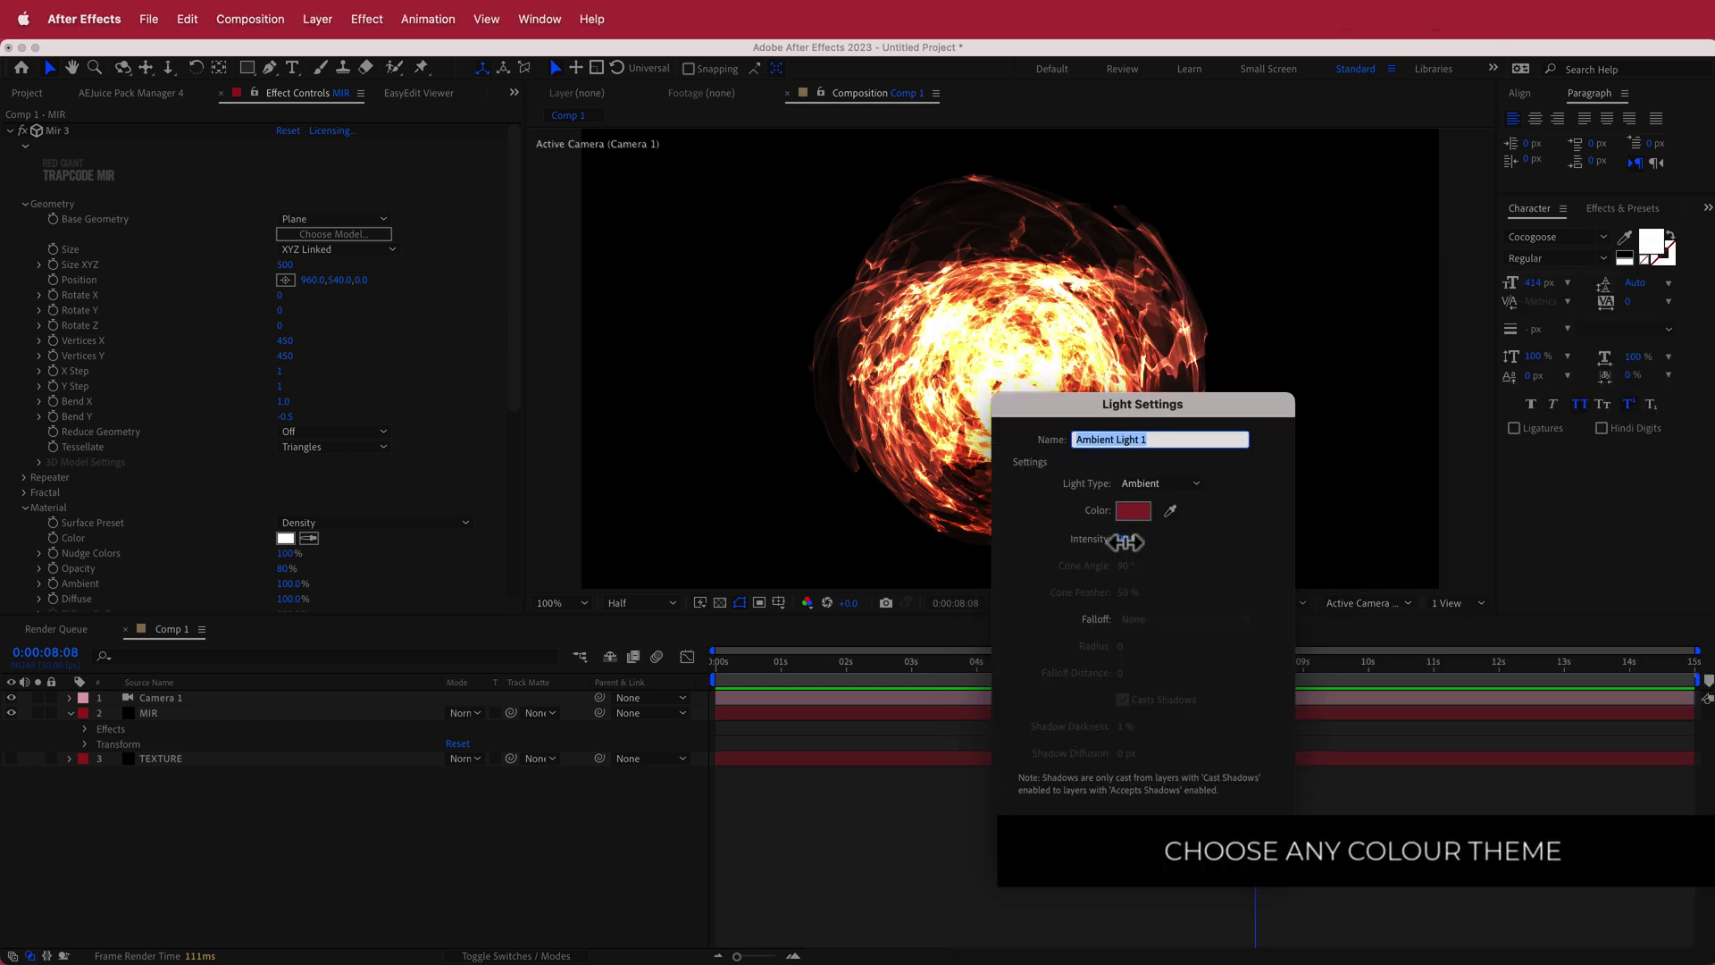
Step: Create the light as Ambient in dark red with an intensity of 82%
drag(1127, 542, 1134, 541)
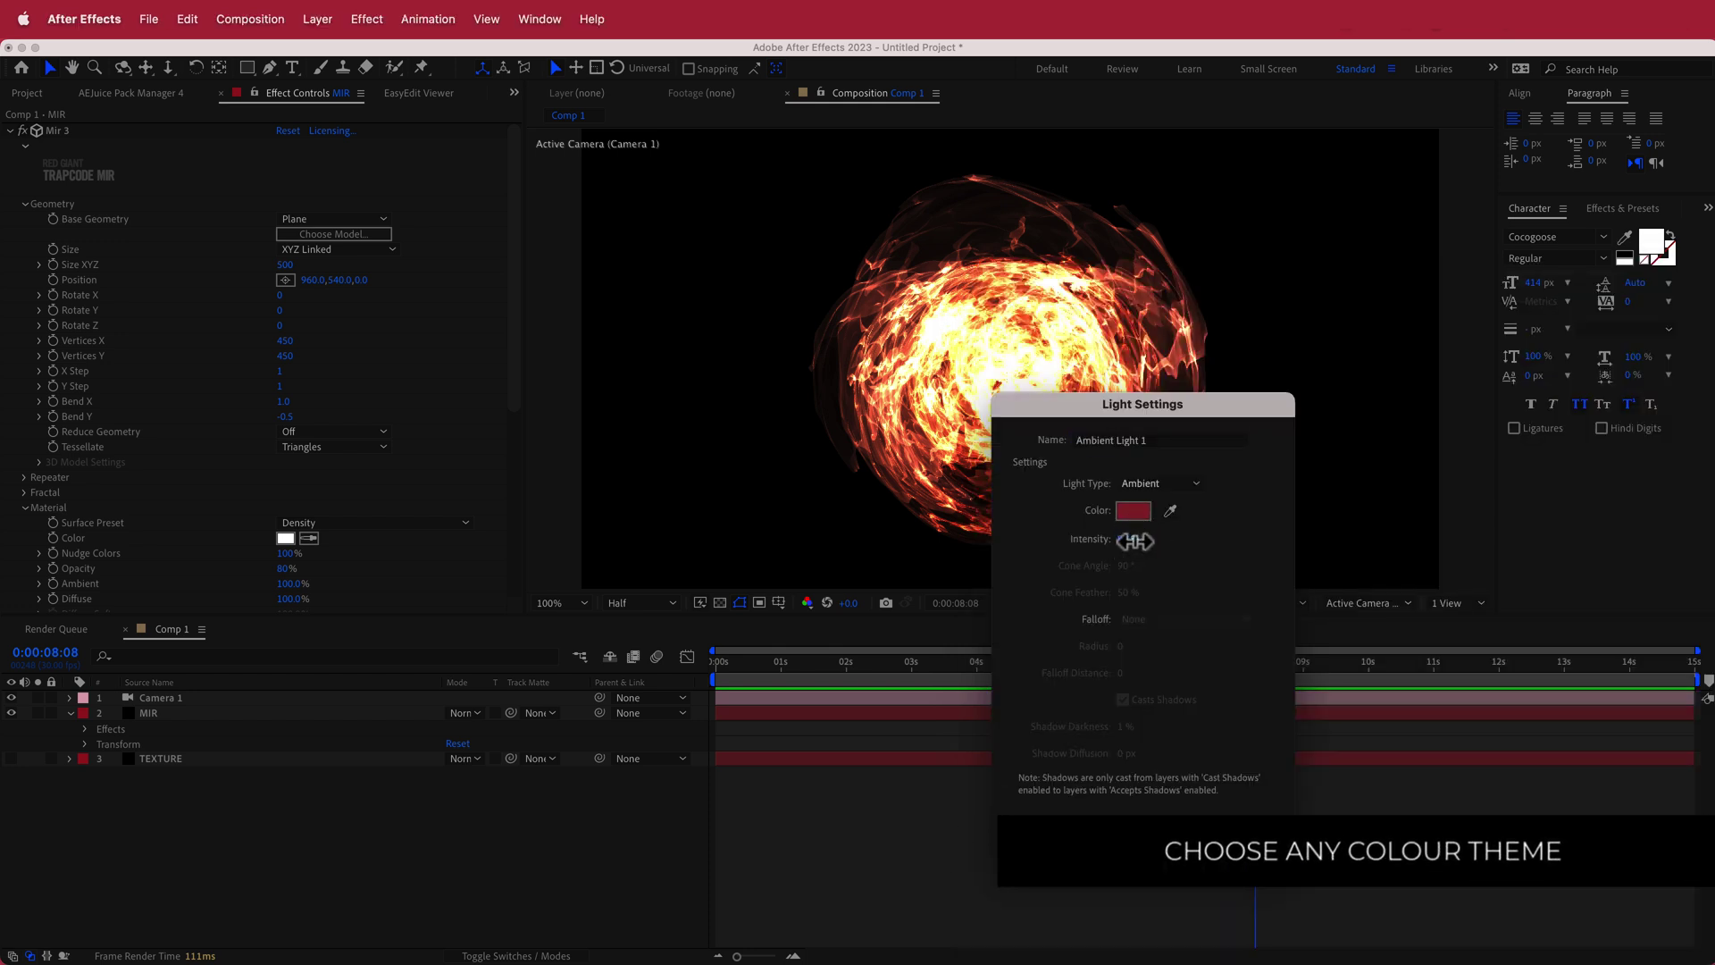
click(1147, 487)
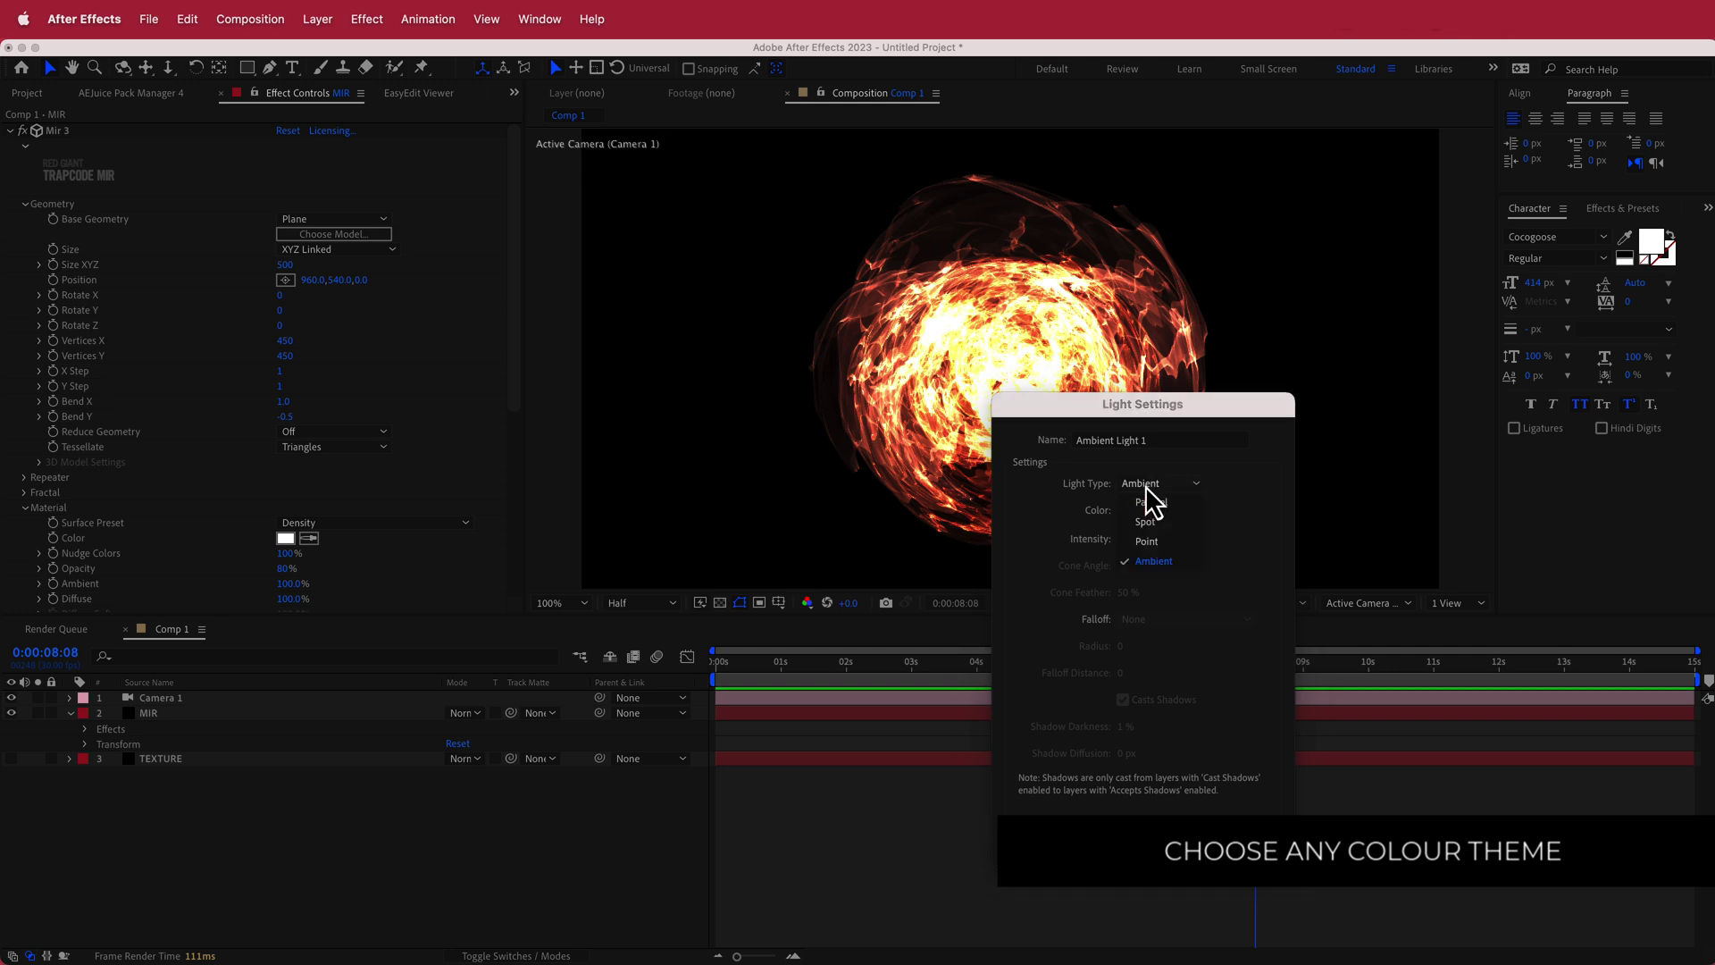
click(1152, 563)
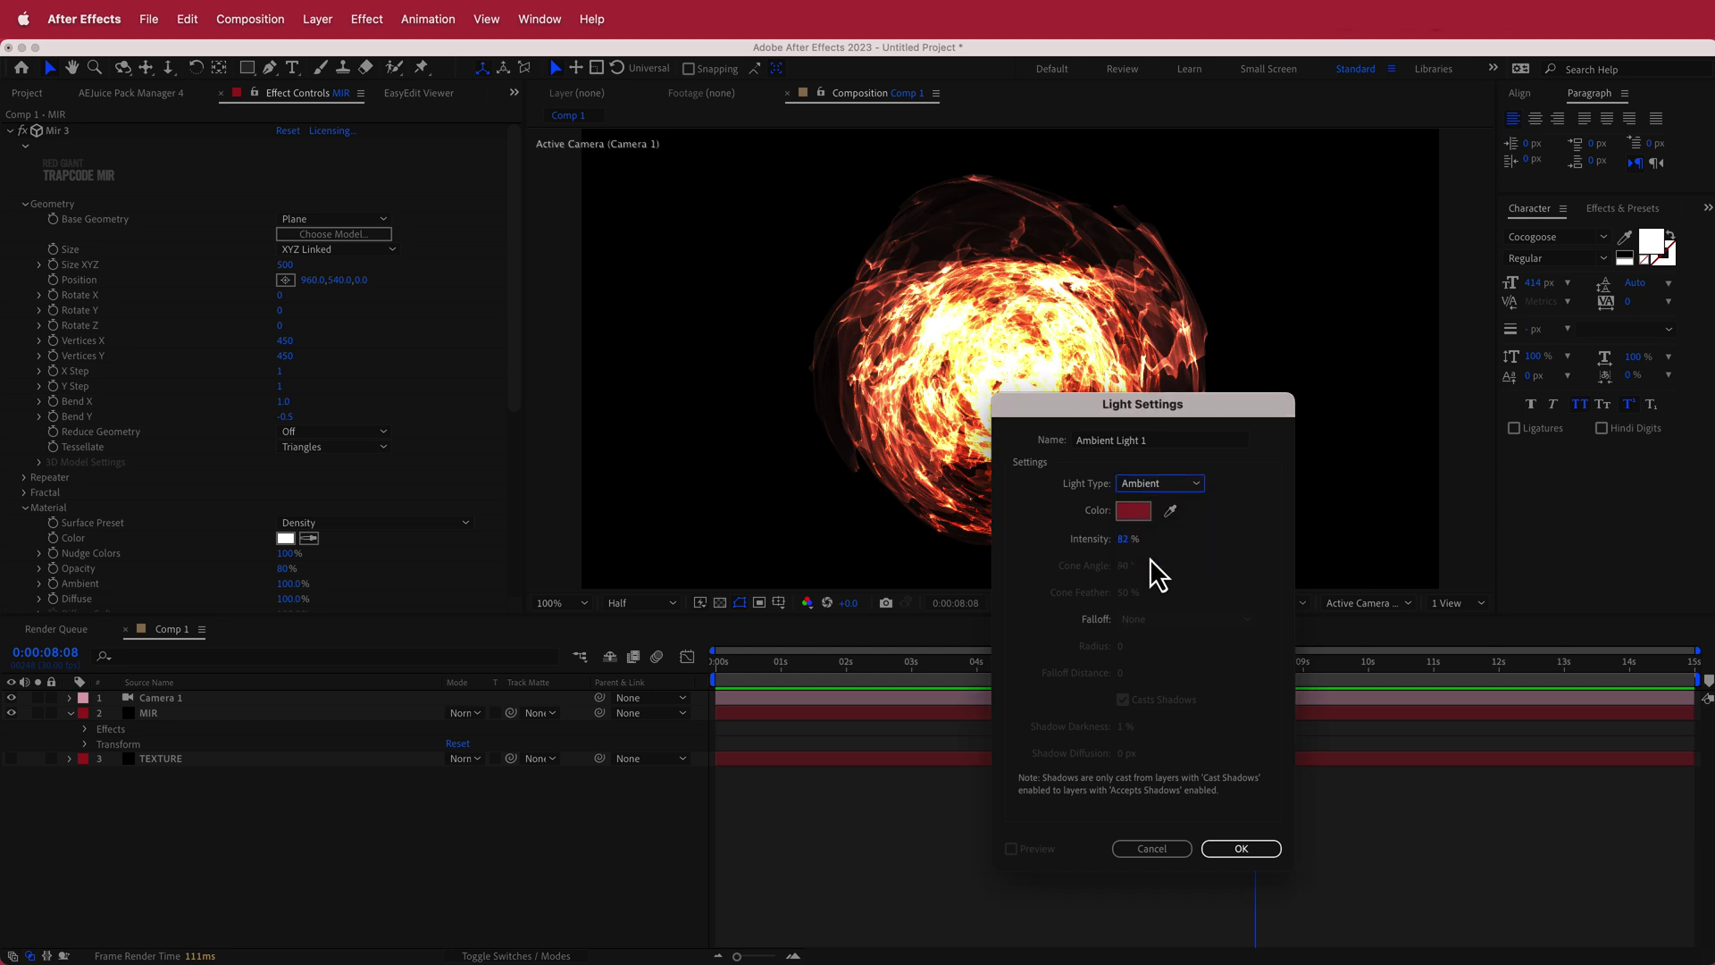
click(1243, 850)
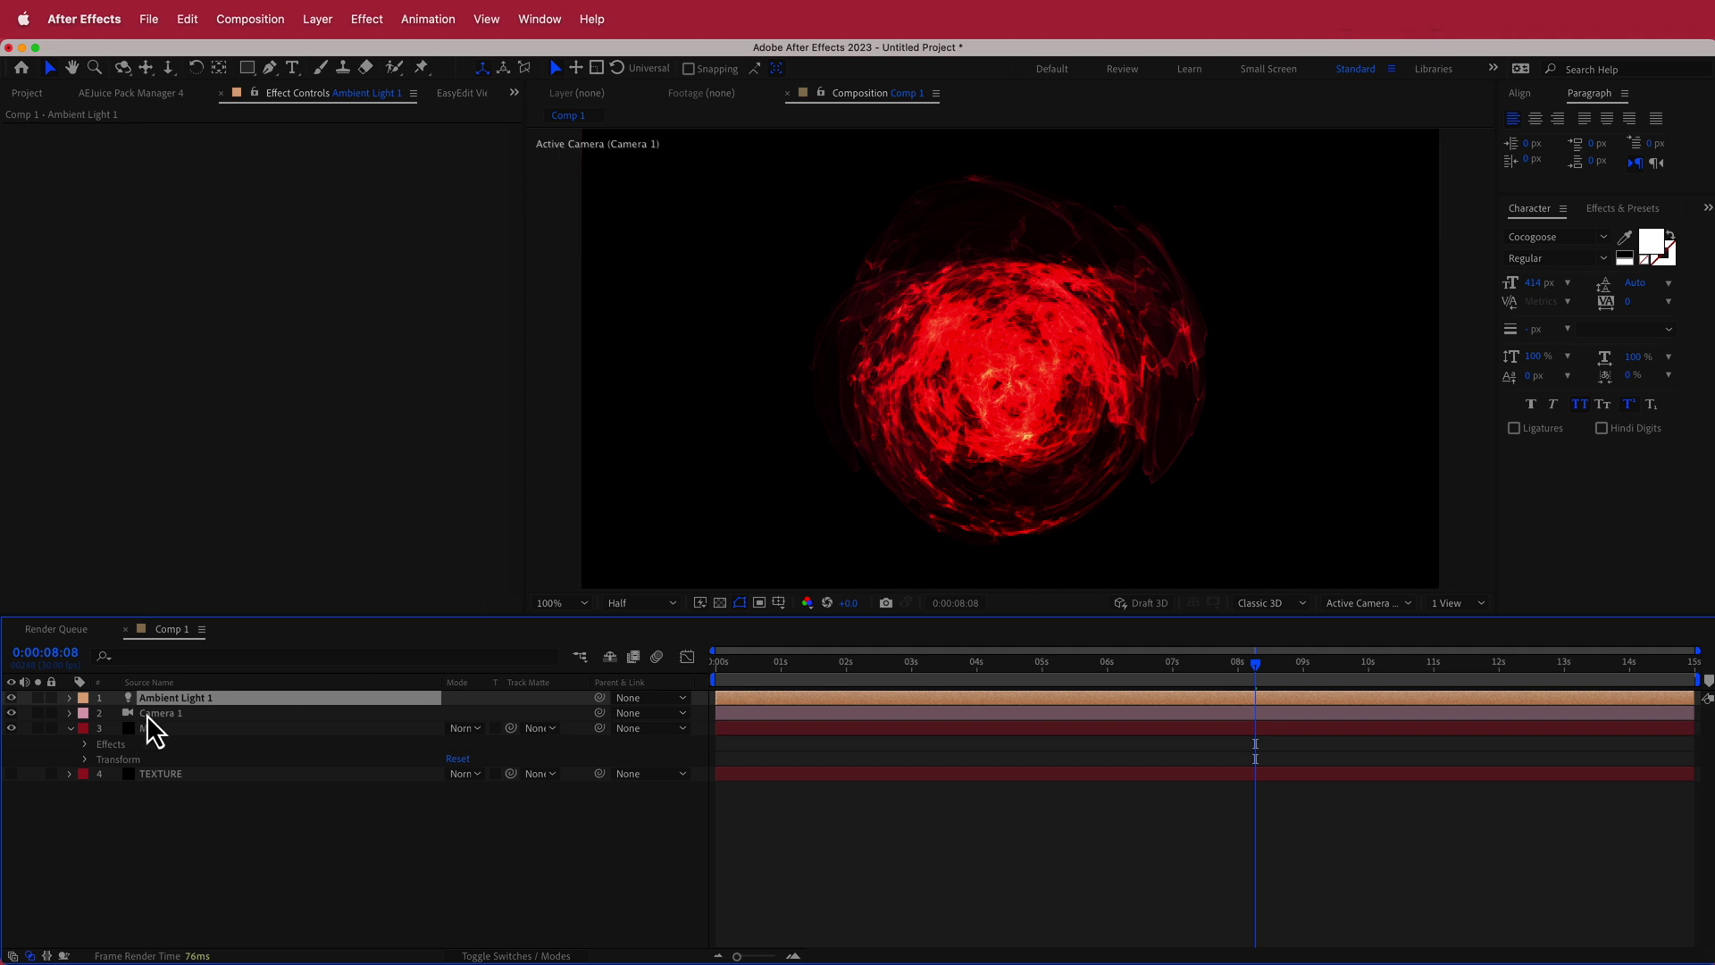
Step: Expand the ambient light's options, raise its Intensity to 130%, and preview an earlier point in the animation
click(72, 699)
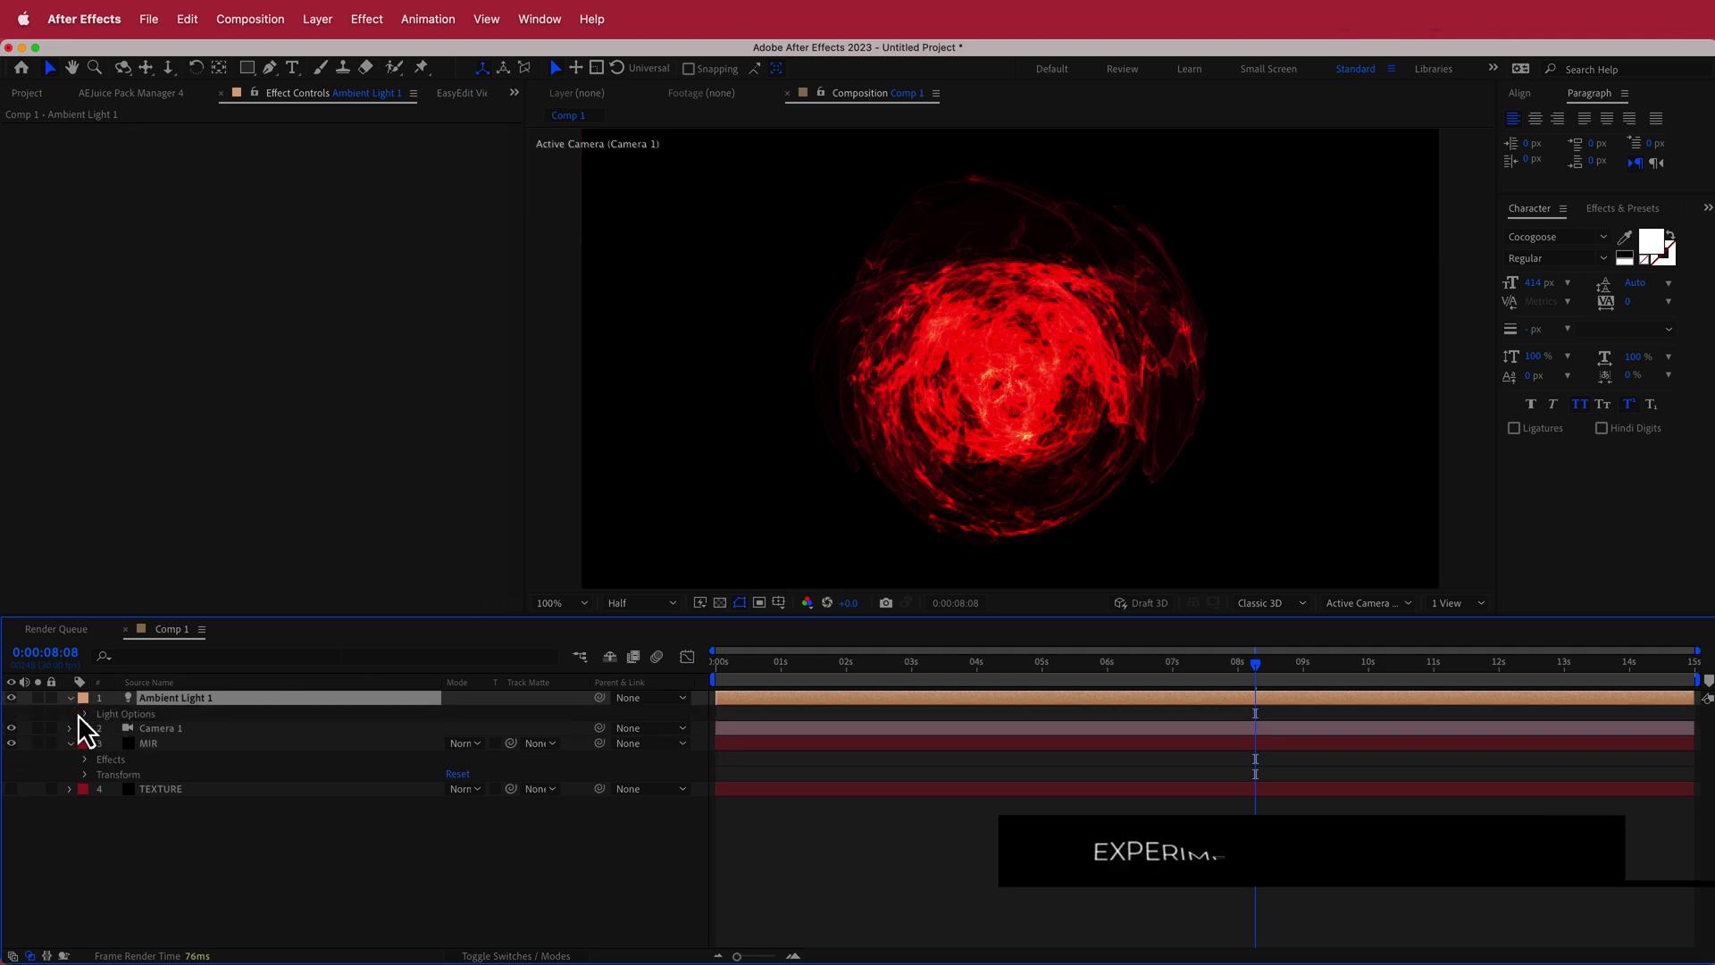
click(86, 715)
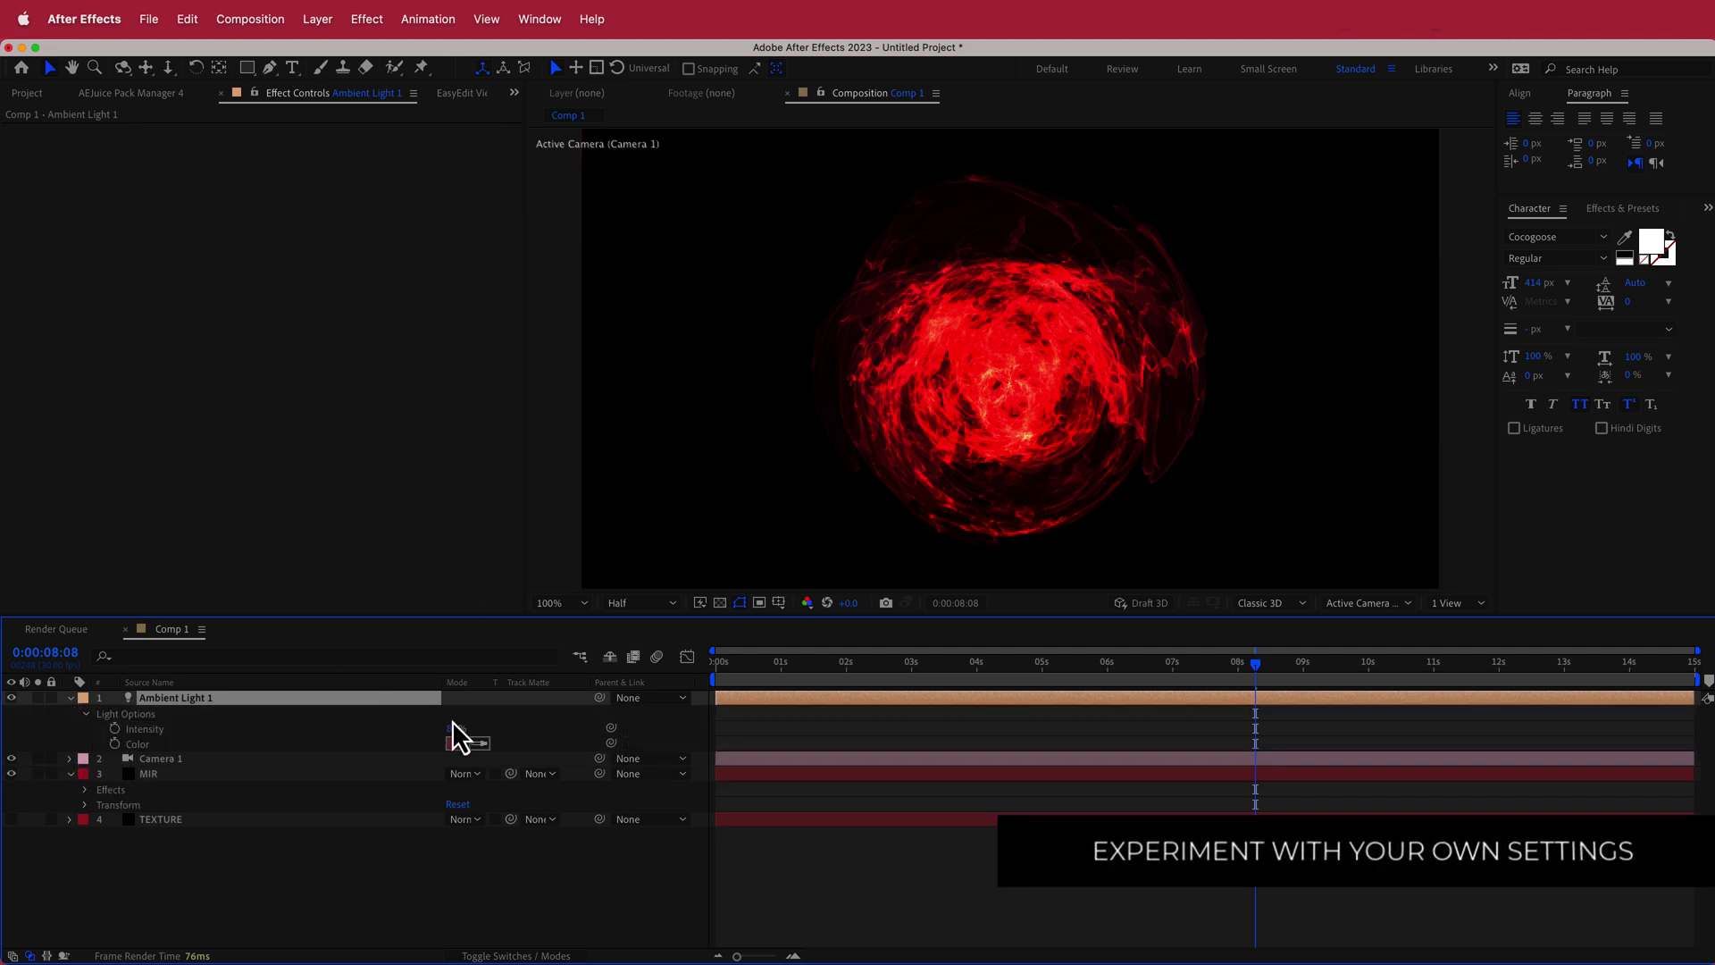
drag(456, 728, 500, 724)
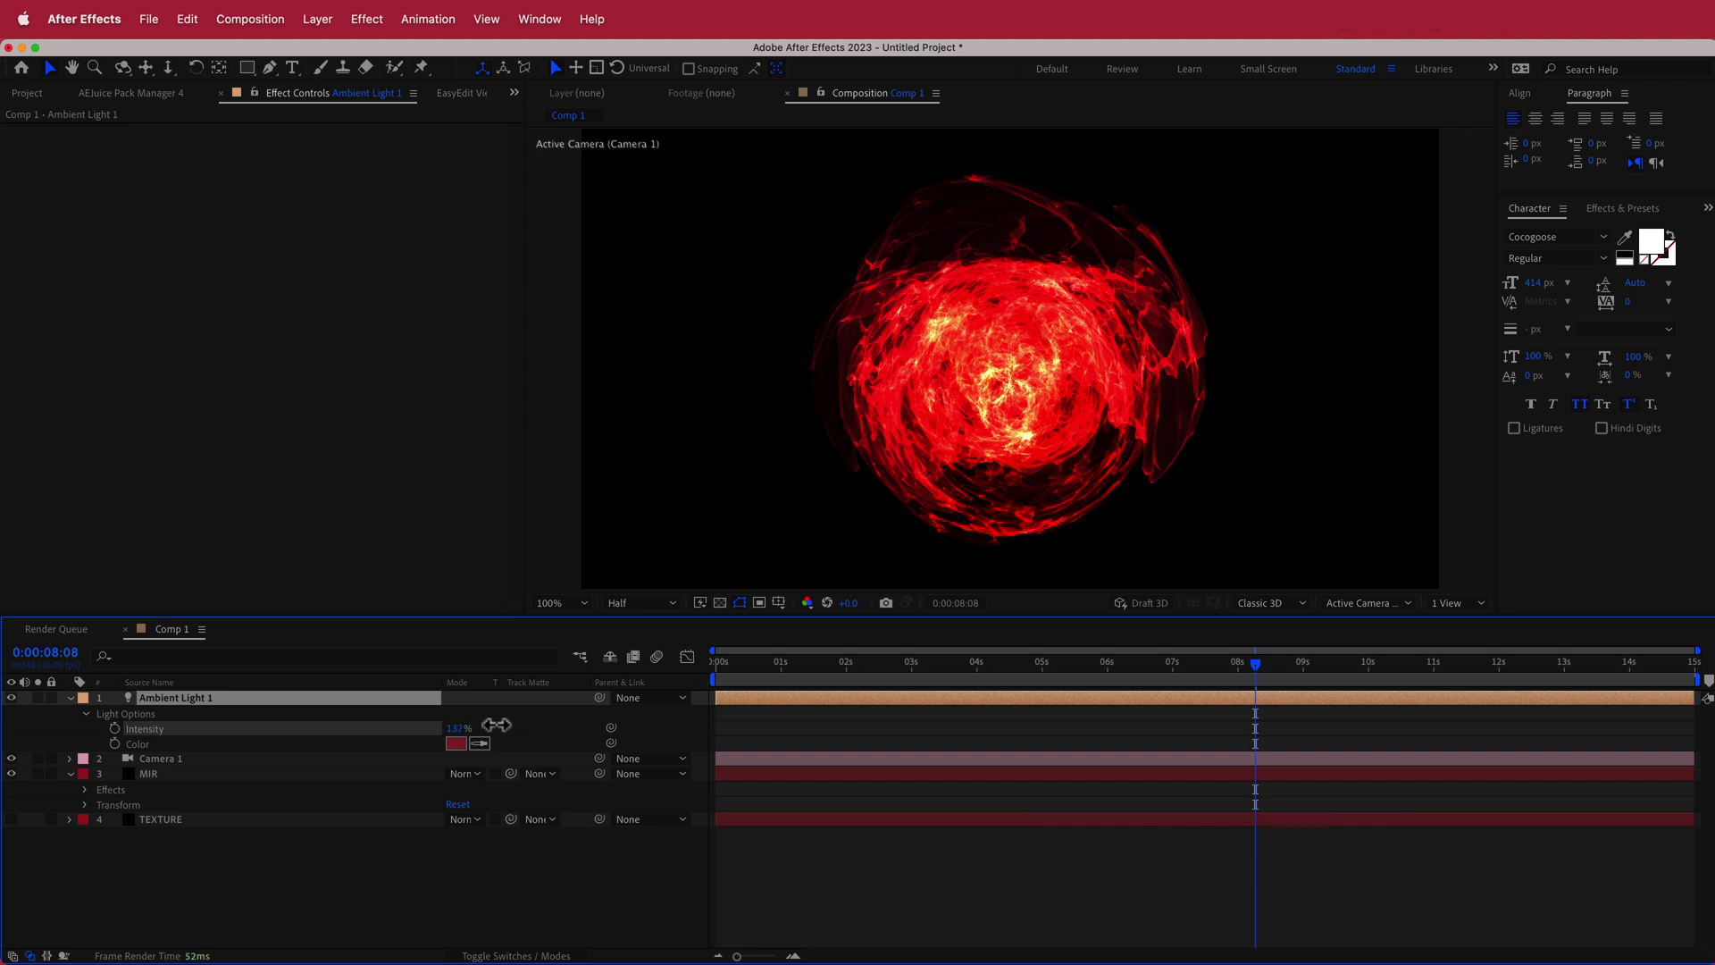
drag(1256, 666, 750, 679)
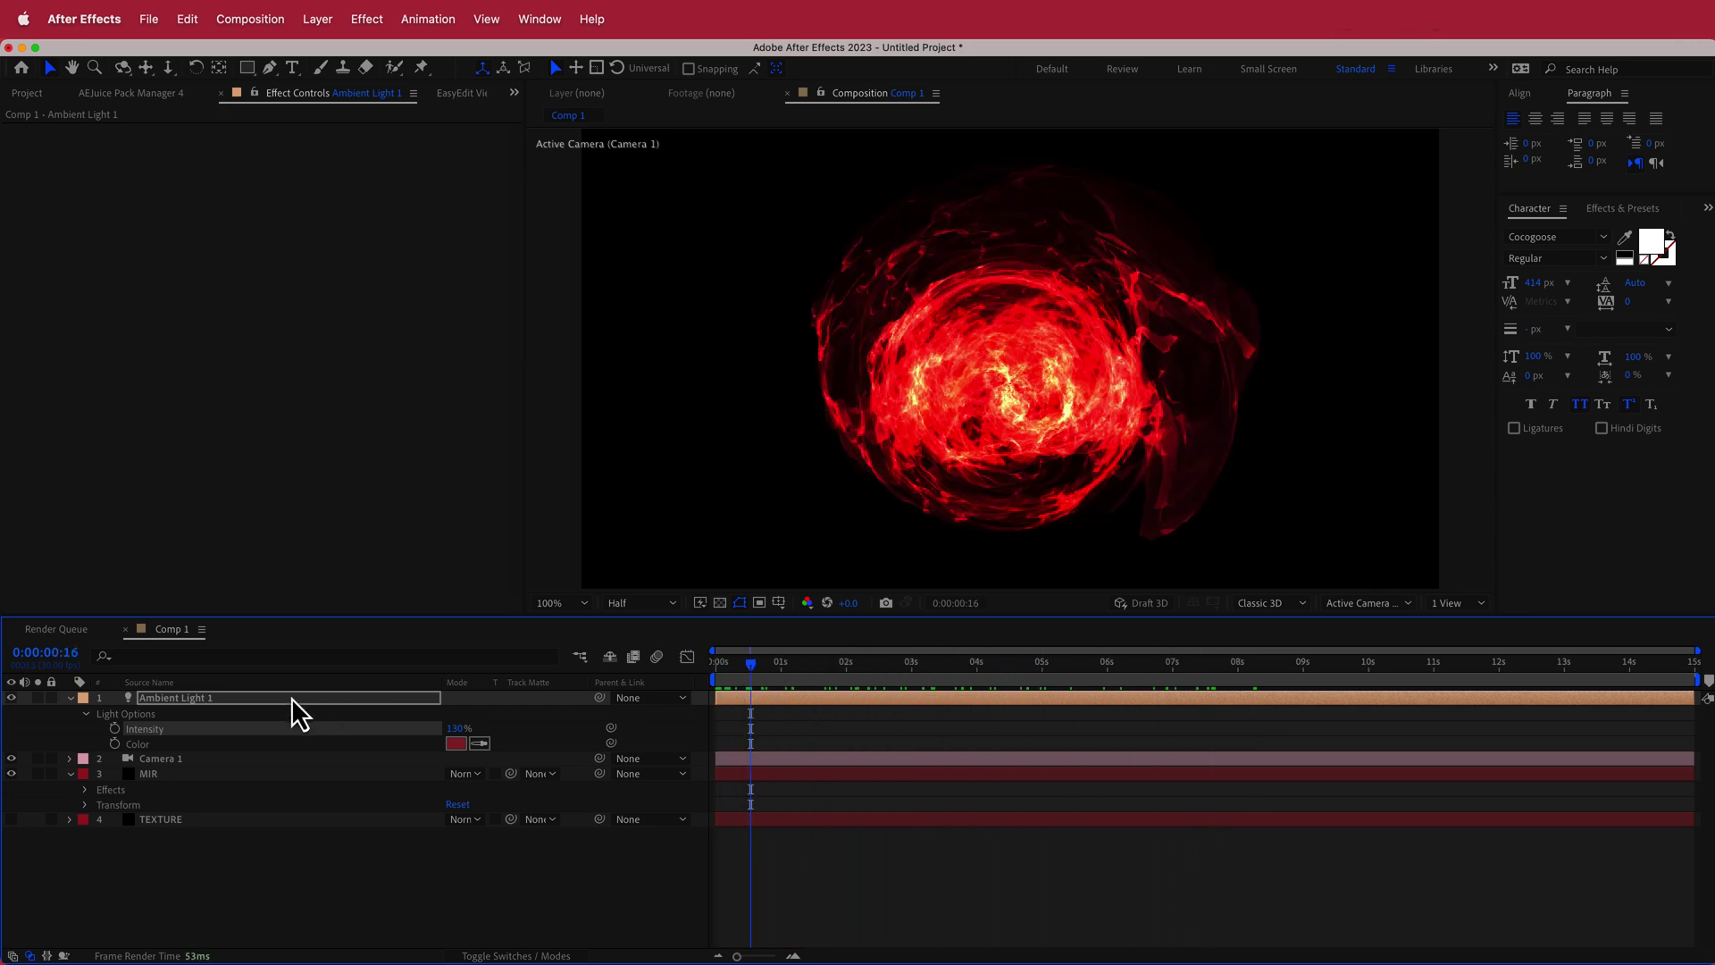
click(85, 714)
click(86, 714)
Step: Apply a Glow effect to the MIR layer
click(193, 777)
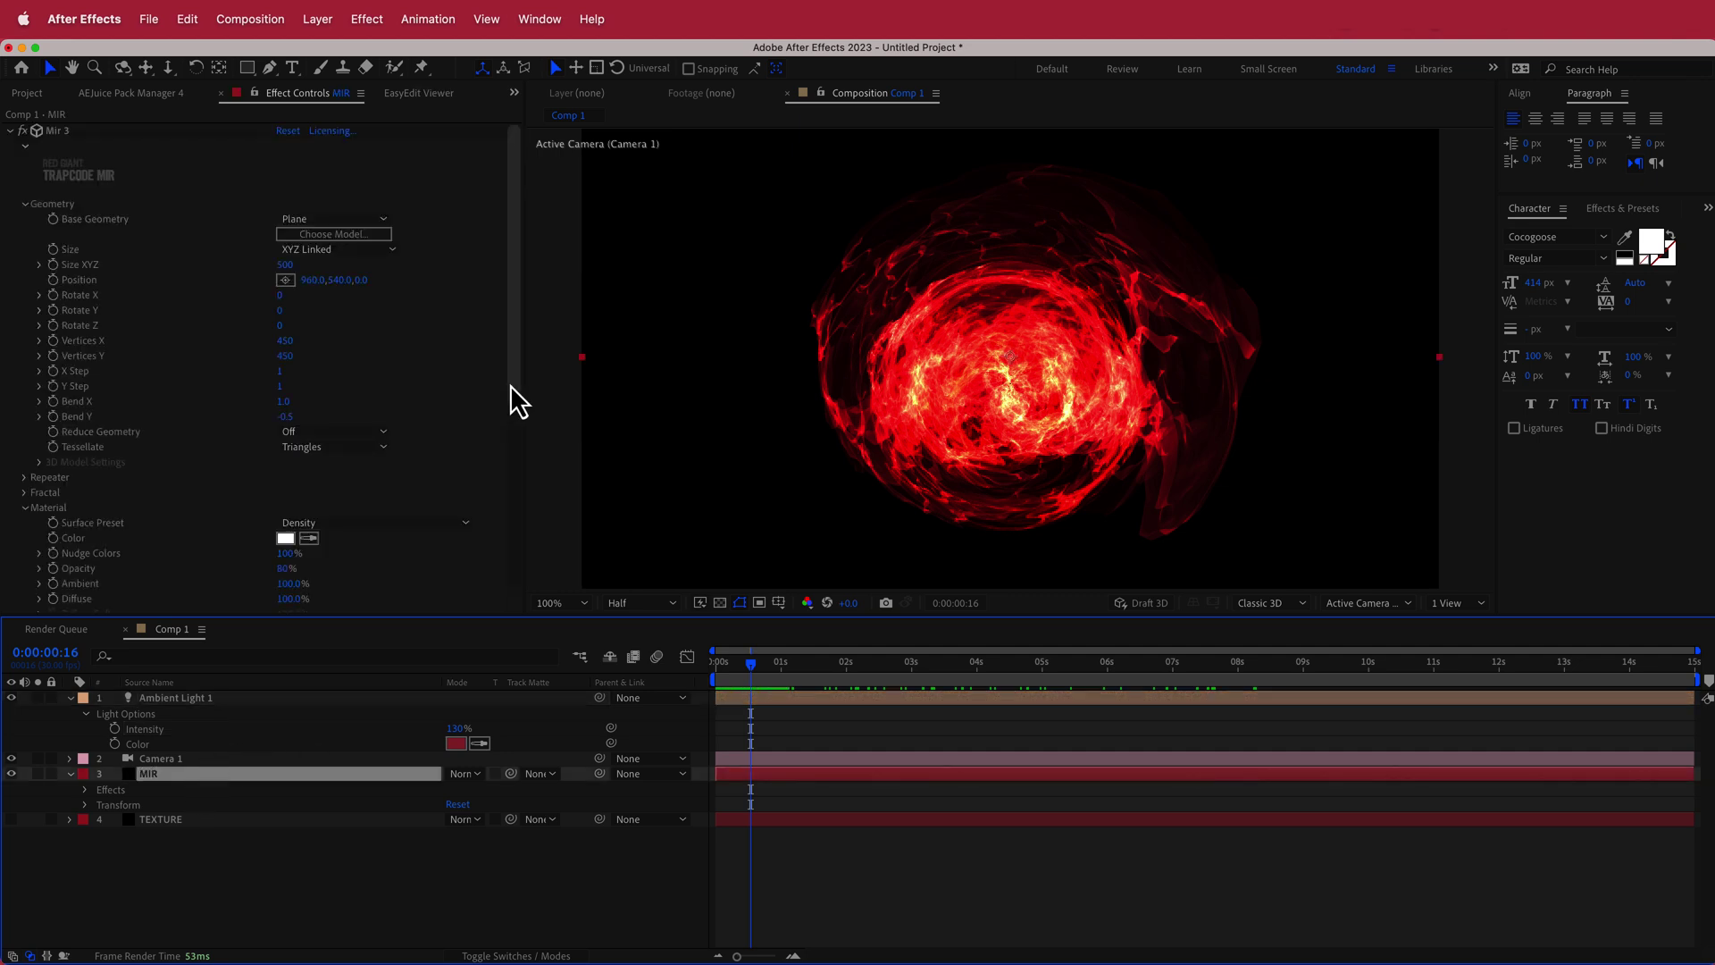
key(ctrl+space)
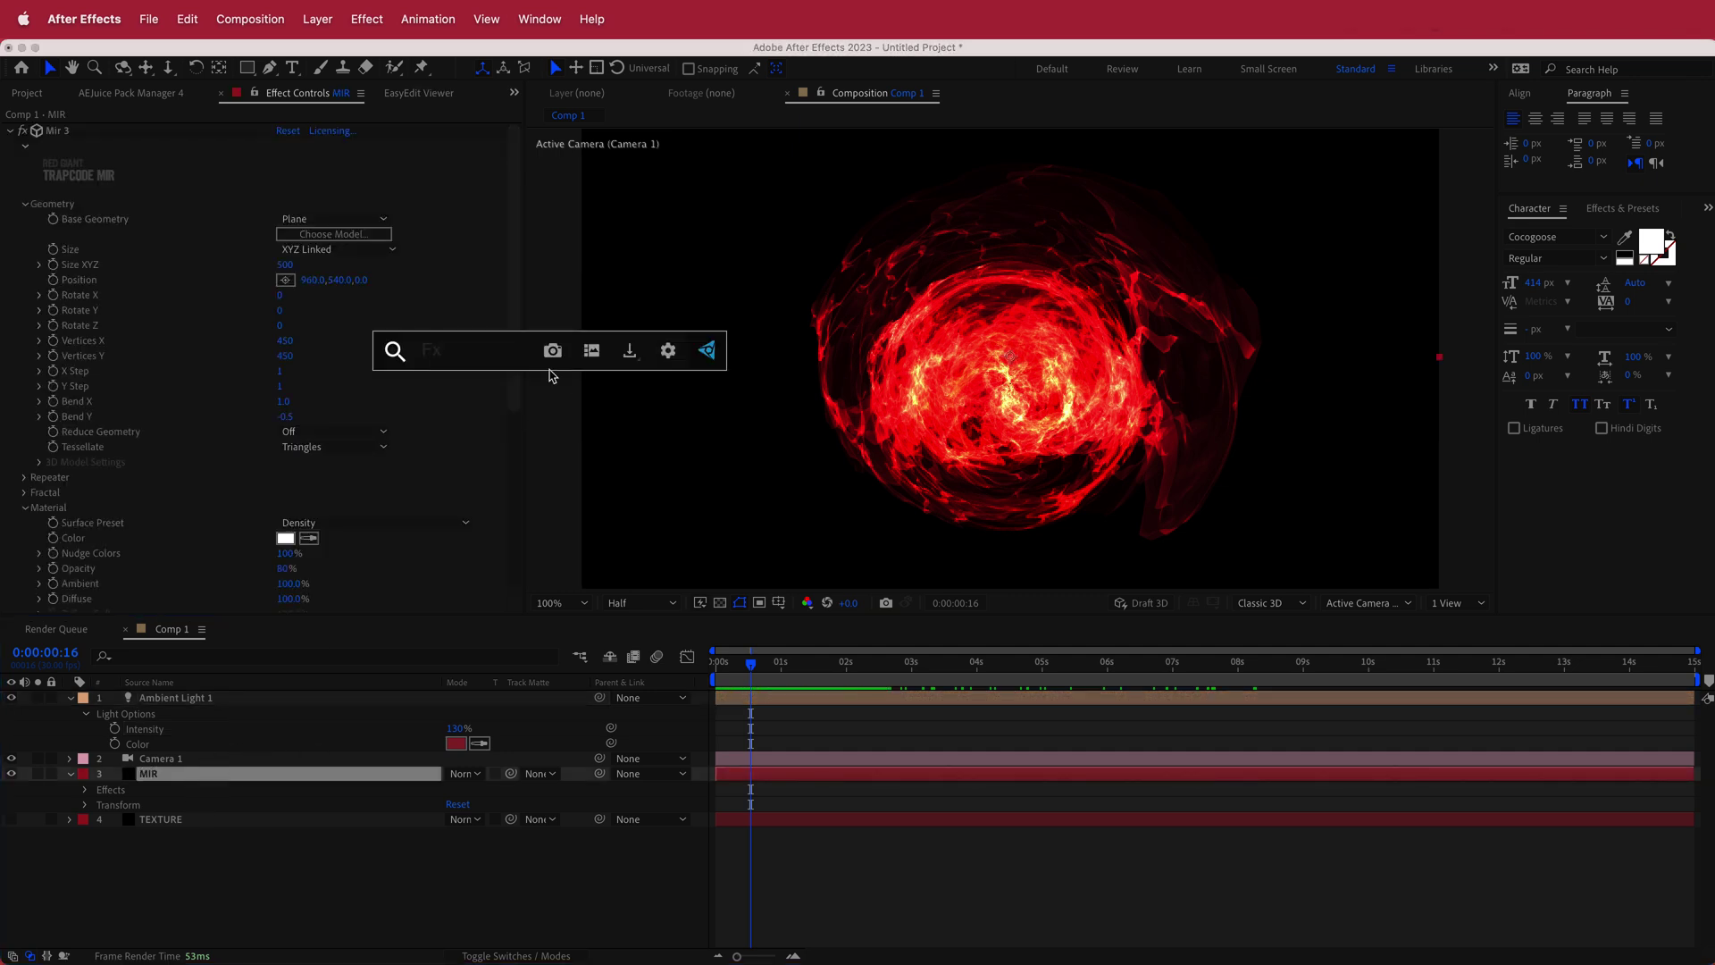
text(glow)
click(551, 398)
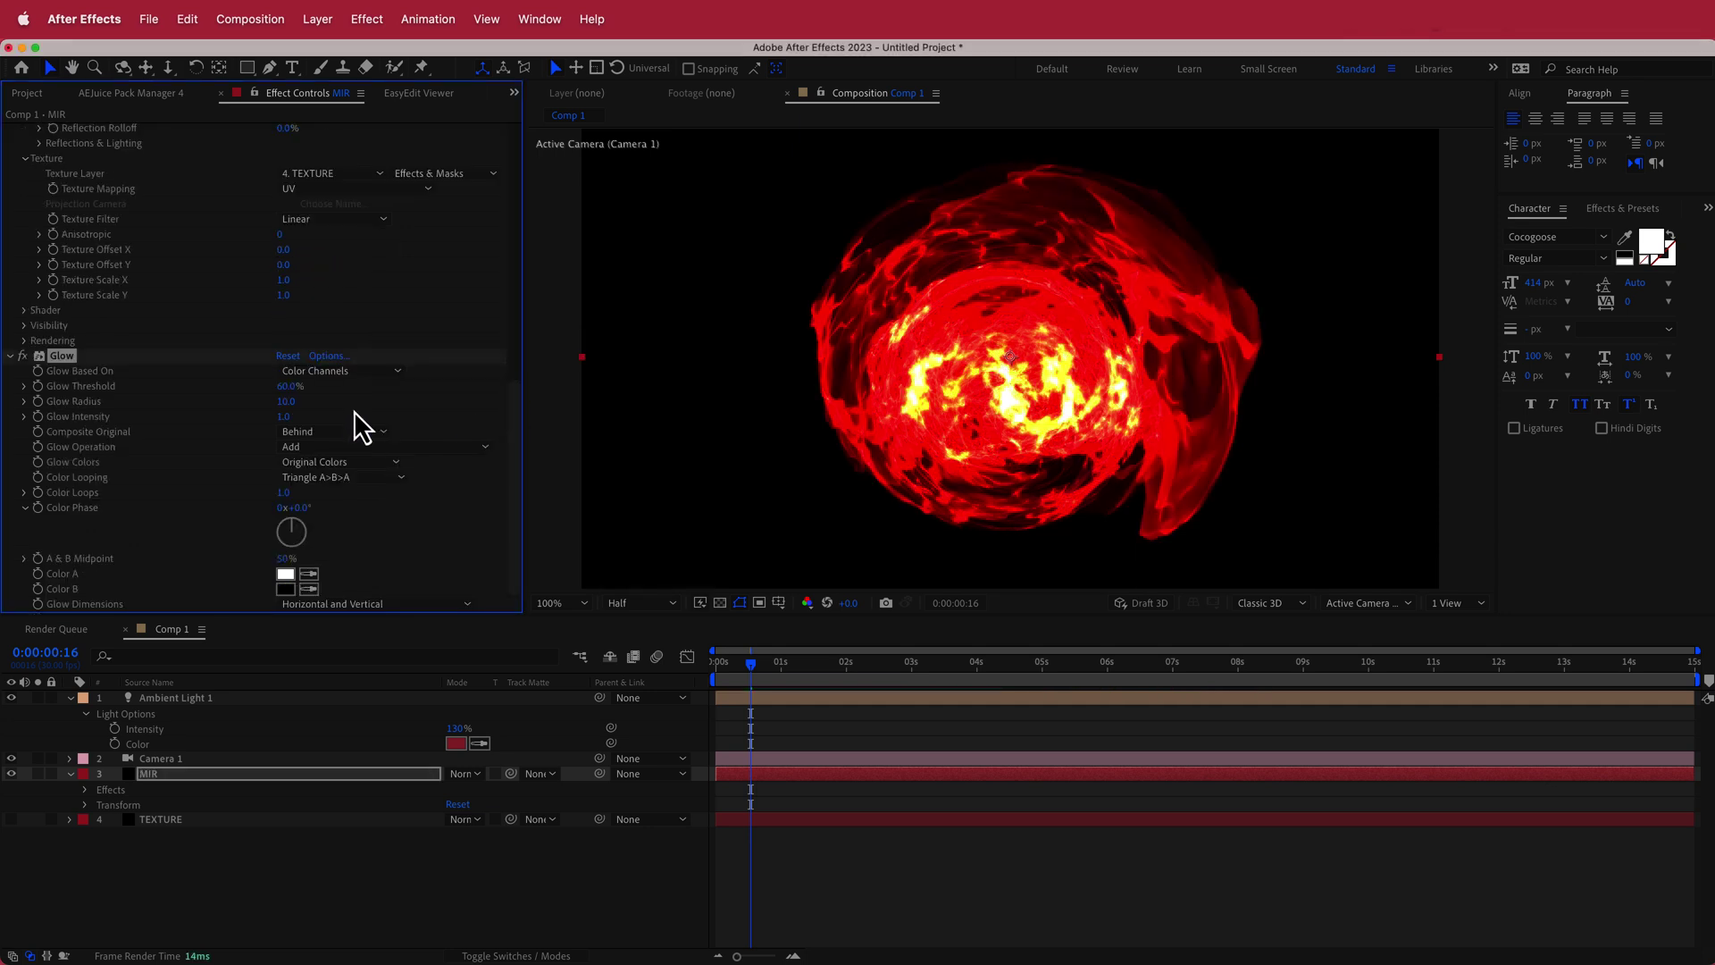
Step: Set the Glow effect's Radius to 60 and Intensity to 0.4
click(286, 401)
key(Return)
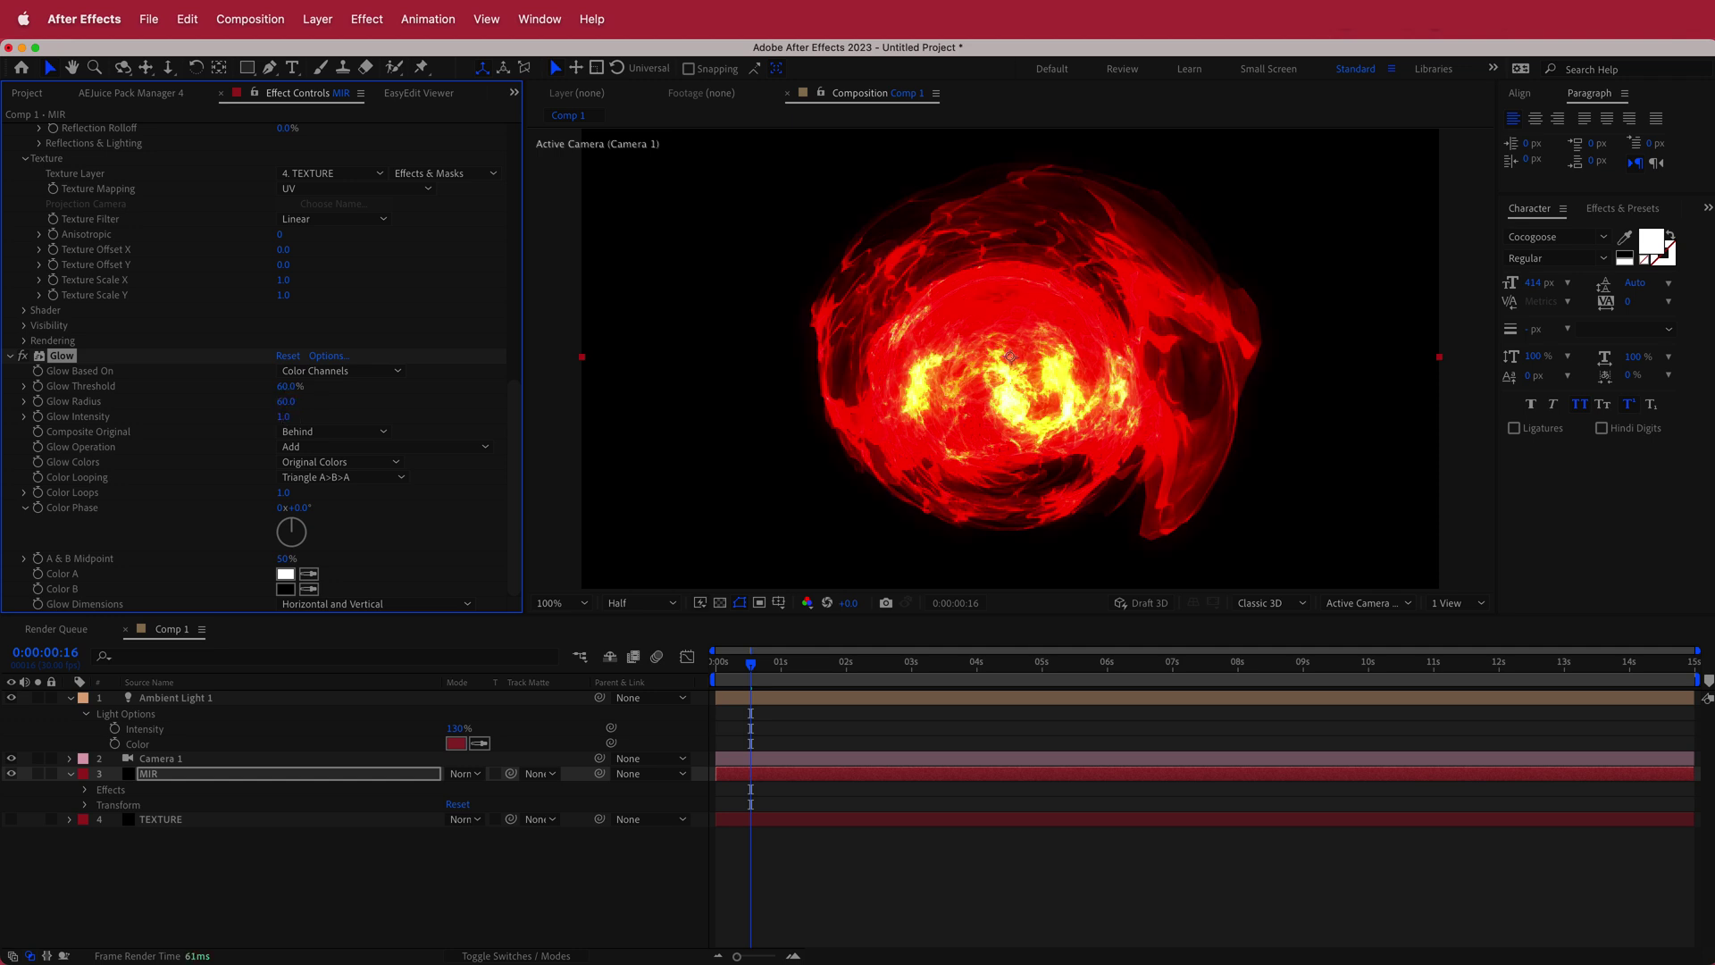
click(284, 416)
key(Return)
click(286, 416)
text(0.4)
key(Return)
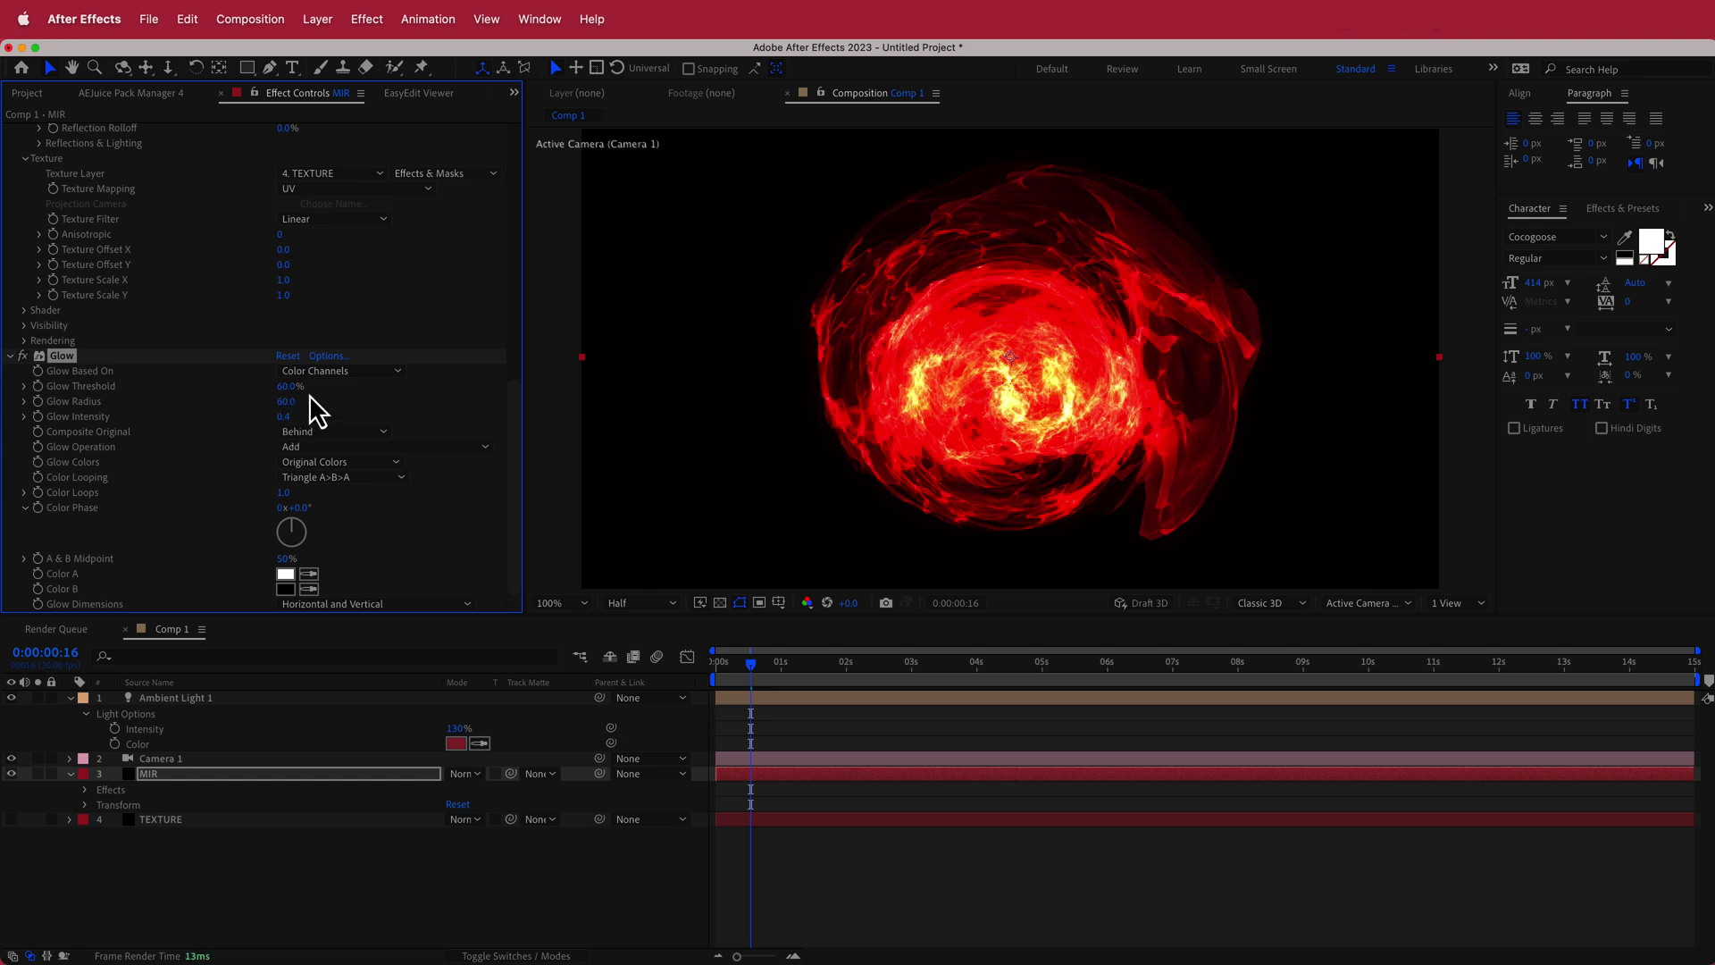
Step: Duplicate the Glow effect on the MIR layer and set the copy's Intensity to 0.1
key(super+d)
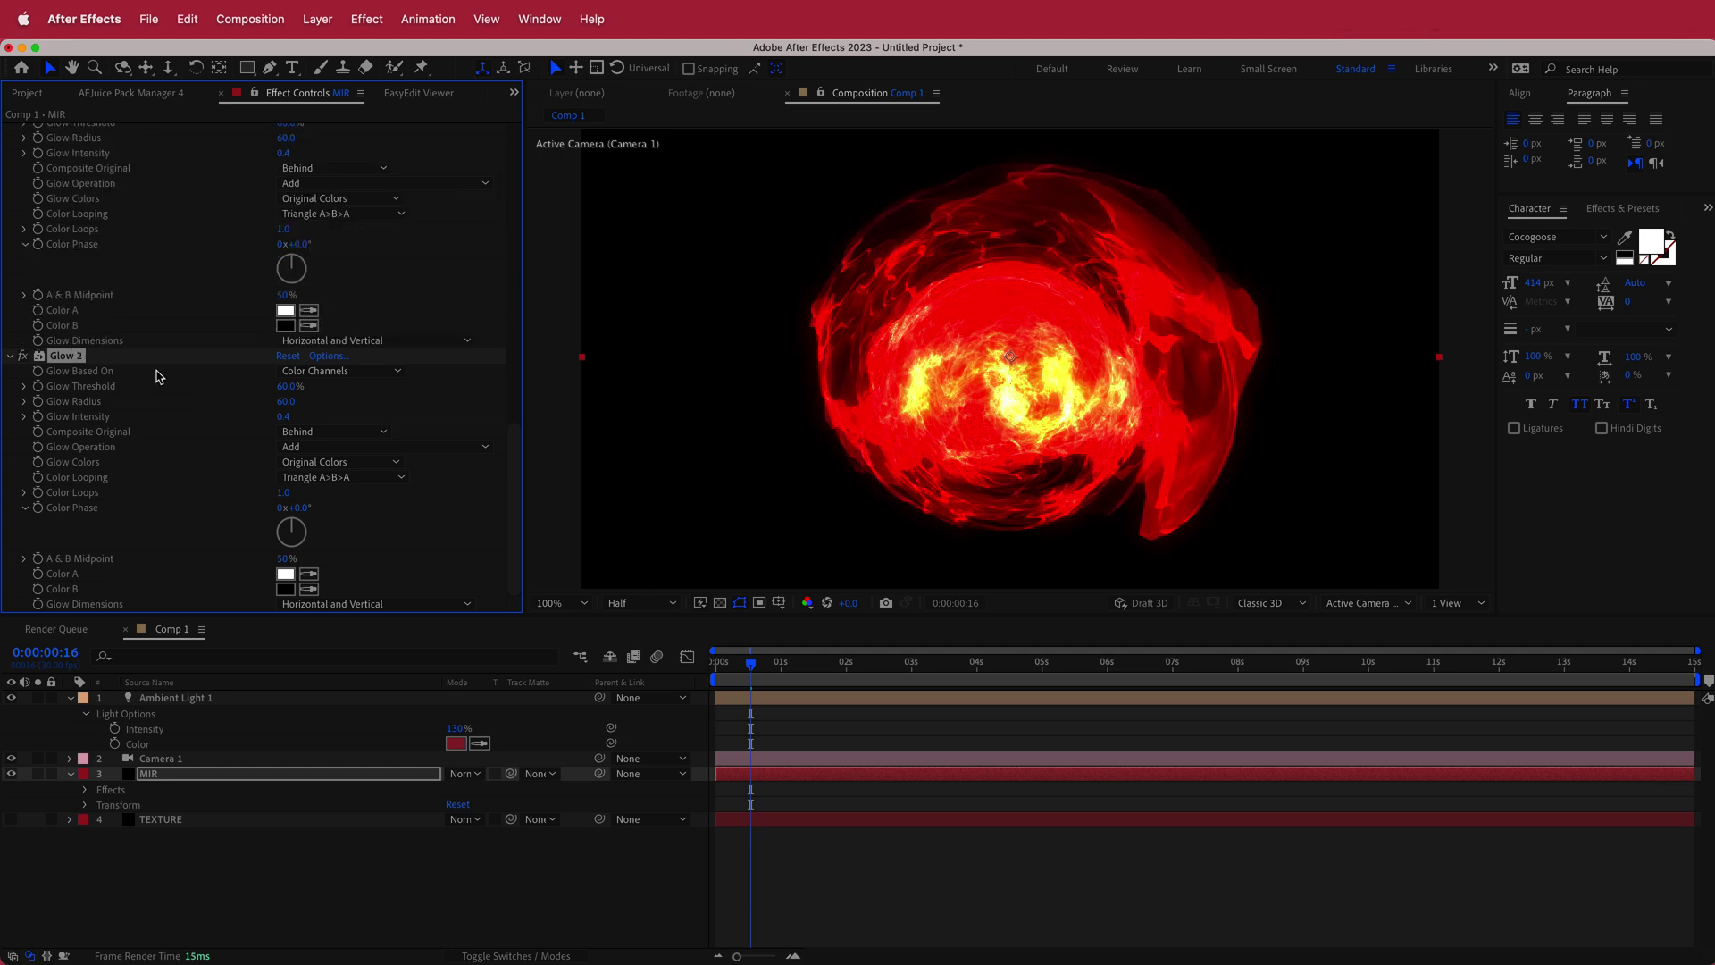
click(286, 416)
key(Return)
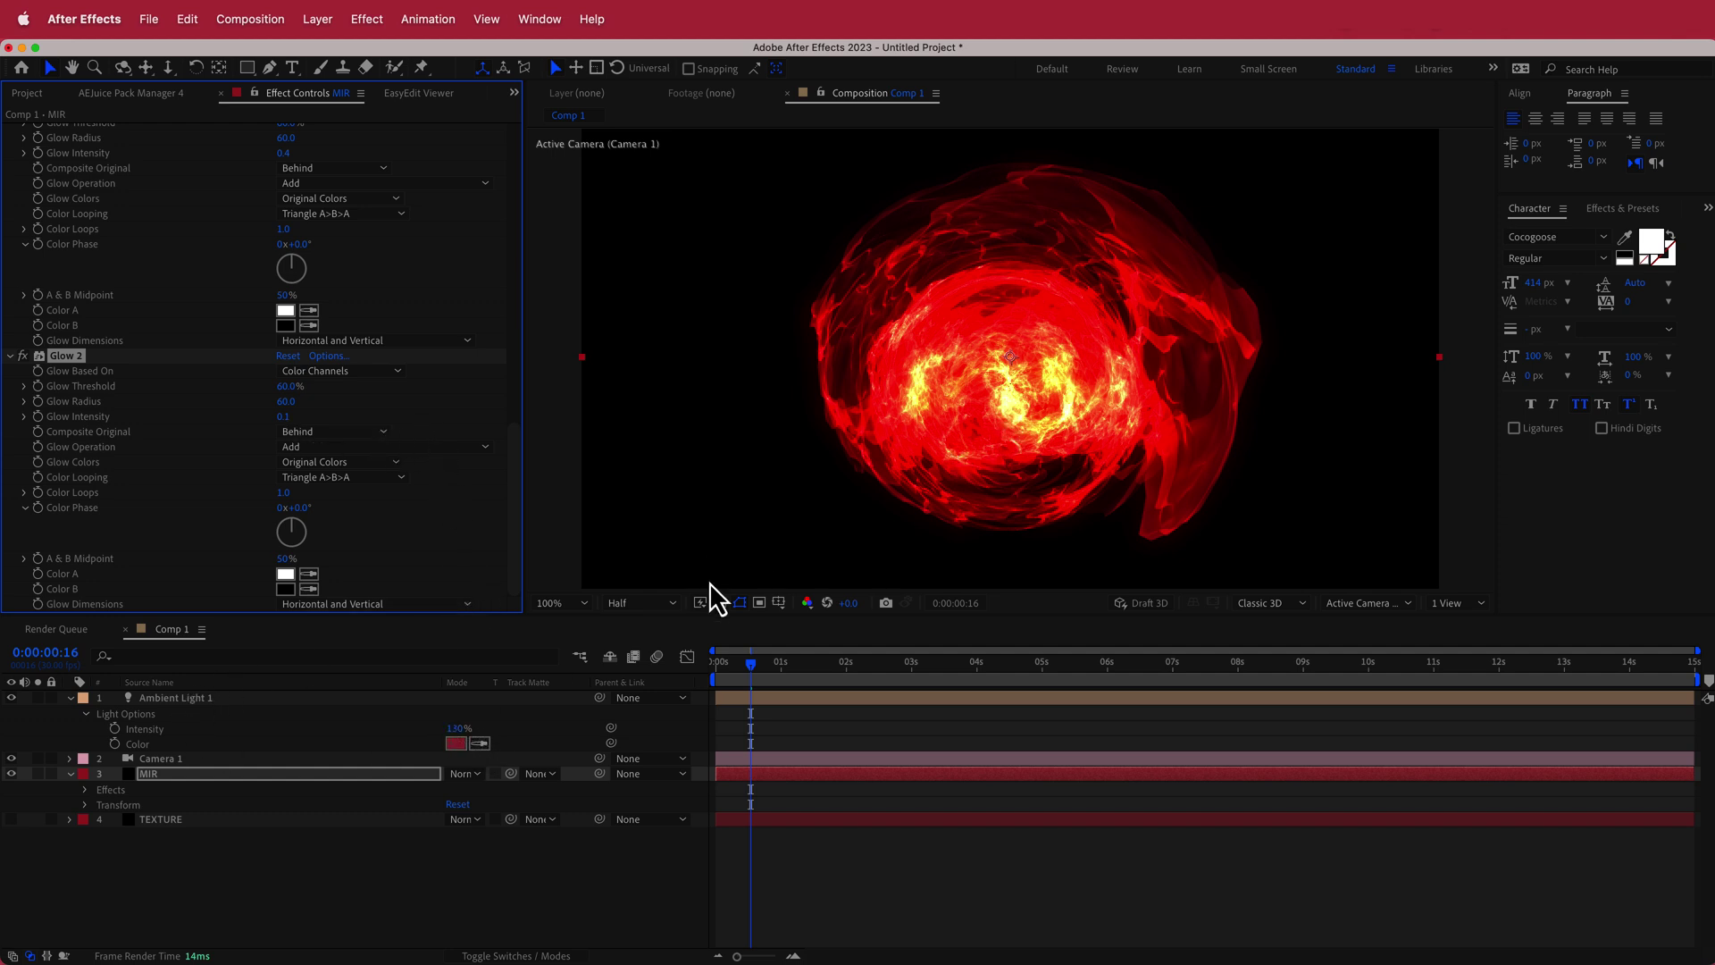
Step: Lower the ambient light's Intensity to about 85% and preview the animation, ending at 0:00:00:00
drag(457, 729, 413, 734)
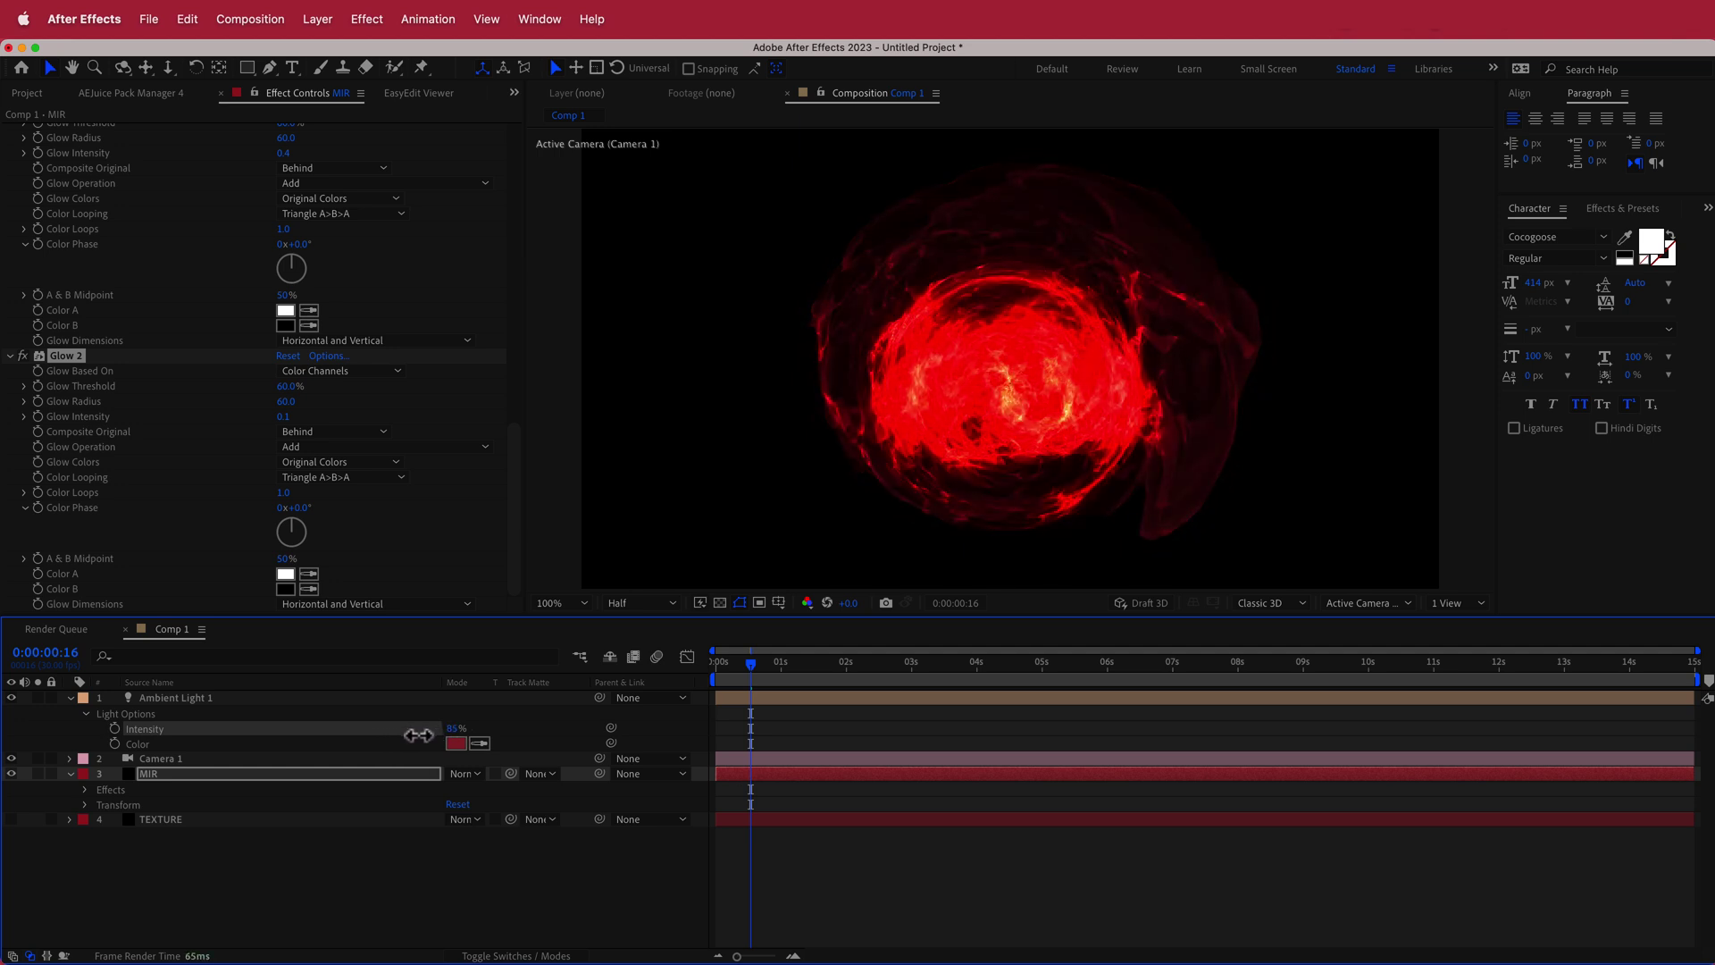
click(419, 735)
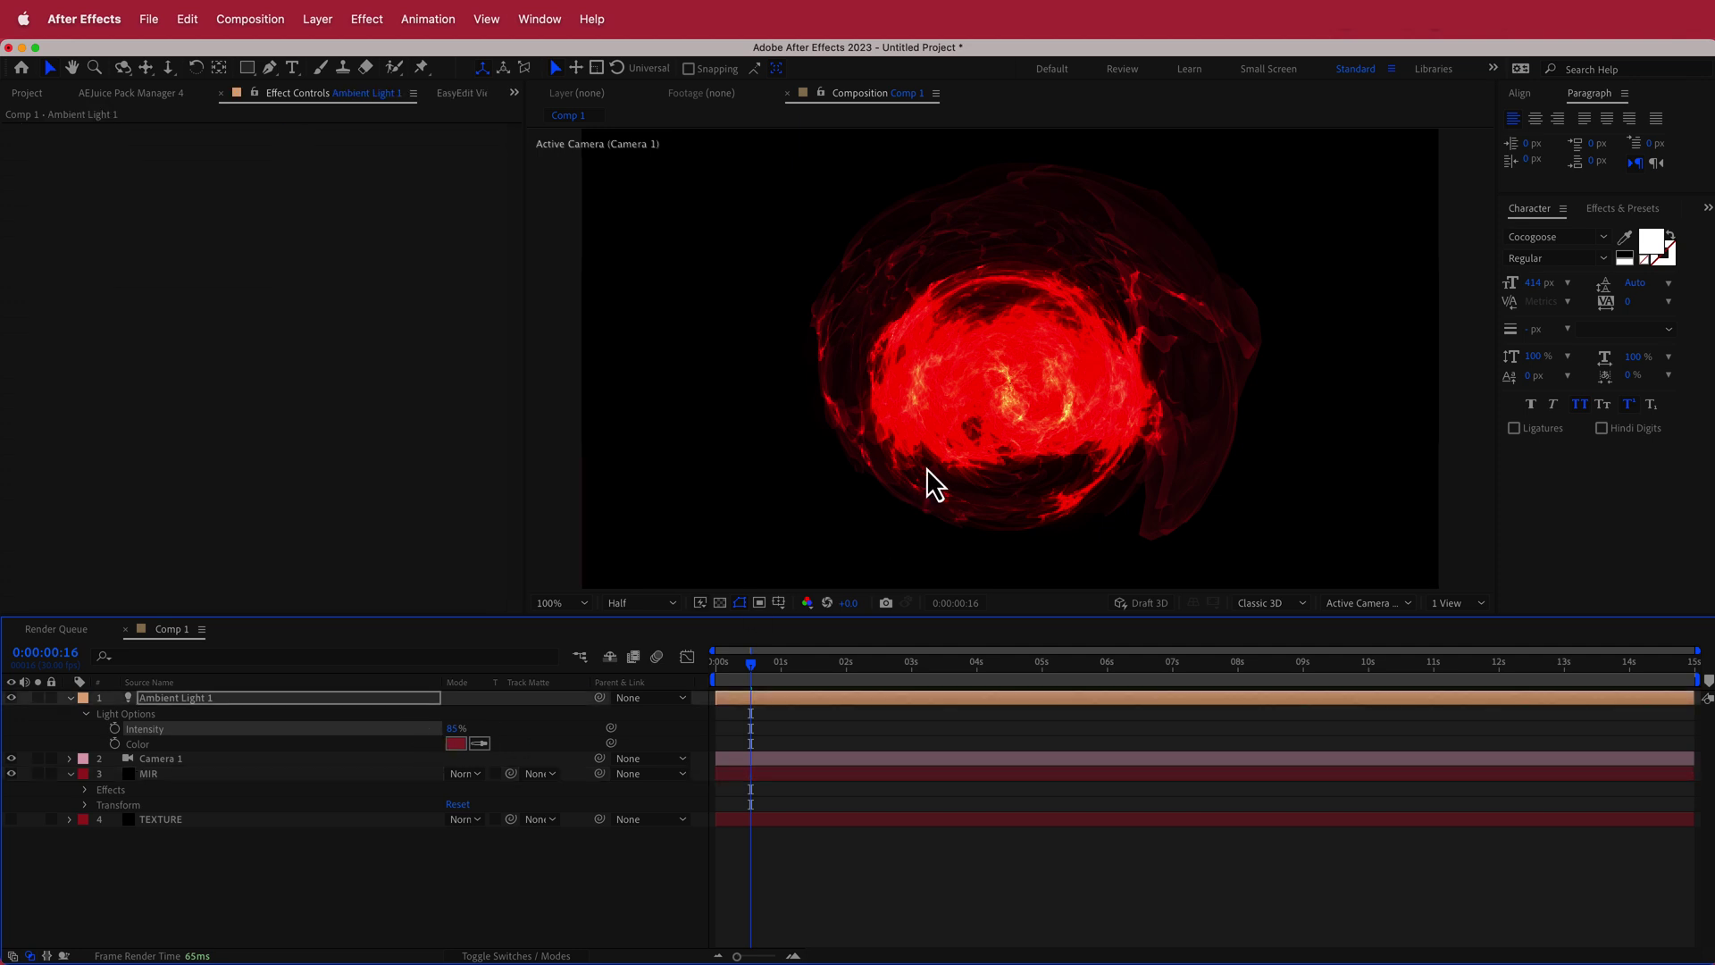
drag(752, 665, 700, 697)
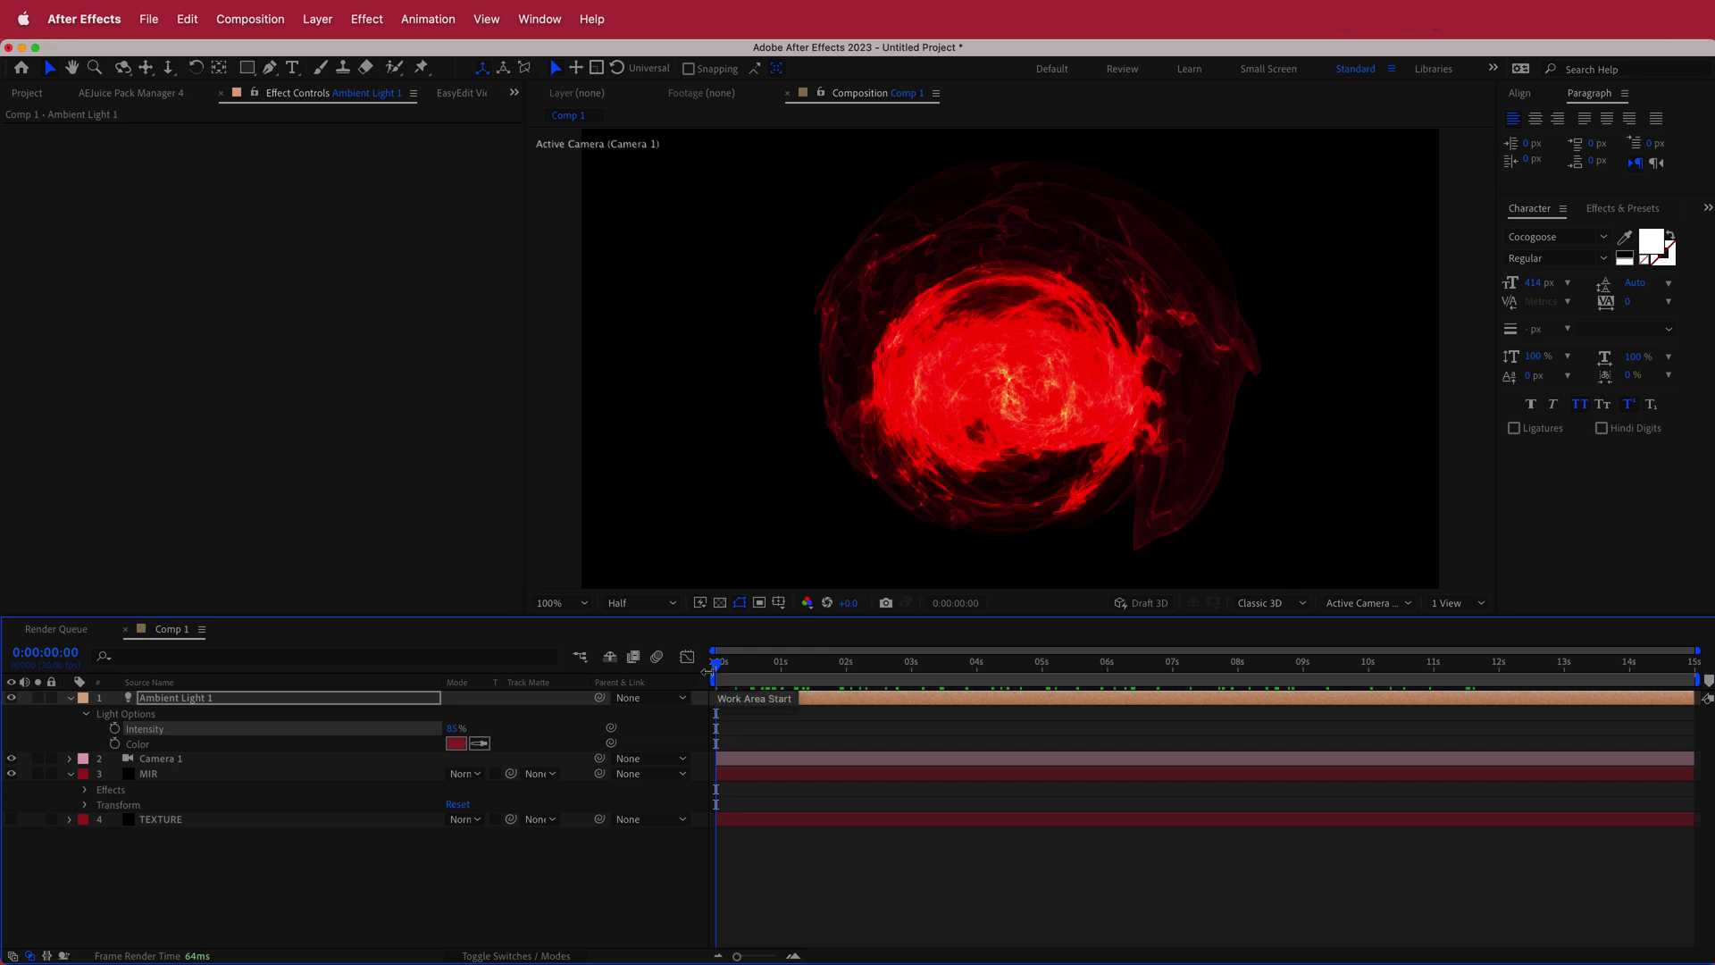
Step: Set the Draw mode in the MIR layer's Shader settings to Front Fill, Back Wire
click(71, 699)
click(157, 727)
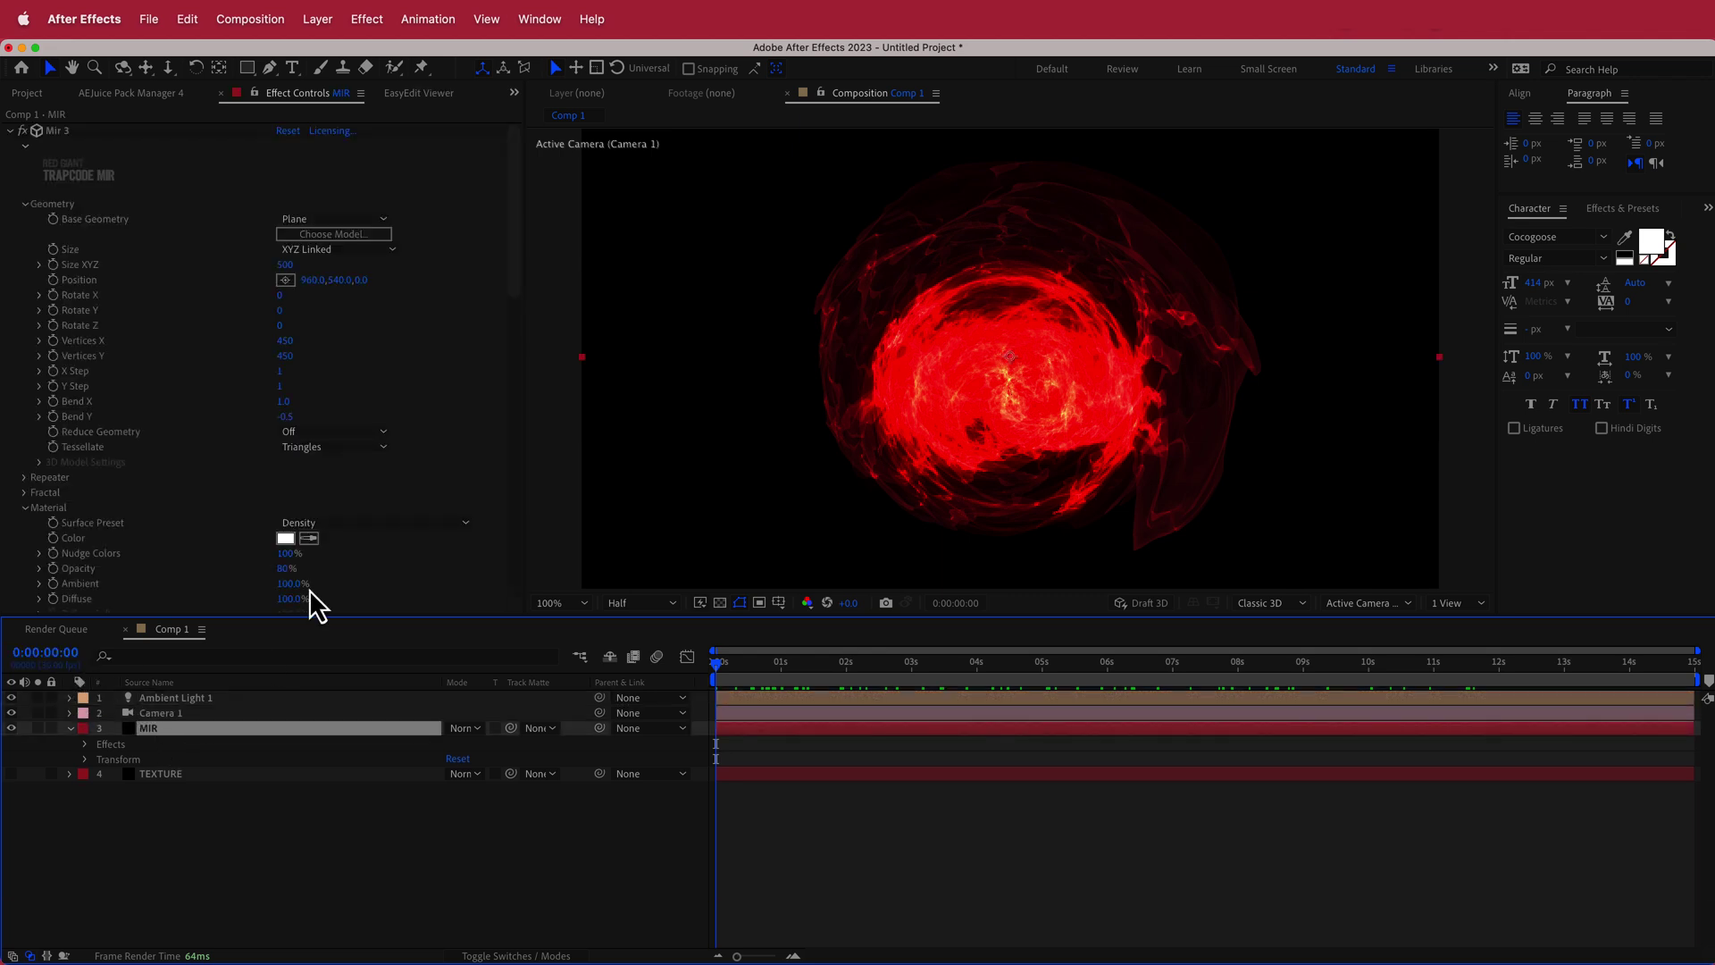
drag(517, 256, 526, 325)
scroll(531, 415, down, 1)
click(25, 302)
click(25, 318)
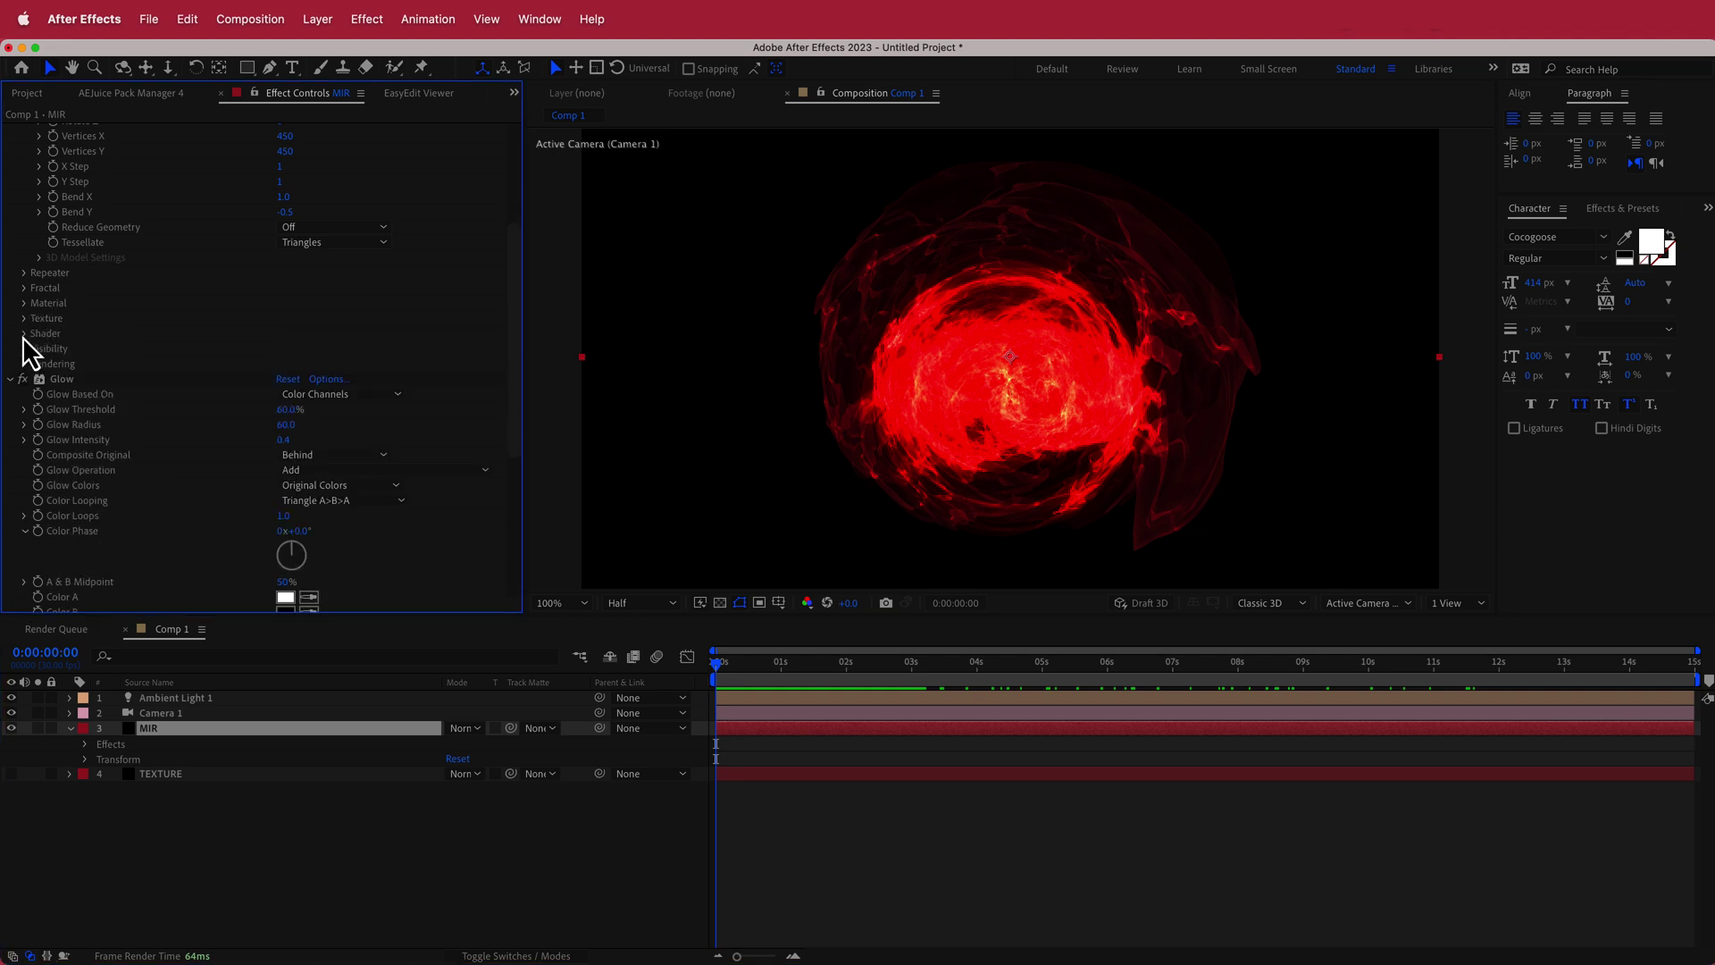
click(25, 334)
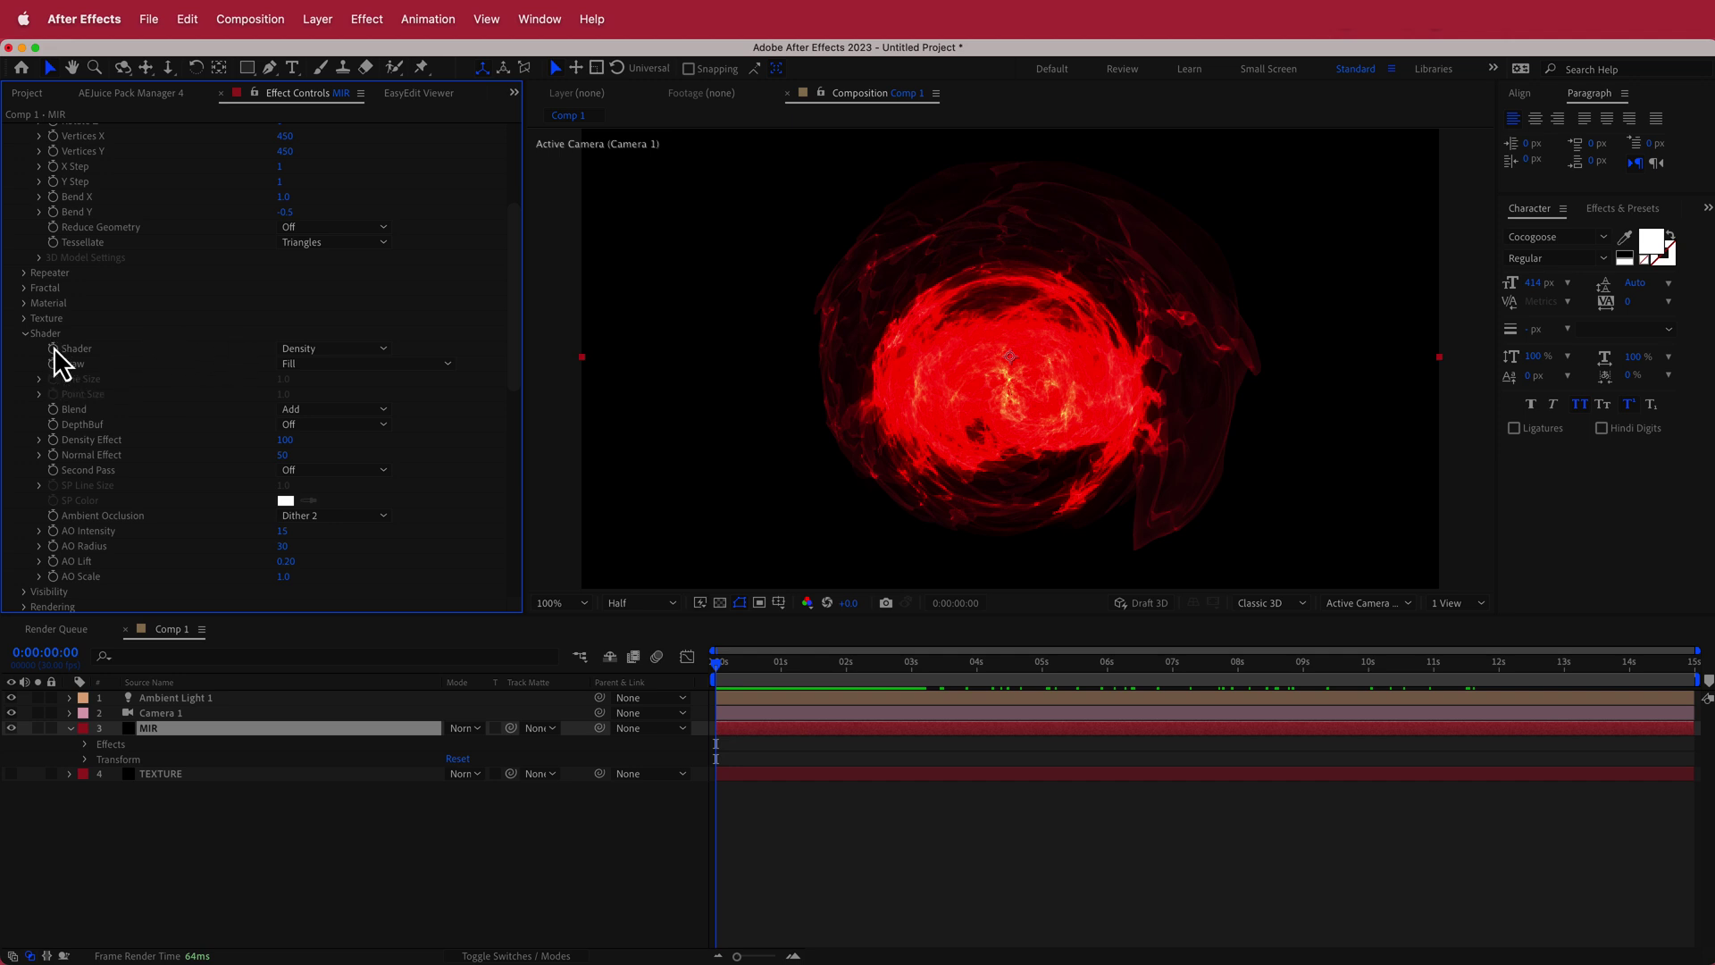
click(302, 364)
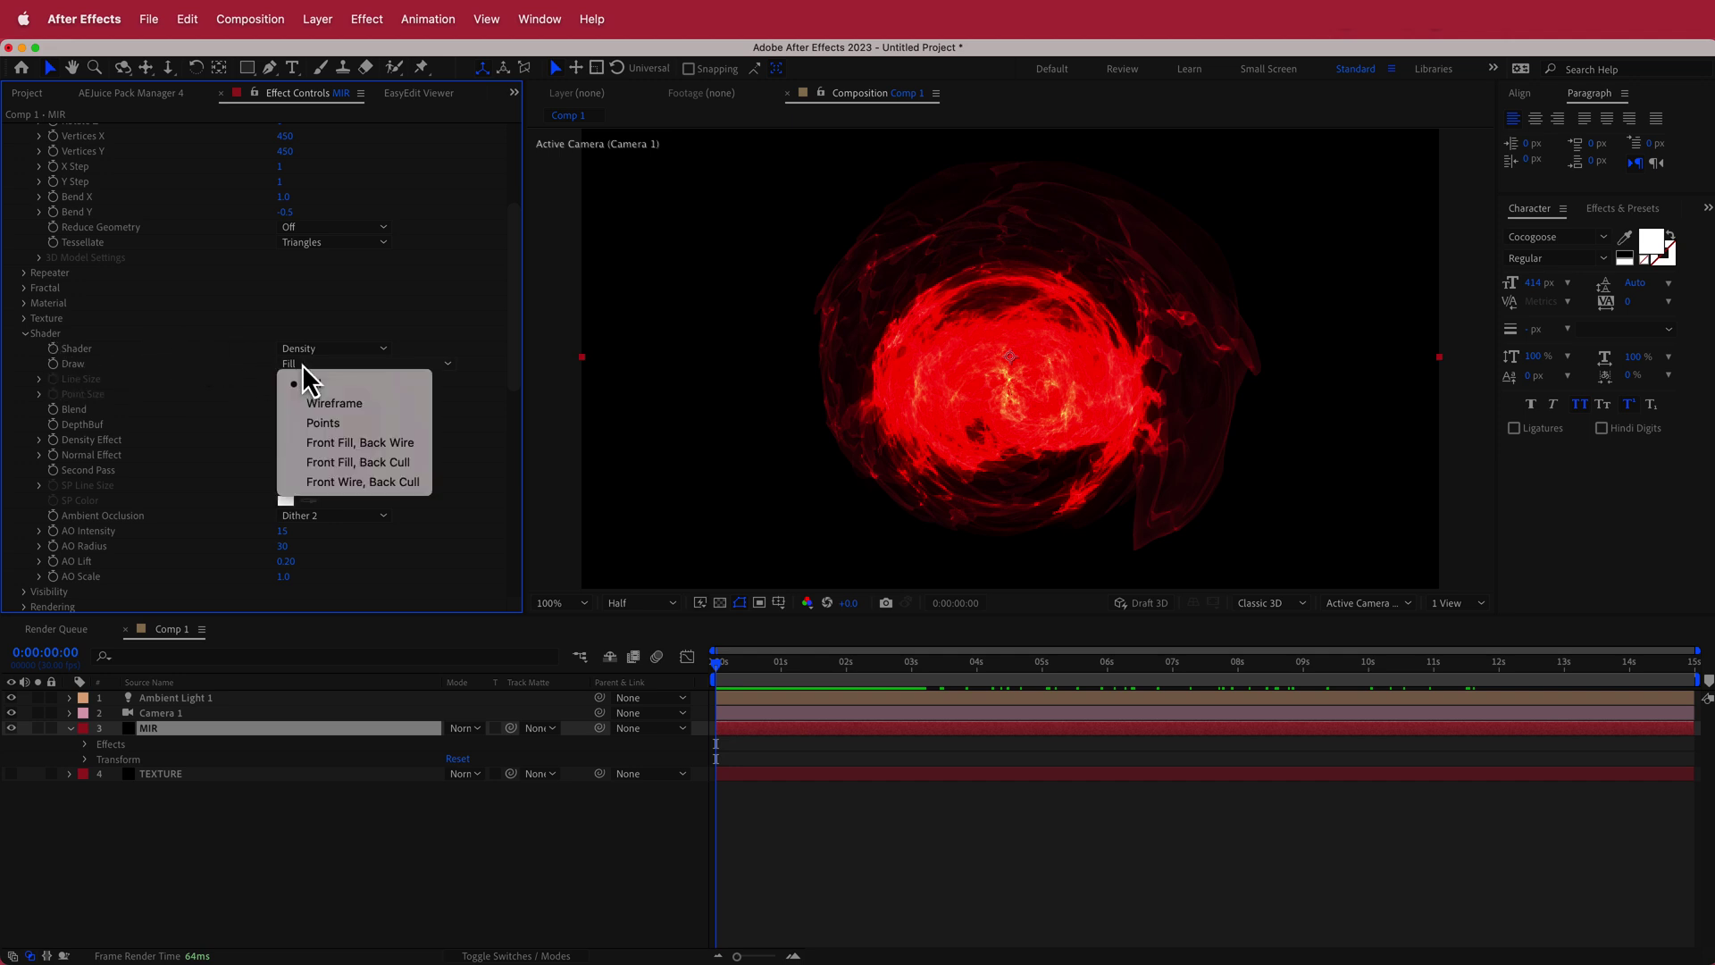
click(355, 445)
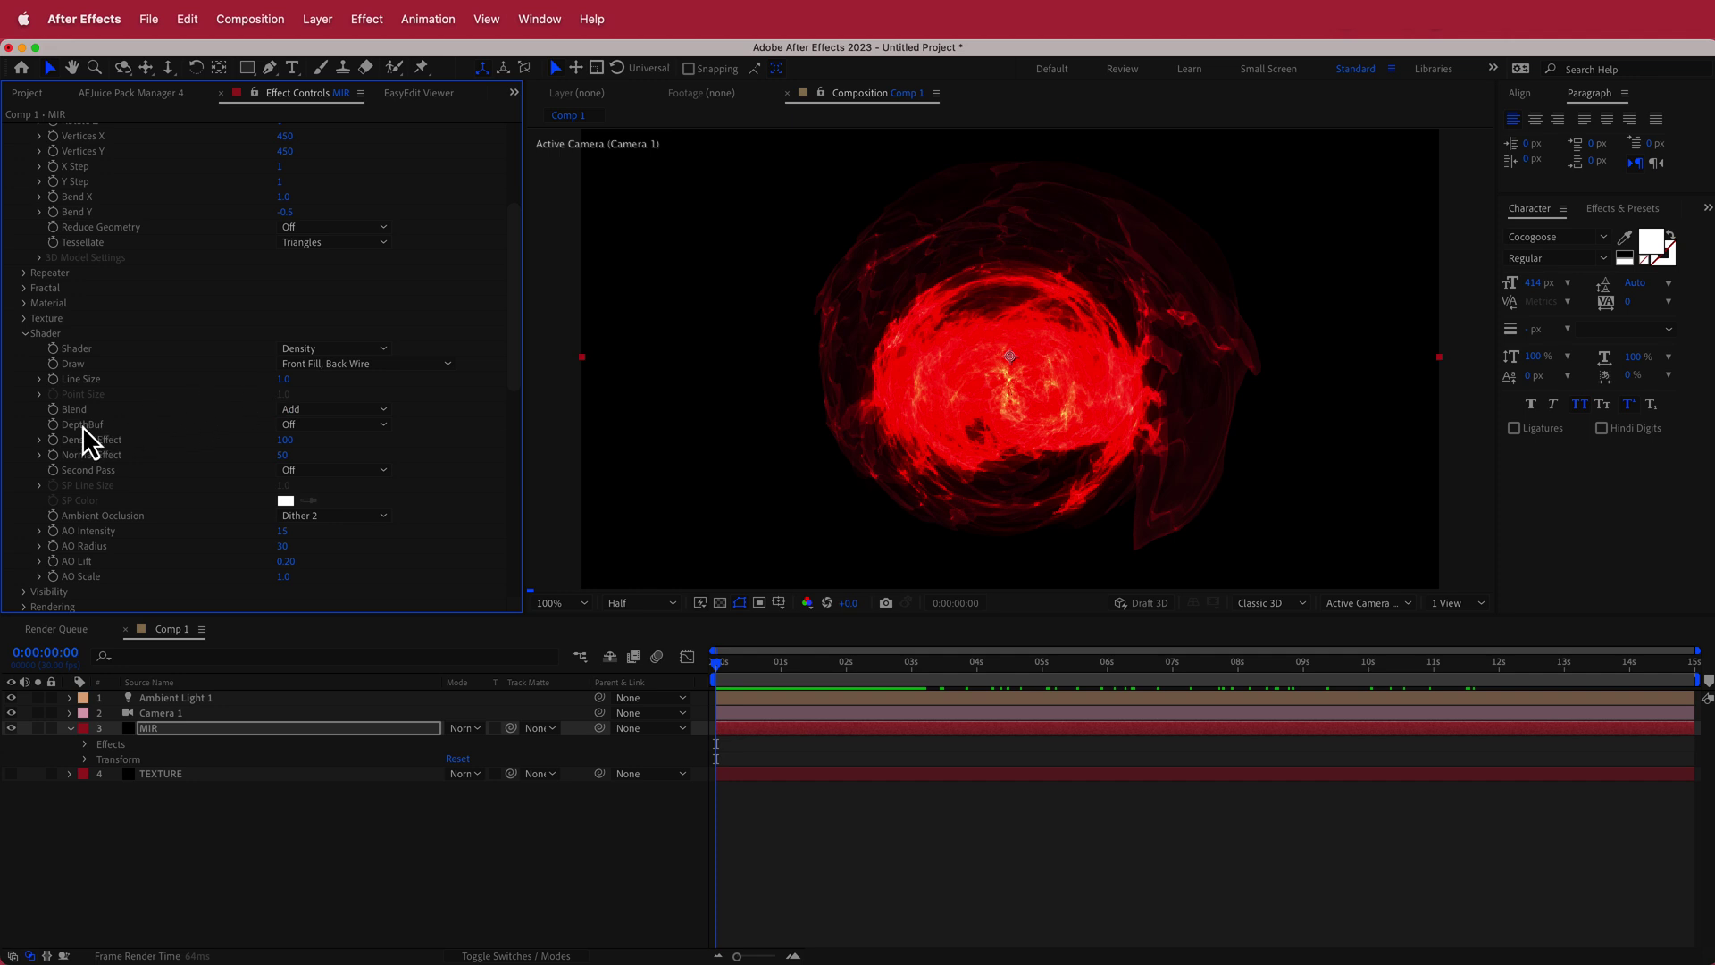
Step: Set the MIR layer's Shader Blend to Super Add and turn DepthBuf on
click(321, 425)
click(322, 488)
click(303, 443)
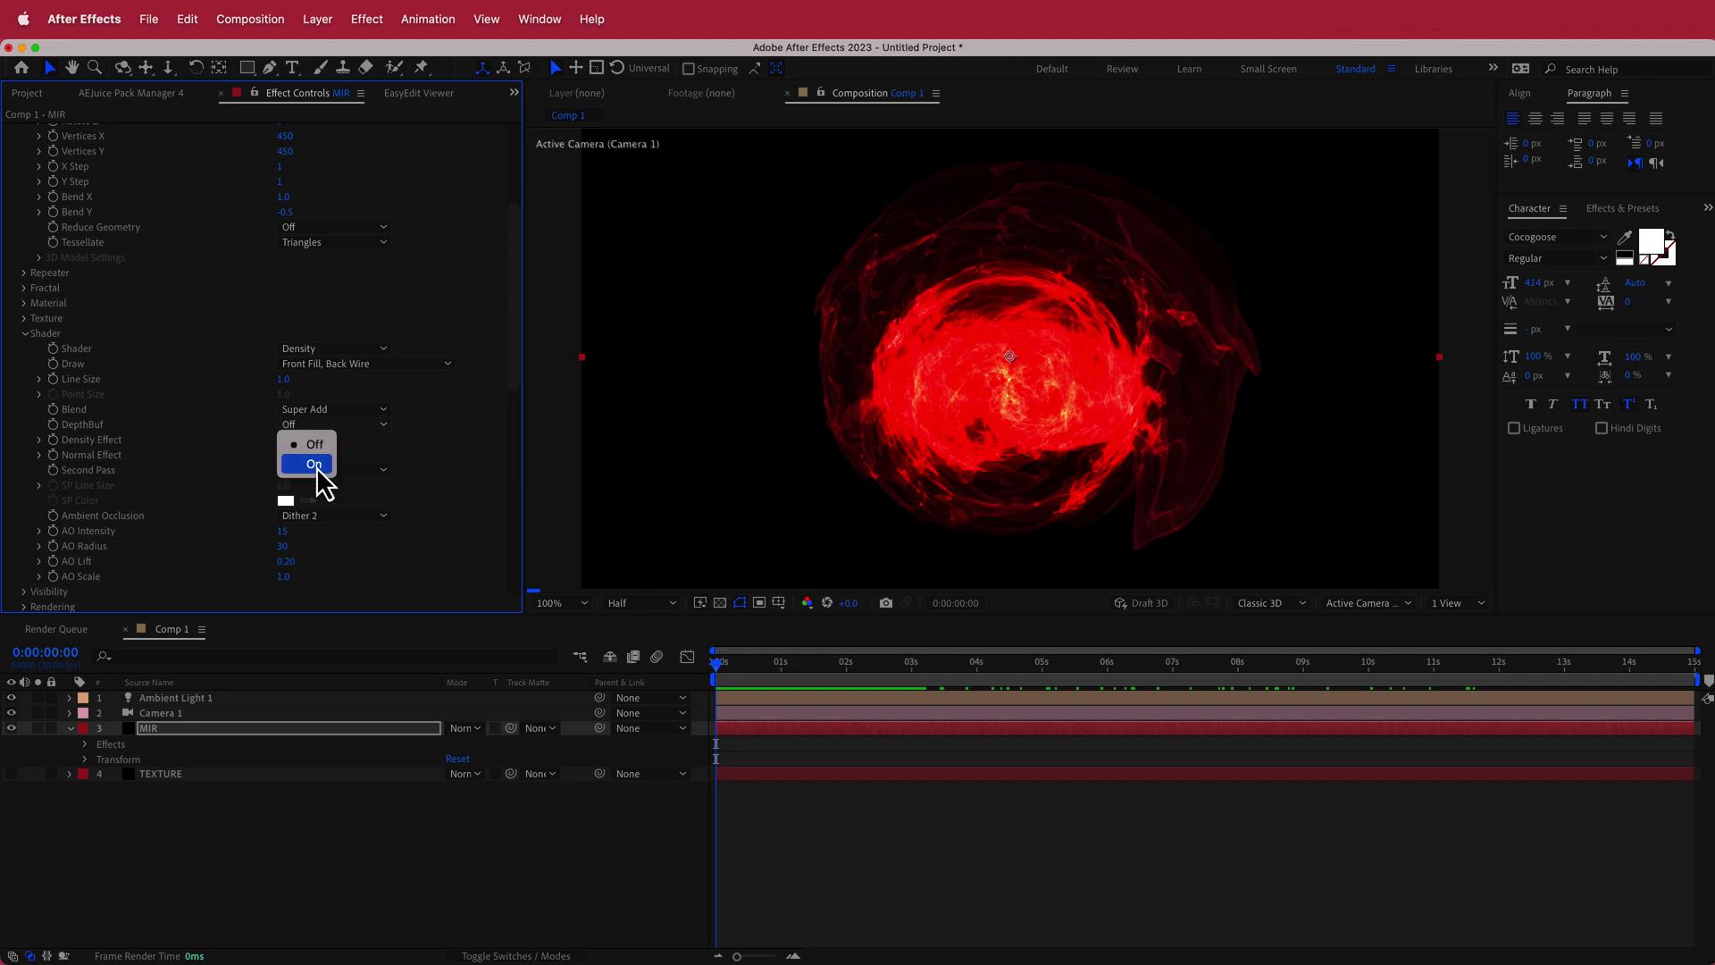
click(314, 463)
Step: Set the Normal Effect in the MIR layer's Shader settings to 25
click(286, 455)
text(2)
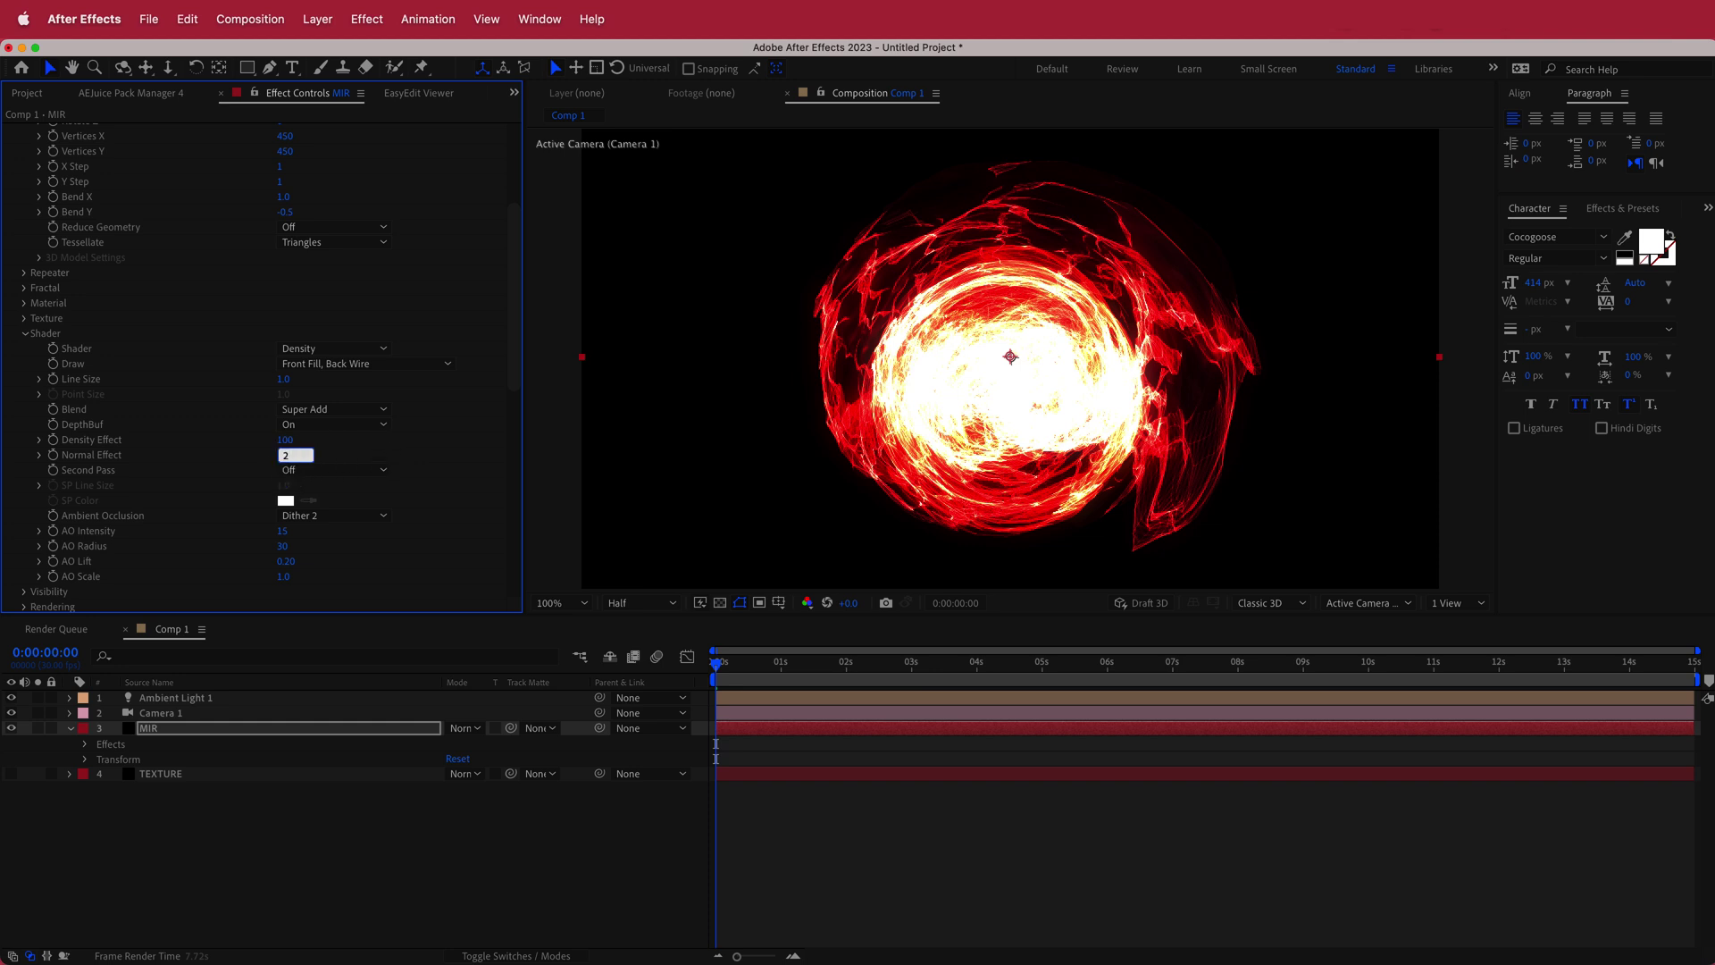
text(5)
key(Return)
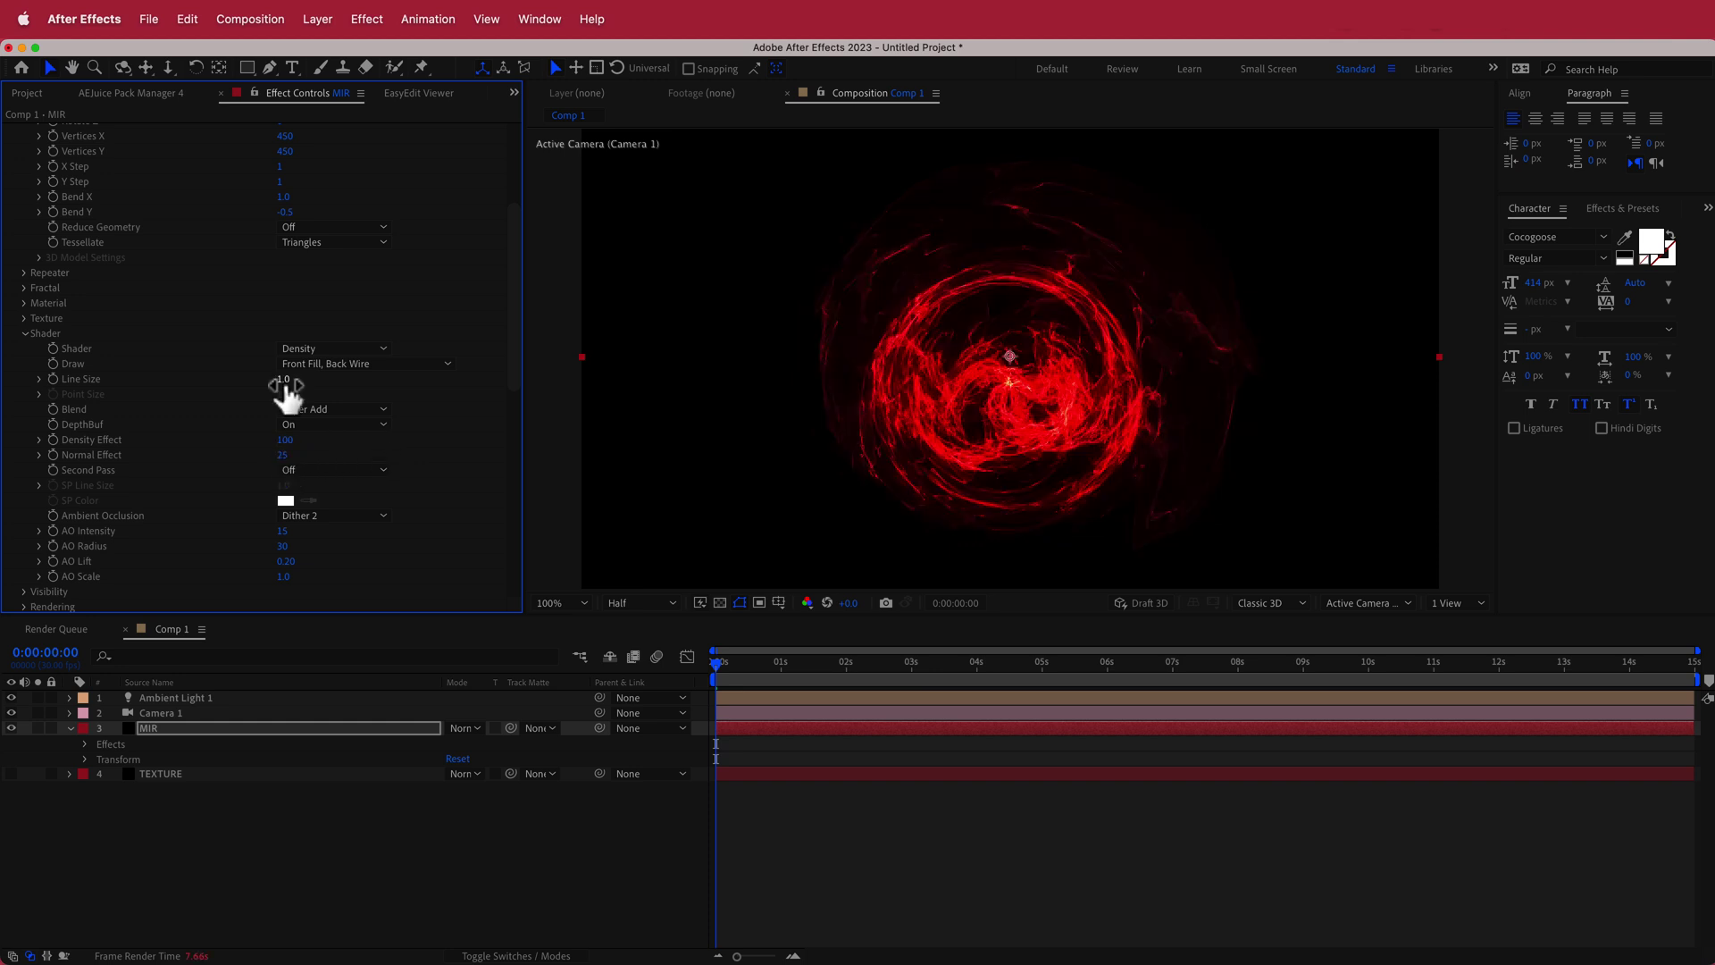
Step: Set the Line Size in the MIR layer's Shader settings to 2.0
click(284, 381)
key(Return)
click(732, 677)
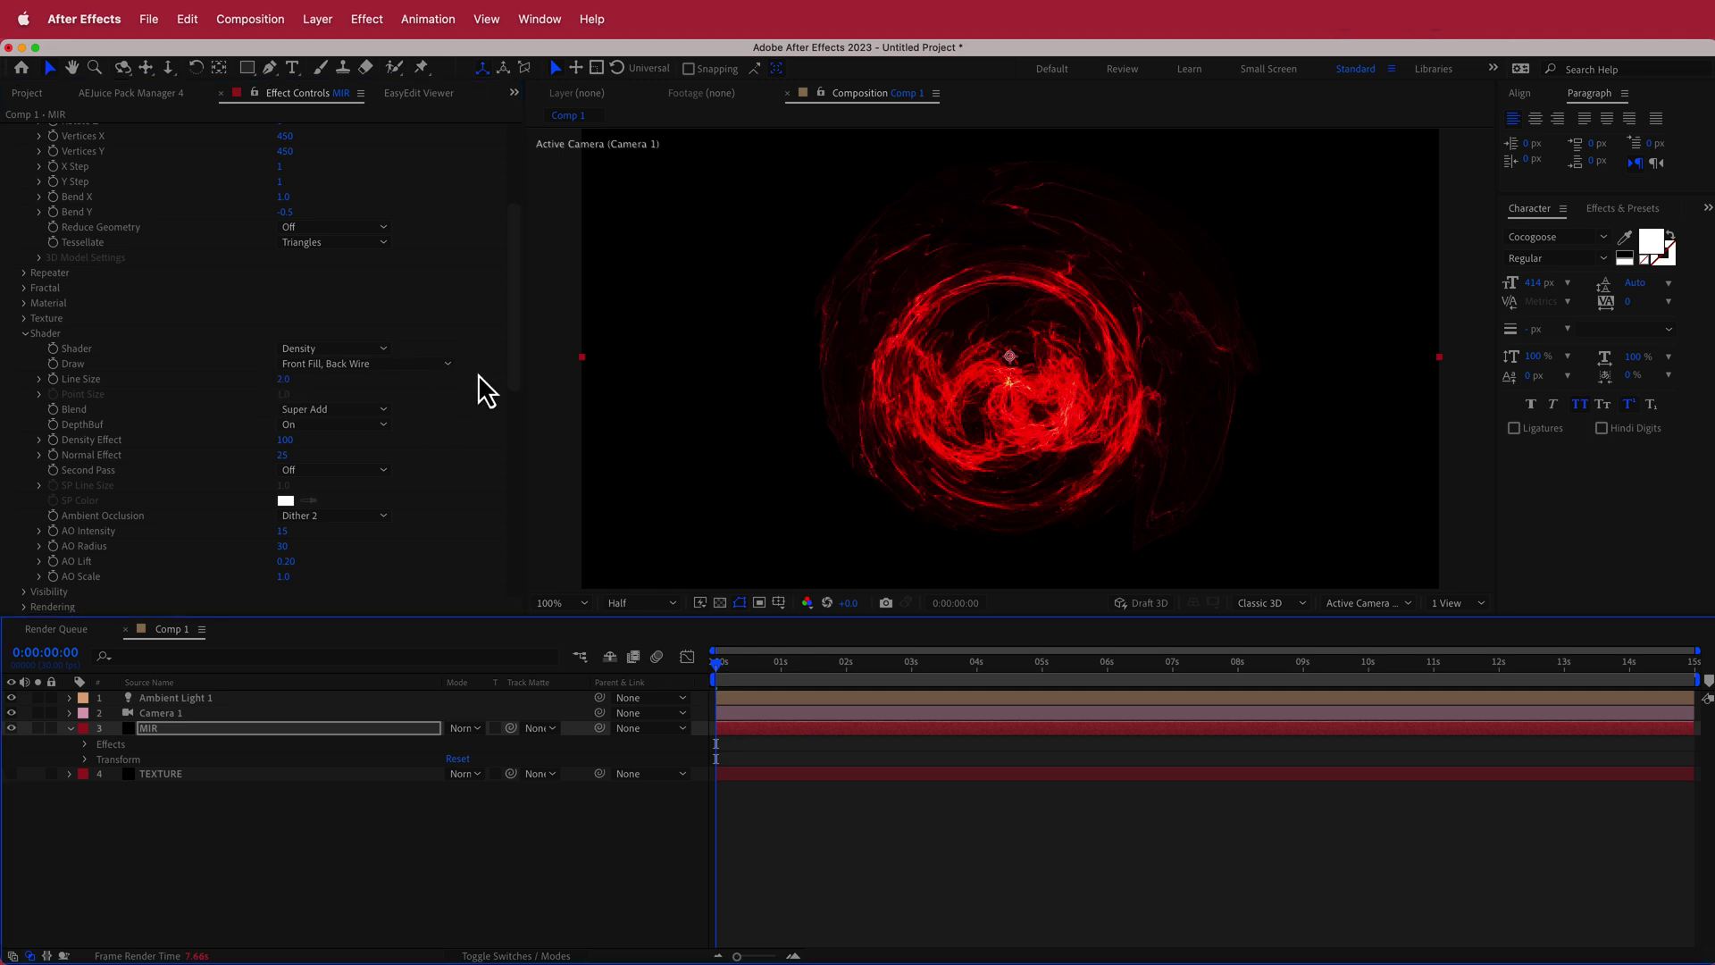
drag(509, 321, 532, 238)
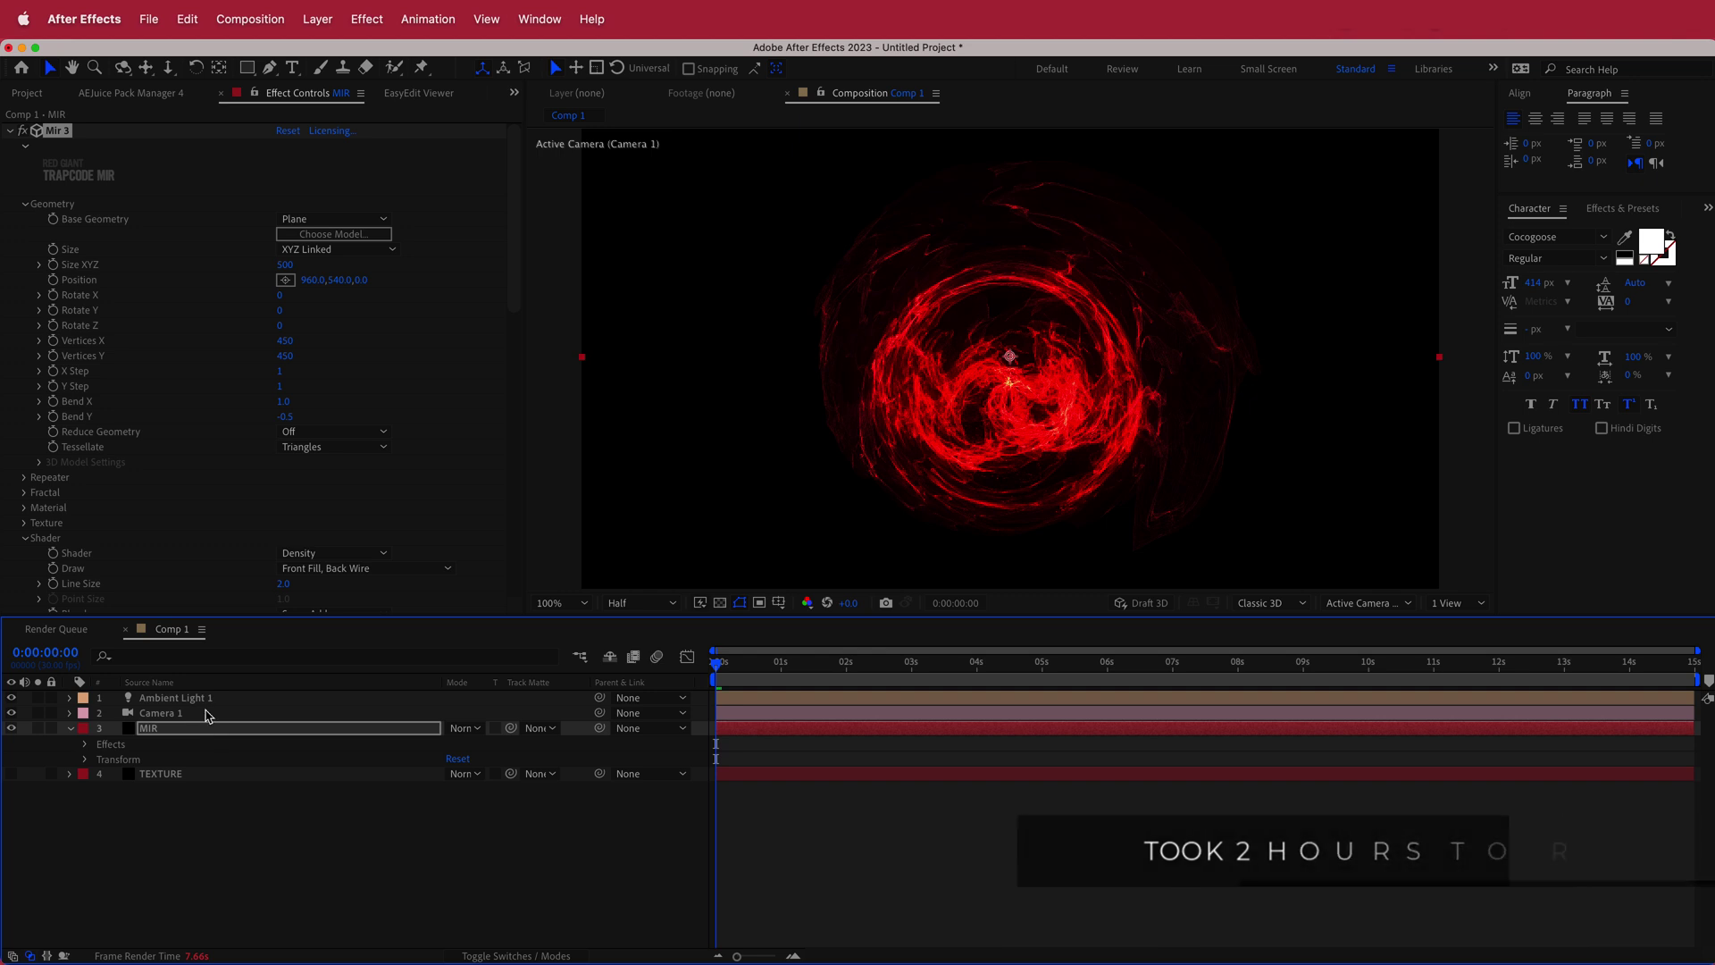
Step: Create a 1920 x 1080 black solid named BG and place it beneath all other layers
click(70, 728)
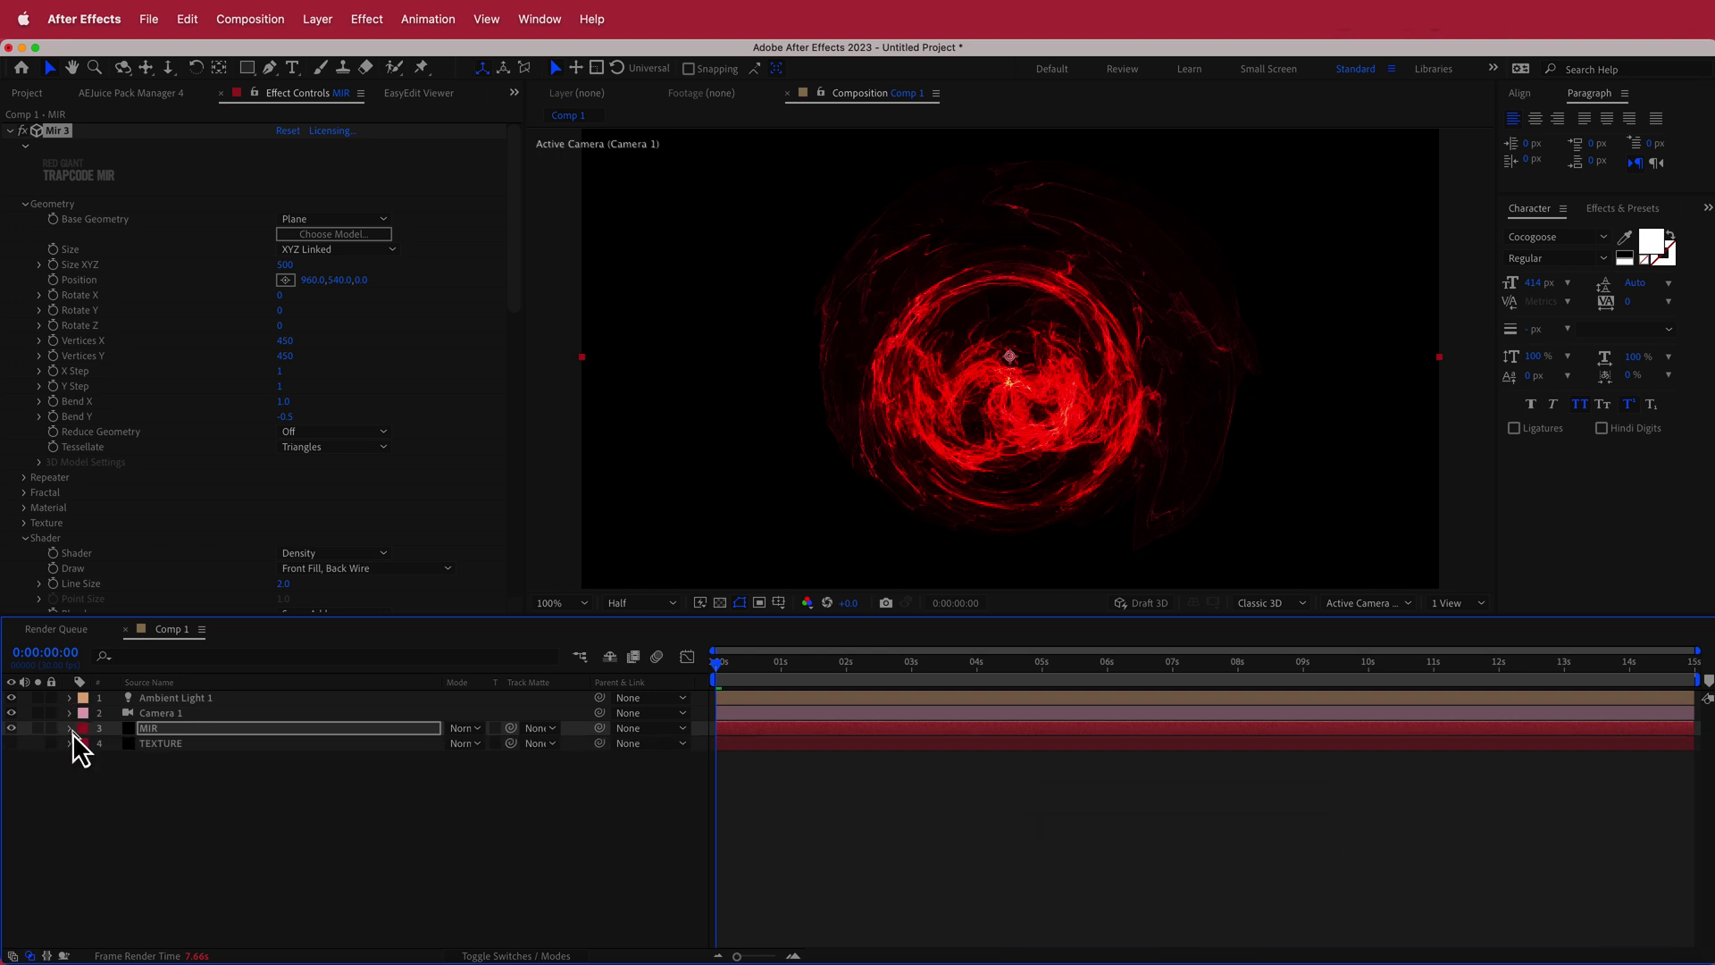
right_click(580, 700)
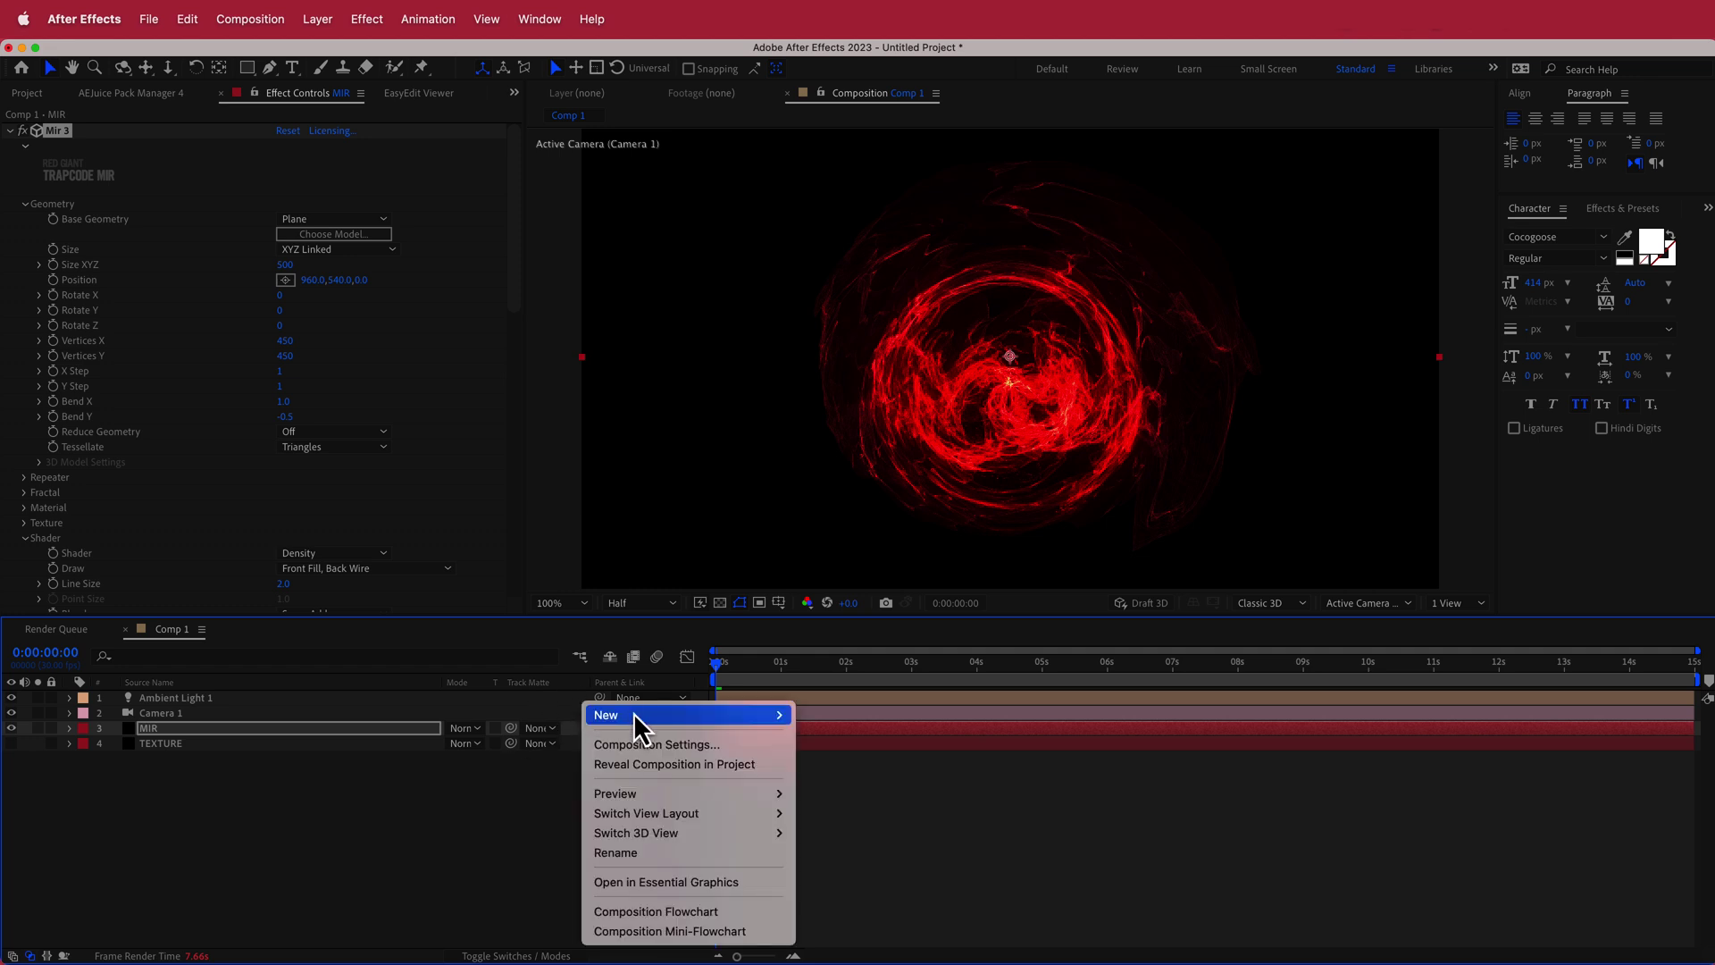
mouse_move(635, 713)
click(871, 769)
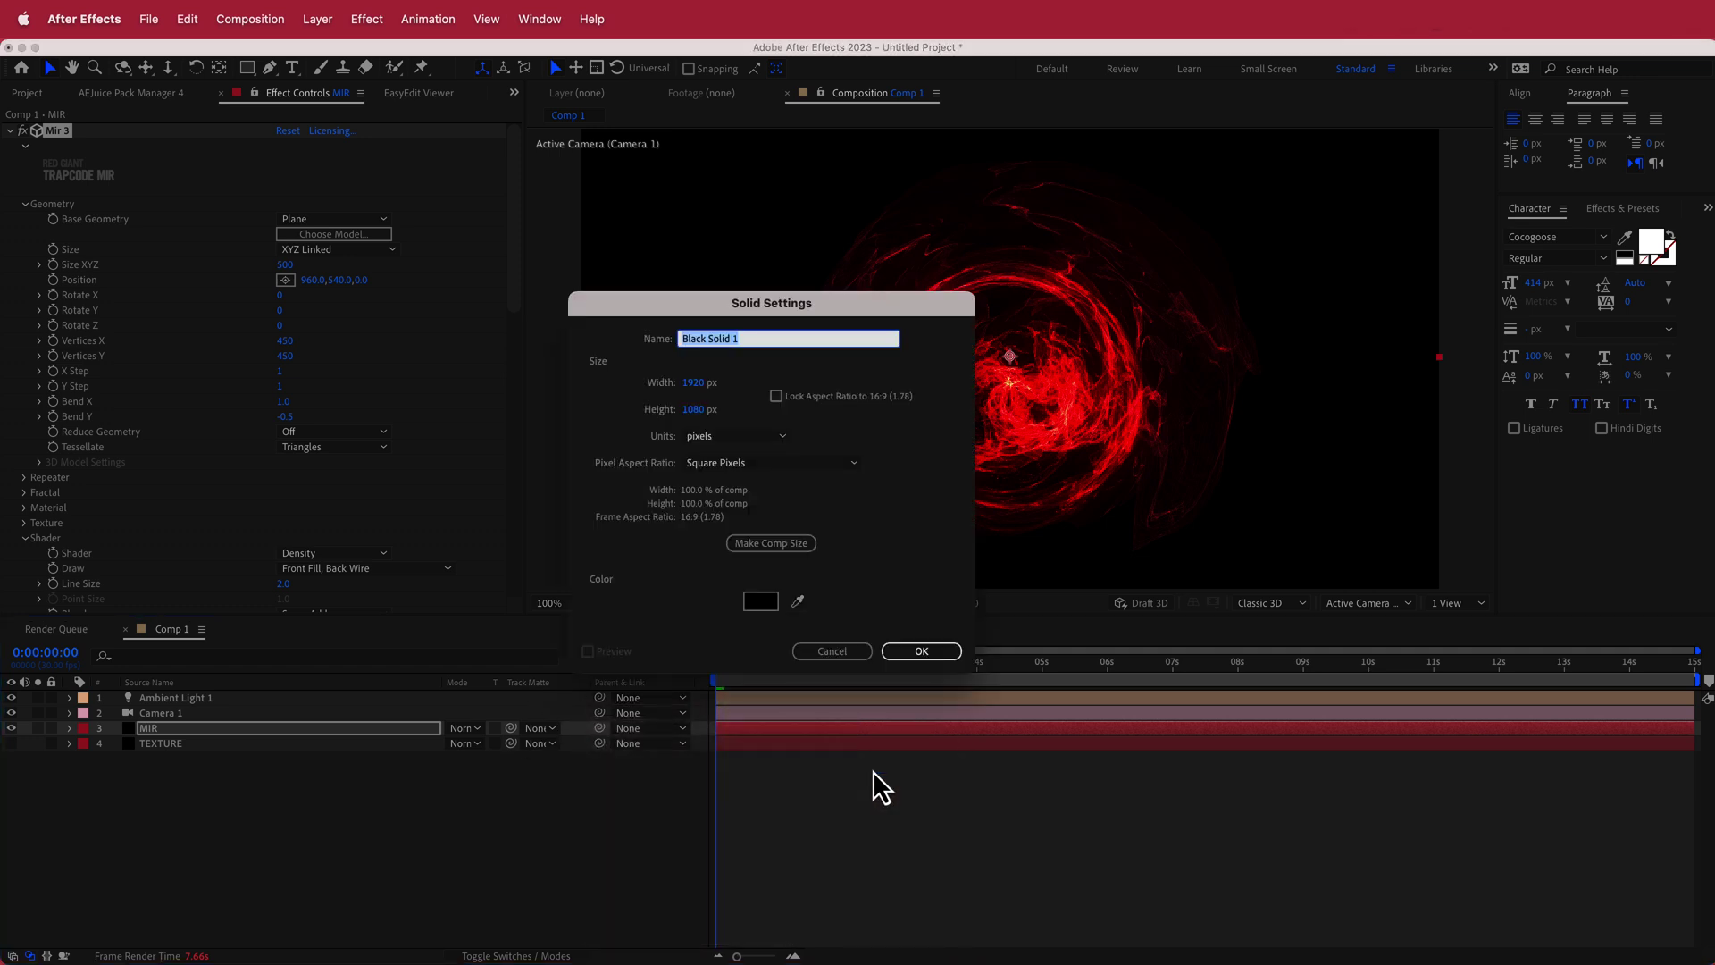
text(BG)
key(Return)
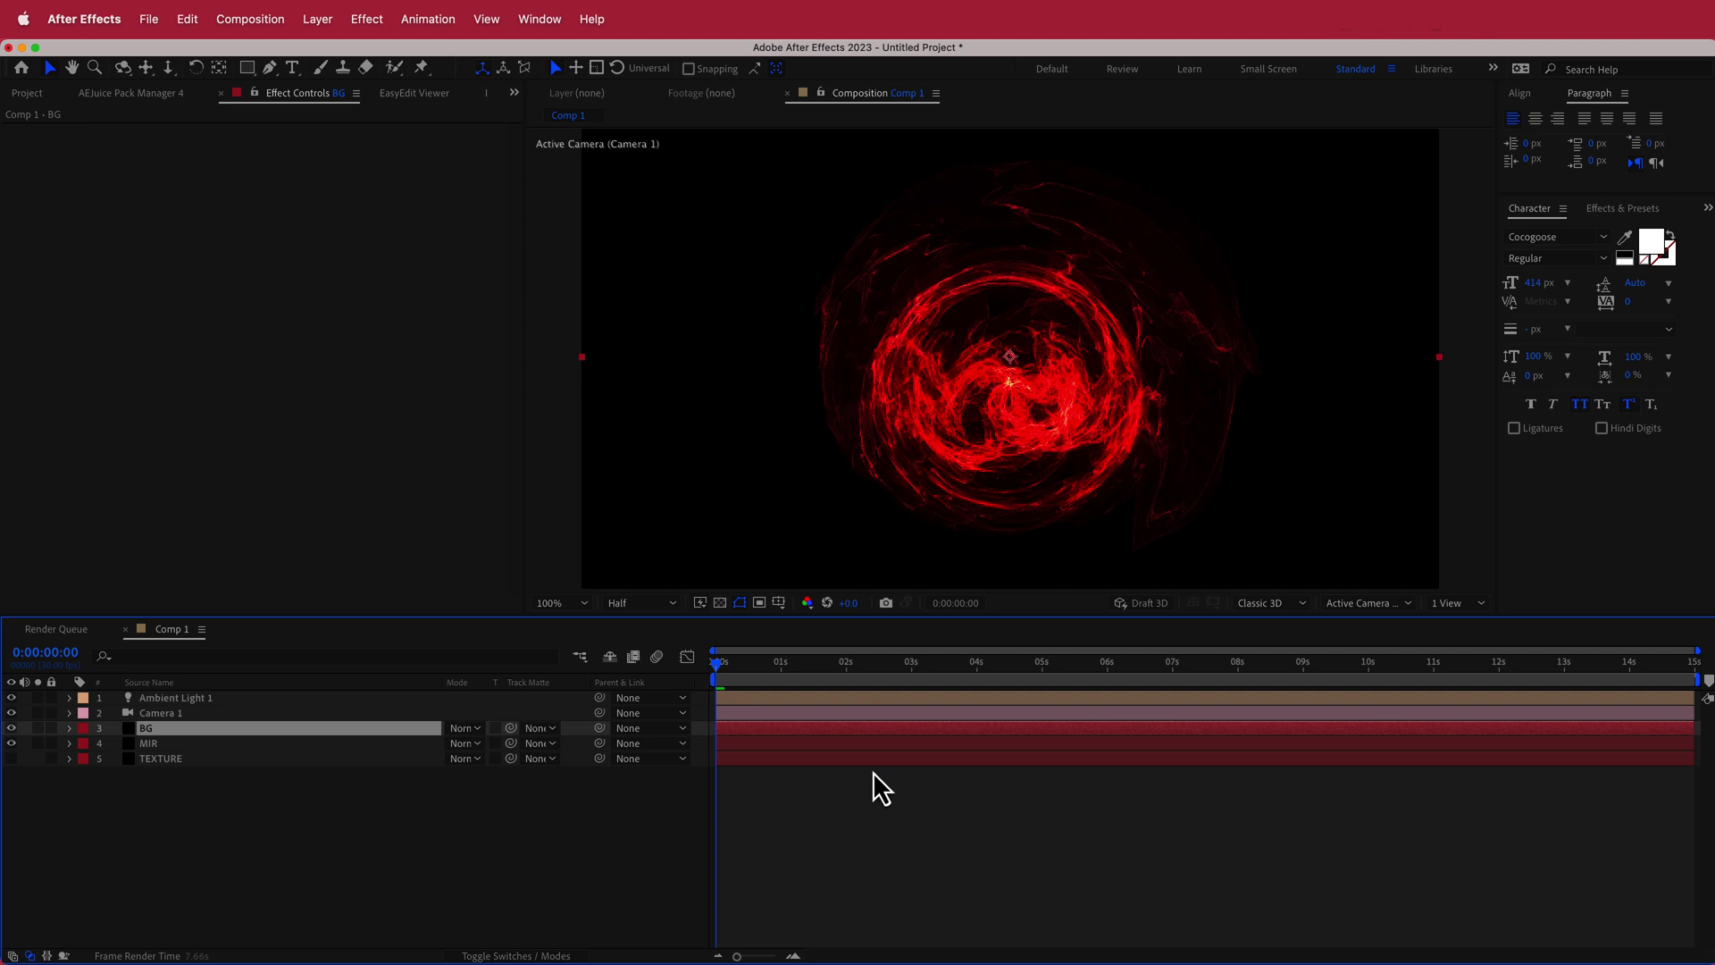
drag(180, 730, 191, 776)
Step: Apply the standard Gradient Ramp effect to the BG layer
key(ctrl+space)
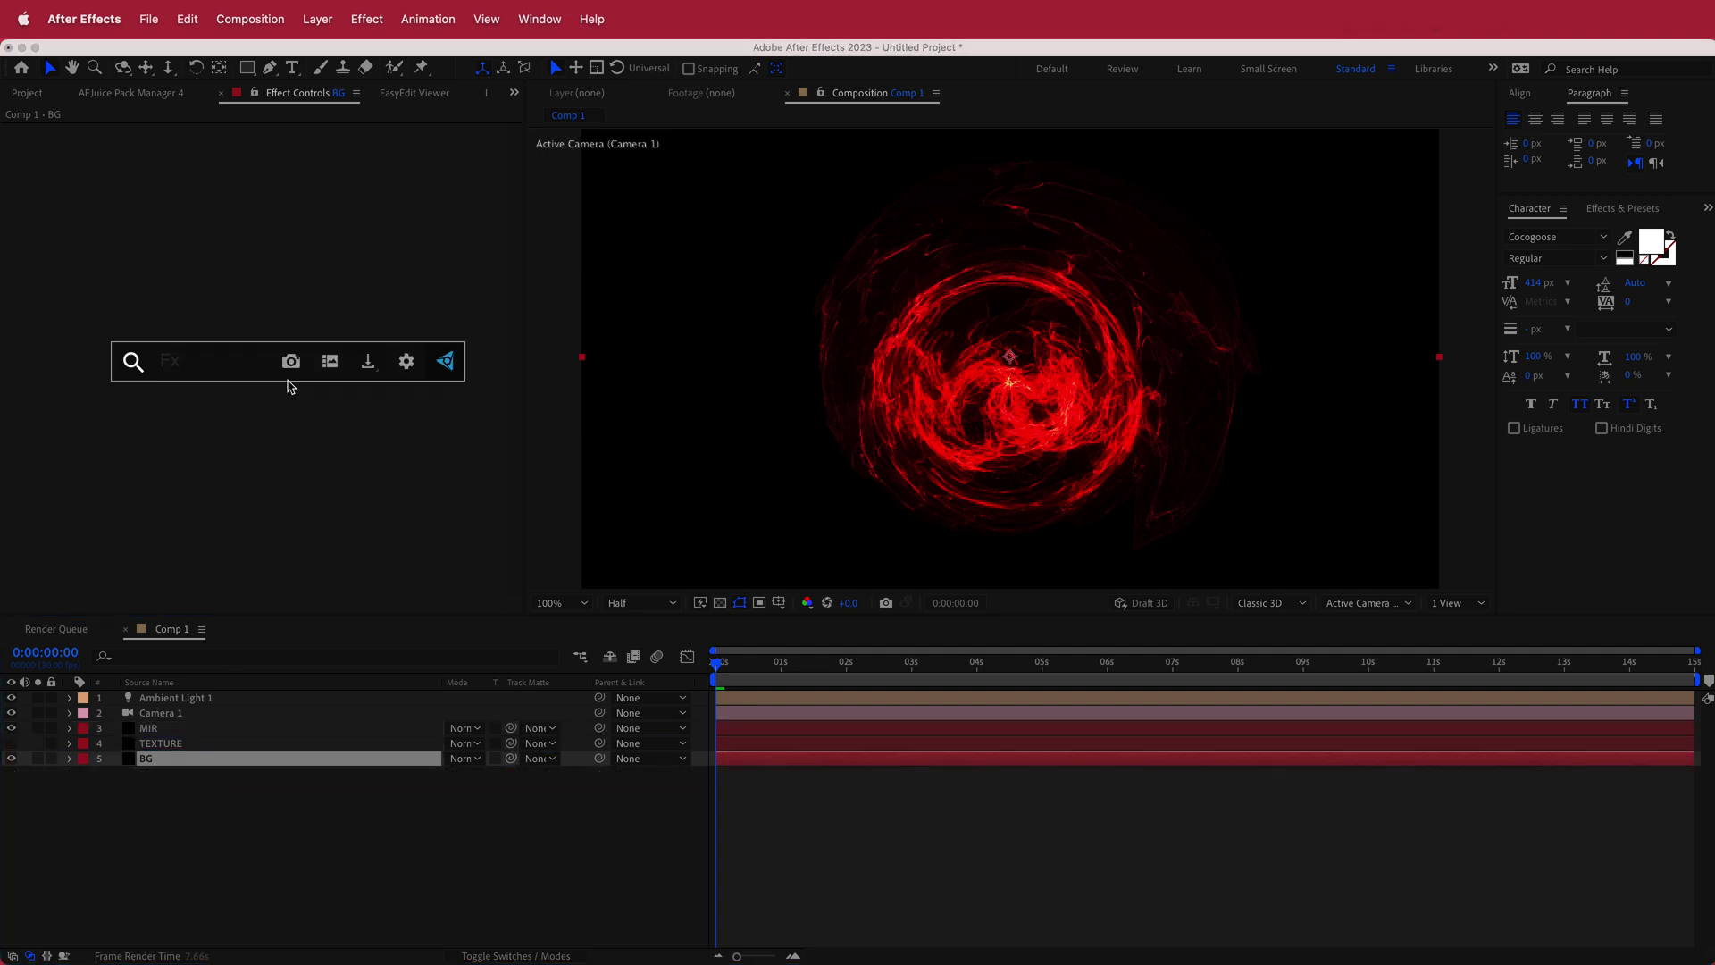
text(ramp)
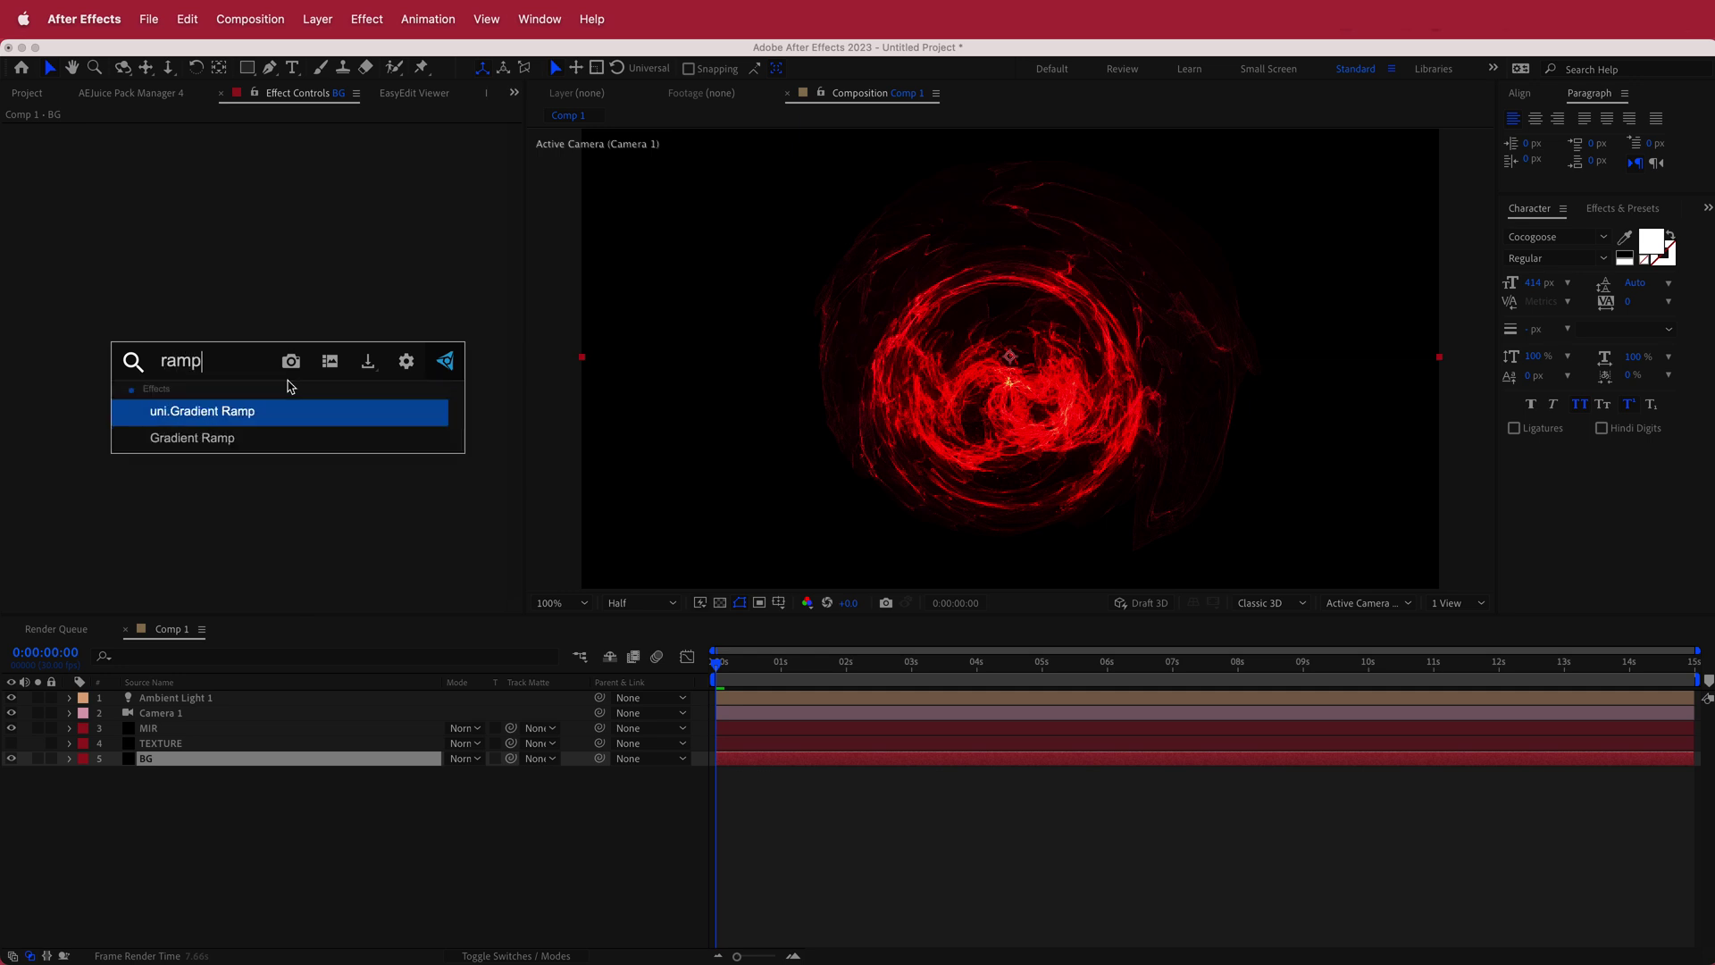
key(Down)
key(Return)
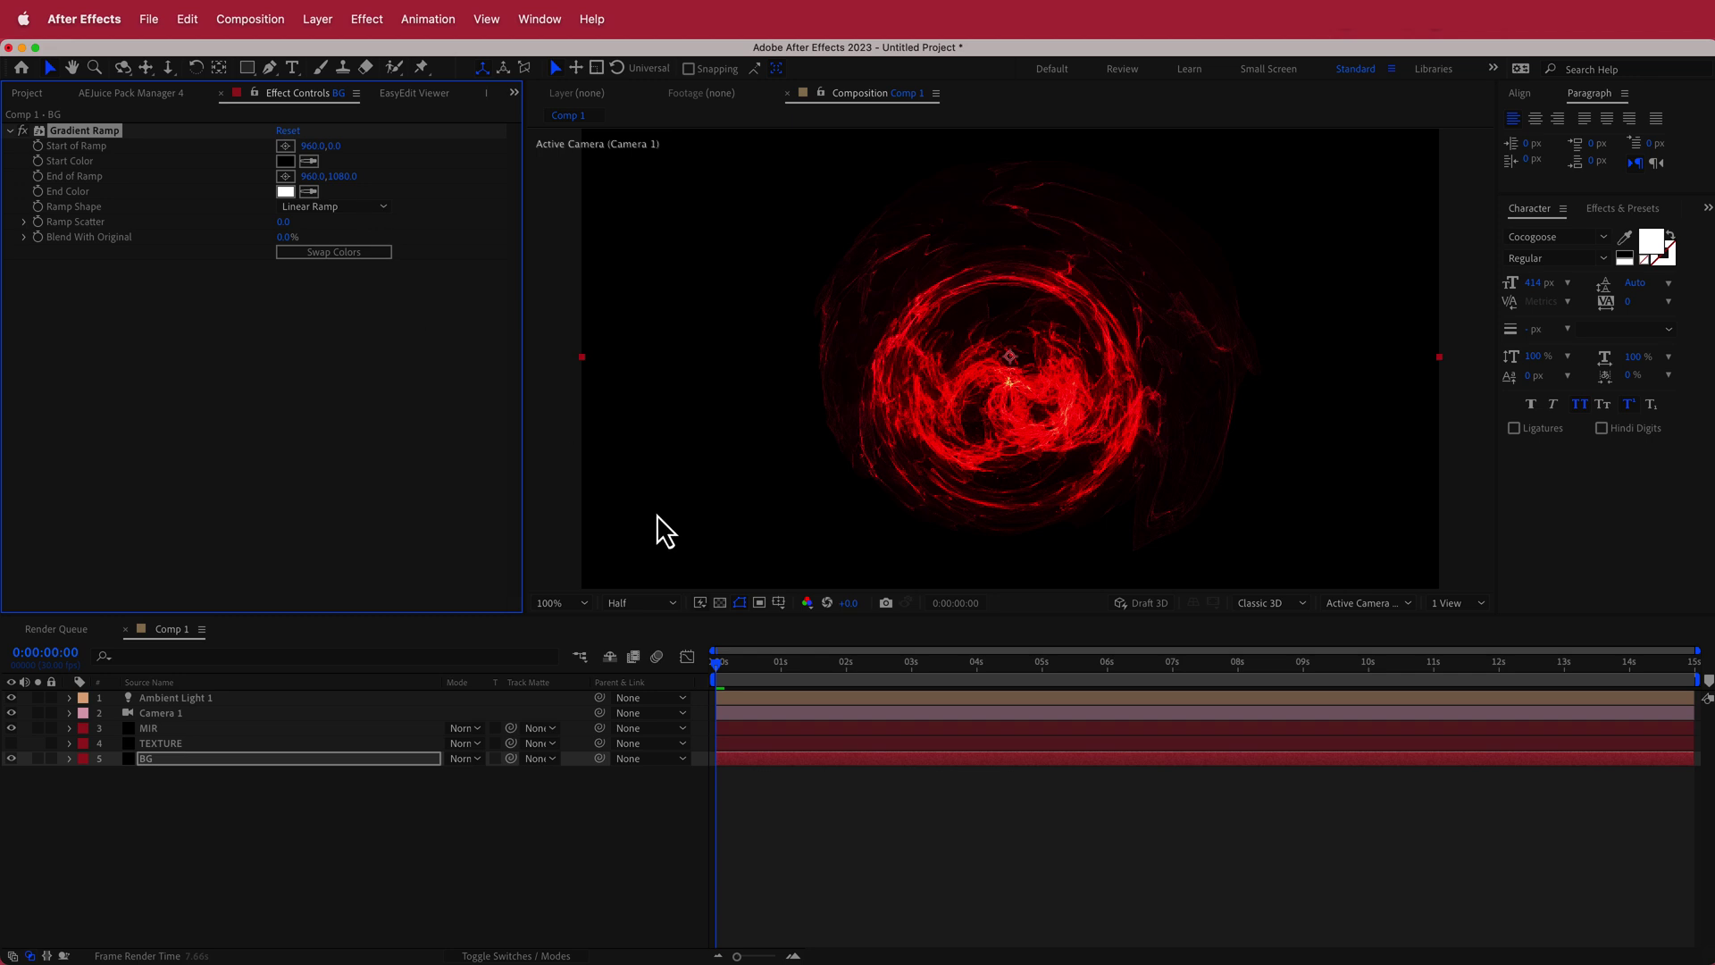
Step: Copy the colour #A84448 from Color Hunt and use it as the Gradient Ramp's End Color in After Effects
key(super+Tab)
mouse_move(1449, 678)
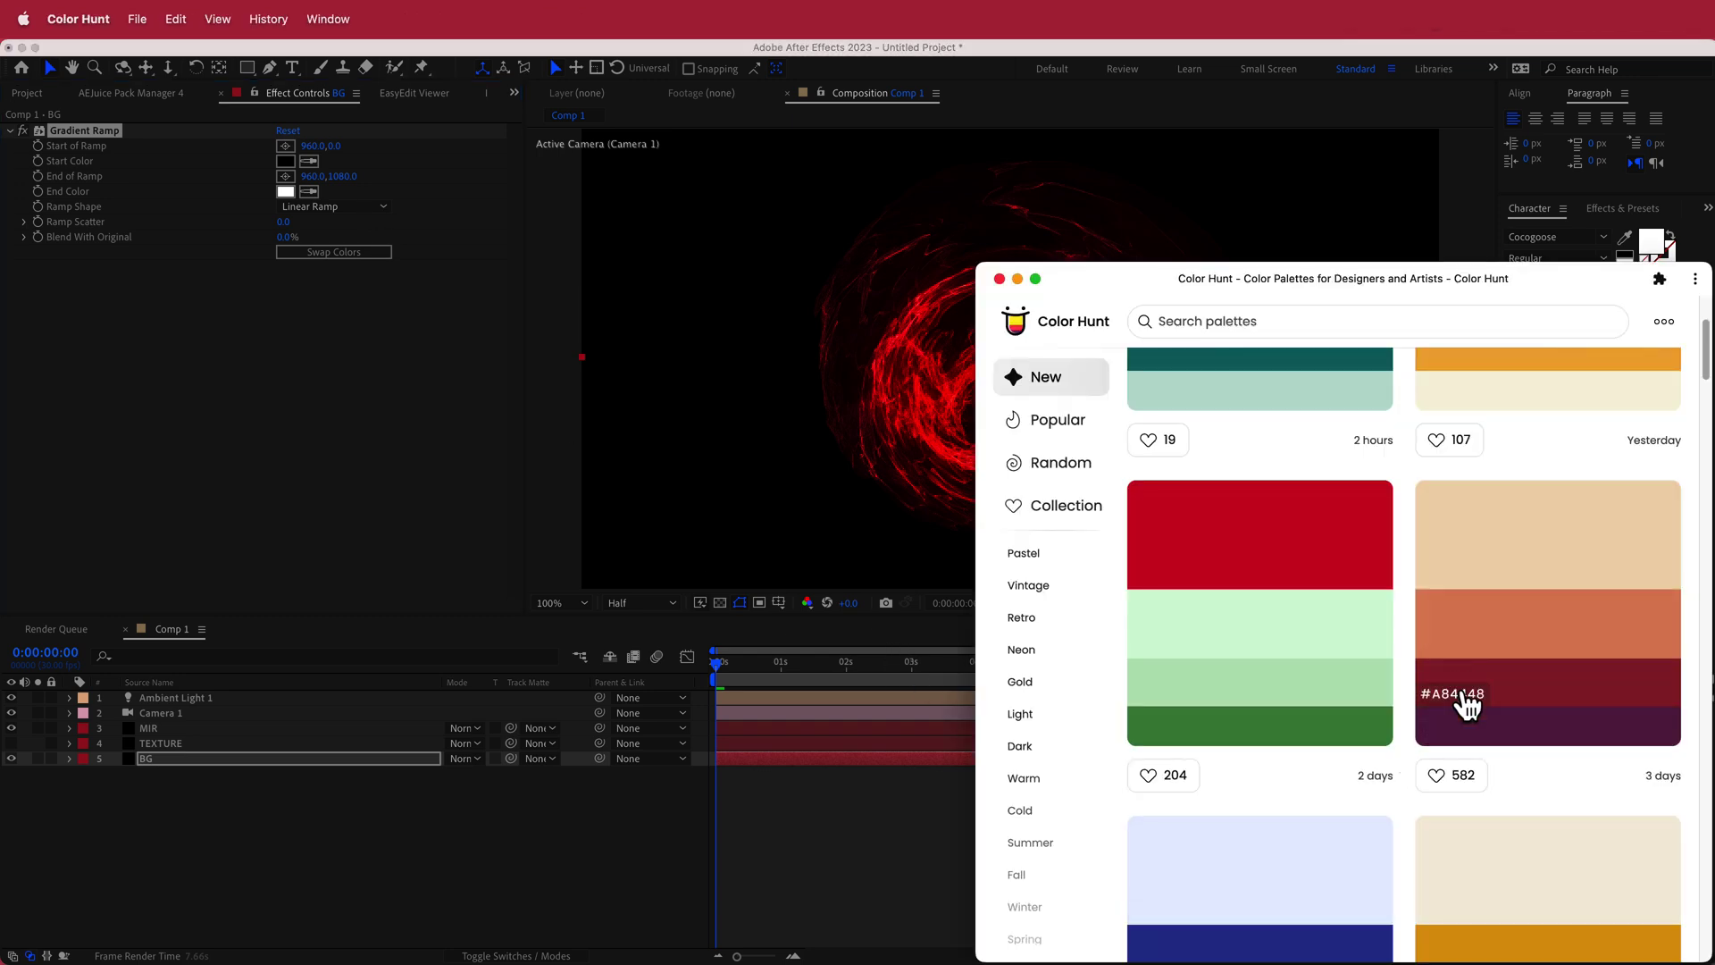
click(1461, 712)
key(super+Tab)
click(288, 193)
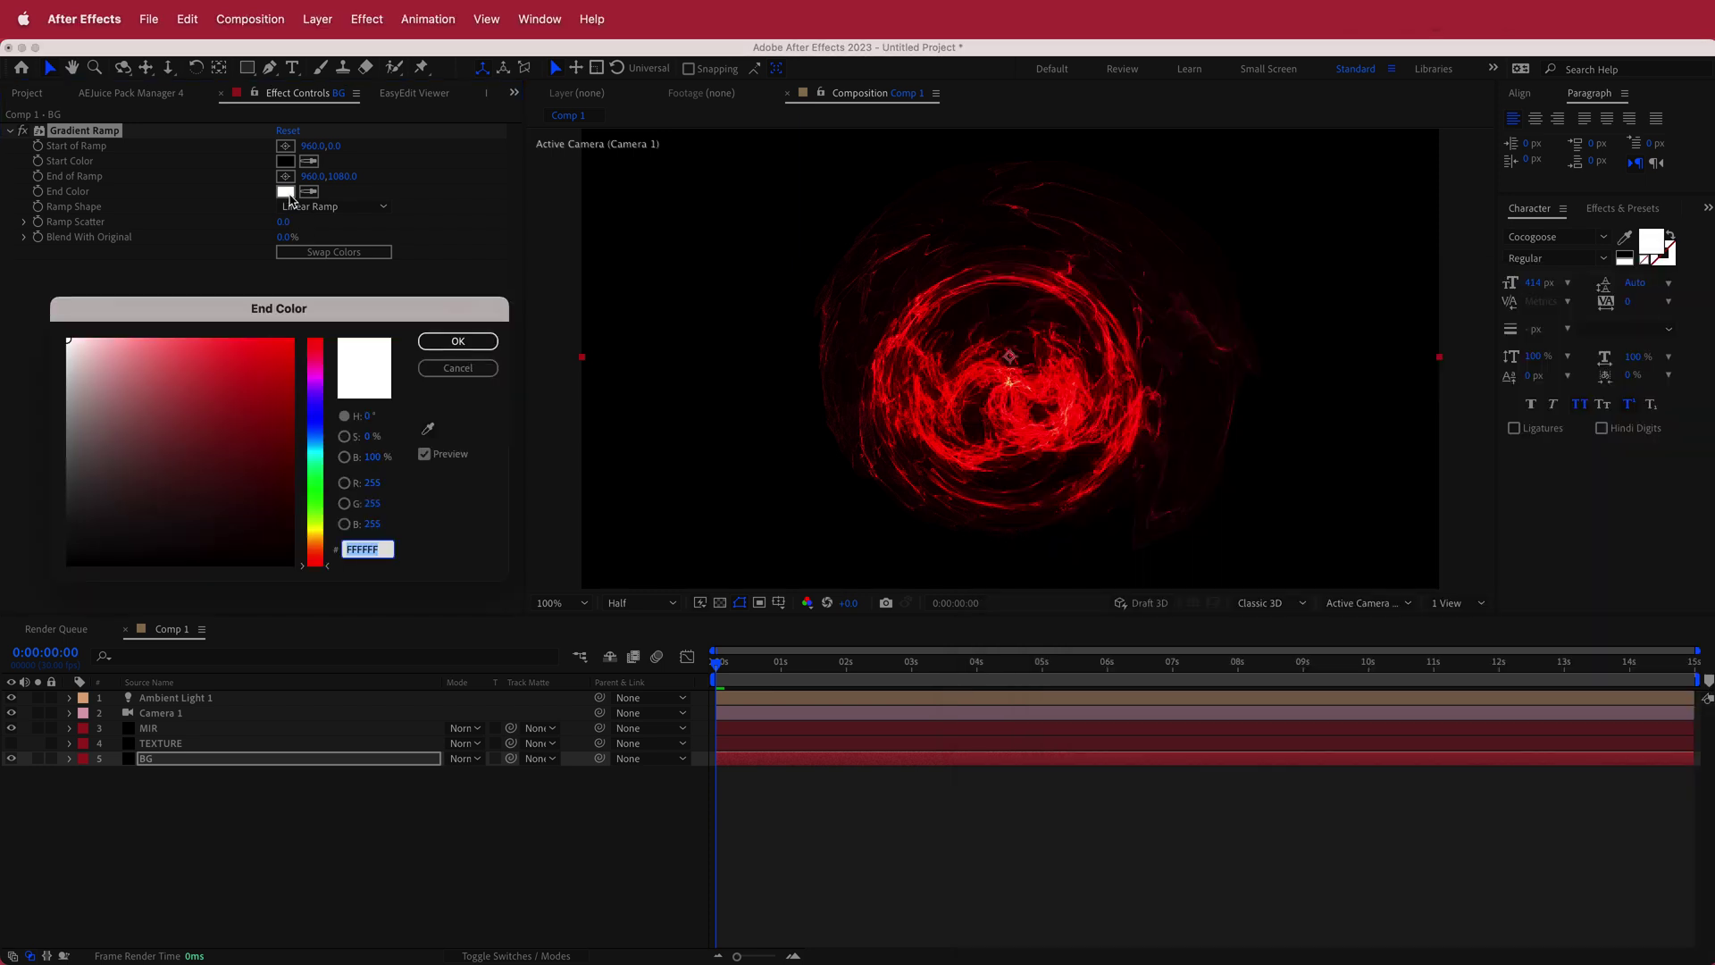
key(super+v)
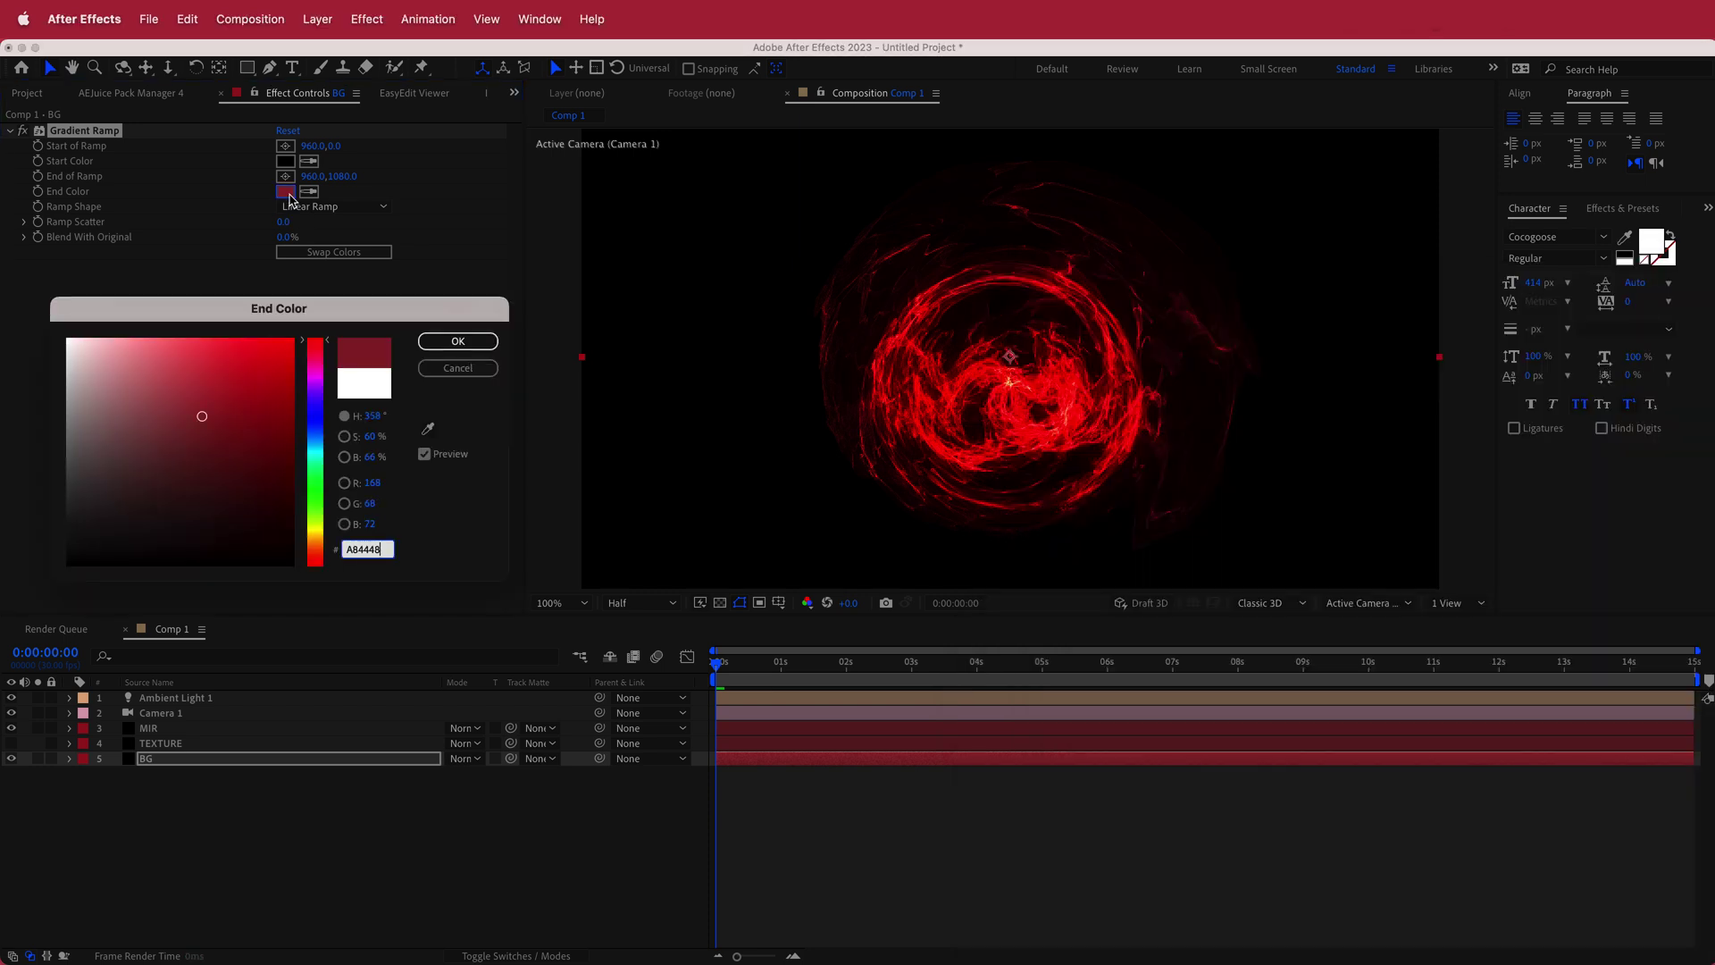
click(457, 341)
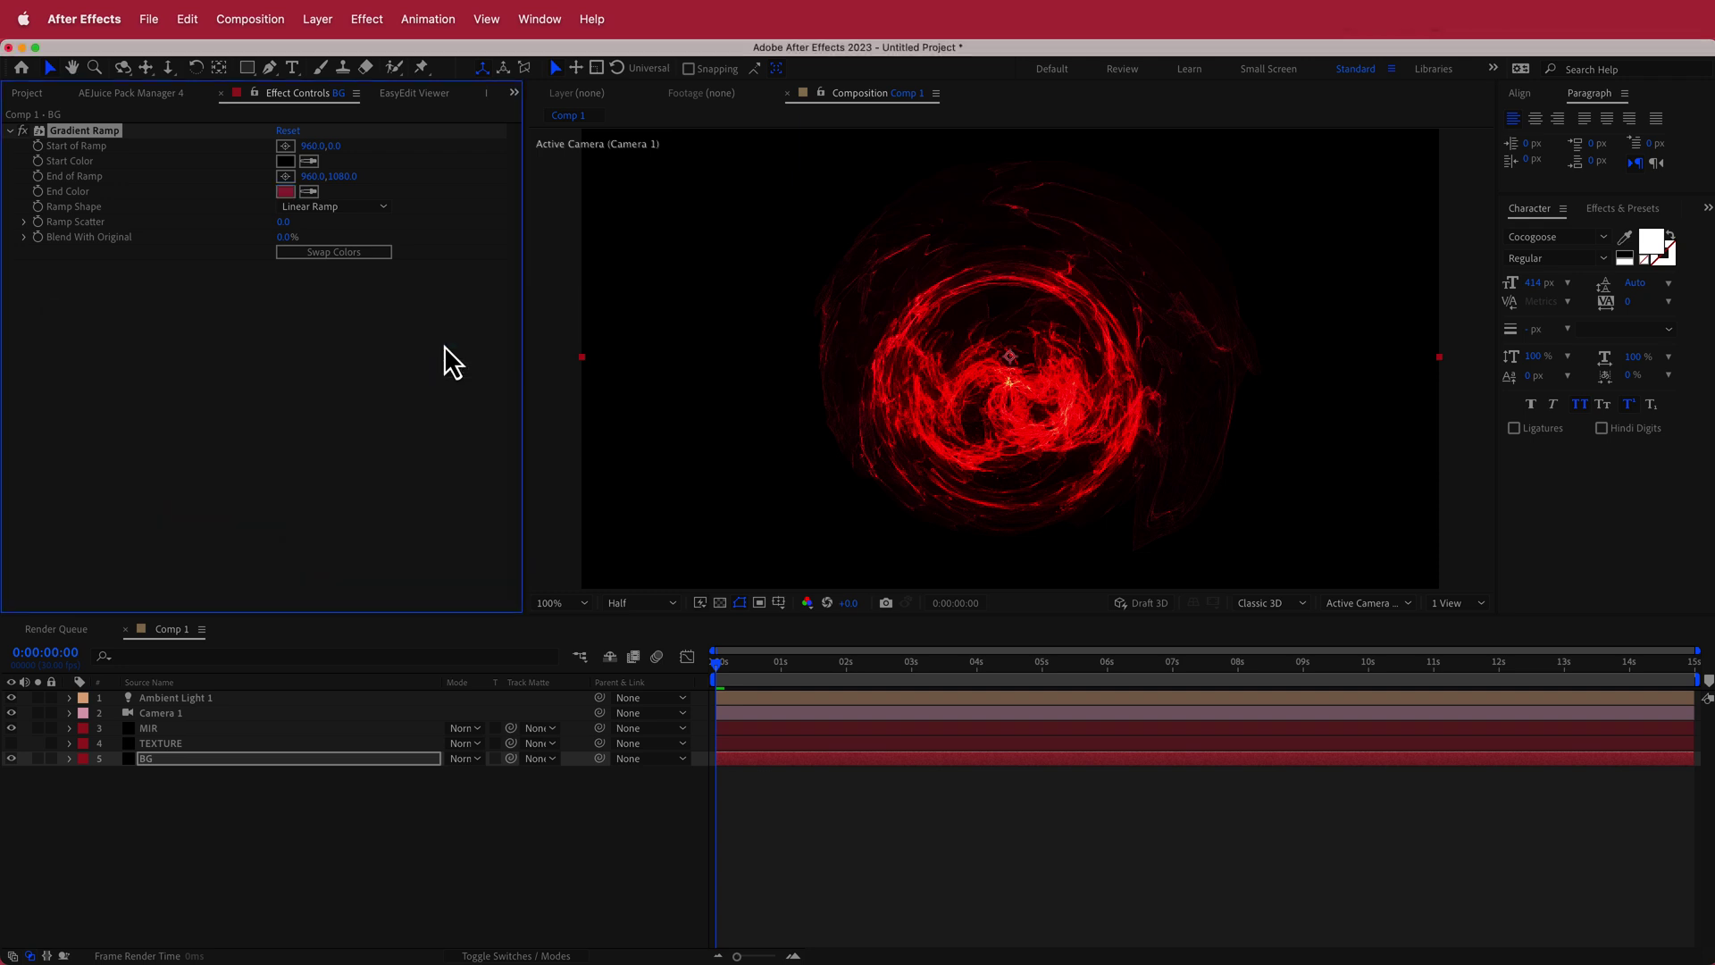
Step: Change the BG layer's Gradient Ramp to a Radial Ramp and swap its start and end colours
click(322, 214)
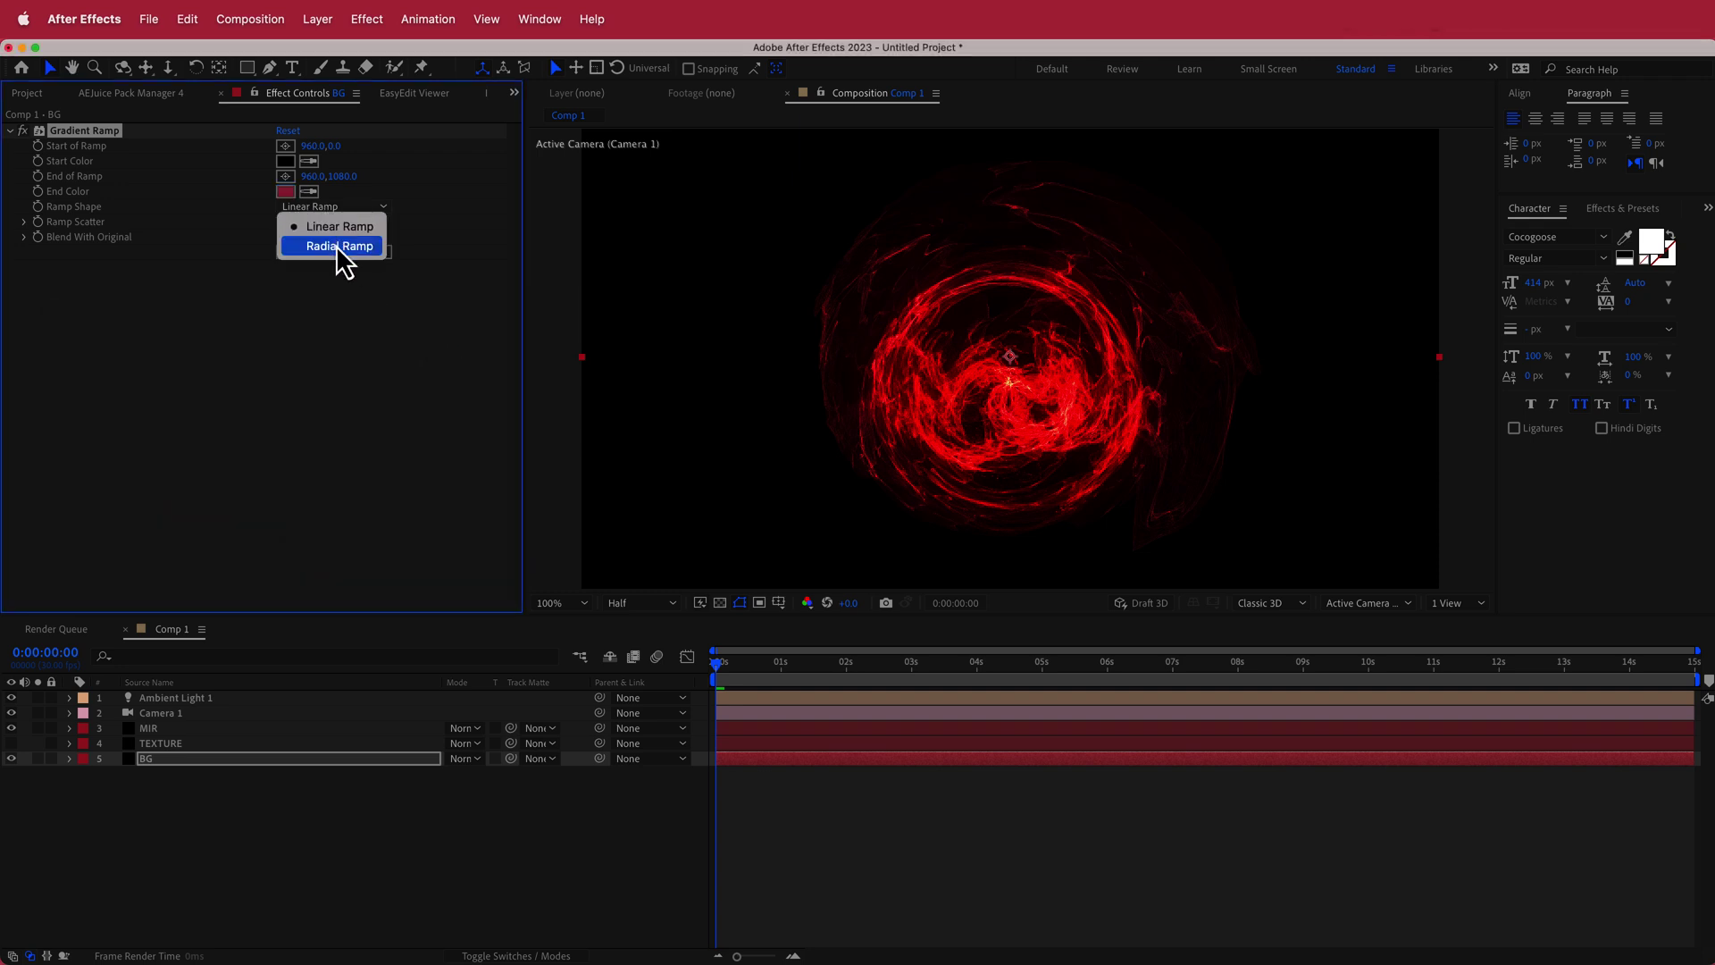
click(338, 249)
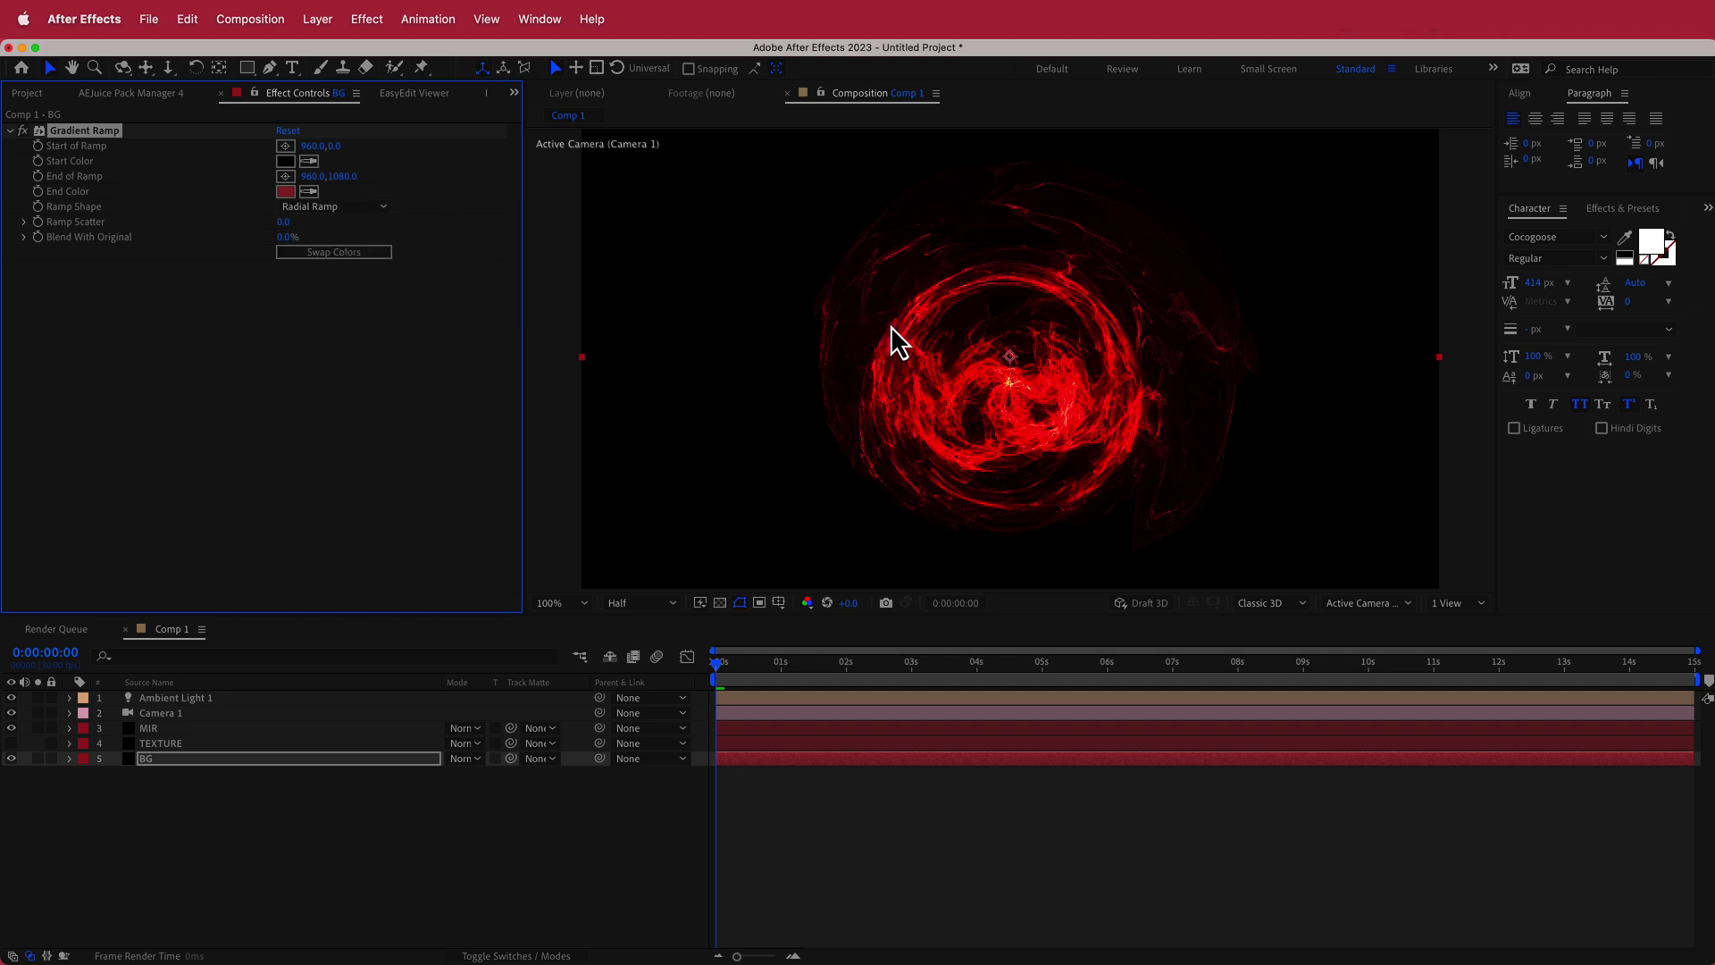
key(comma)
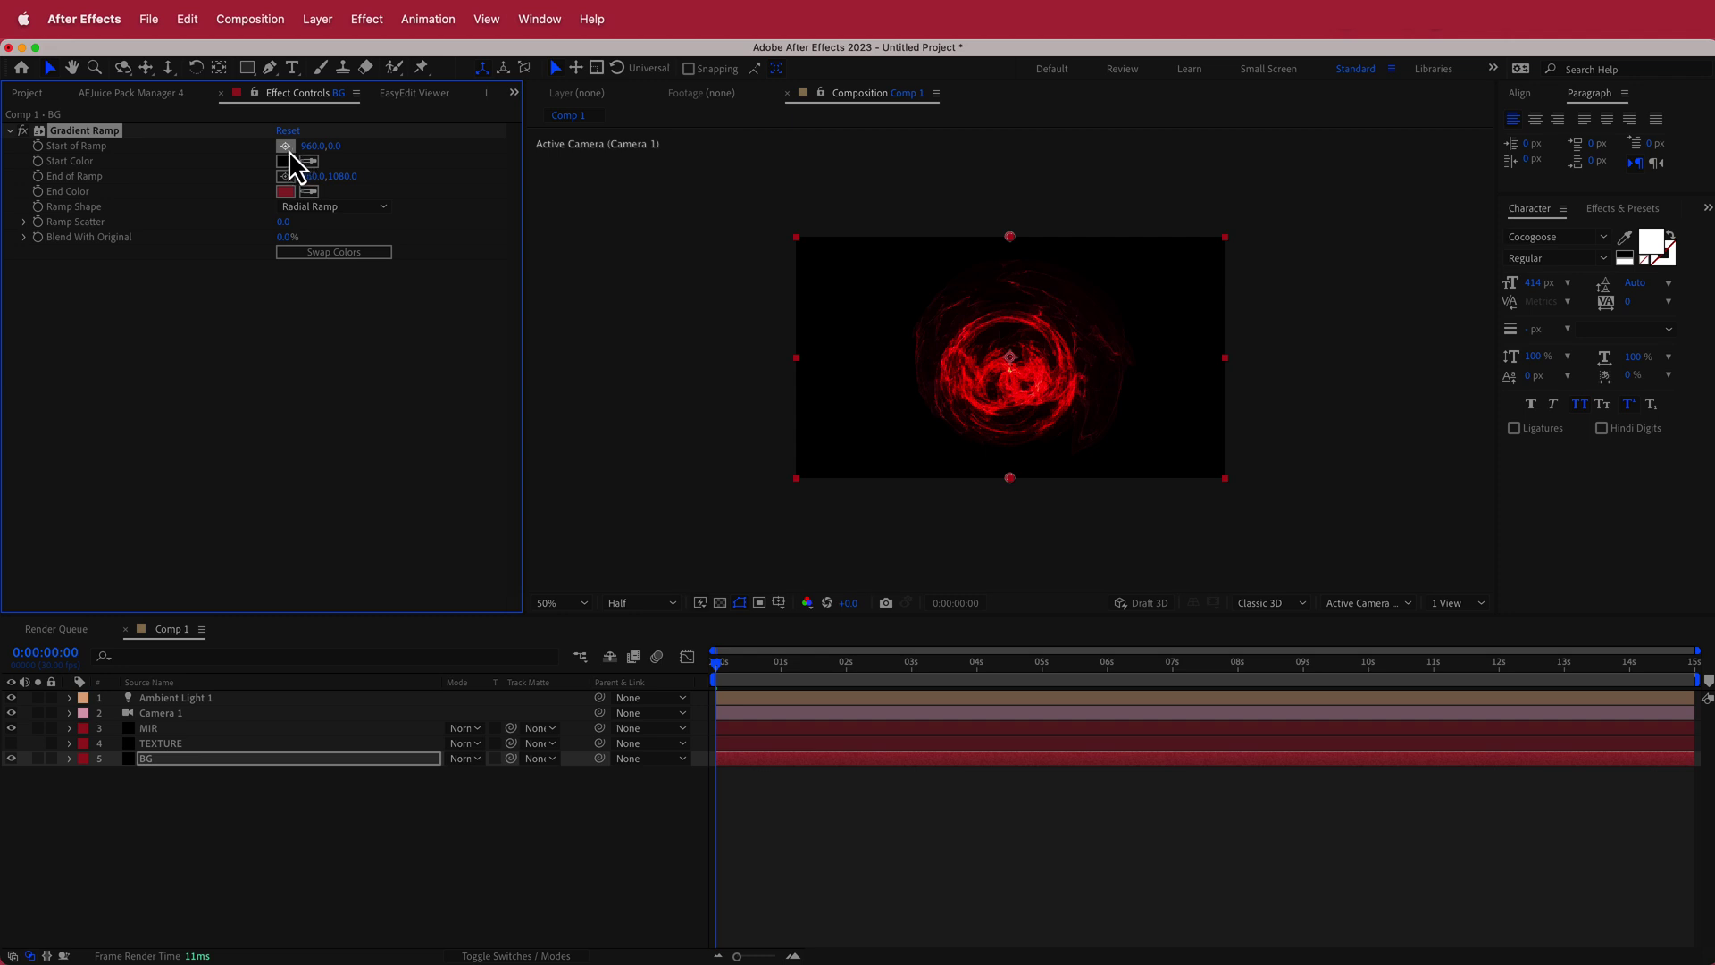
click(333, 251)
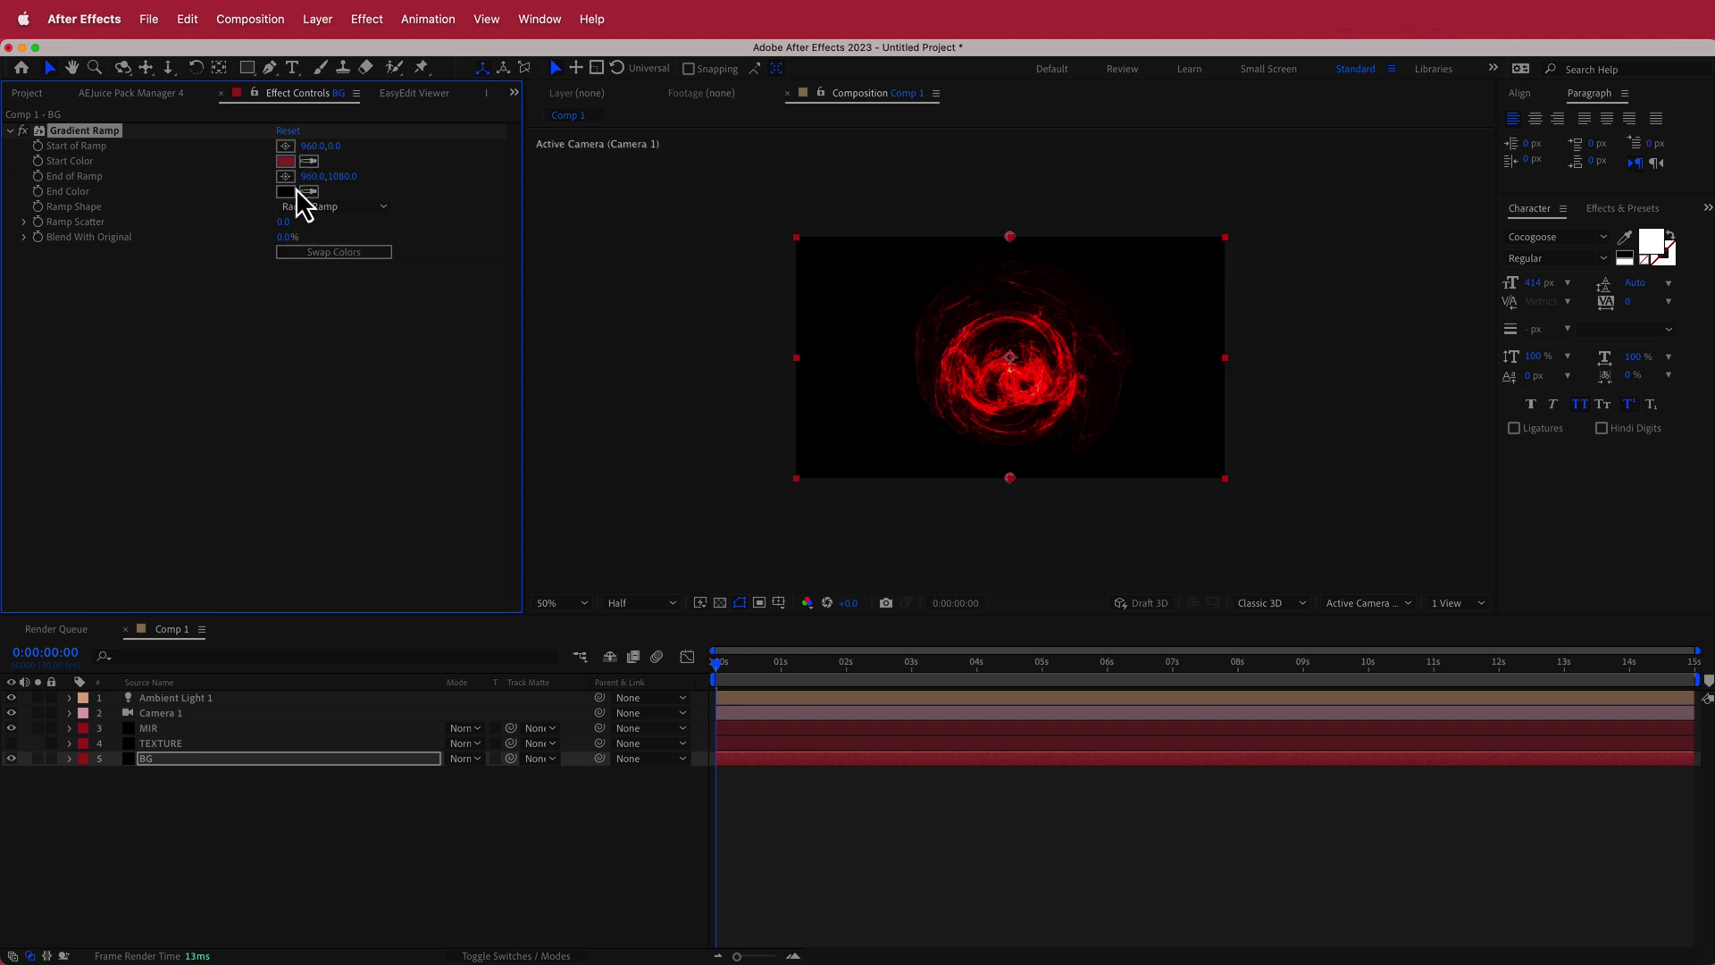
Step: Place the Start of Ramp above the frame at about 964, -324 and the End of Ramp at about 960, 936
click(286, 146)
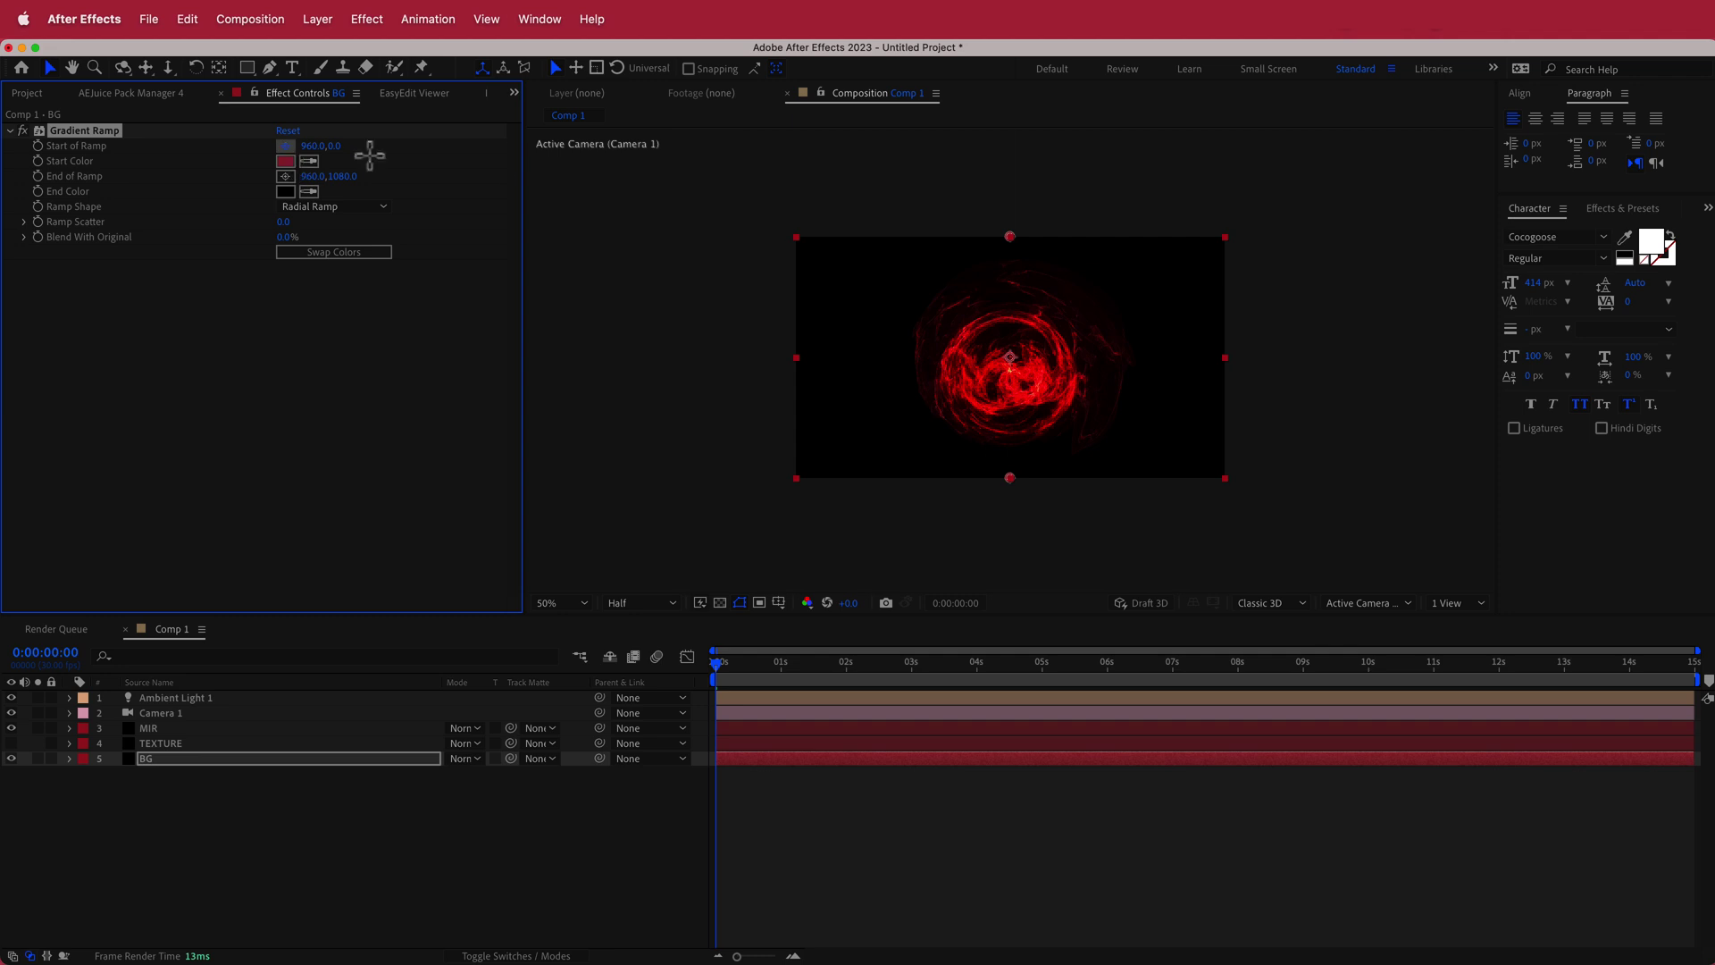
click(1013, 163)
drag(1012, 163, 1010, 163)
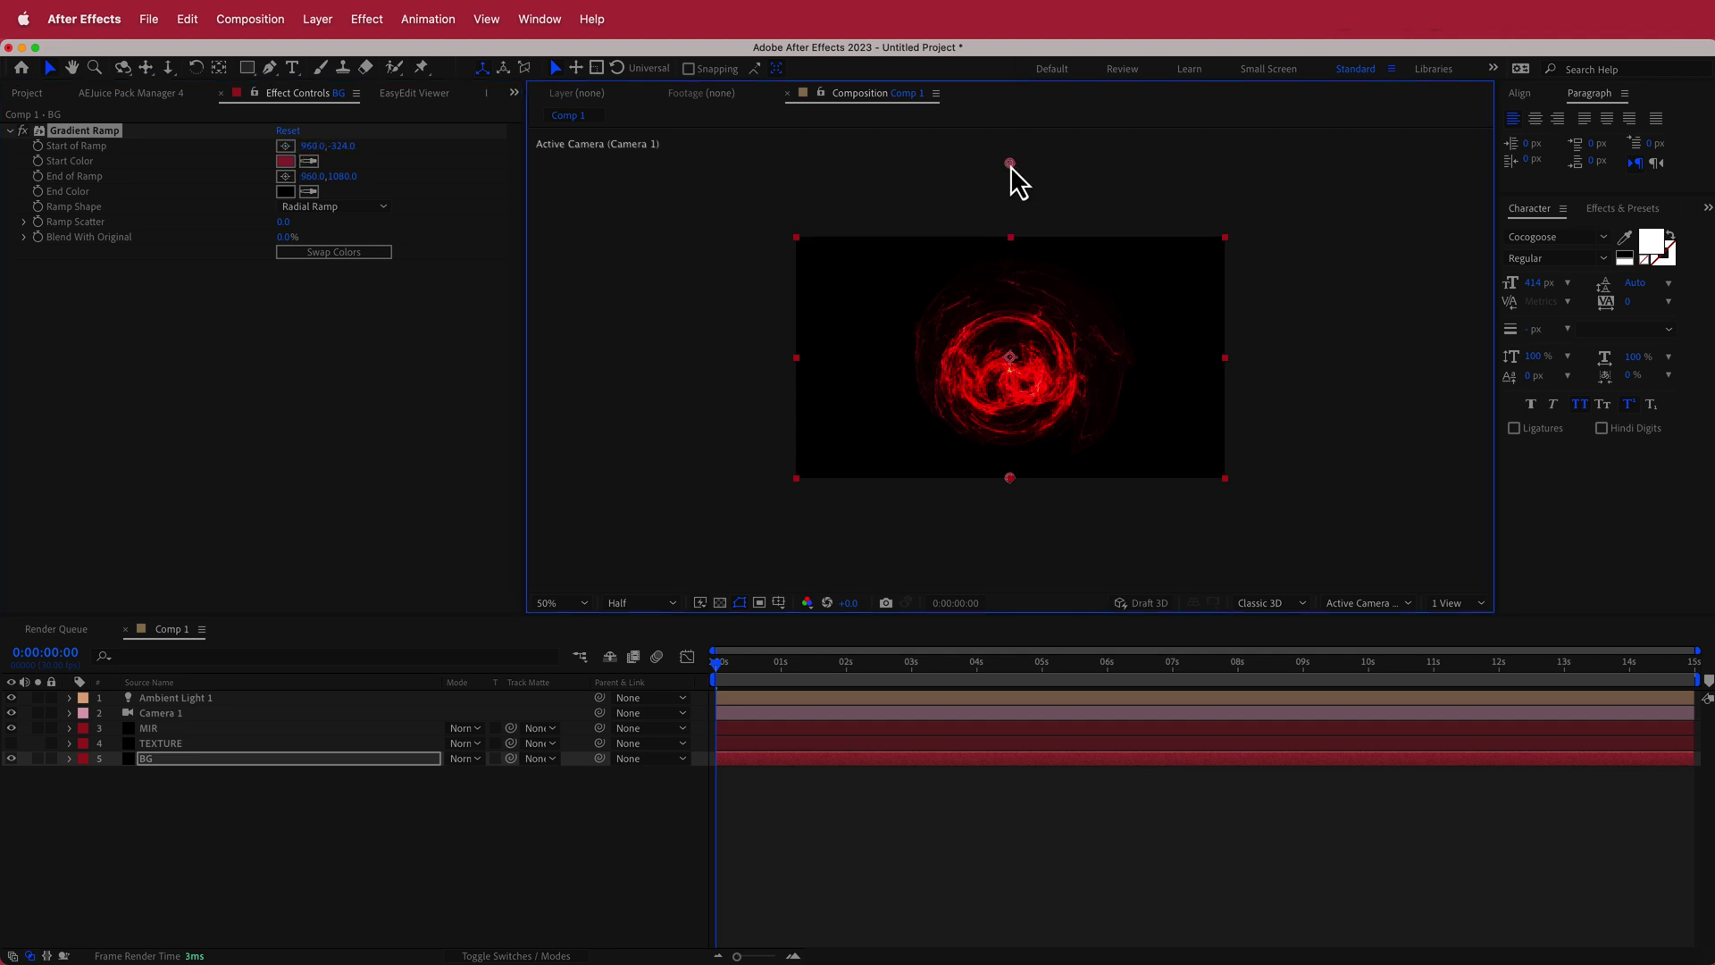
click(287, 176)
click(1010, 445)
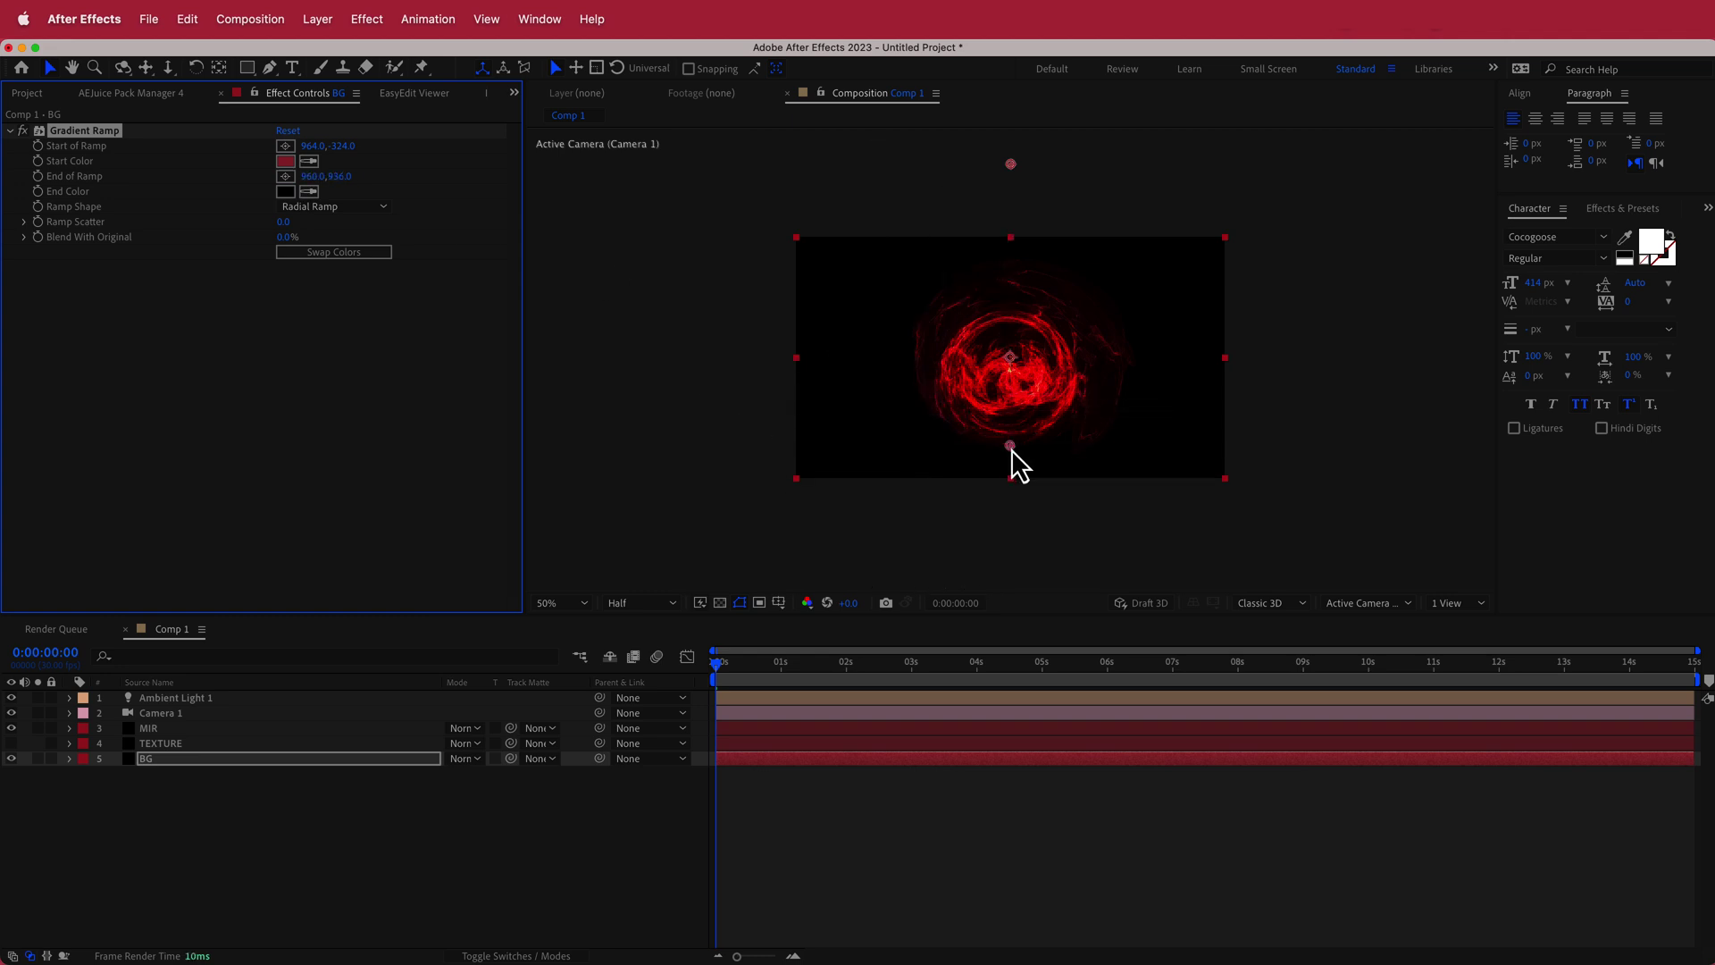
drag(1010, 446, 1011, 450)
Step: Set the MIR layer's blending mode to Screen
click(228, 728)
click(197, 759)
click(196, 728)
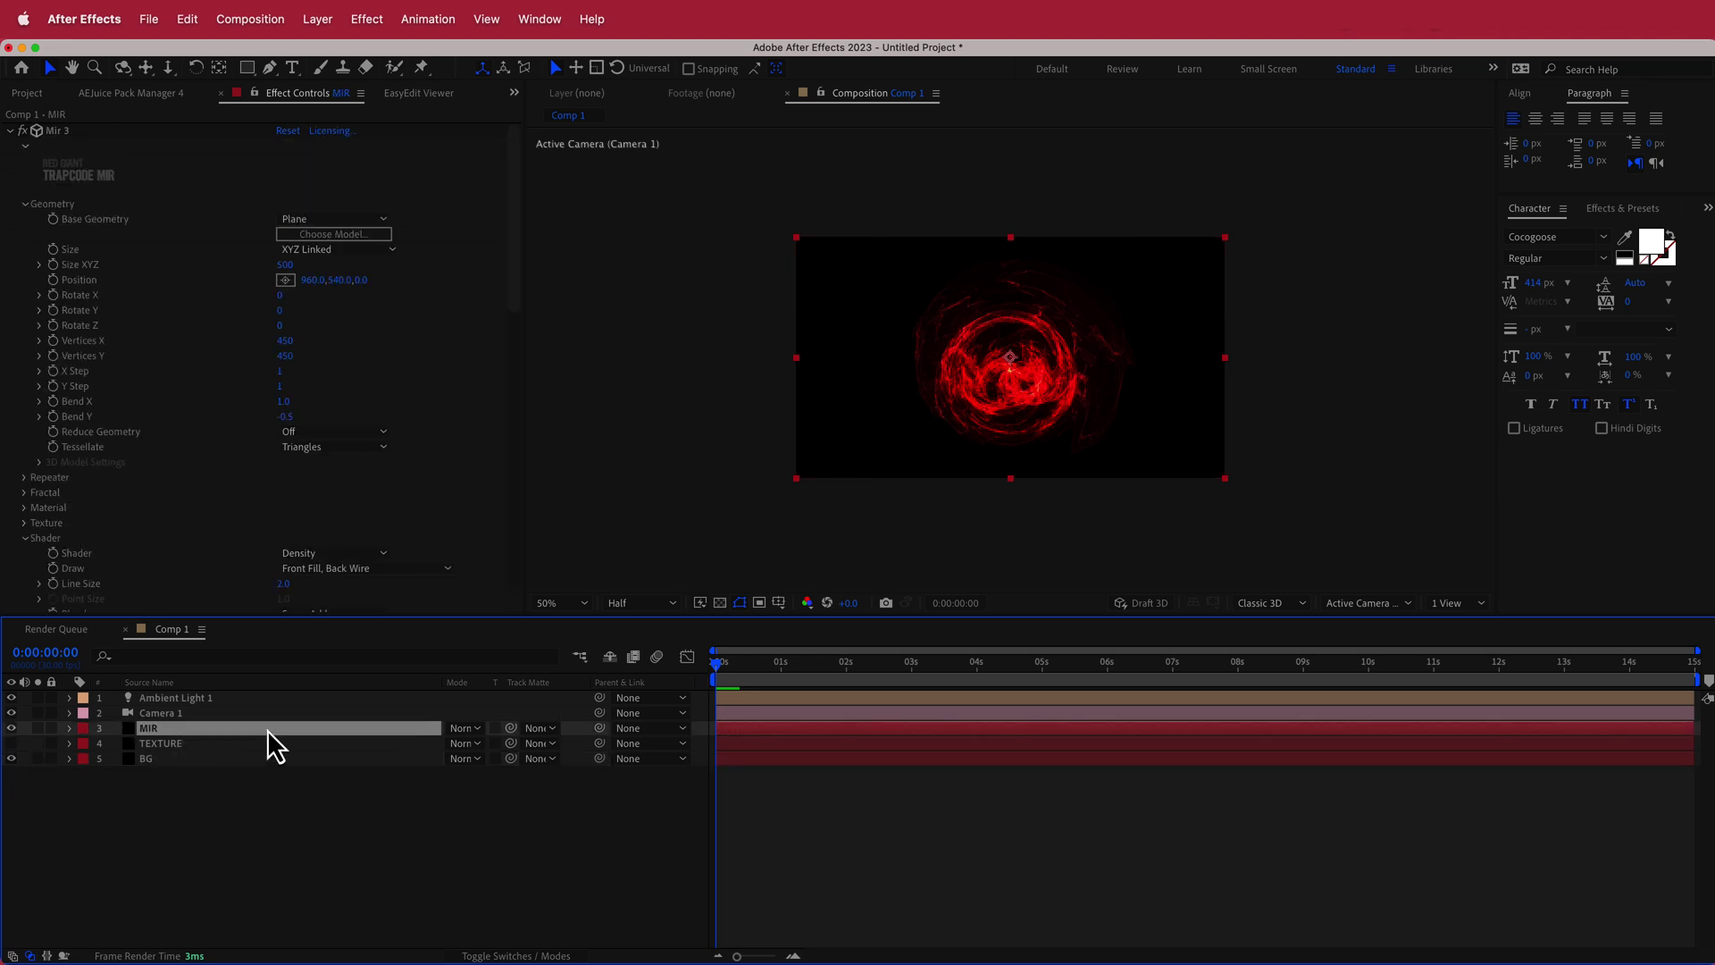
click(466, 729)
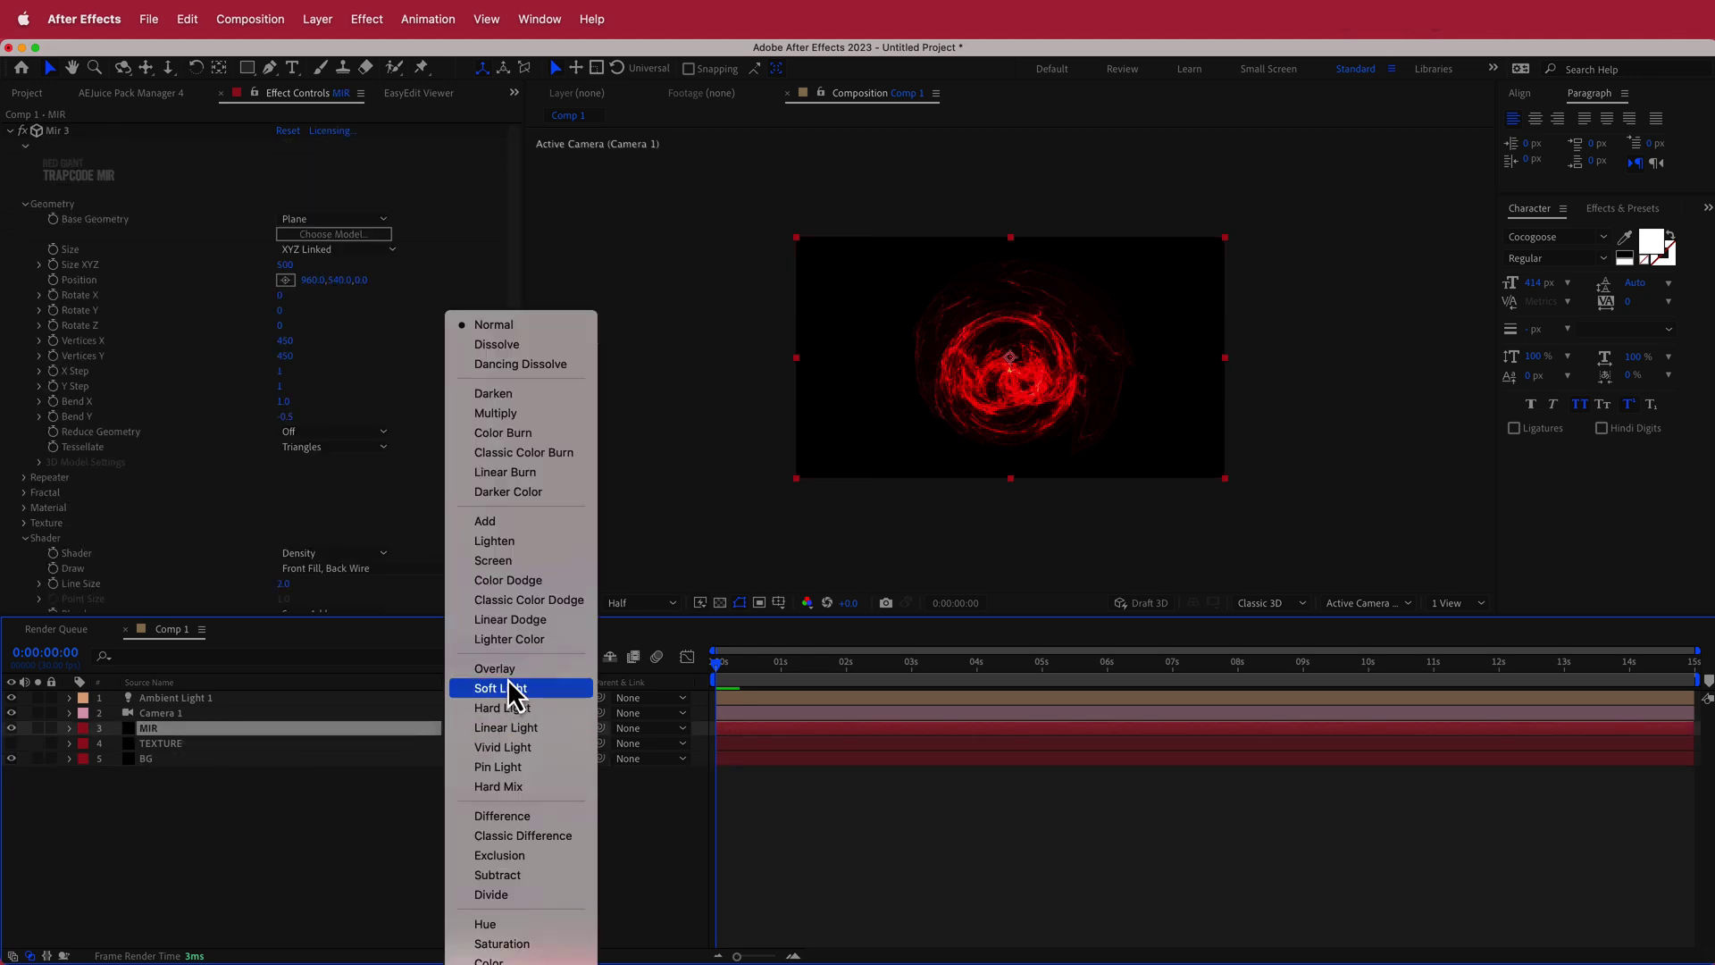
click(509, 563)
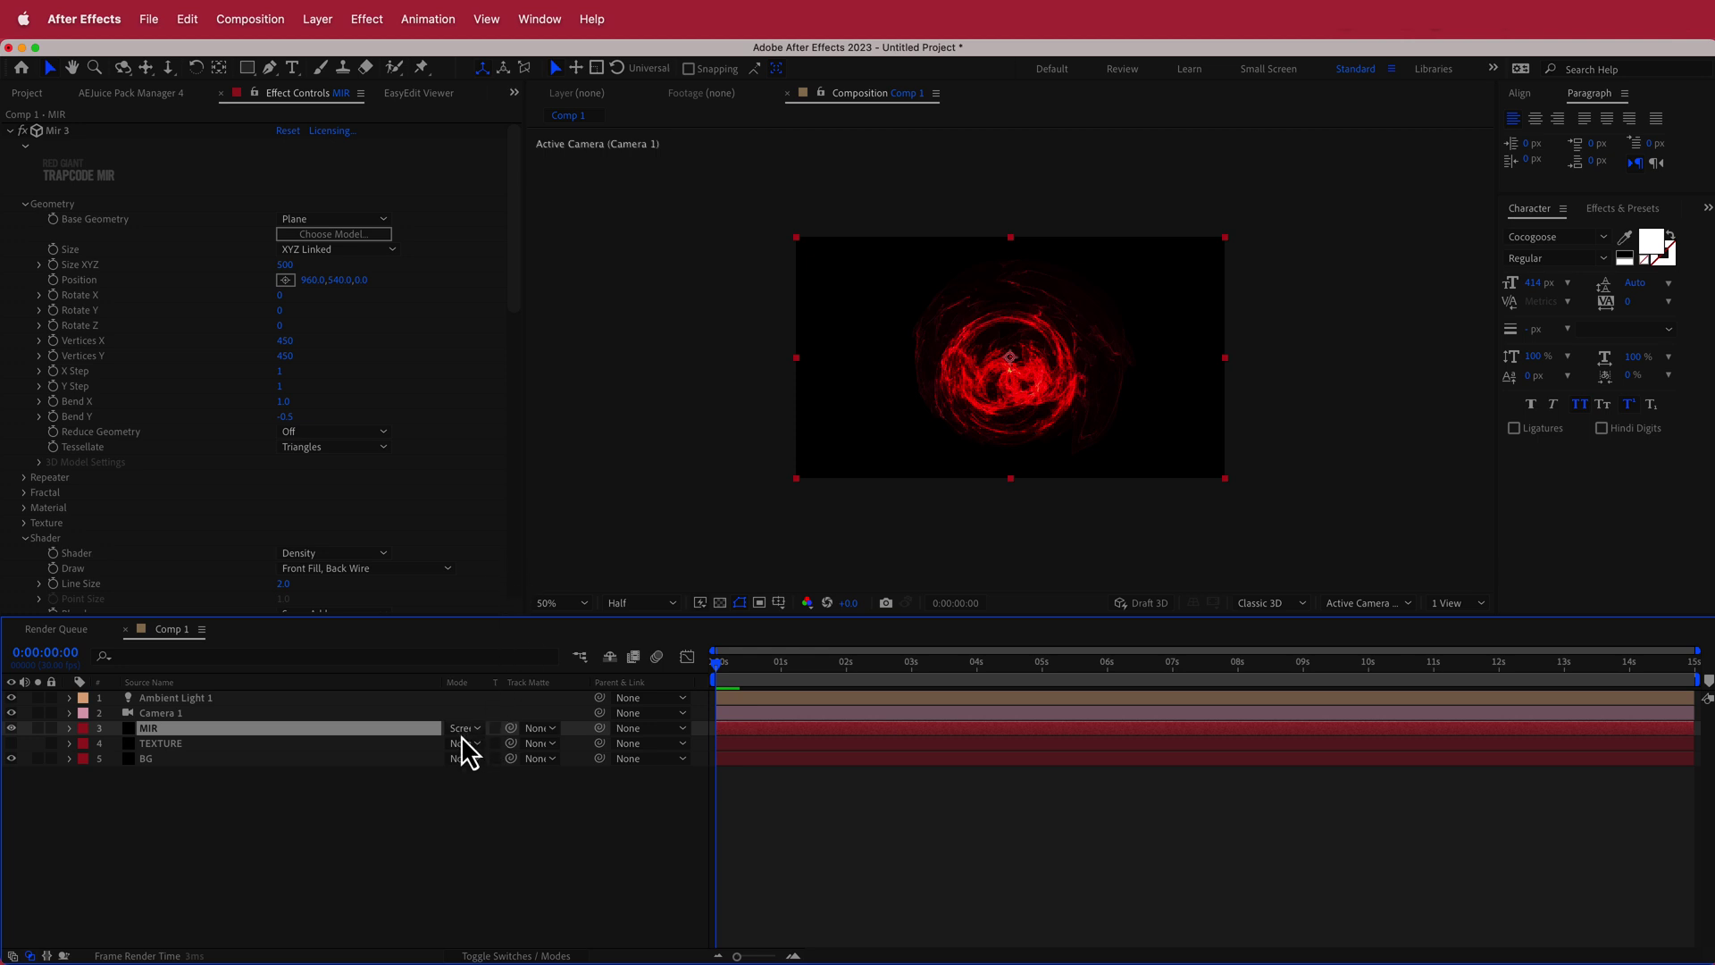
click(496, 956)
click(496, 956)
Step: Create an adjustment layer directly above the MIR layer
right_click(581, 700)
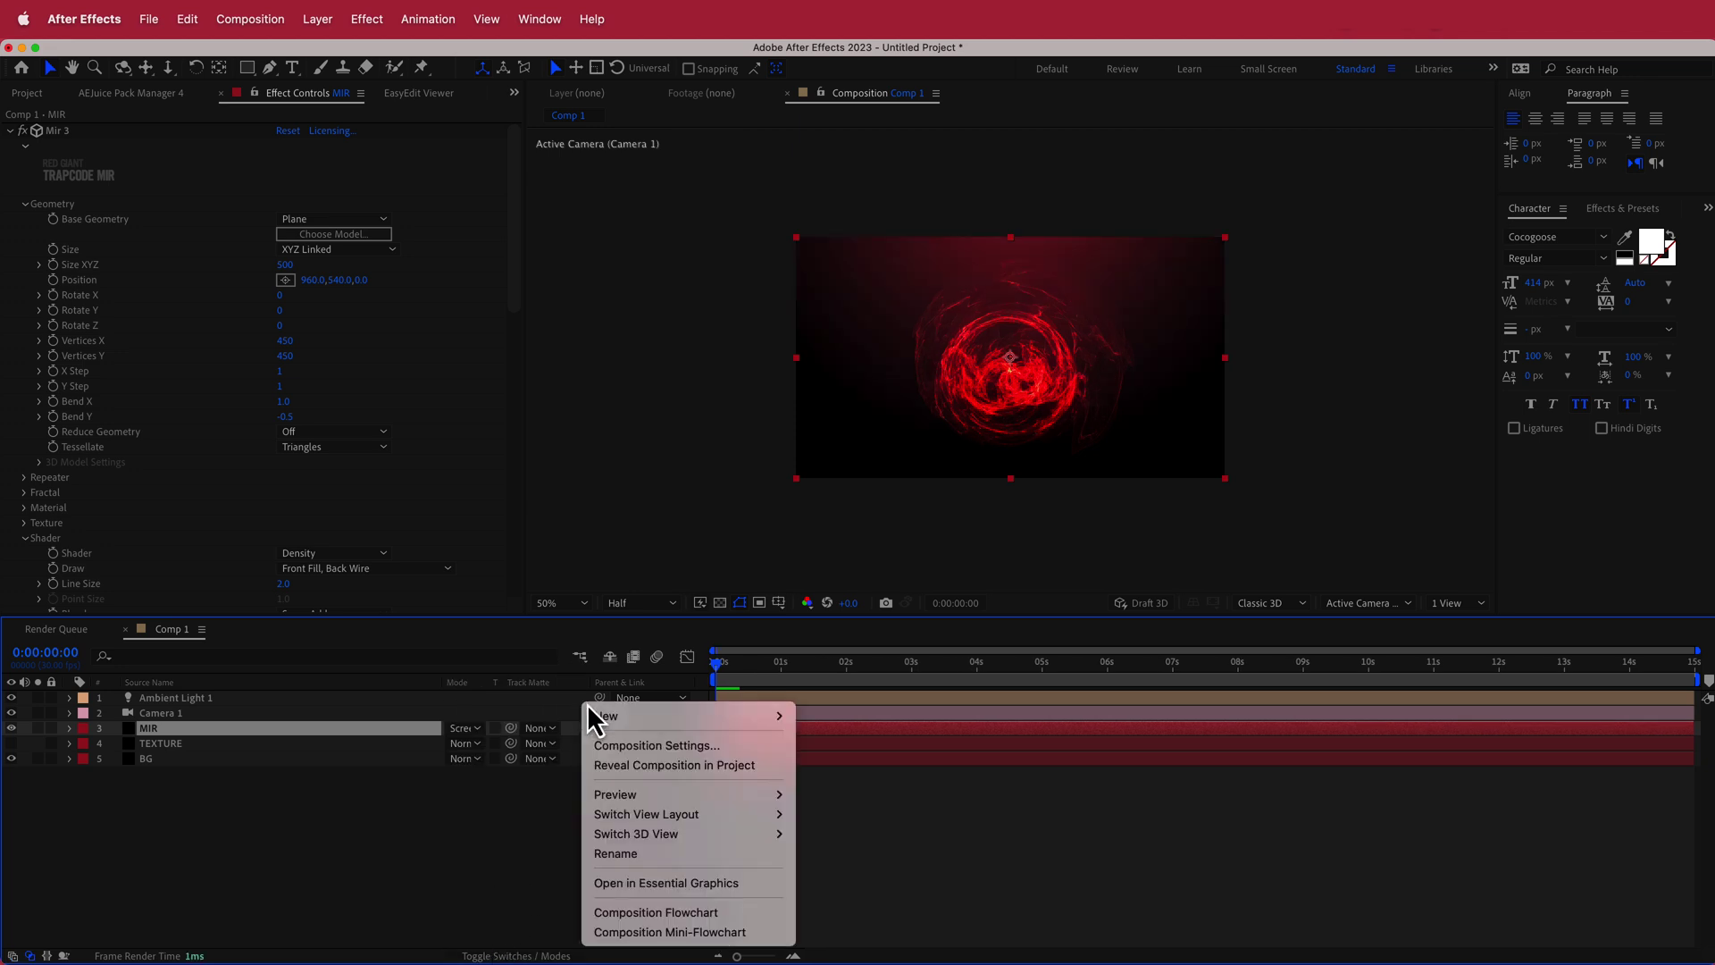
mouse_move(581, 715)
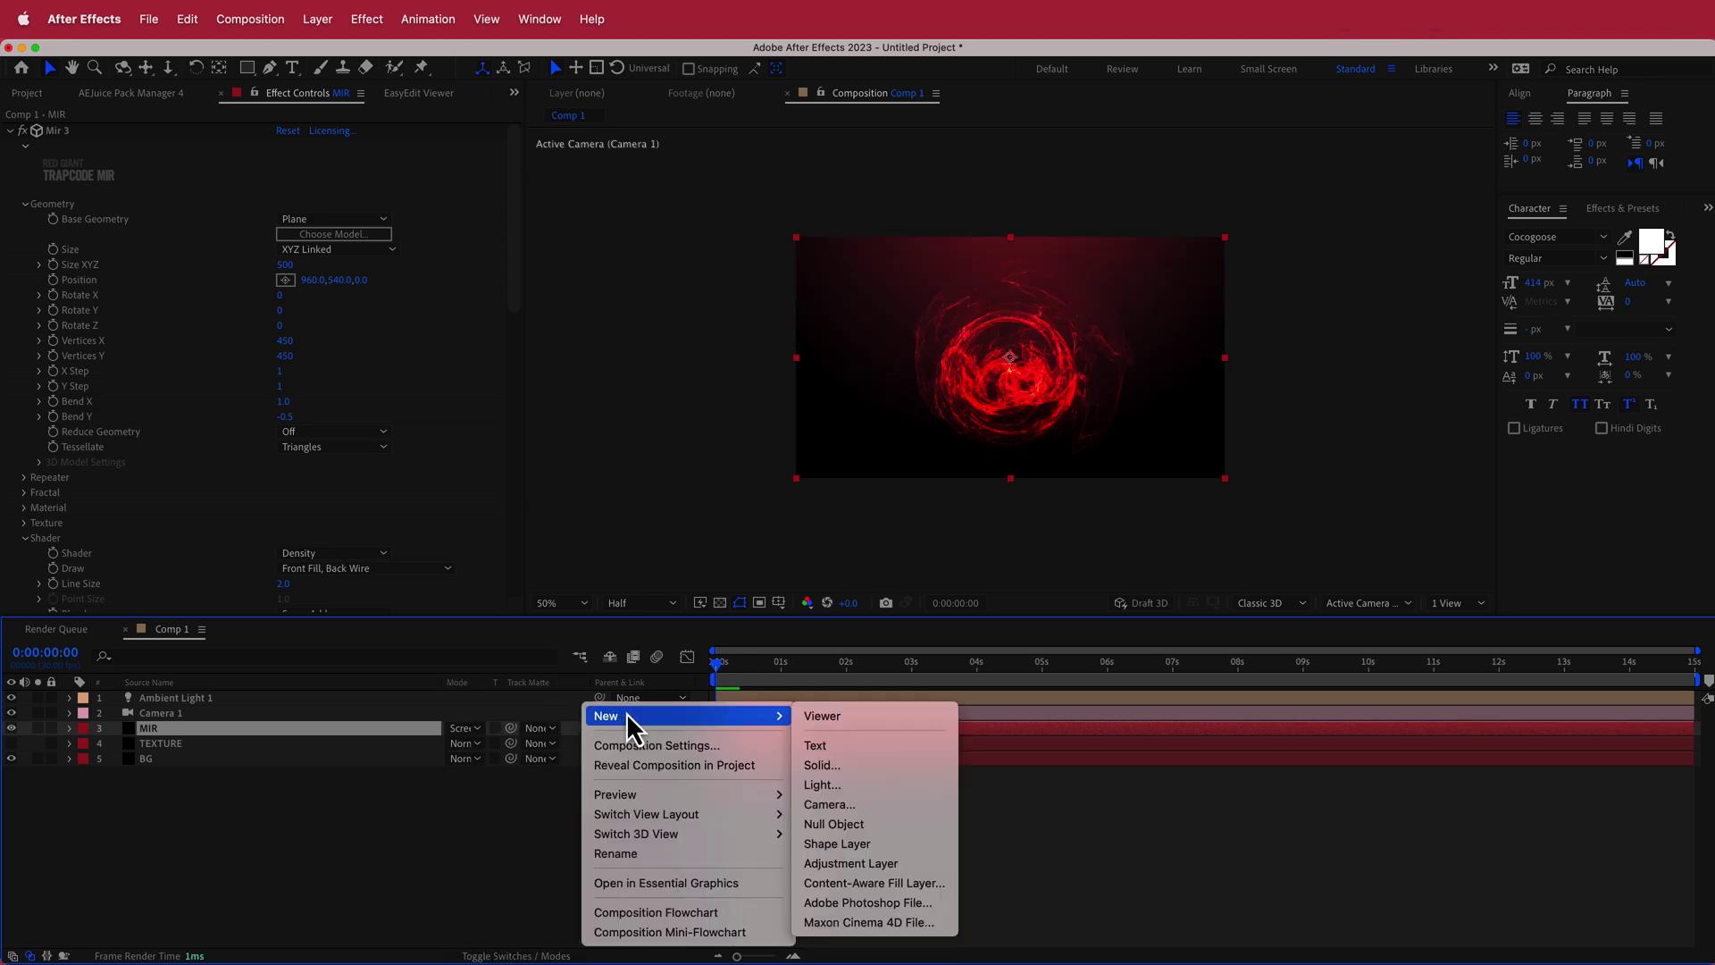
click(872, 863)
Step: Apply the Noise effect to the adjustment layer with an Amount of Noise of 10%
key(ctrl+space)
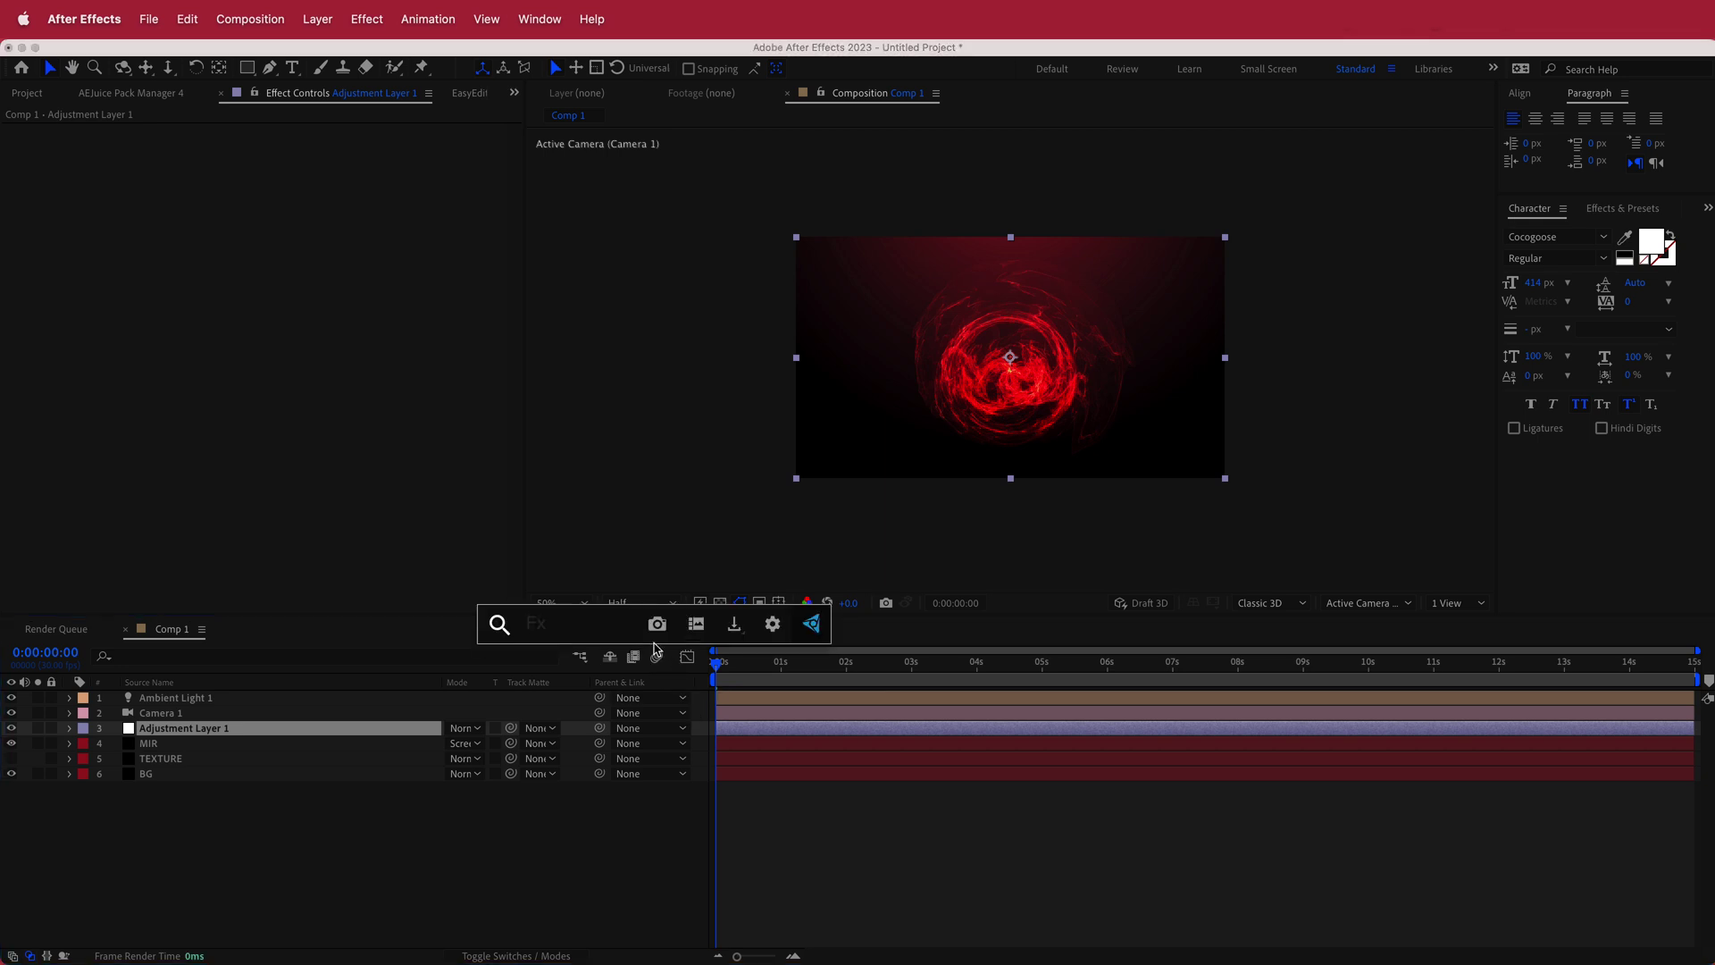
text(noise)
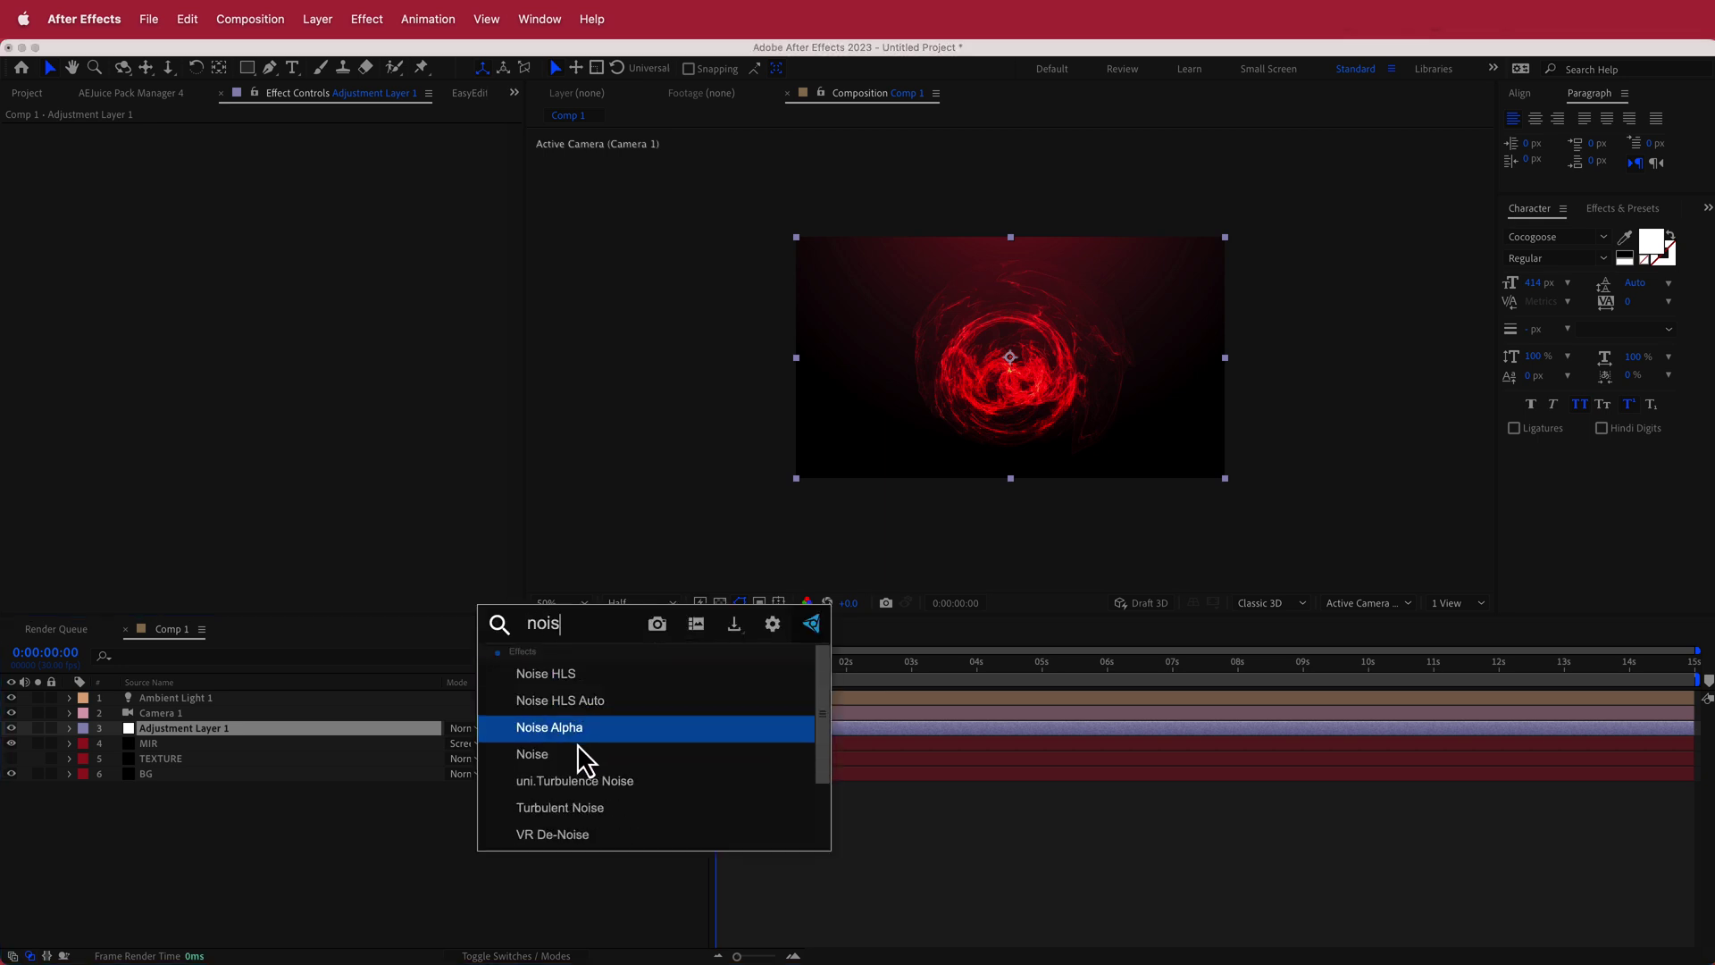
click(576, 752)
click(285, 145)
text(10)
key(Return)
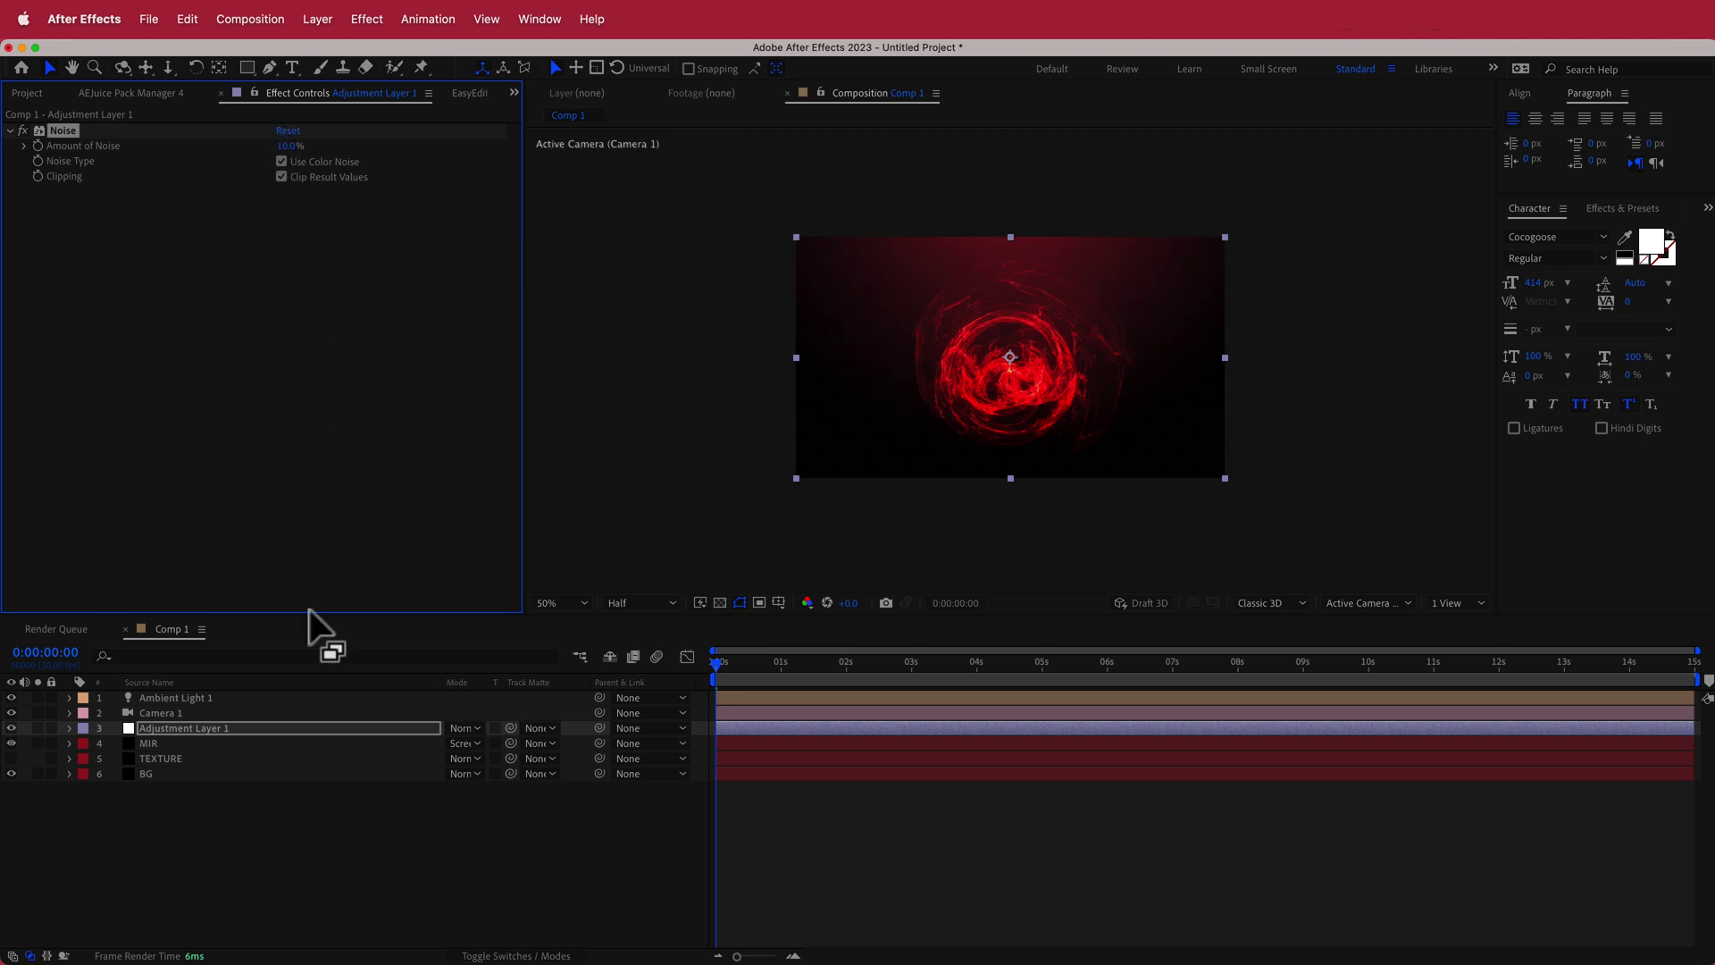
Step: Add a Curves effect to the MIR layer and shape its RGB curve into a slight S, lowering shadows and raising highlights
click(157, 746)
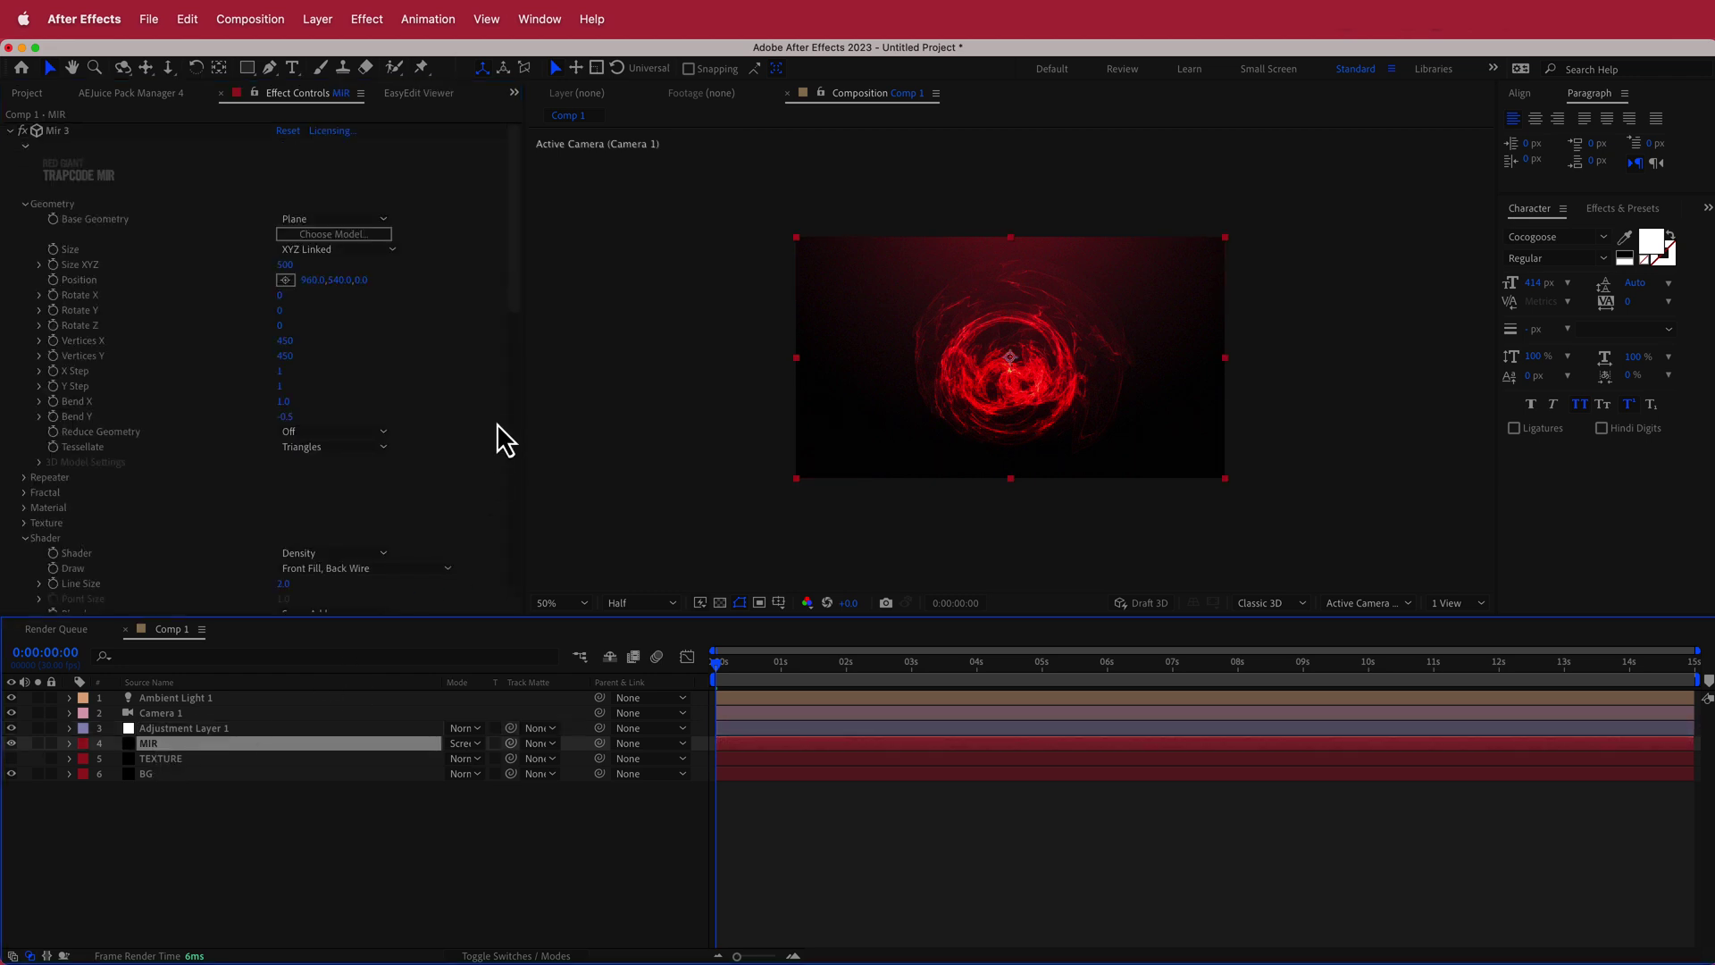
key(ctrl+space)
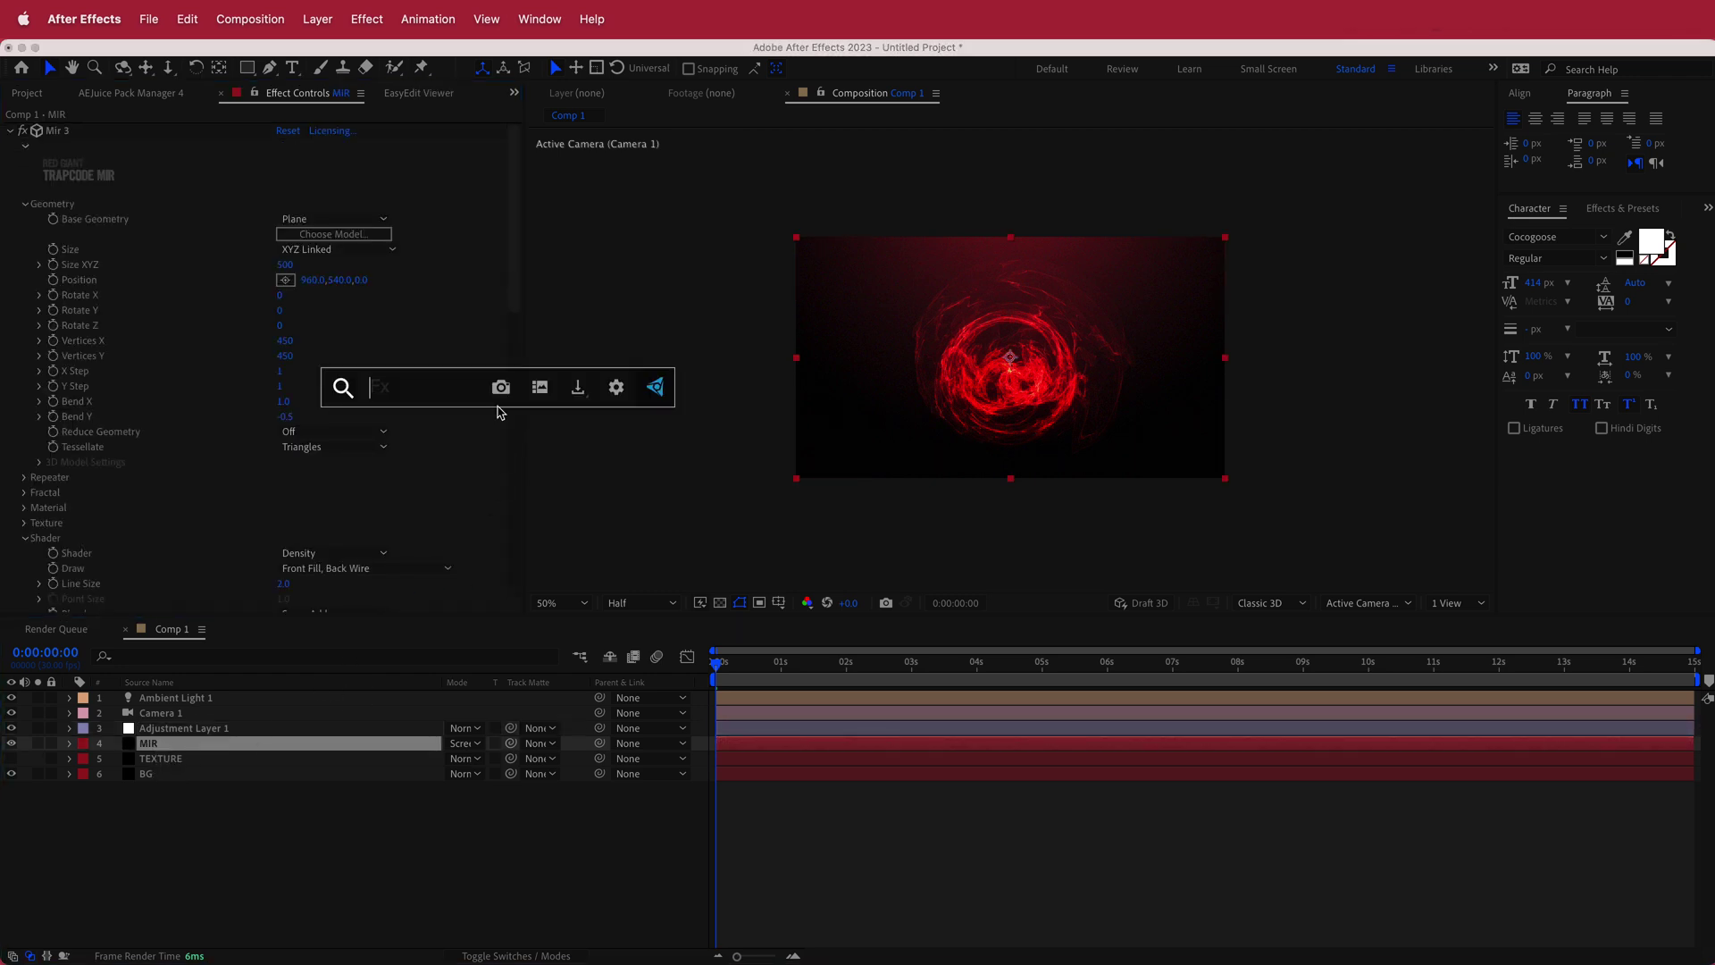
text(curve)
key(Return)
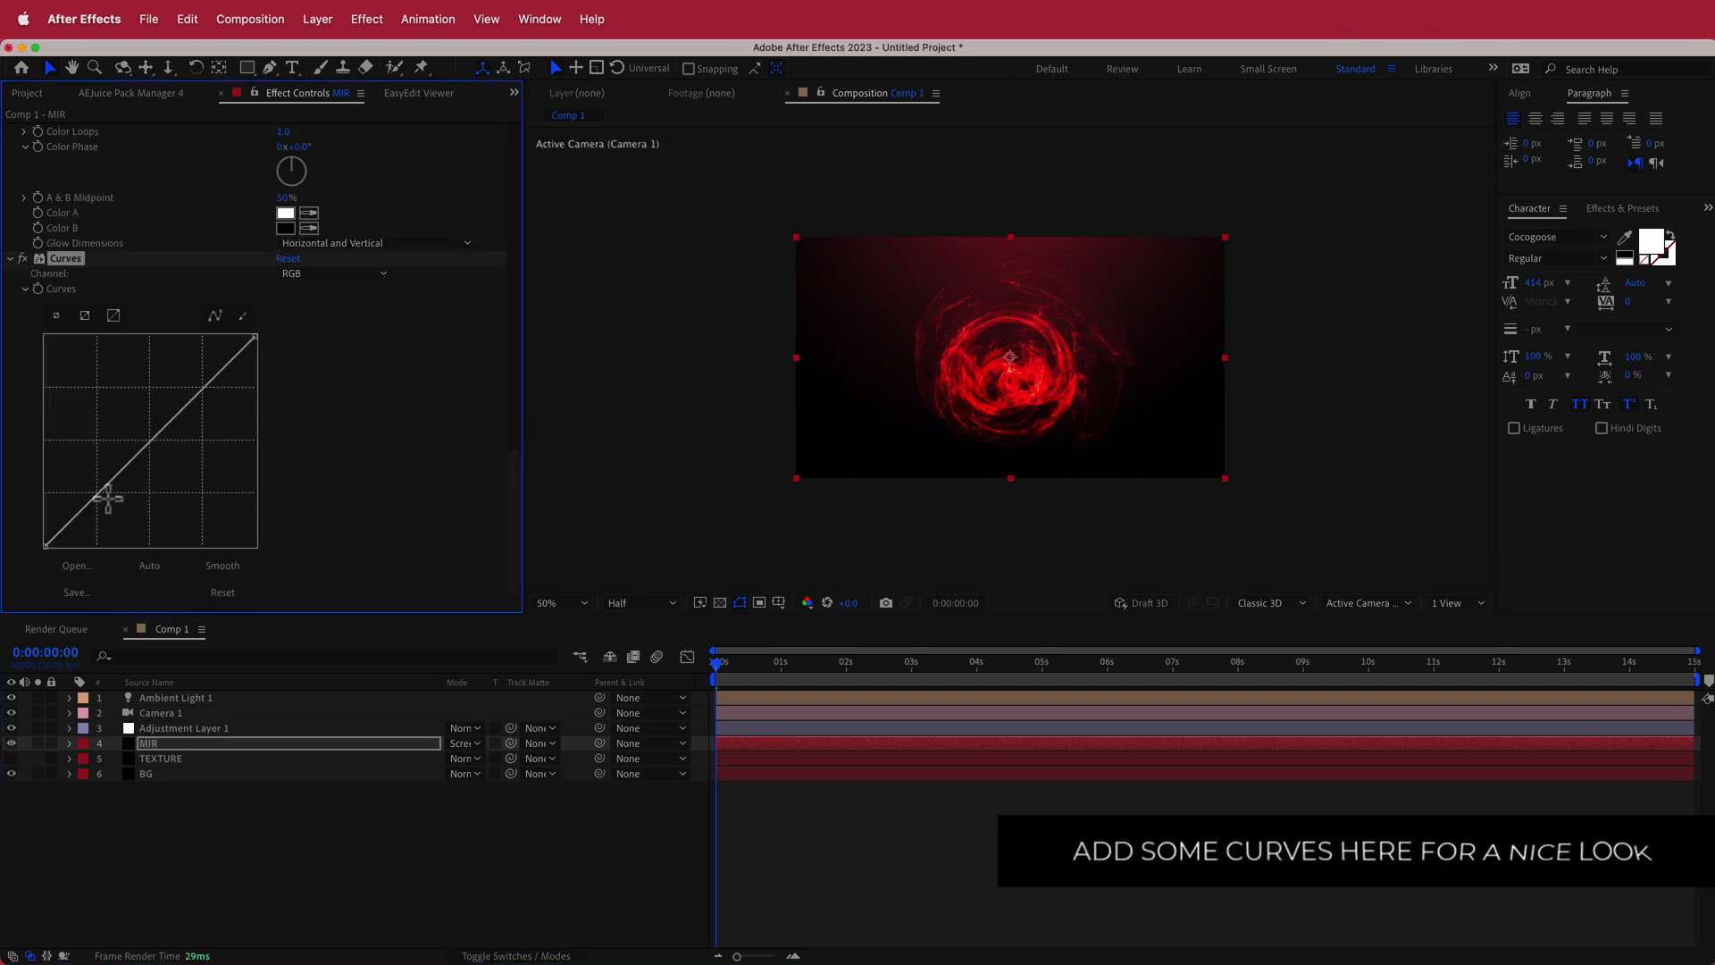
mouse_move(102, 498)
mouse_down()
mouse_move(112, 520)
mouse_move(105, 494)
mouse_up()
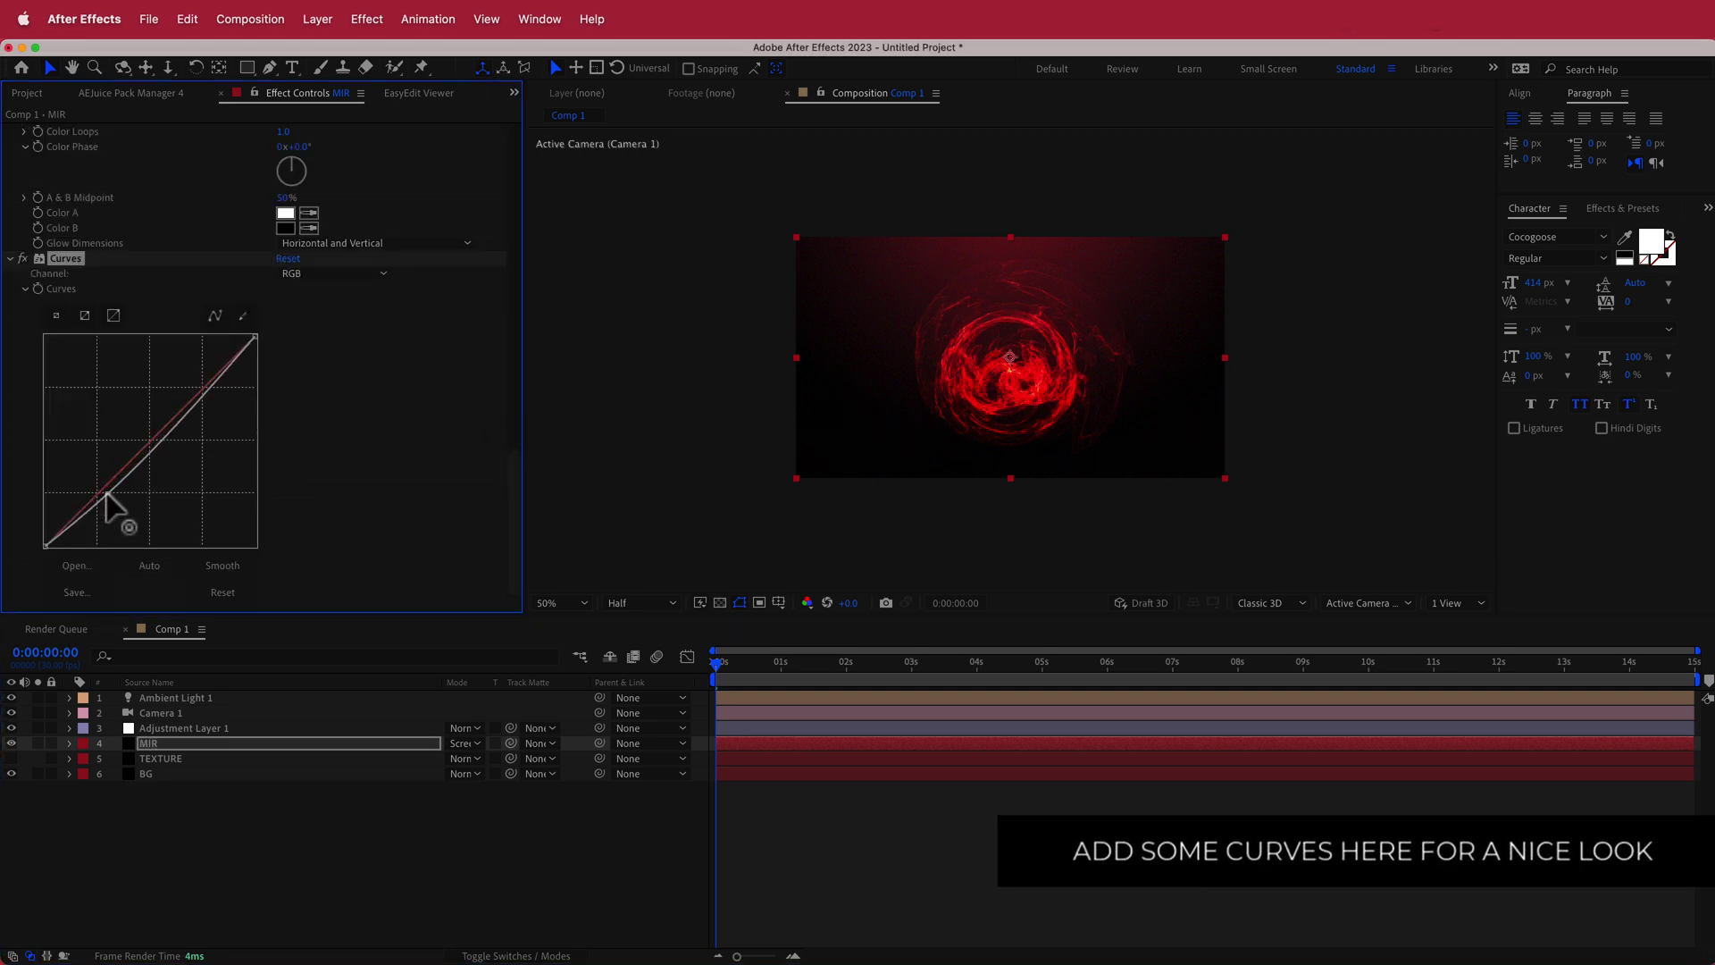
drag(202, 385, 196, 386)
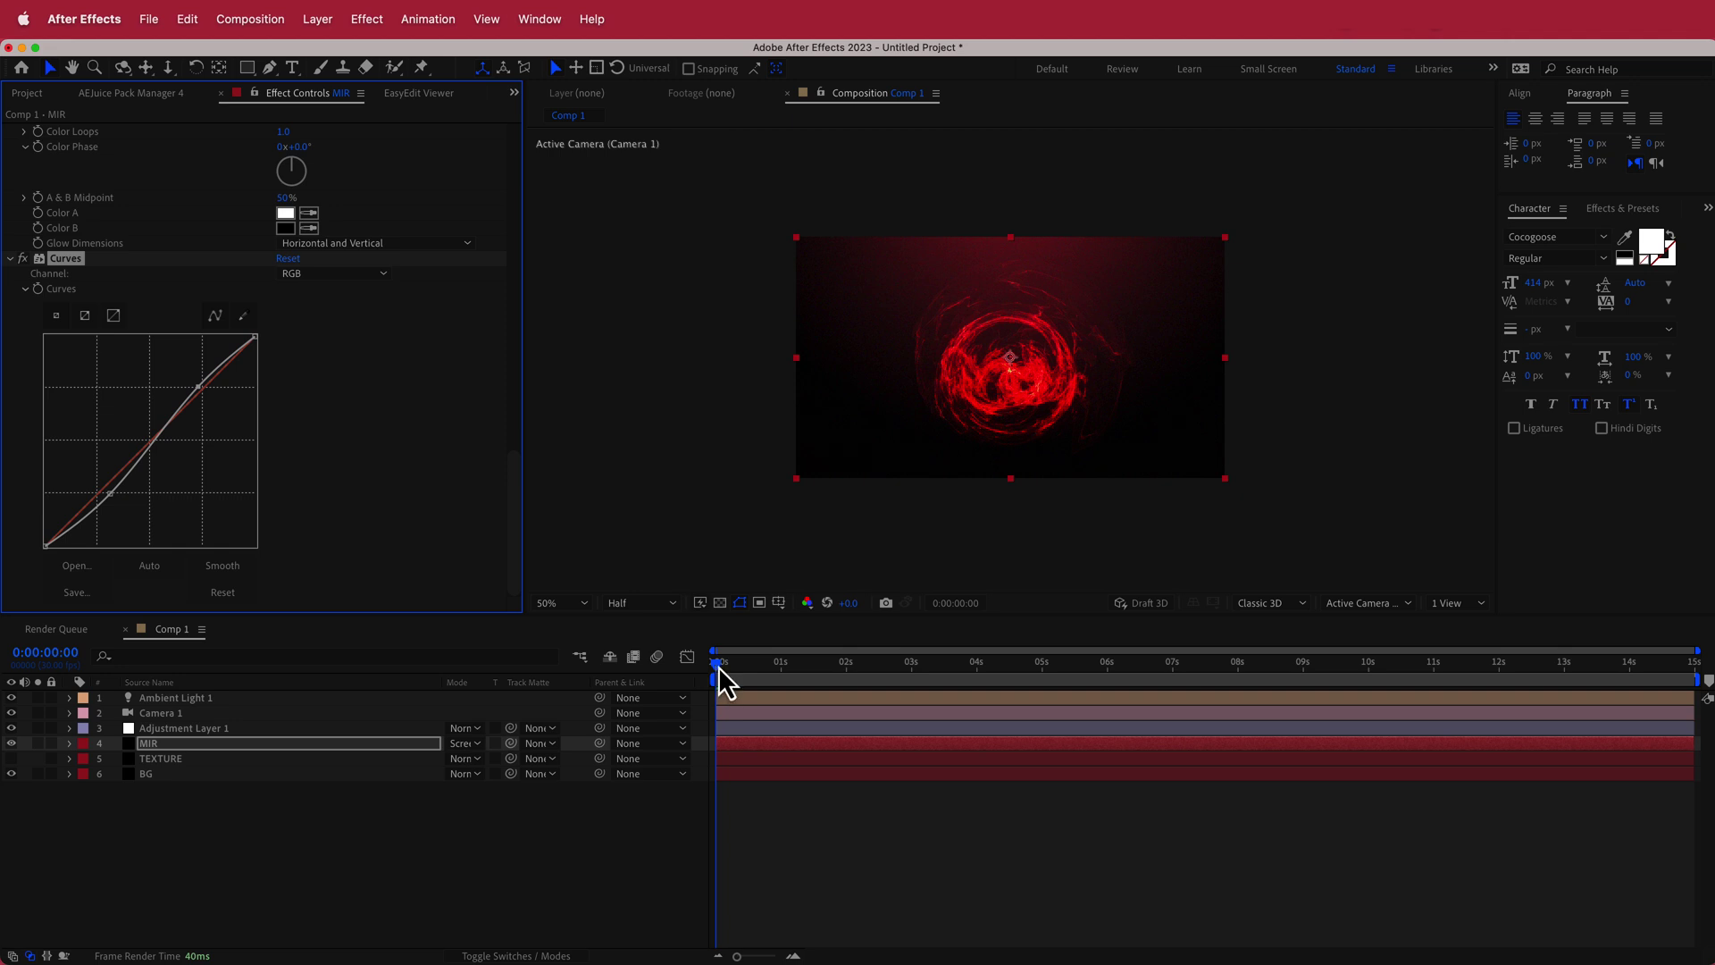
drag(719, 667, 720, 668)
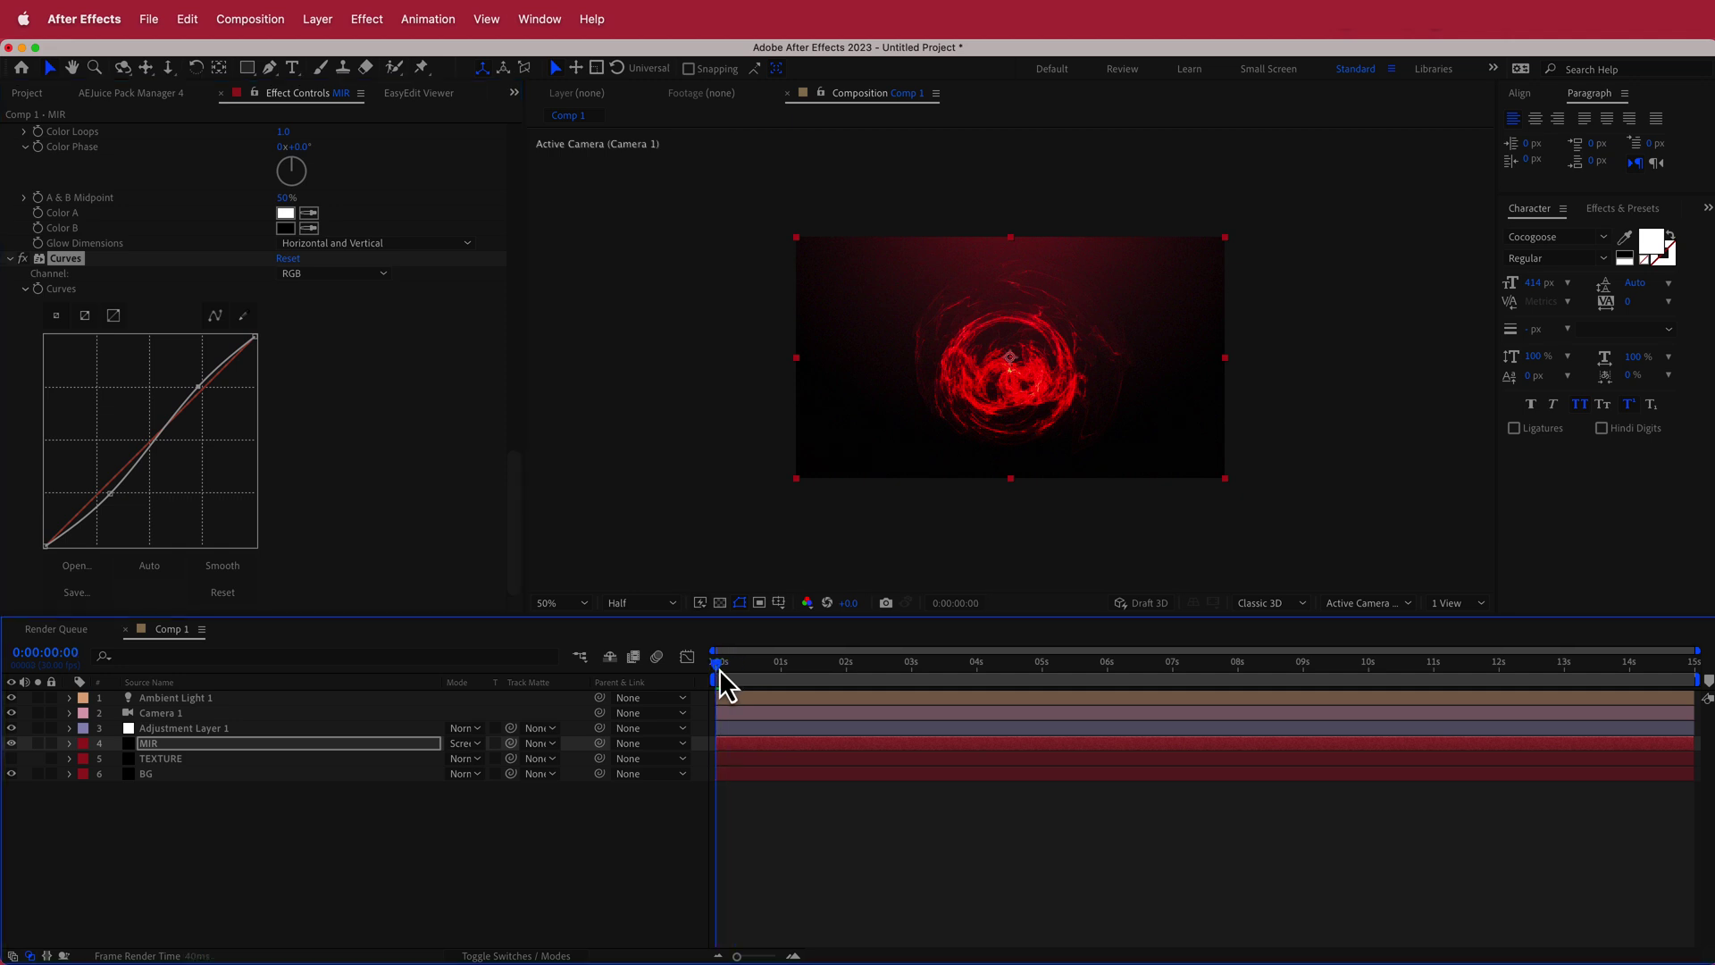